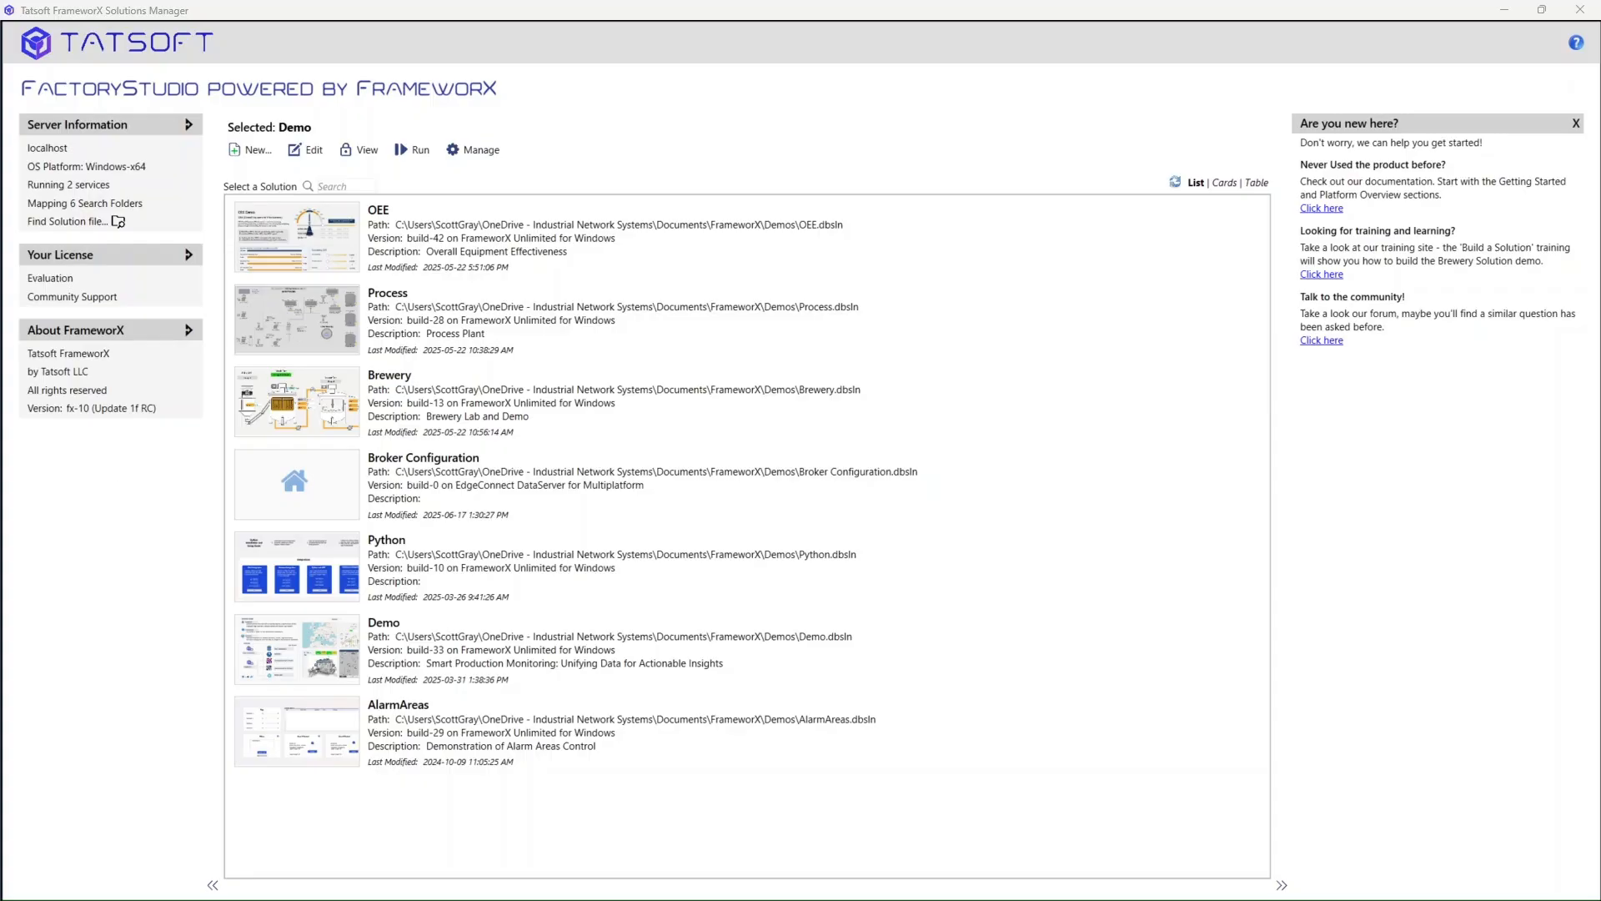
# - Start a new solution and, after previewing the other product families, keep FrameworX Unlimited
pyautogui.click(234, 149)
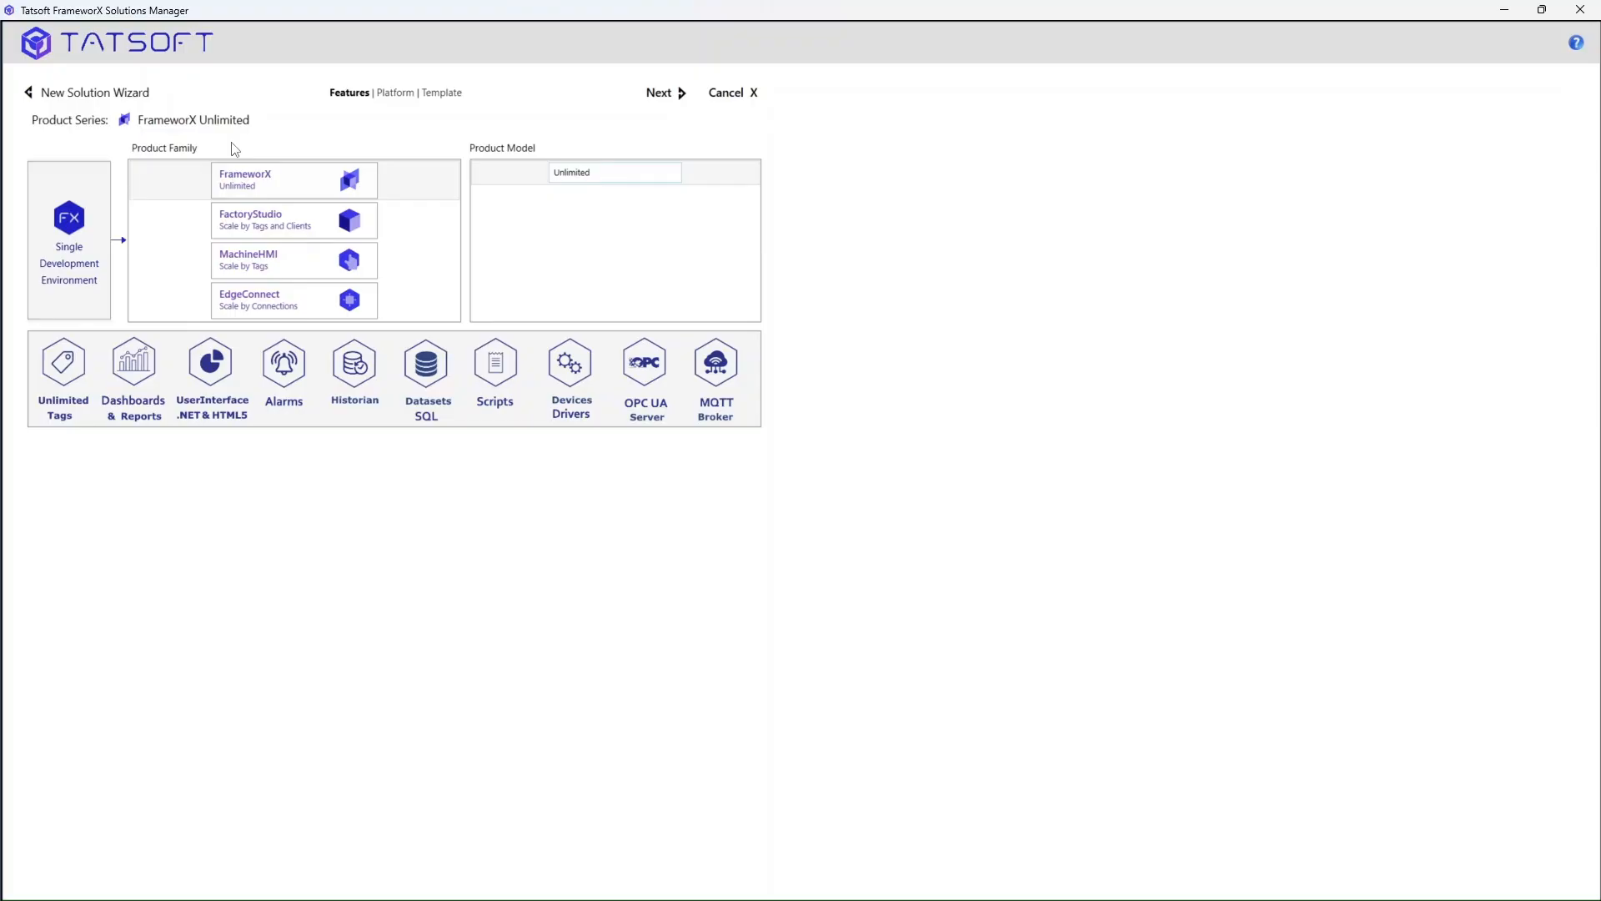
pyautogui.click(309, 189)
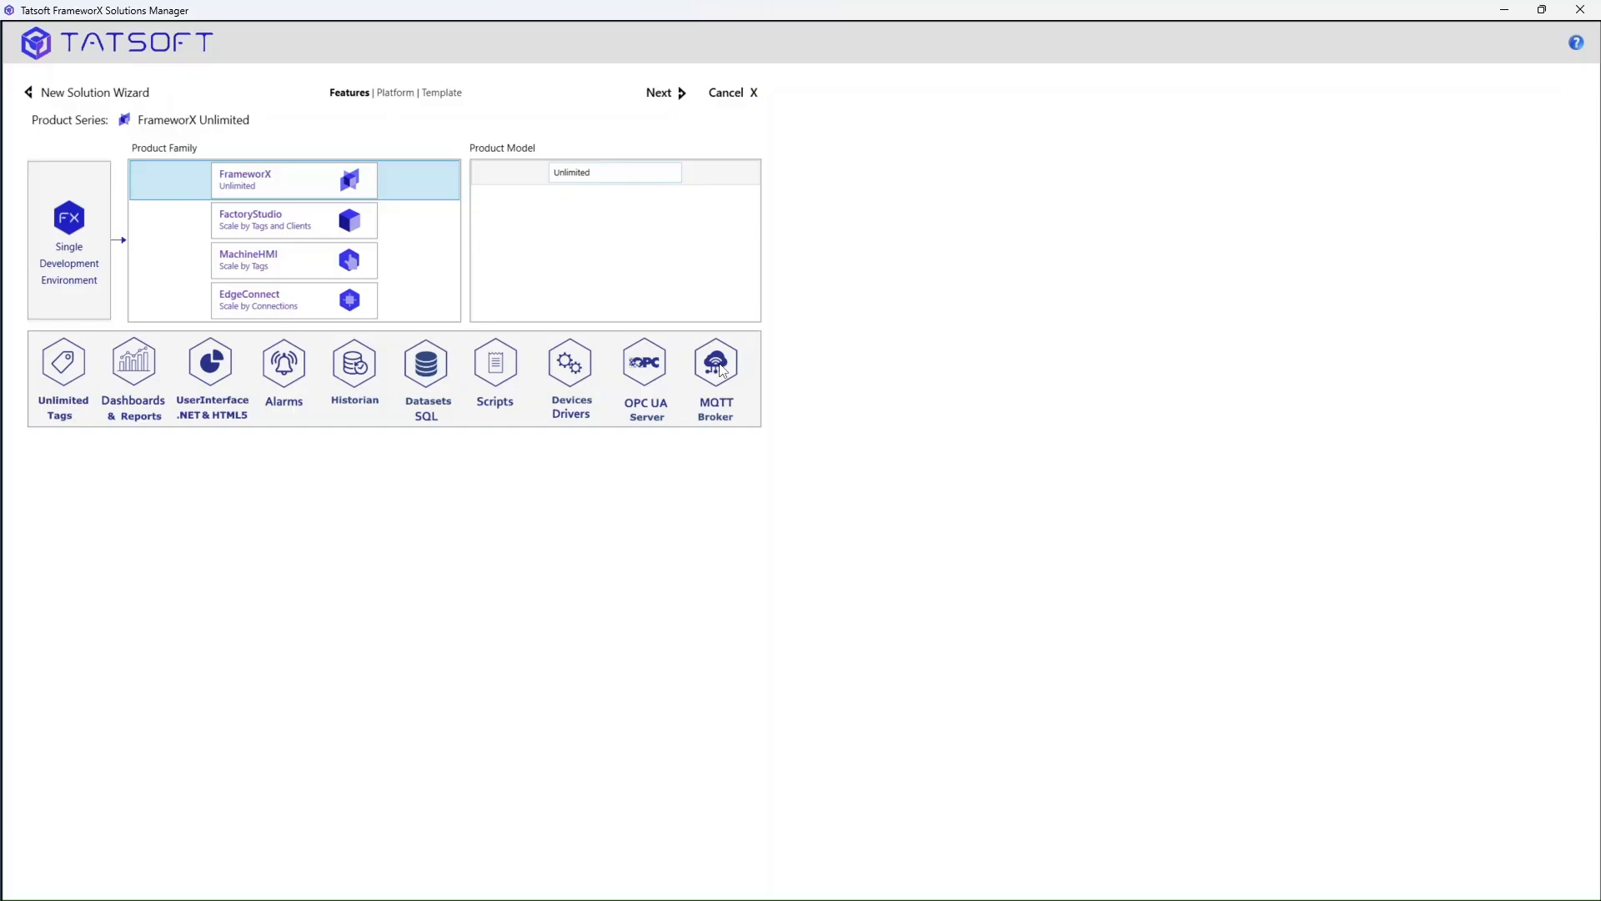
pyautogui.click(296, 227)
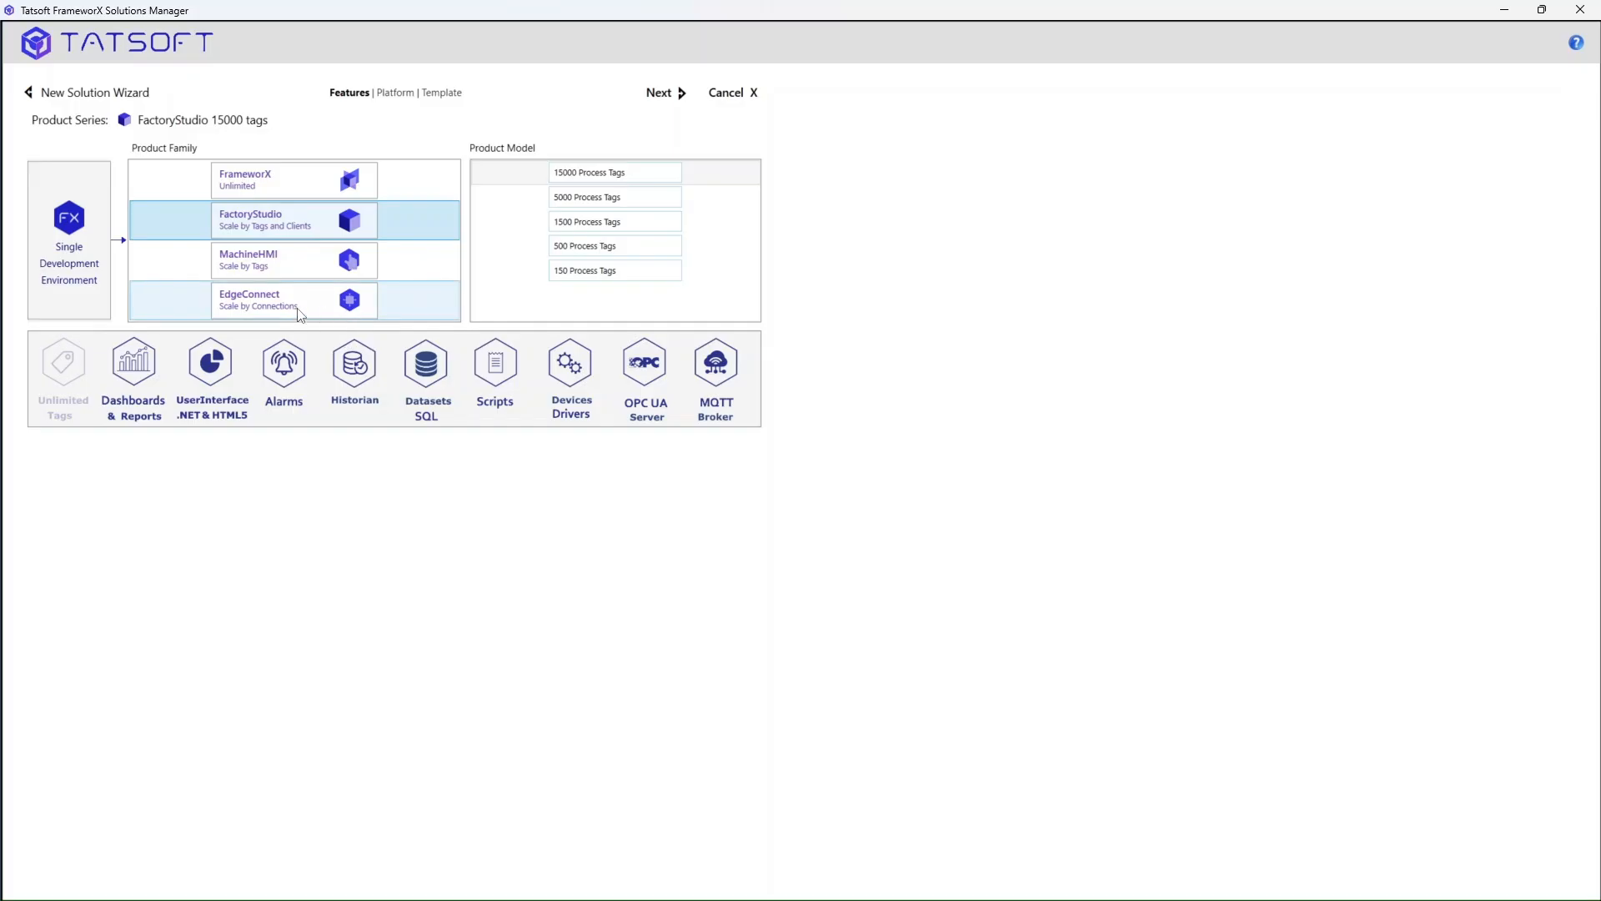
pyautogui.click(286, 269)
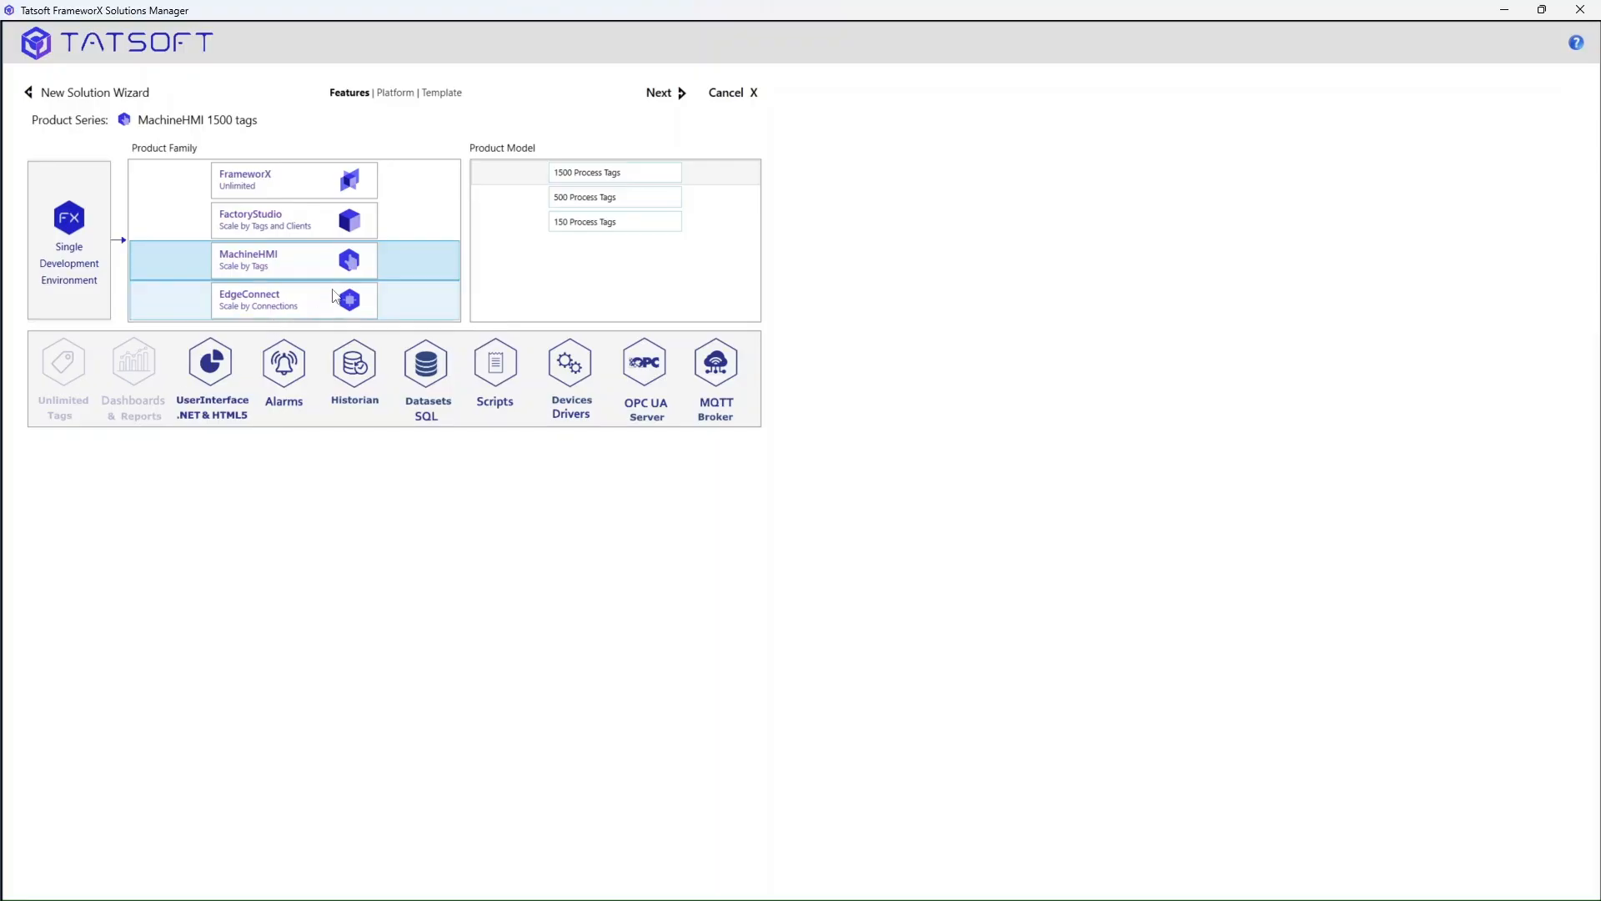
pyautogui.click(334, 305)
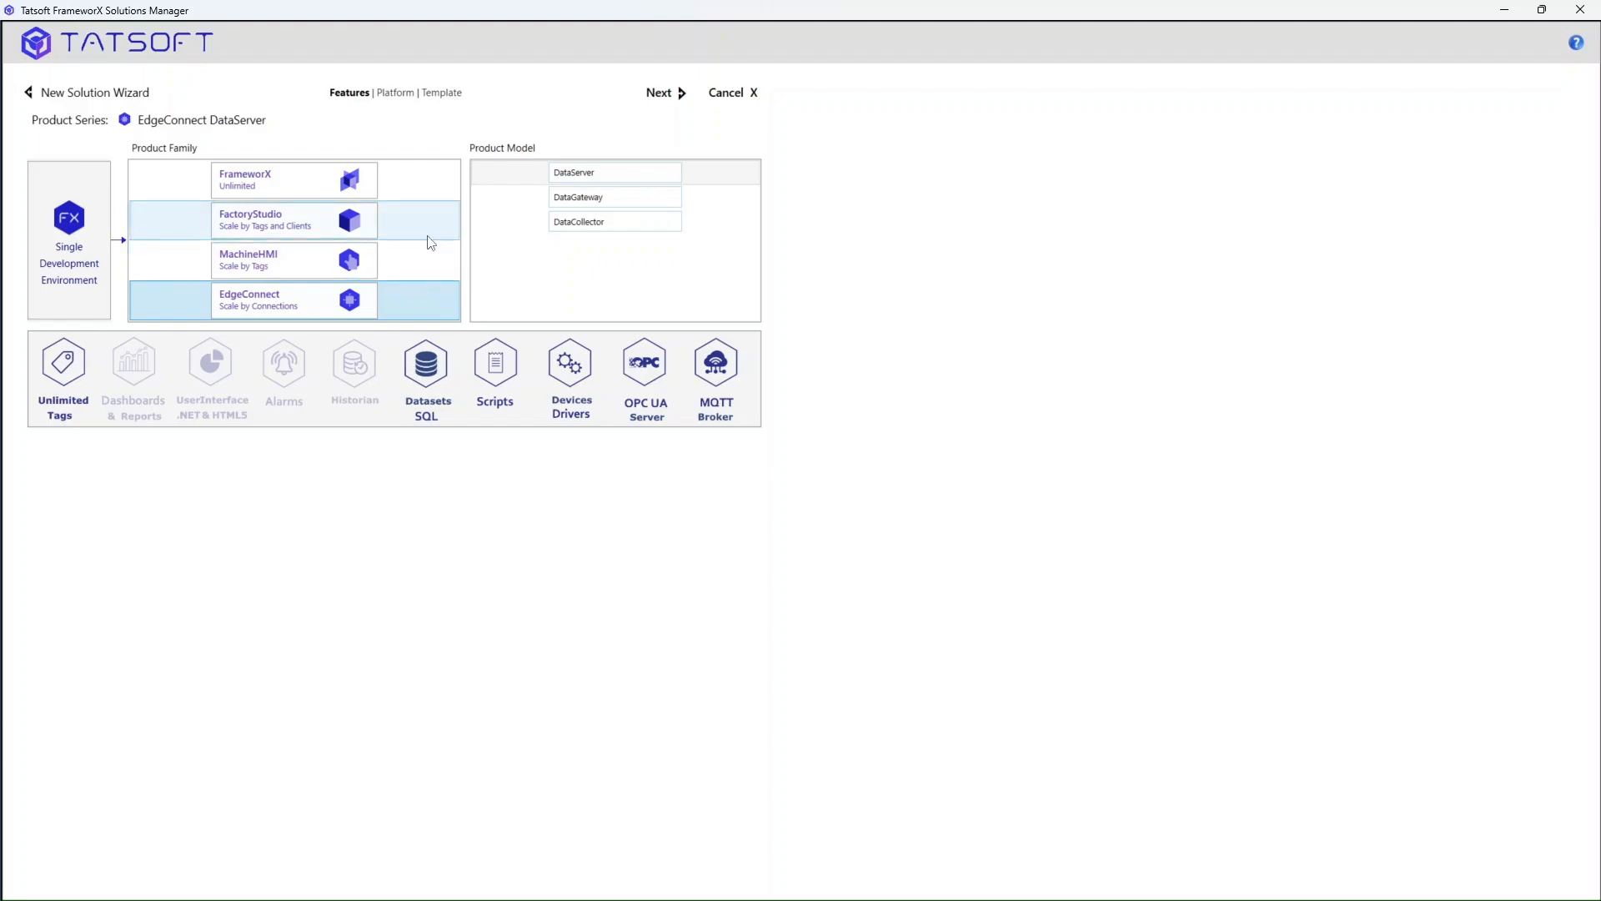
pyautogui.click(317, 185)
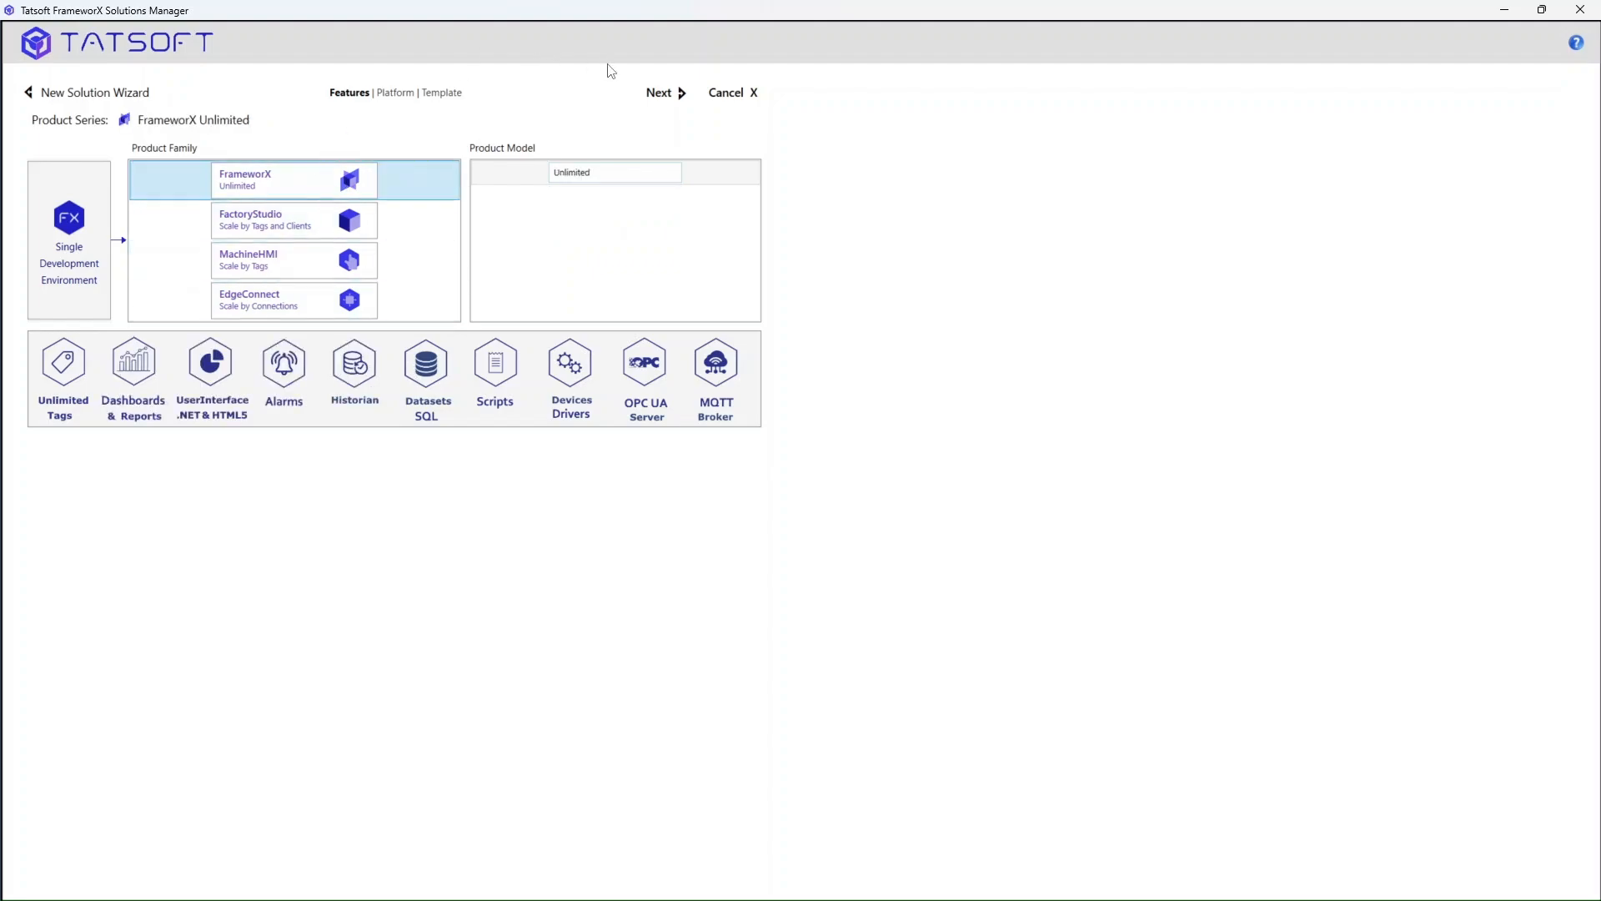
pyautogui.click(681, 98)
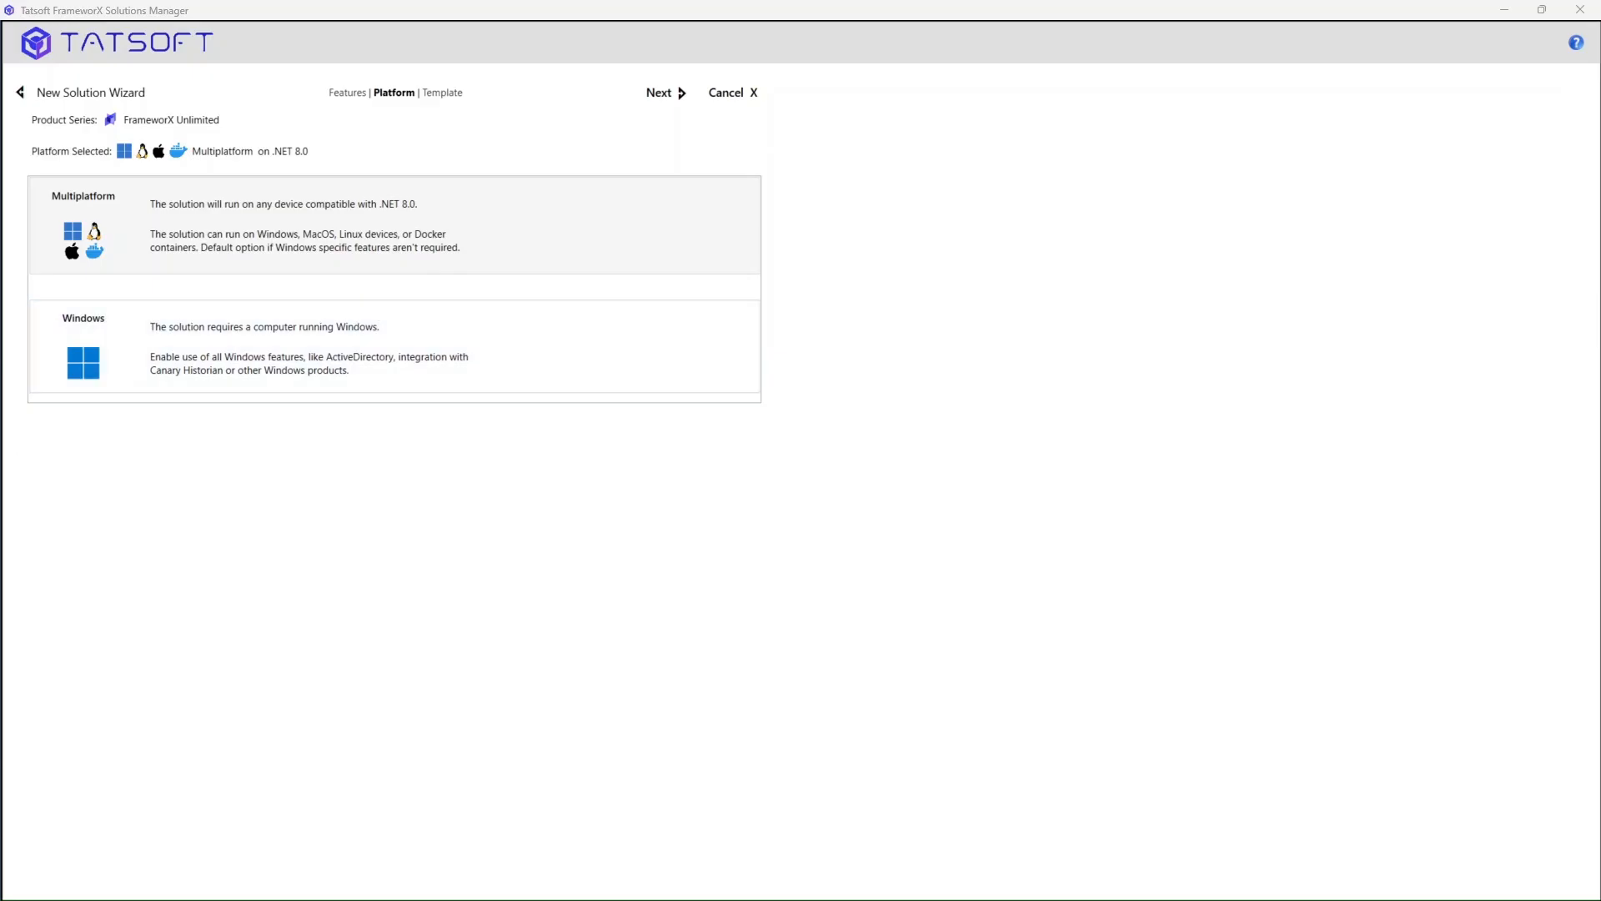
# - Choose the Multiplatform .NET 8.0 platform and name the solution VideoSolution
pyautogui.click(609, 245)
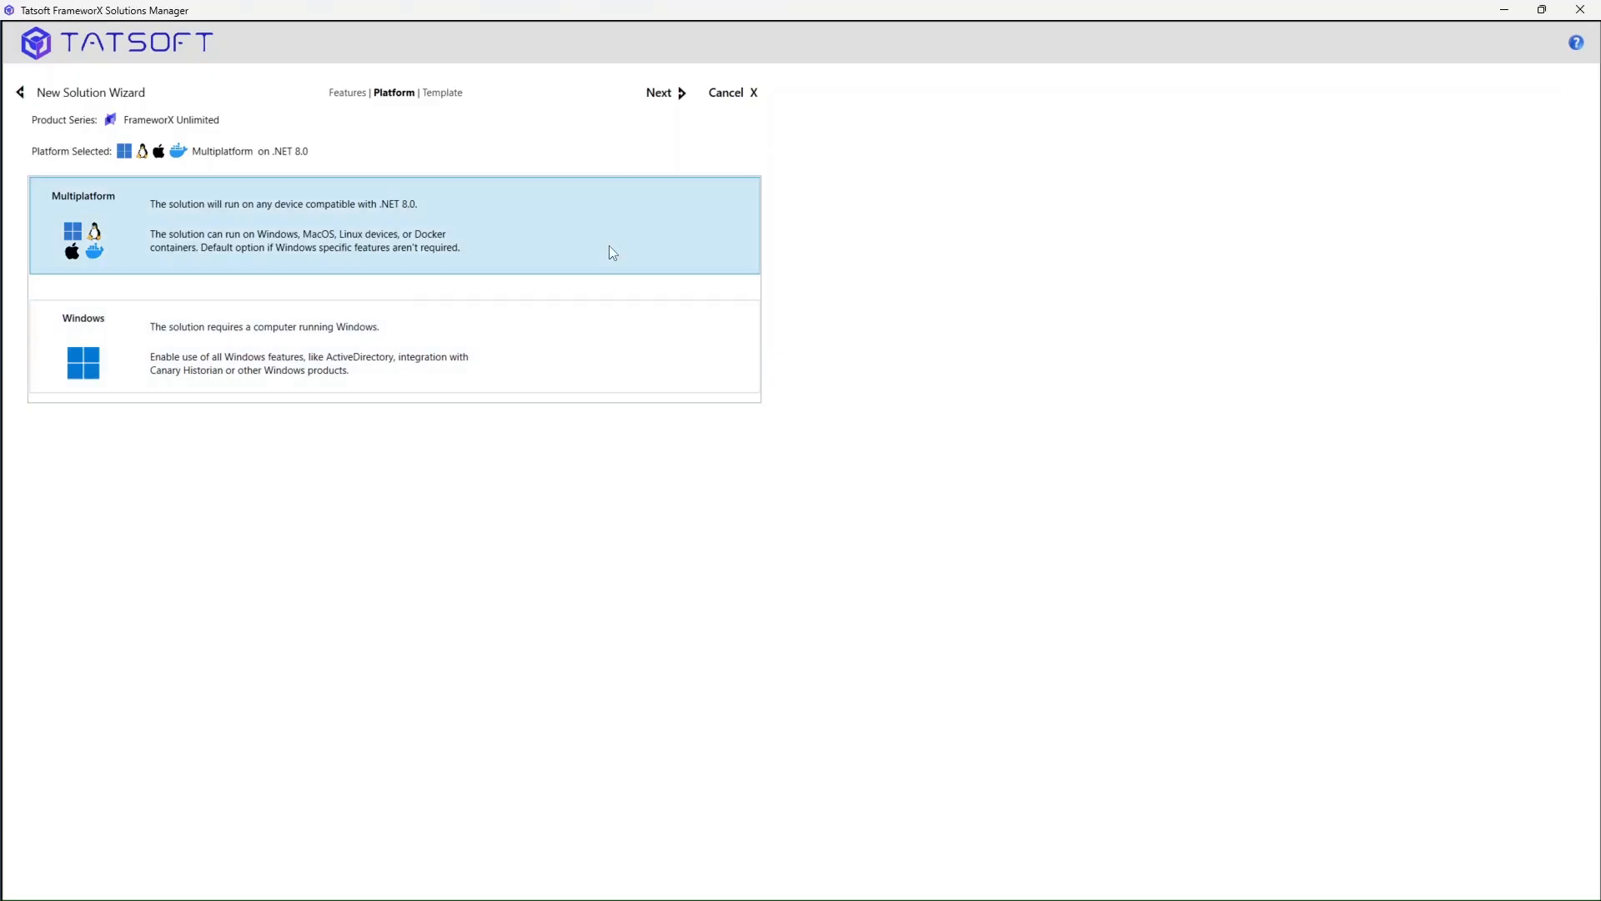
pyautogui.click(679, 100)
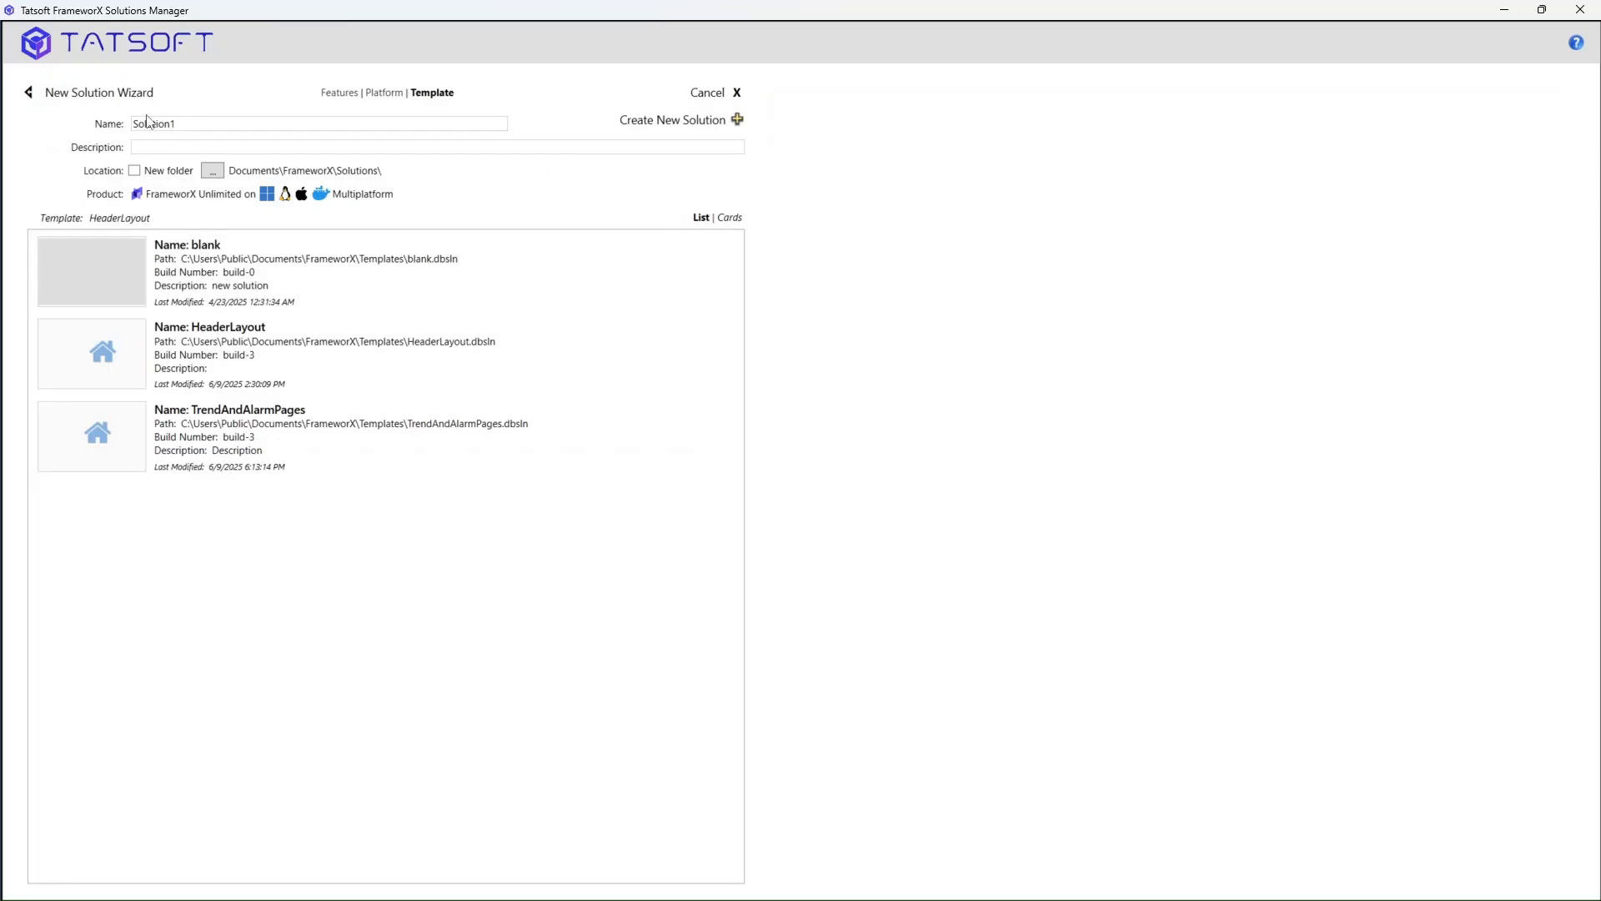
pyautogui.click(190, 121)
pyautogui.write('Video')
# - Set the location to the Demos folder, pick the TrendAndAlarmPages template, and create the solution
pyautogui.click(214, 171)
pyautogui.click(782, 556)
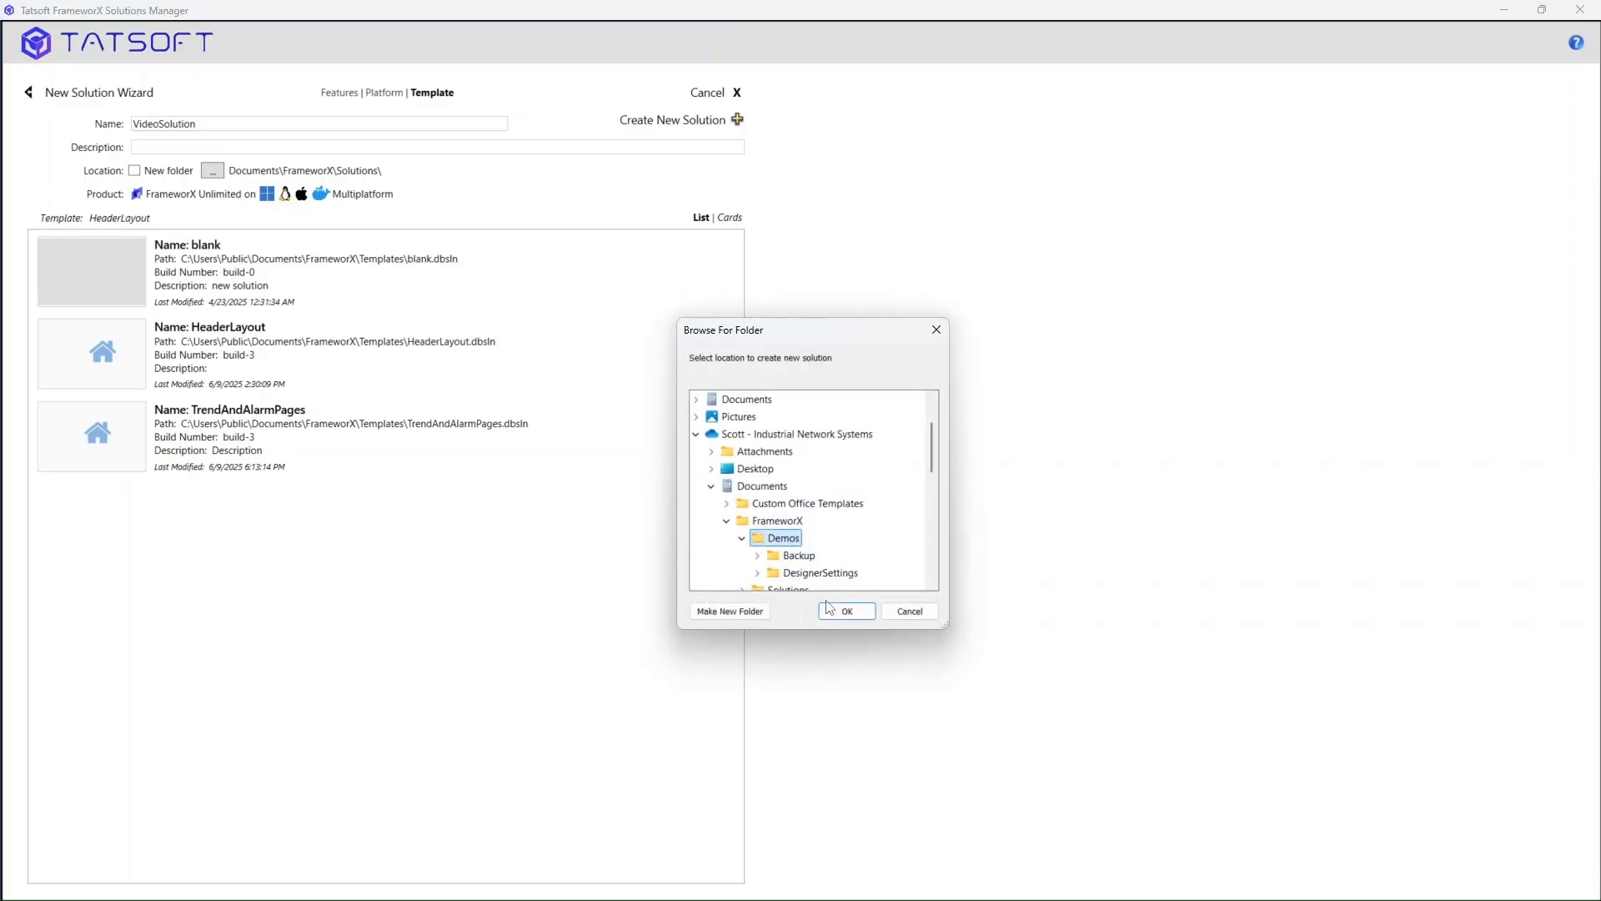
pyautogui.click(847, 613)
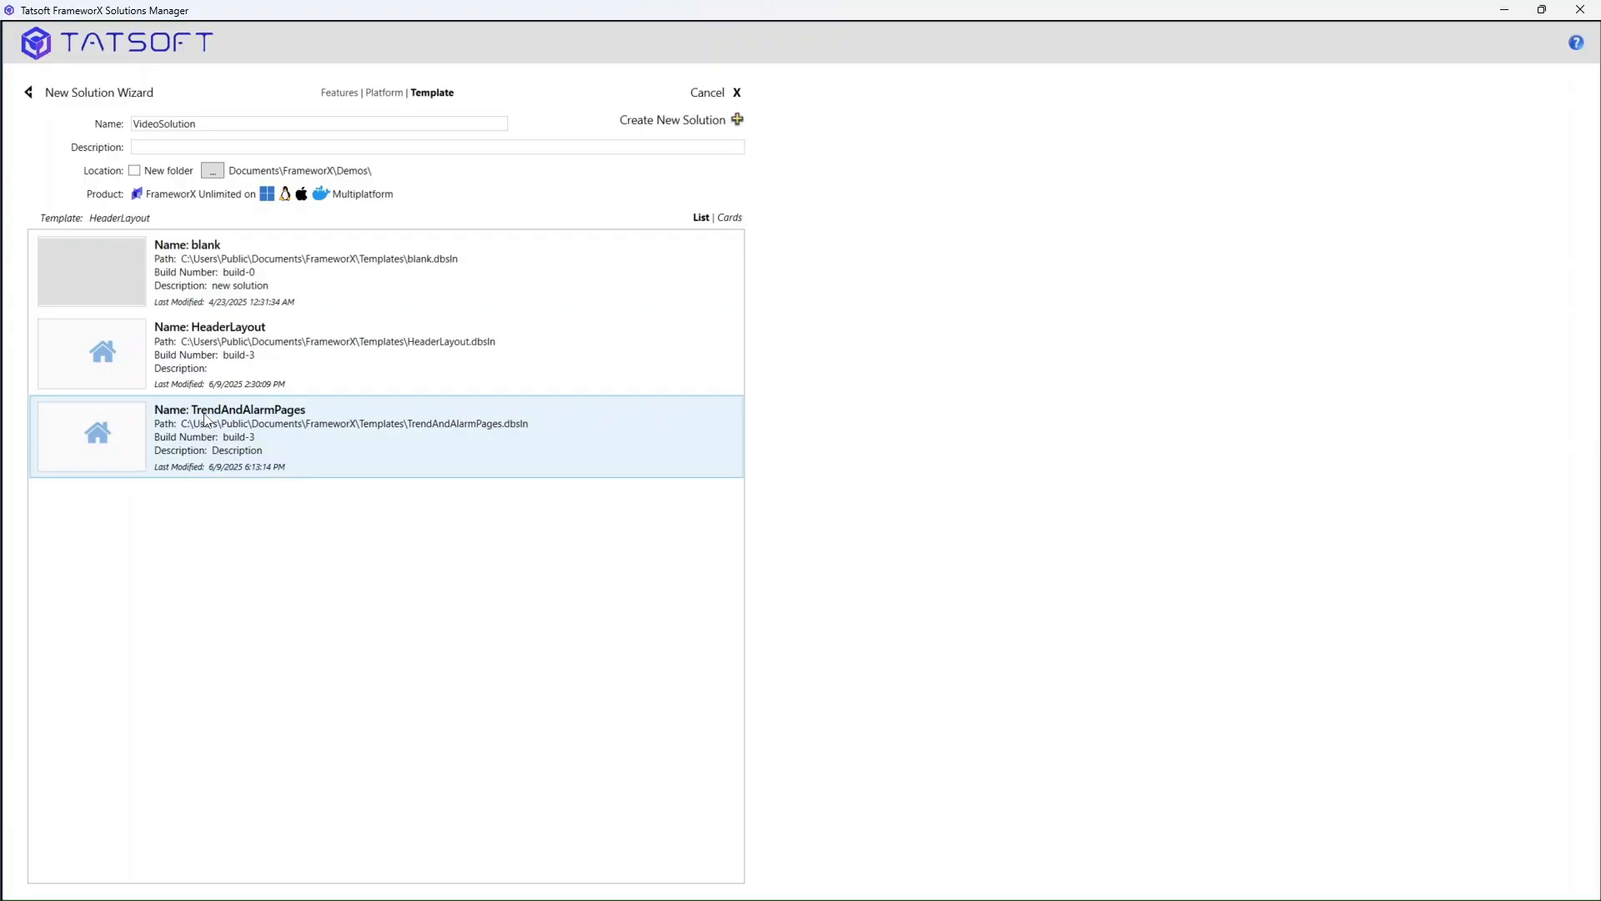
pyautogui.click(187, 434)
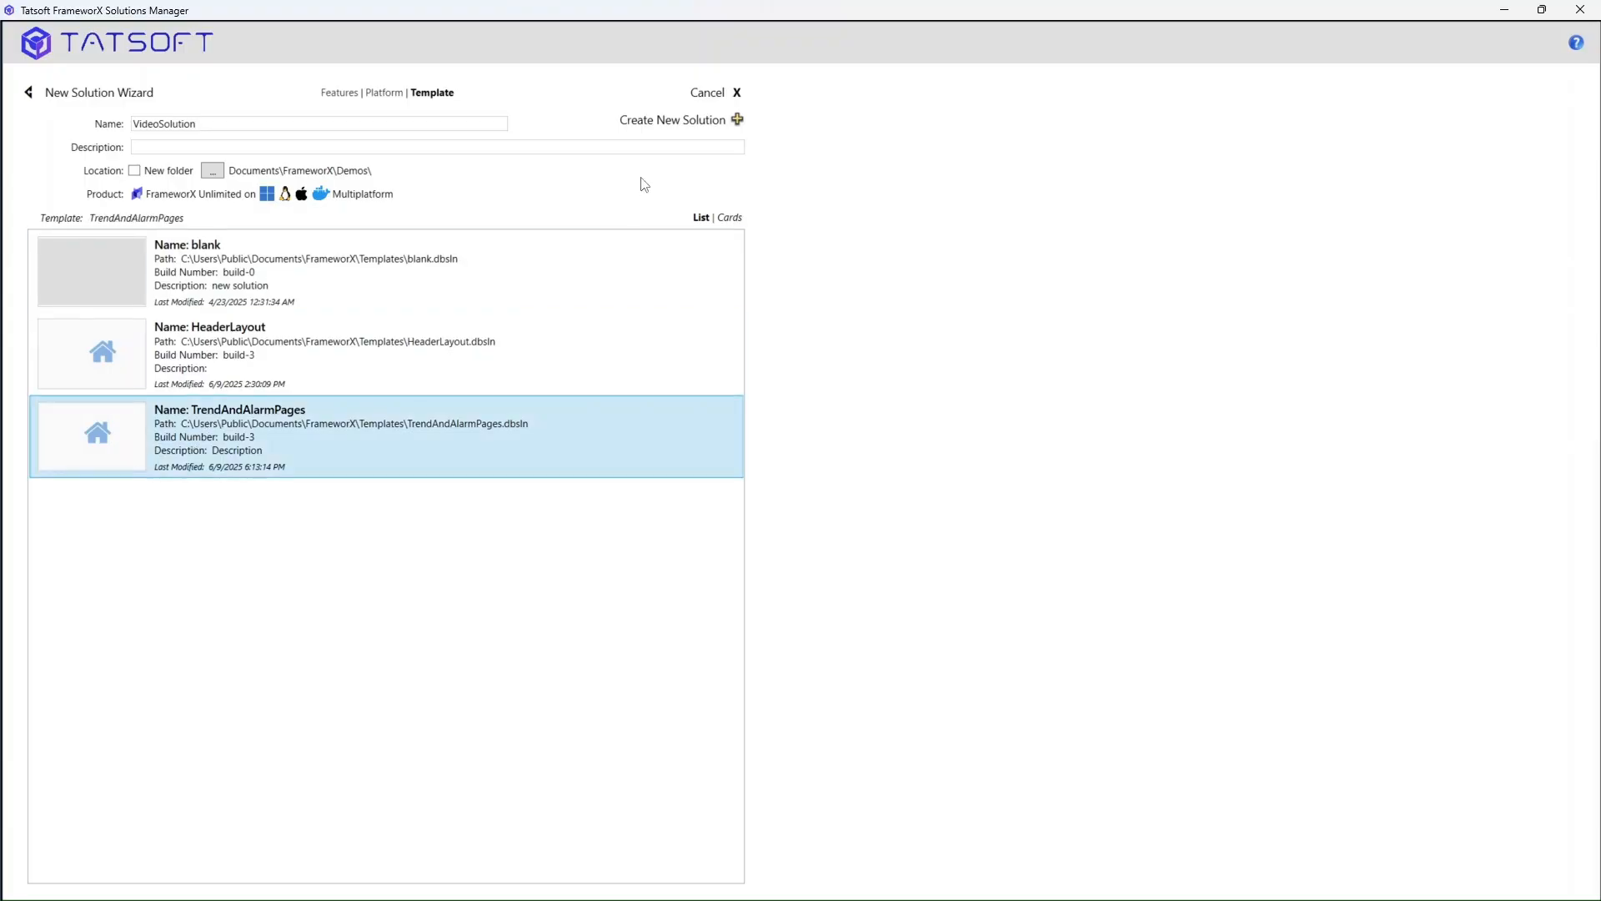
pyautogui.click(694, 126)
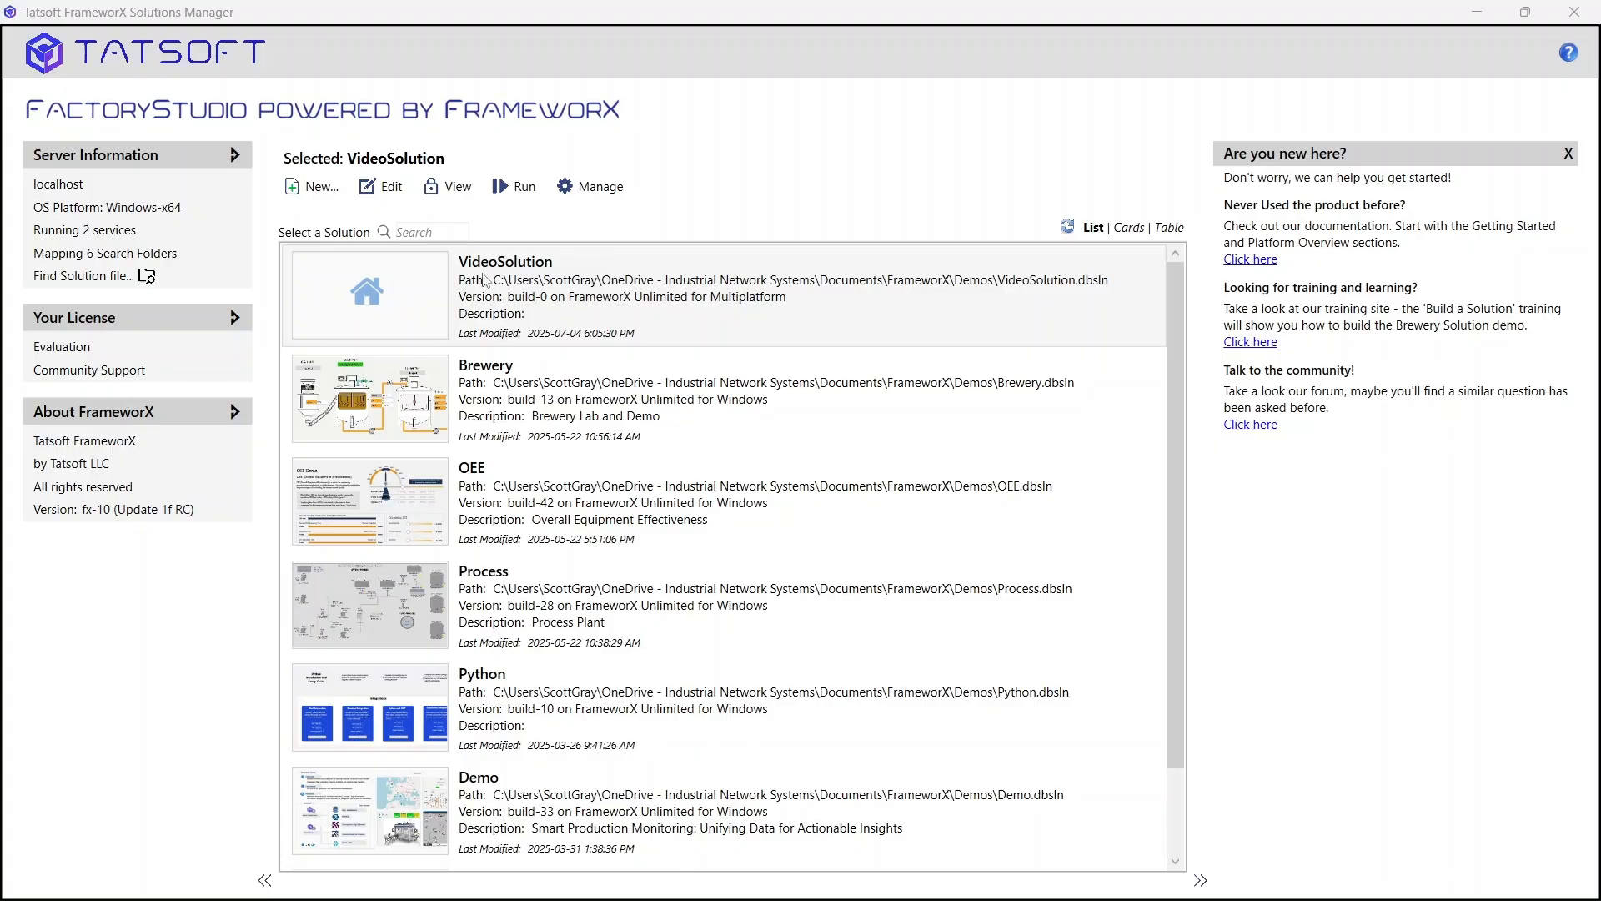
# - Open VideoSolution in the Designer and show the Tags list under Unified Namespace
pyautogui.click(521, 288)
pyautogui.click(384, 204)
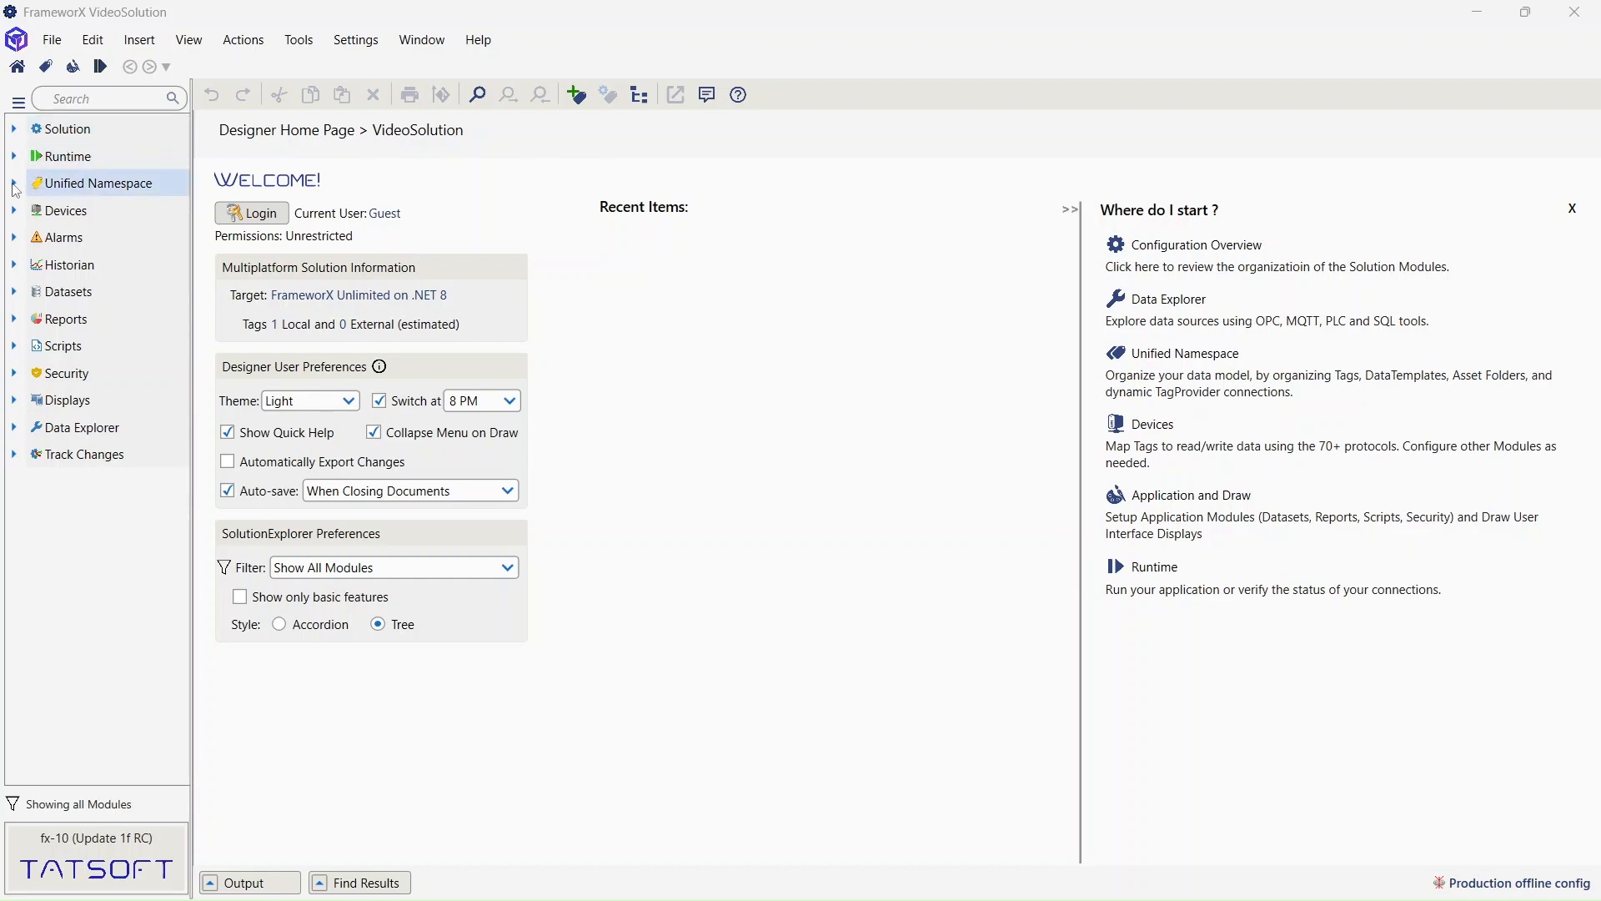
pyautogui.click(14, 185)
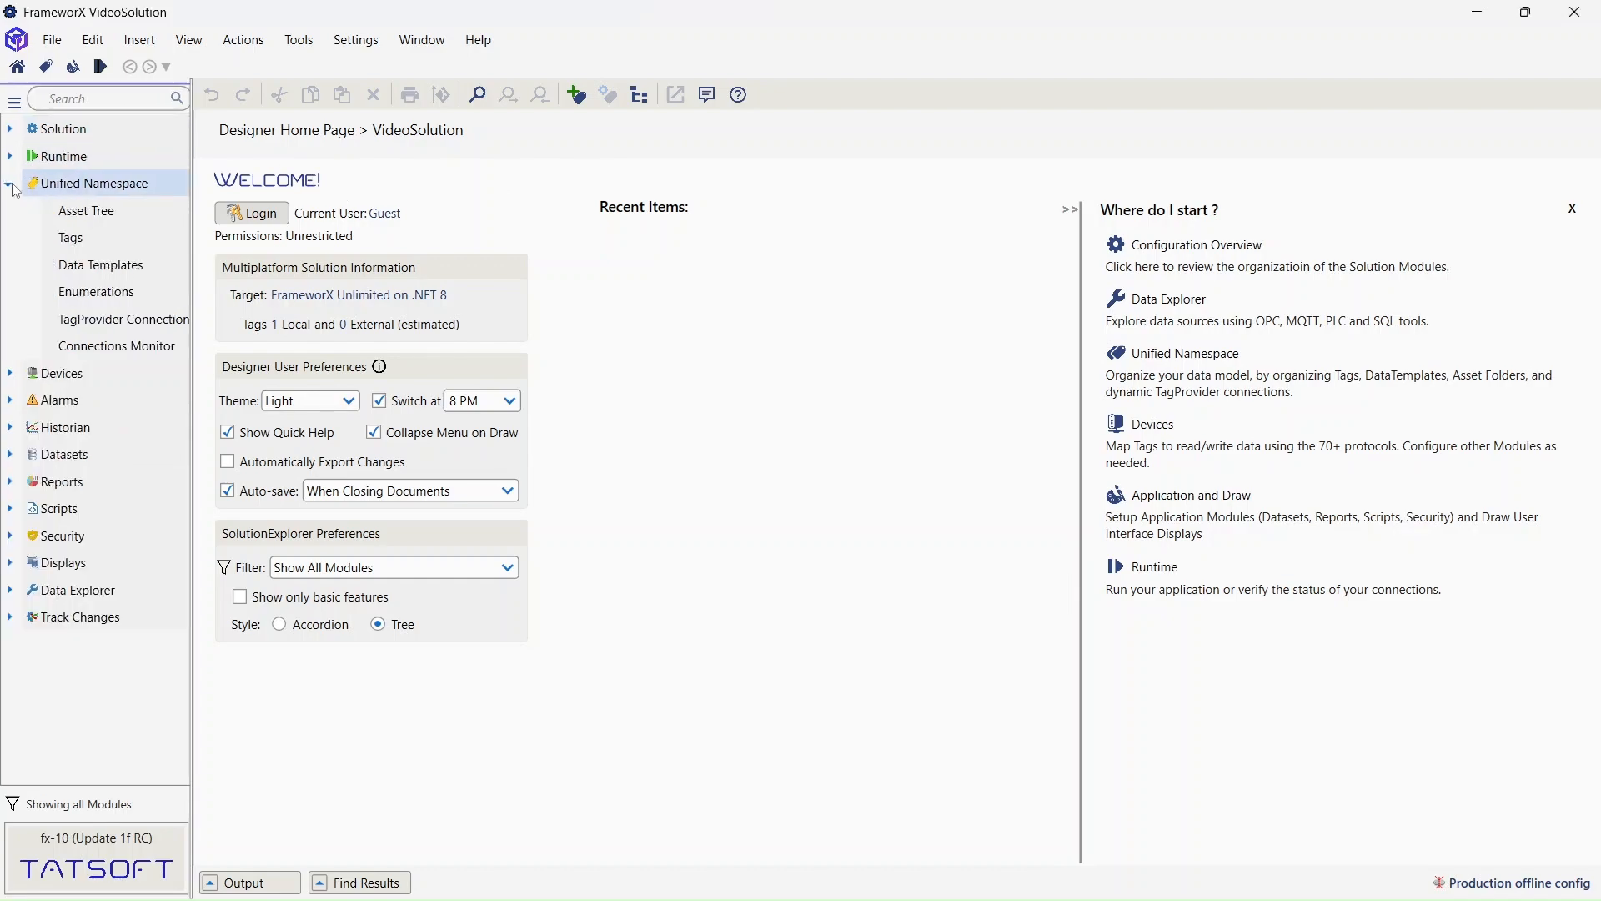
pyautogui.click(90, 242)
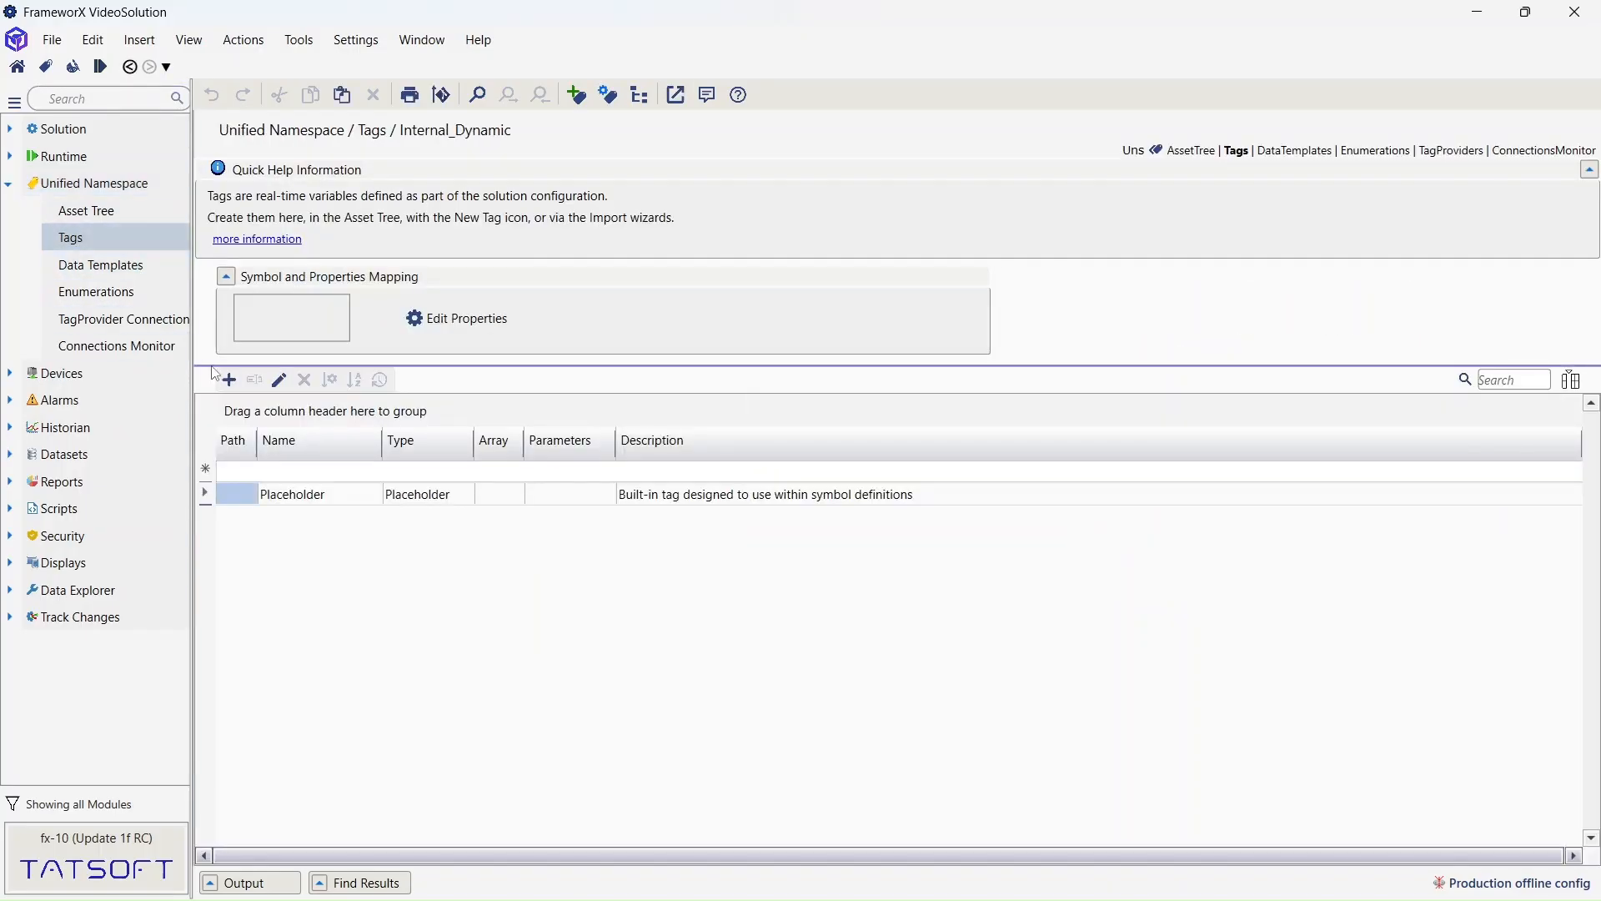
# - Create a new Integer tag named ProductA with Public visibility
pyautogui.click(230, 380)
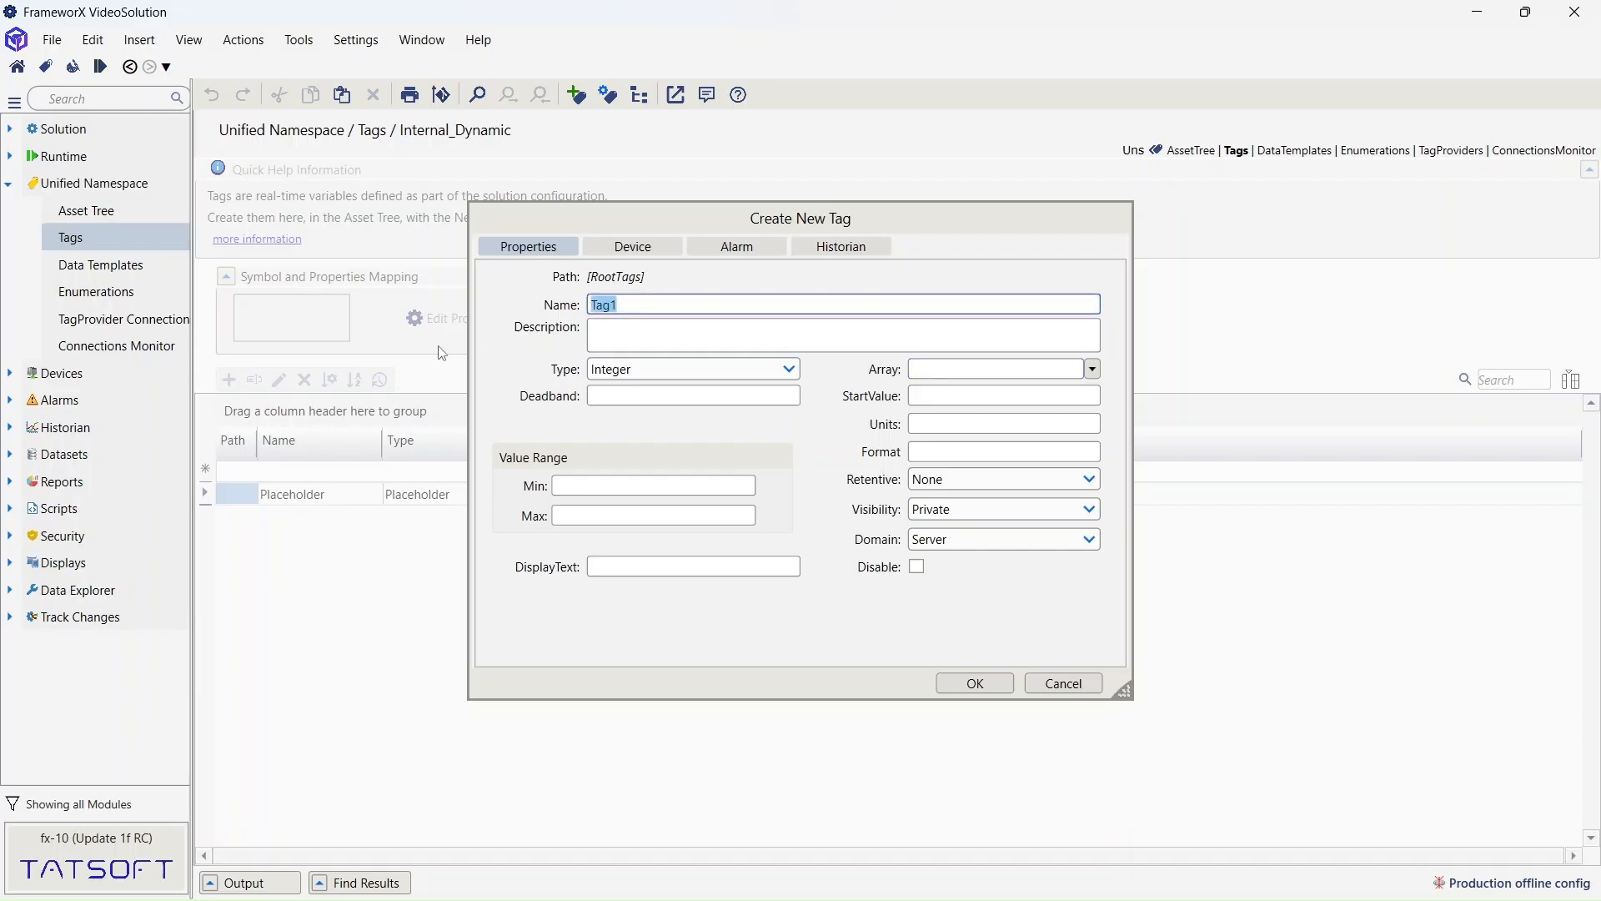
pyautogui.write('ProductA')
pyautogui.moveTo(638, 304); pyautogui.dragTo(556, 320)
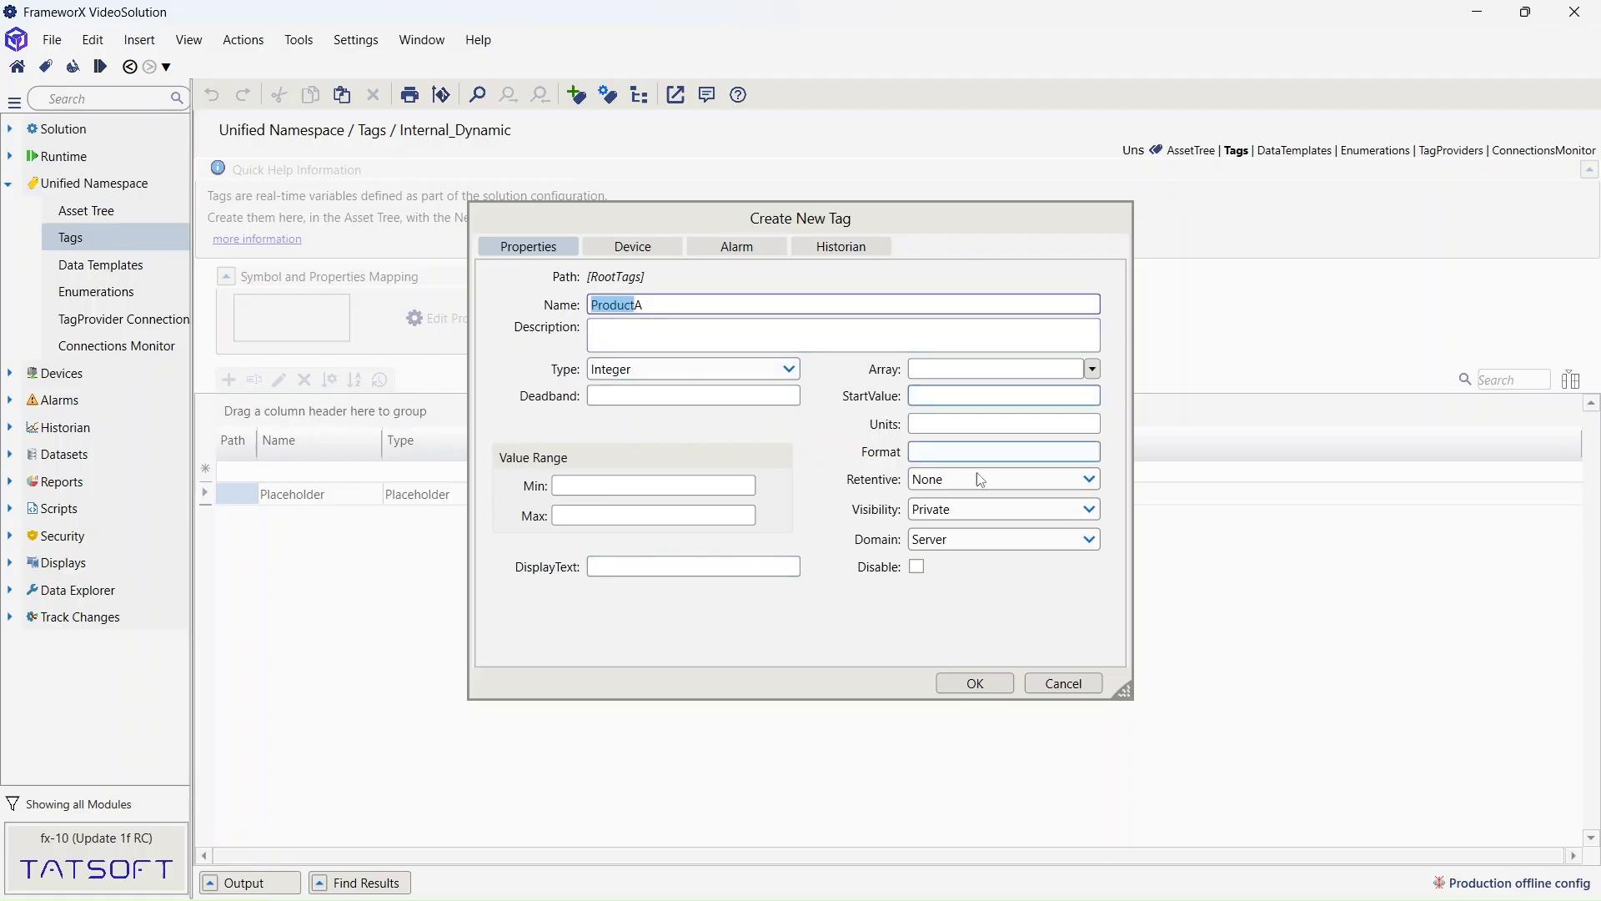
pyautogui.click(1053, 509)
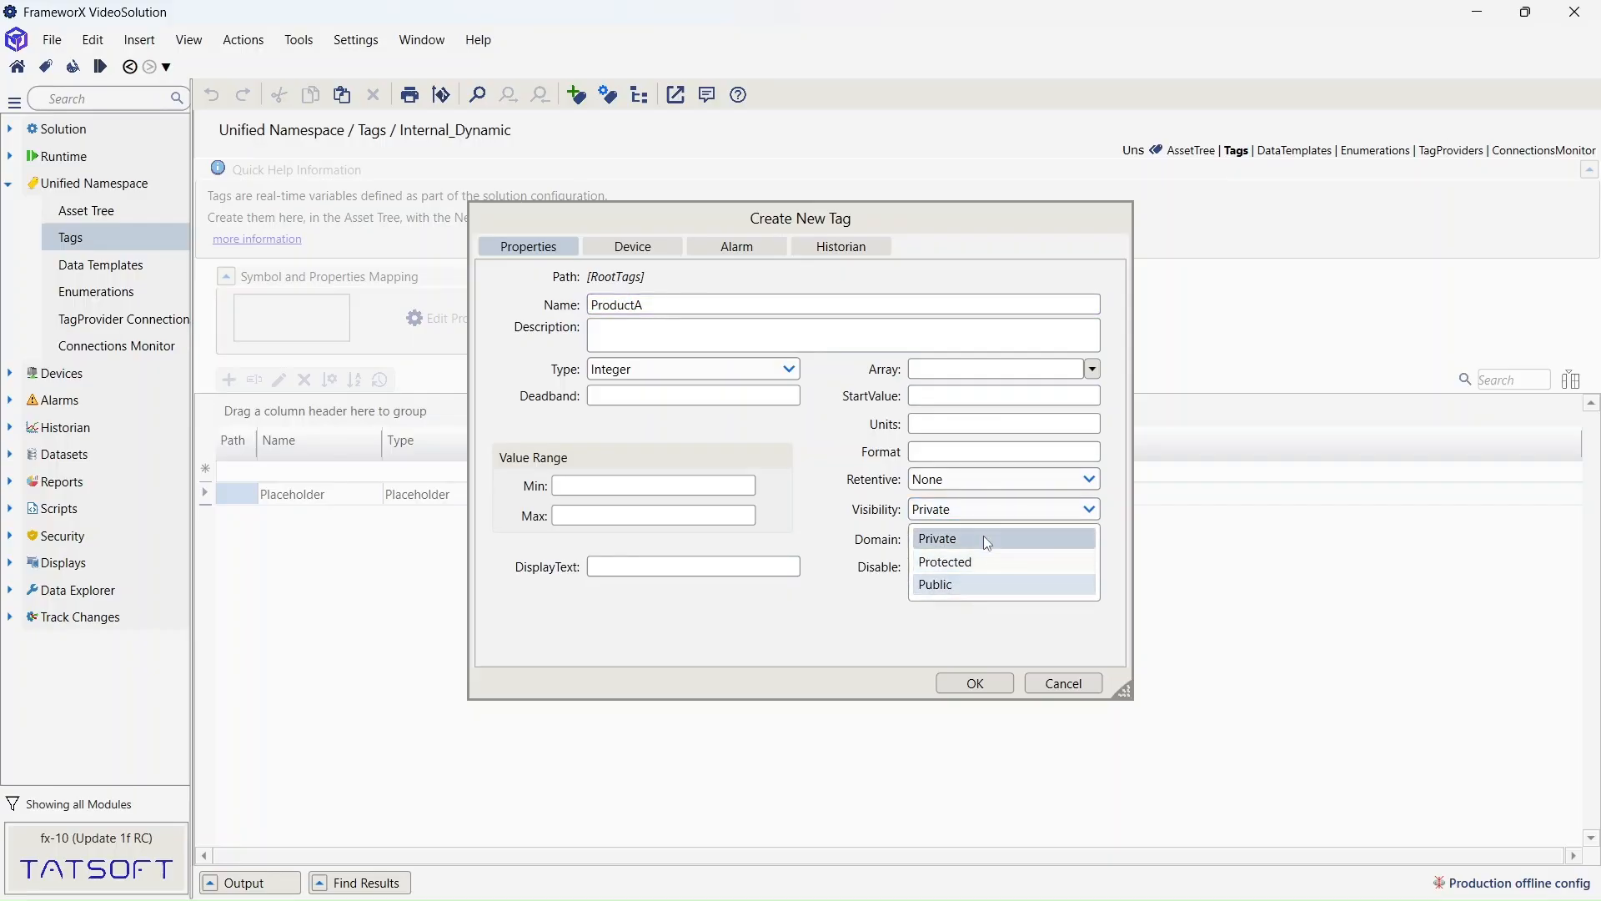
pyautogui.click(981, 590)
pyautogui.click(977, 683)
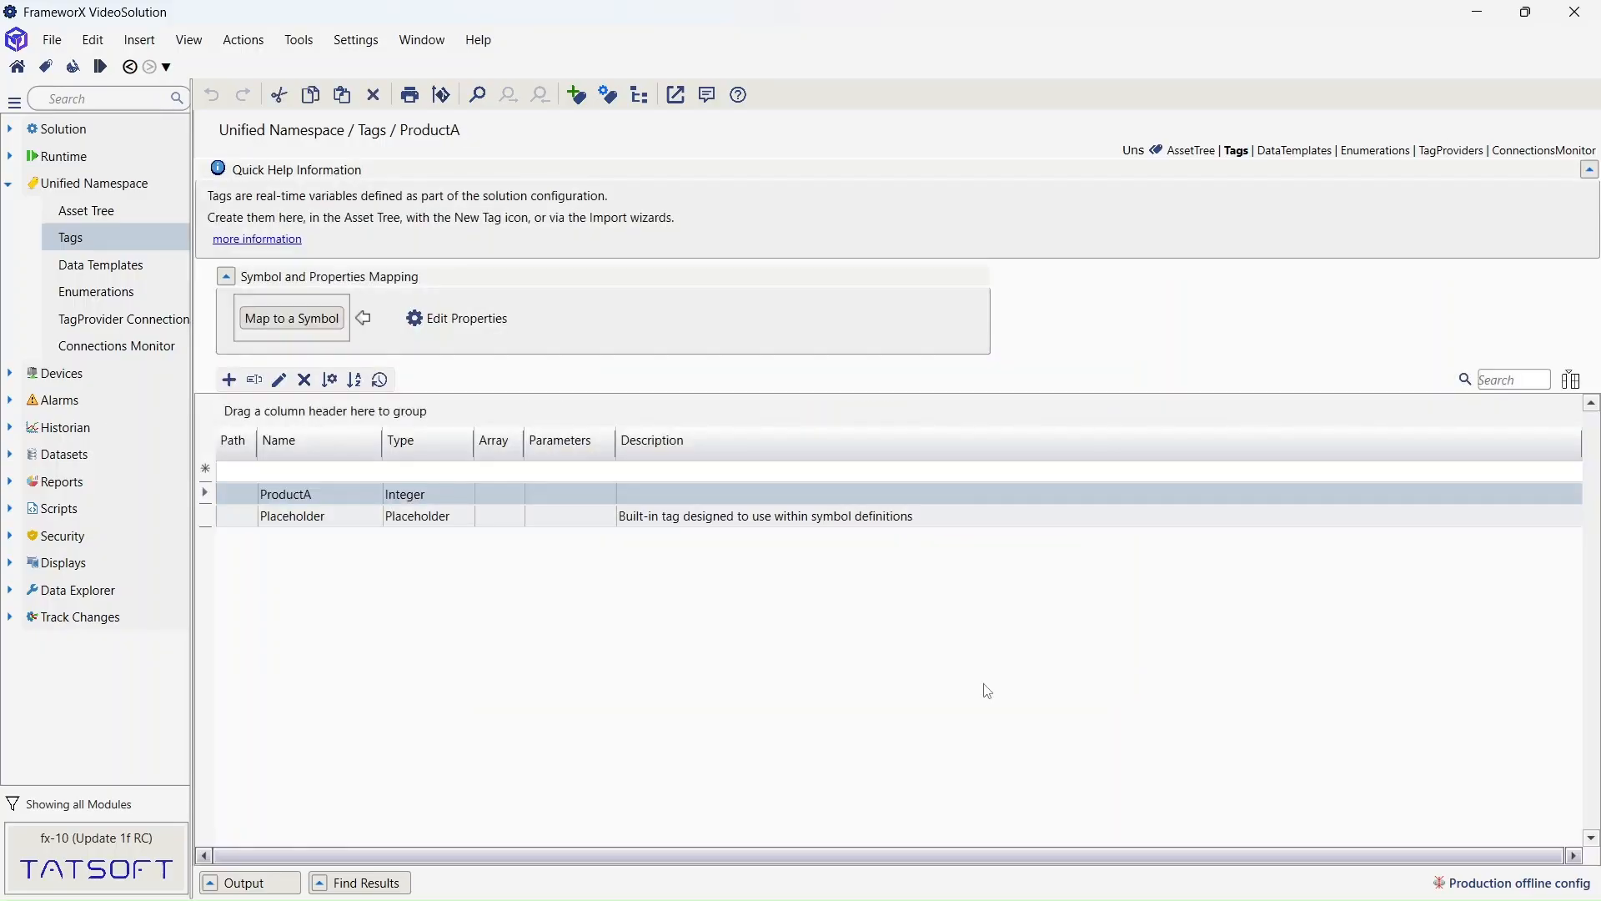
# - Create a new Integer tag named ProductB with Public visibility
pyautogui.click(229, 379)
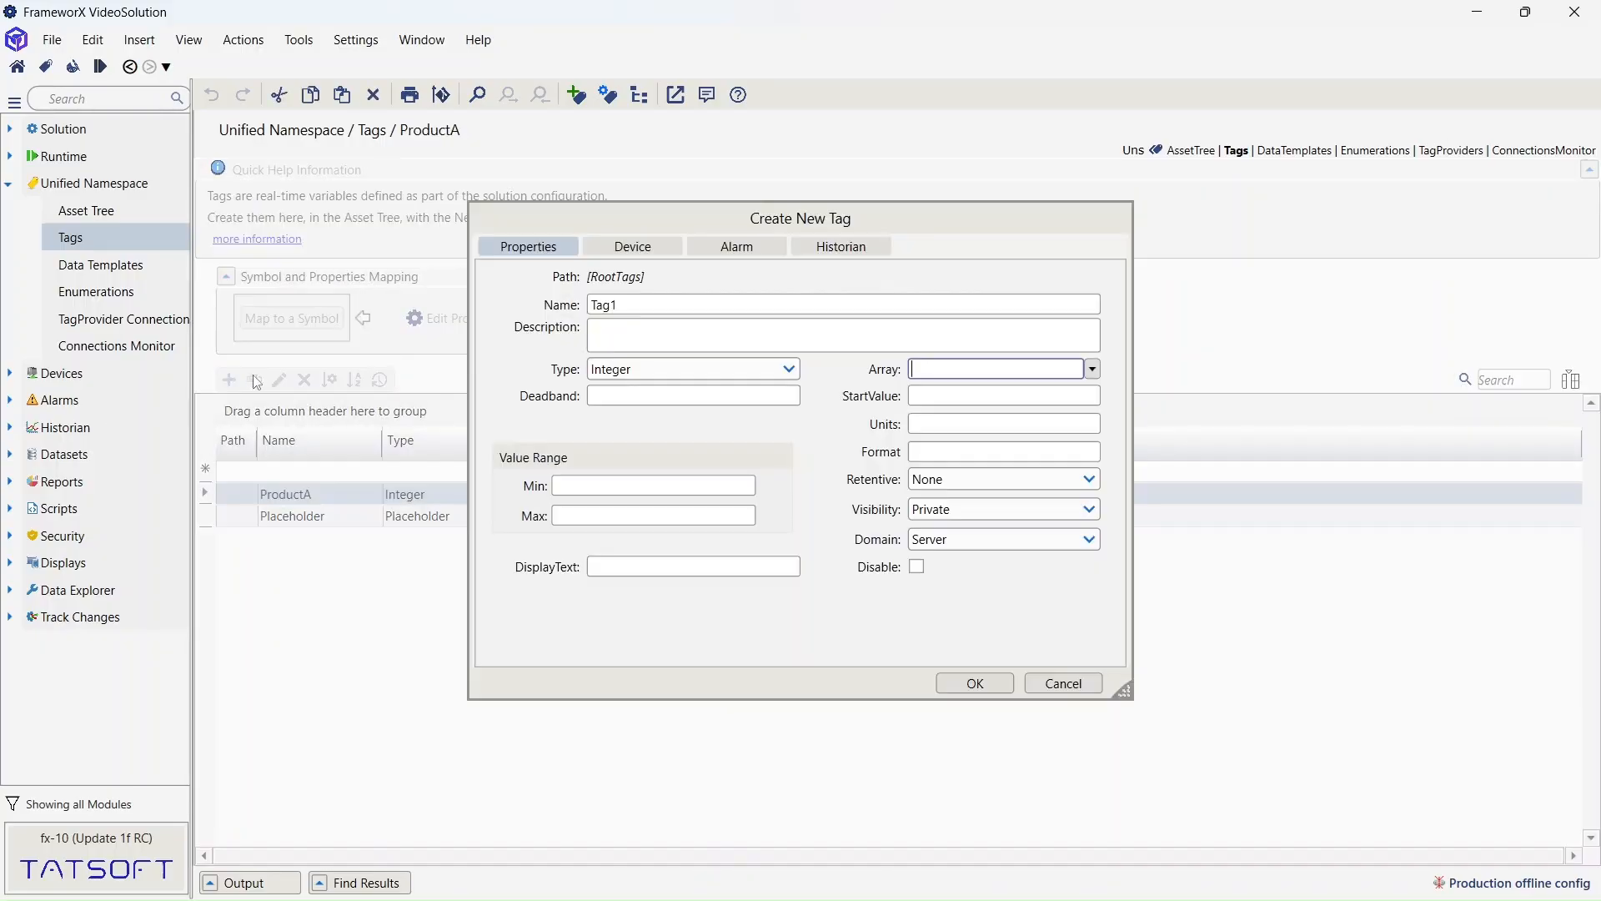
pyautogui.doubleClick(617, 305)
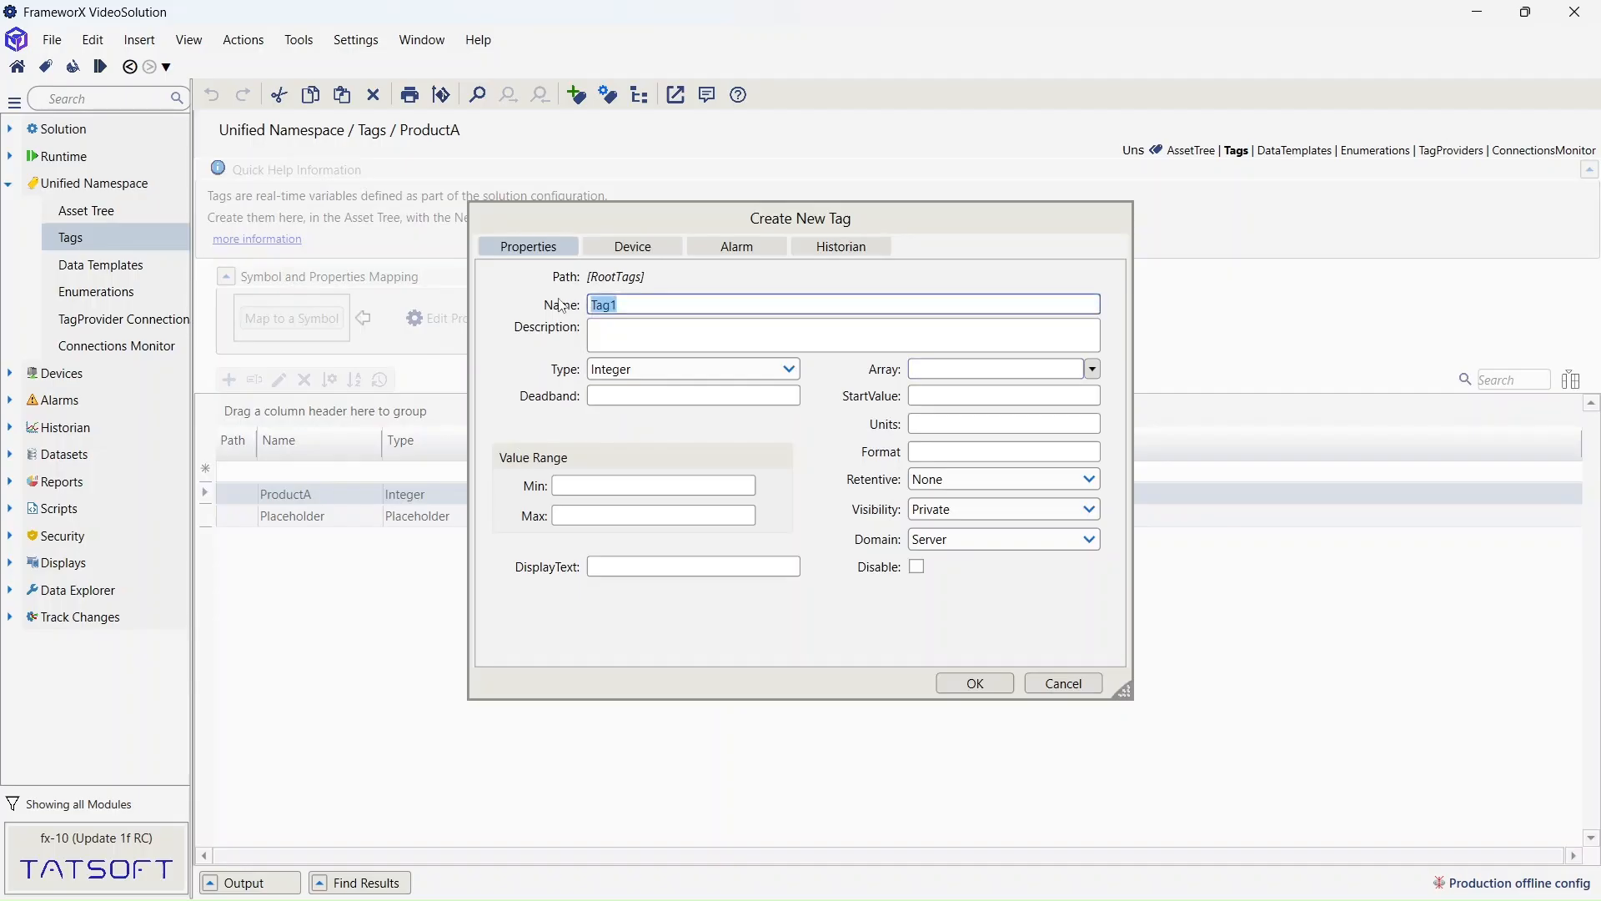
pyautogui.write('ProductB')
pyautogui.click(984, 512)
pyautogui.click(959, 585)
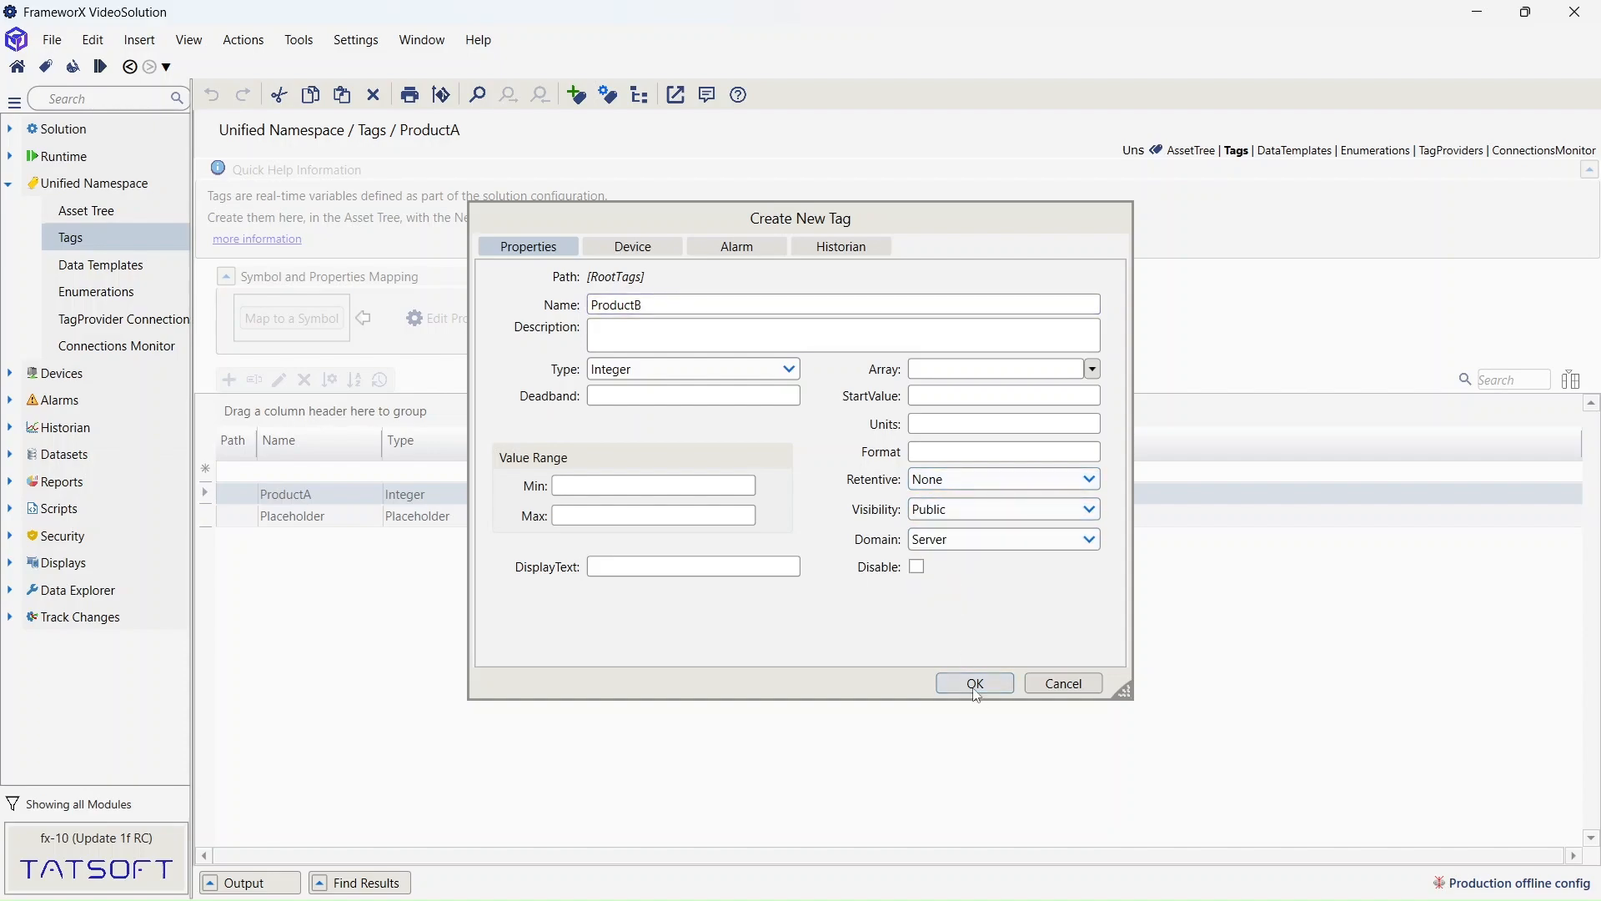
pyautogui.click(977, 686)
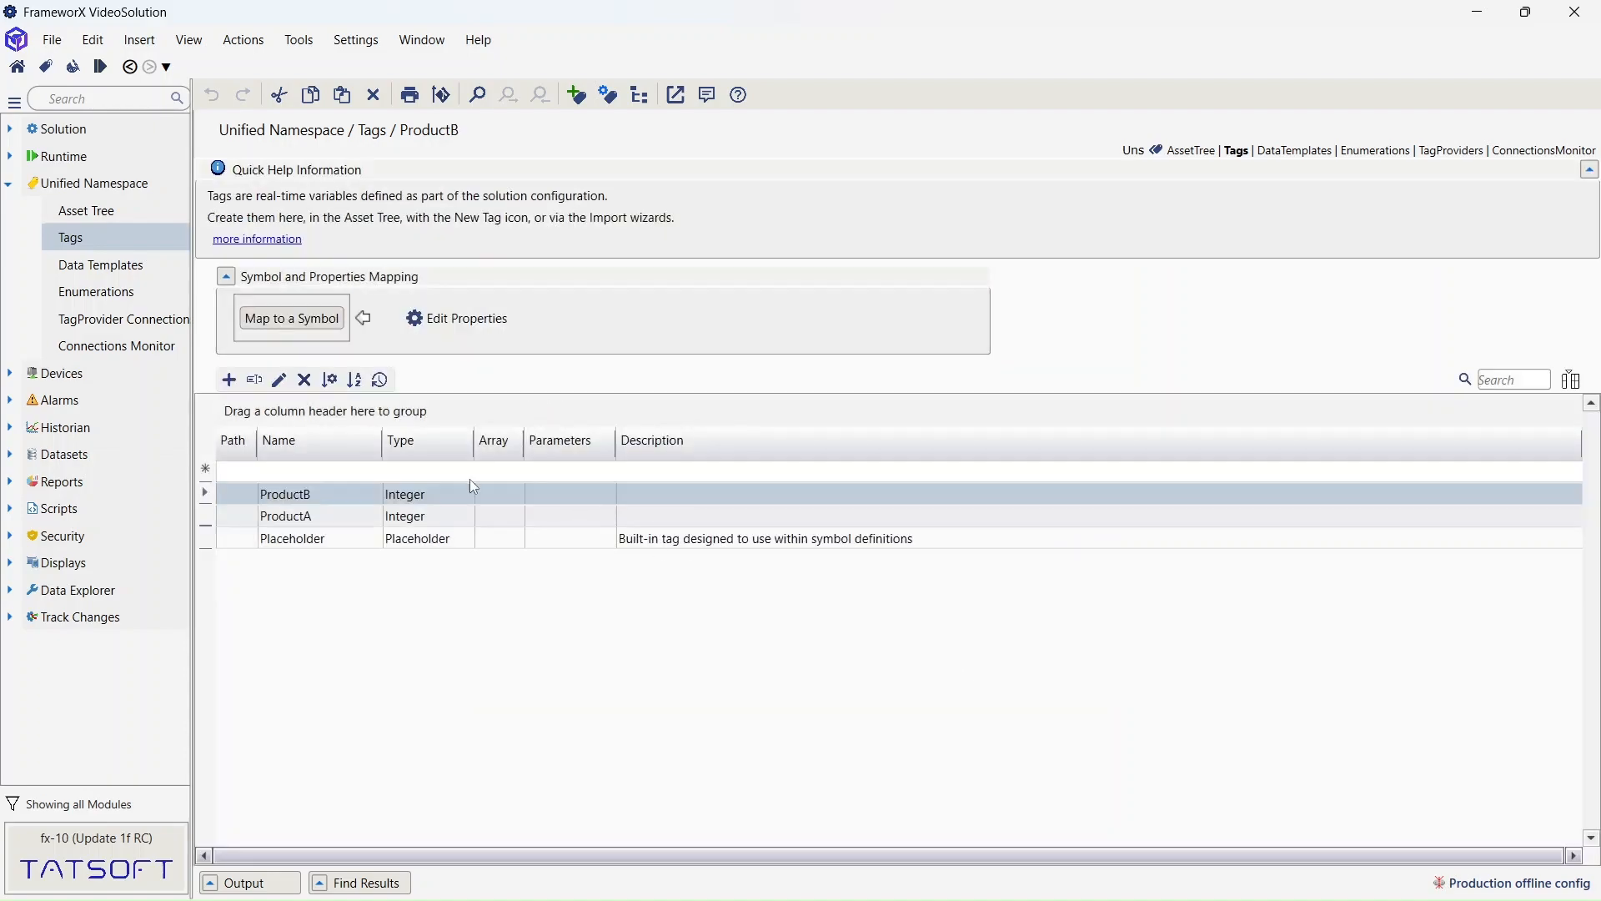
# - Create a new Integer tag named ProductTotal
pyautogui.click(228, 379)
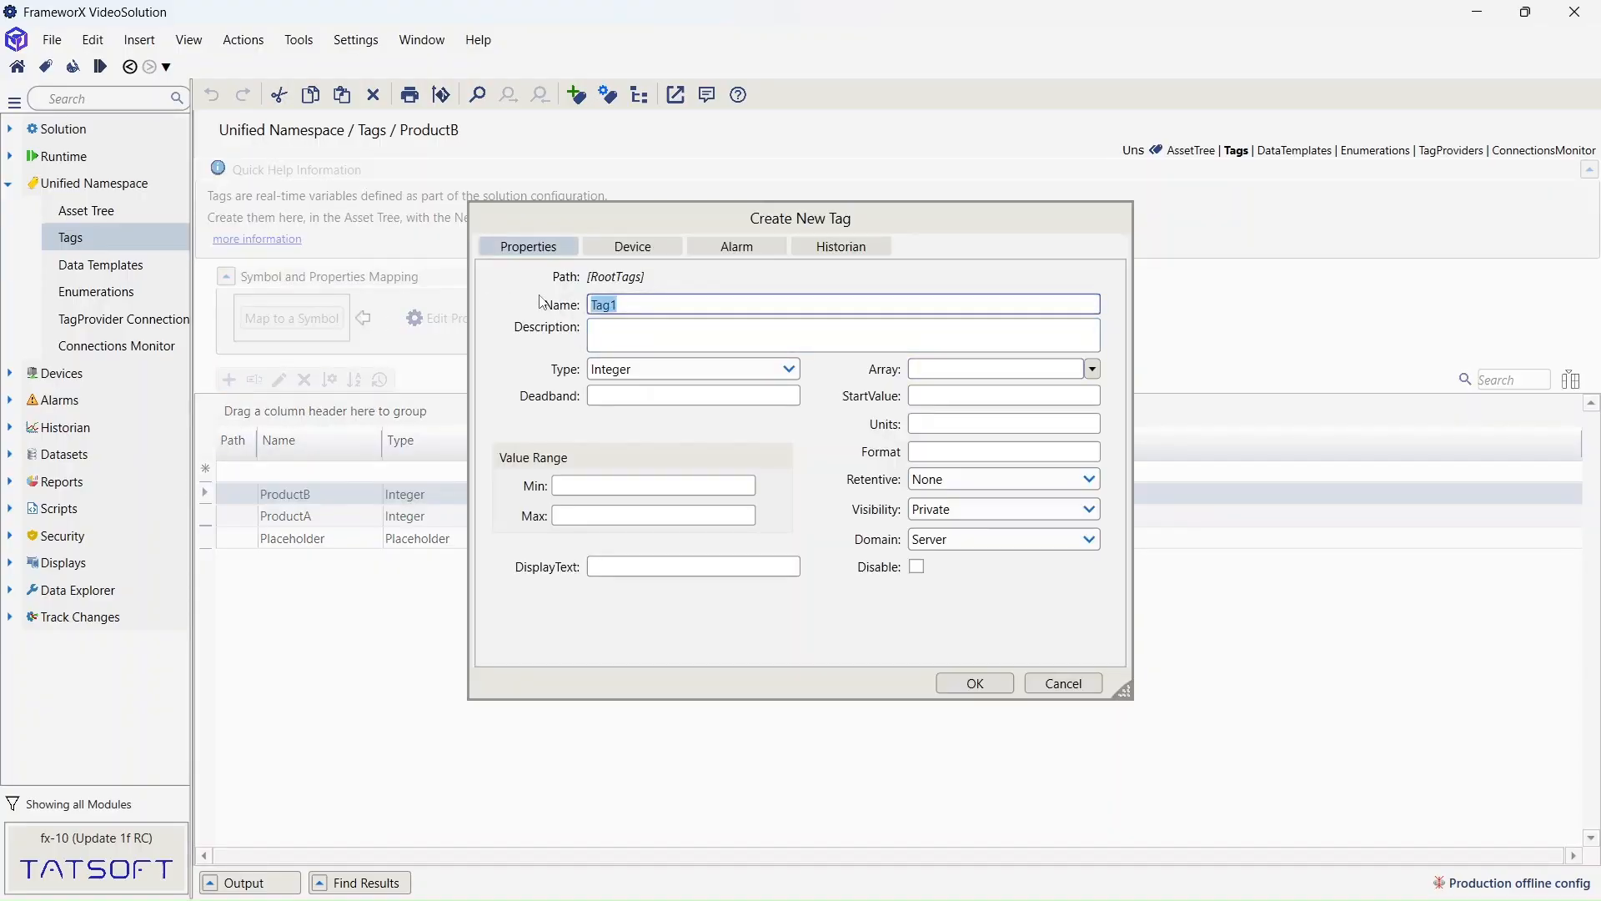
pyautogui.write('ProductTotal')
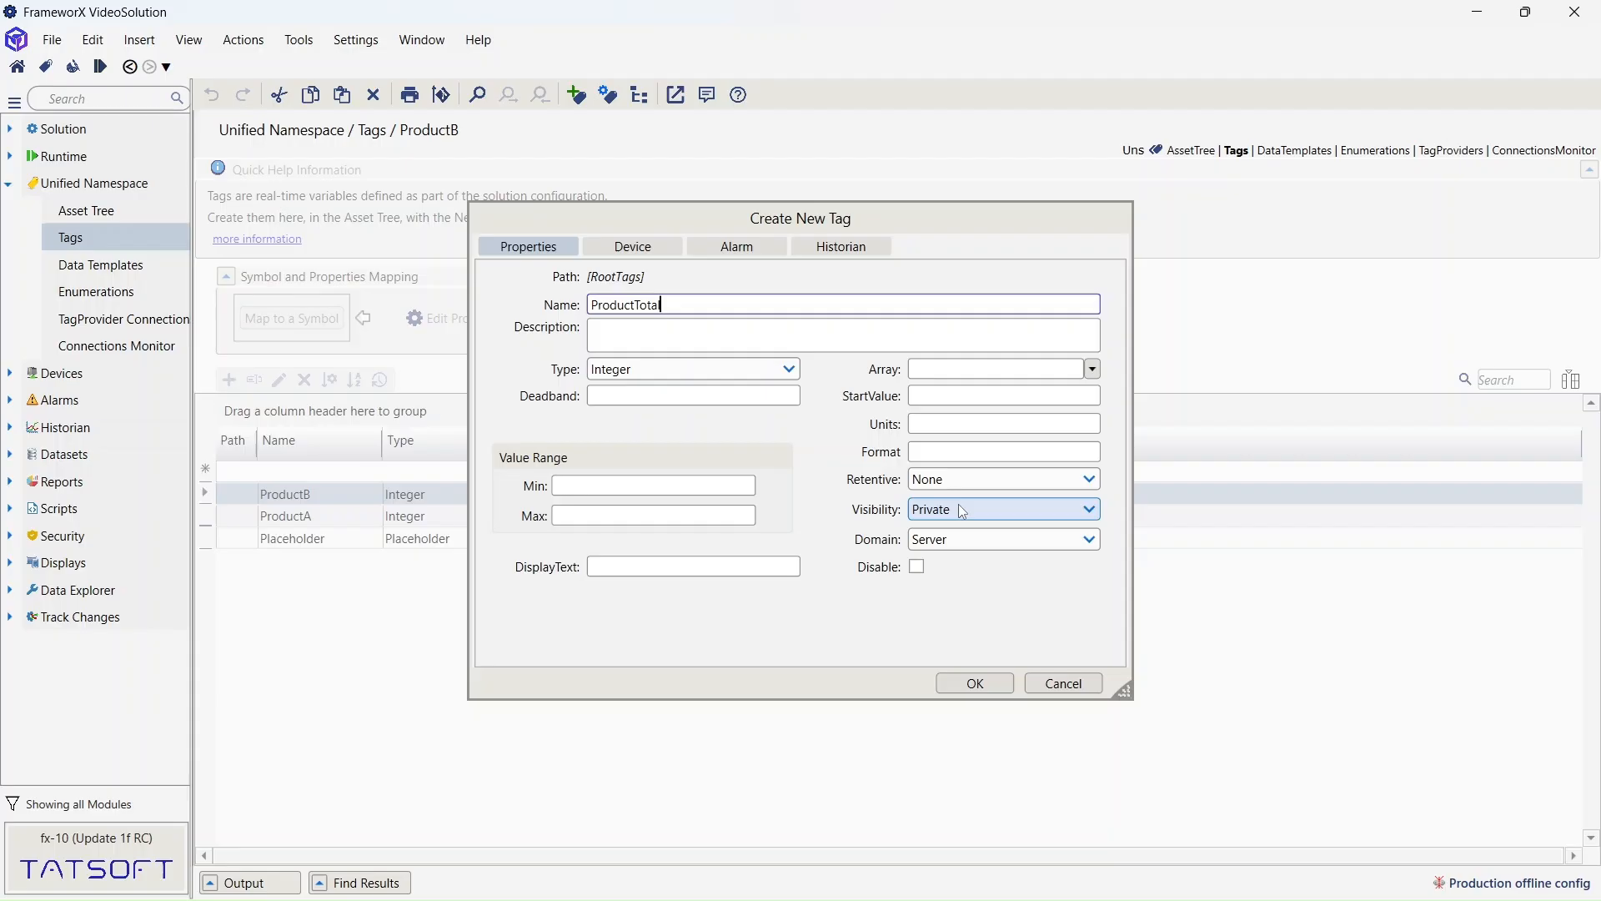
pyautogui.click(975, 683)
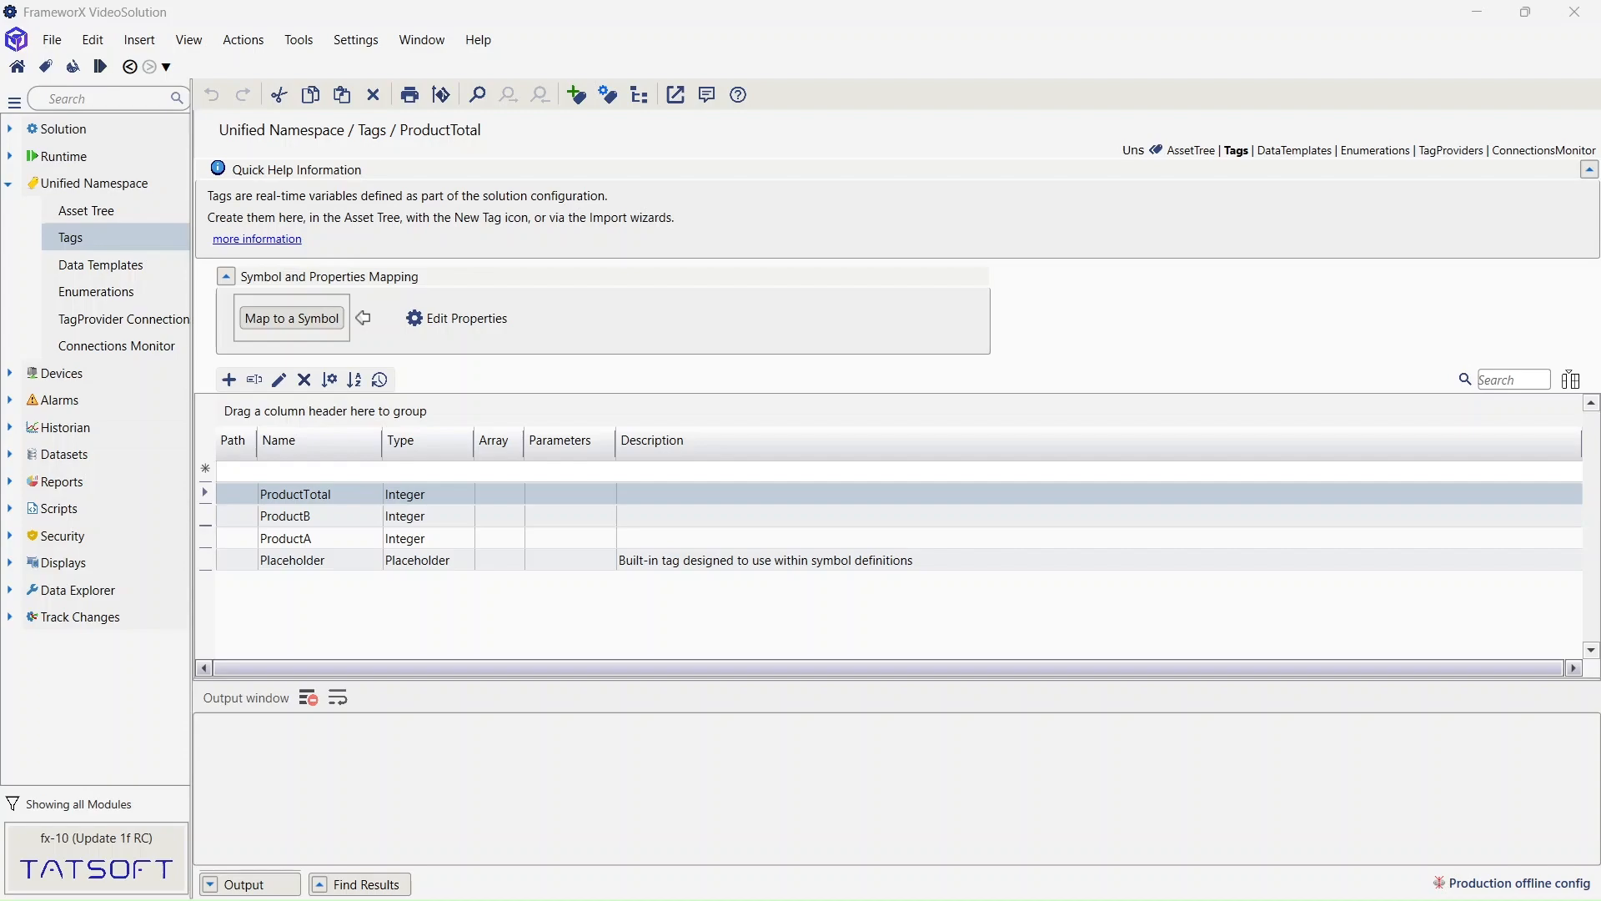
pyautogui.click(16, 190)
# - Begin a new device channel using Modbus Master Protocol over TCPIP
pyautogui.click(15, 189)
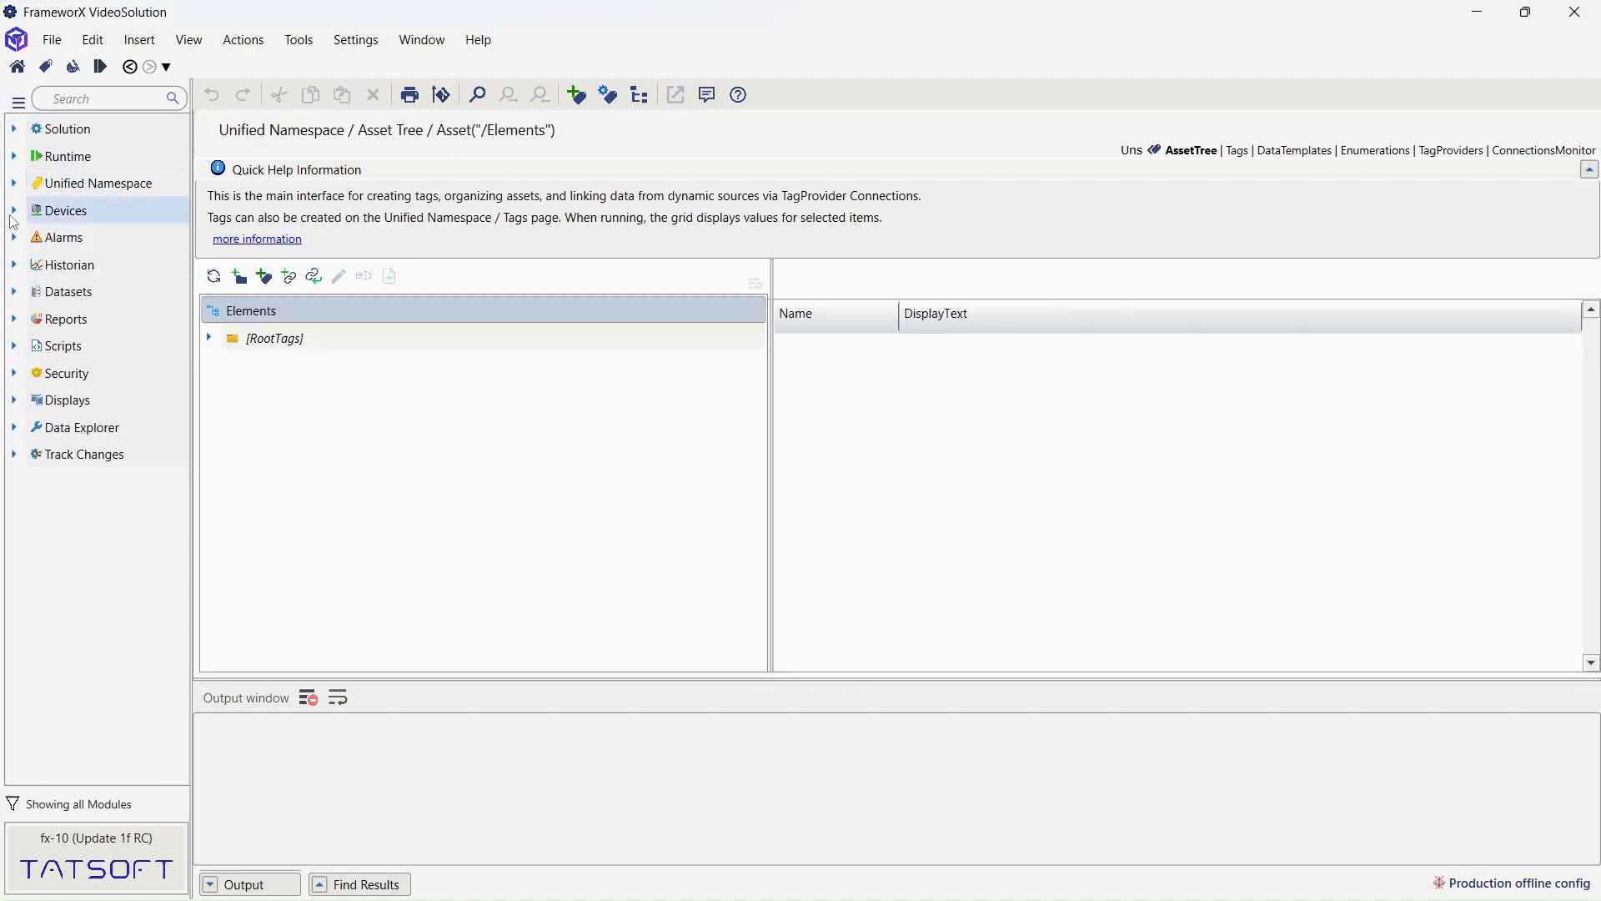
pyautogui.click(13, 213)
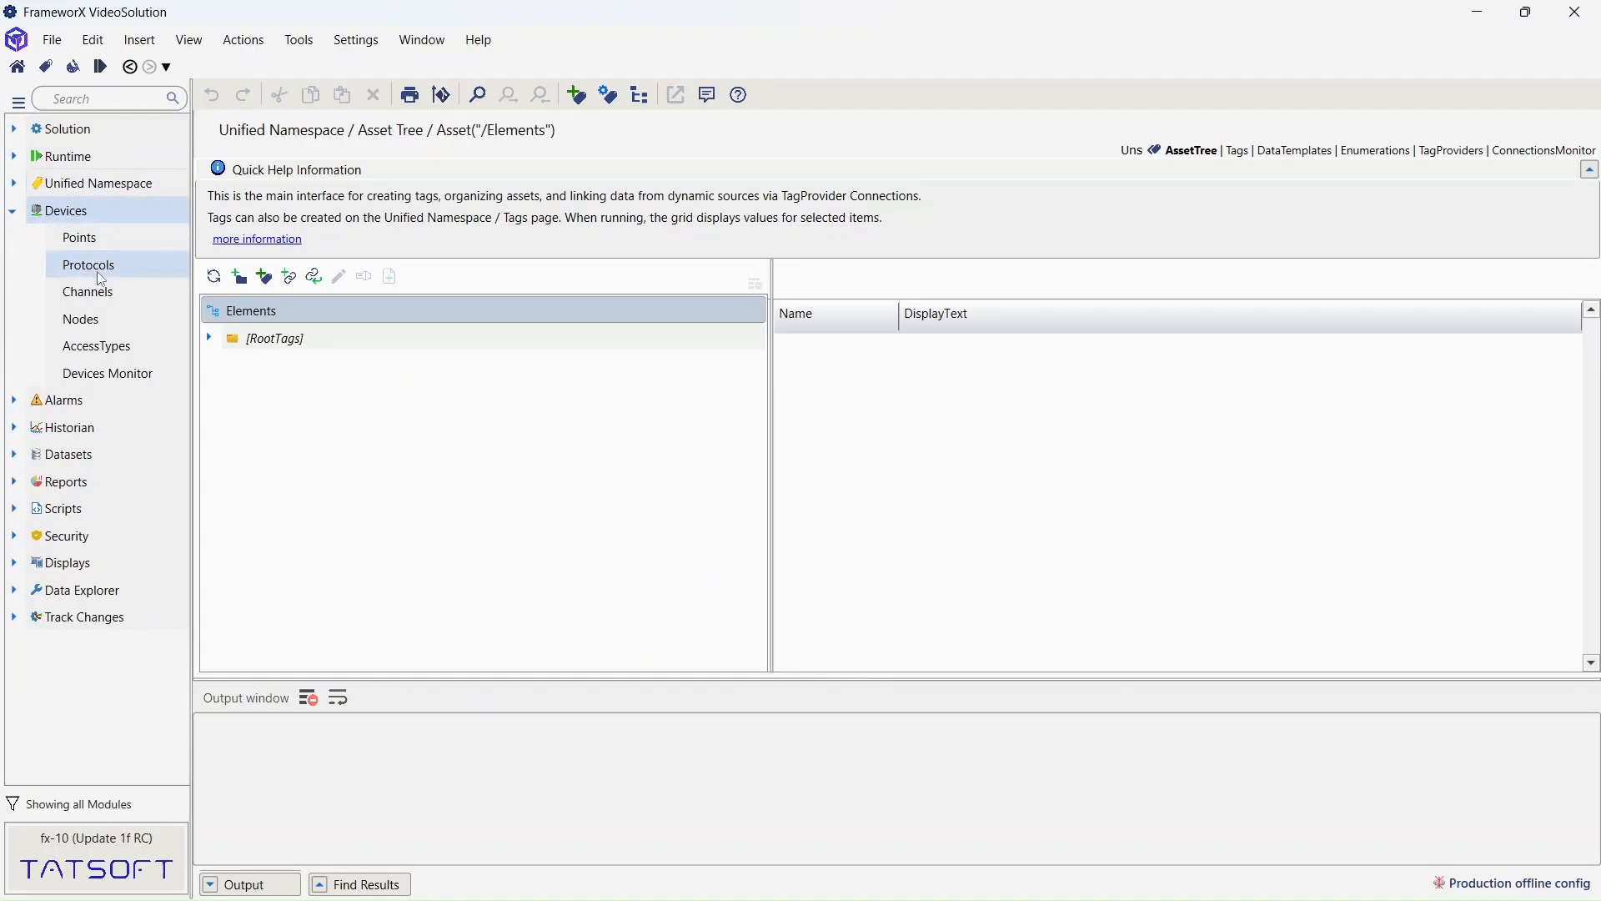
pyautogui.click(101, 299)
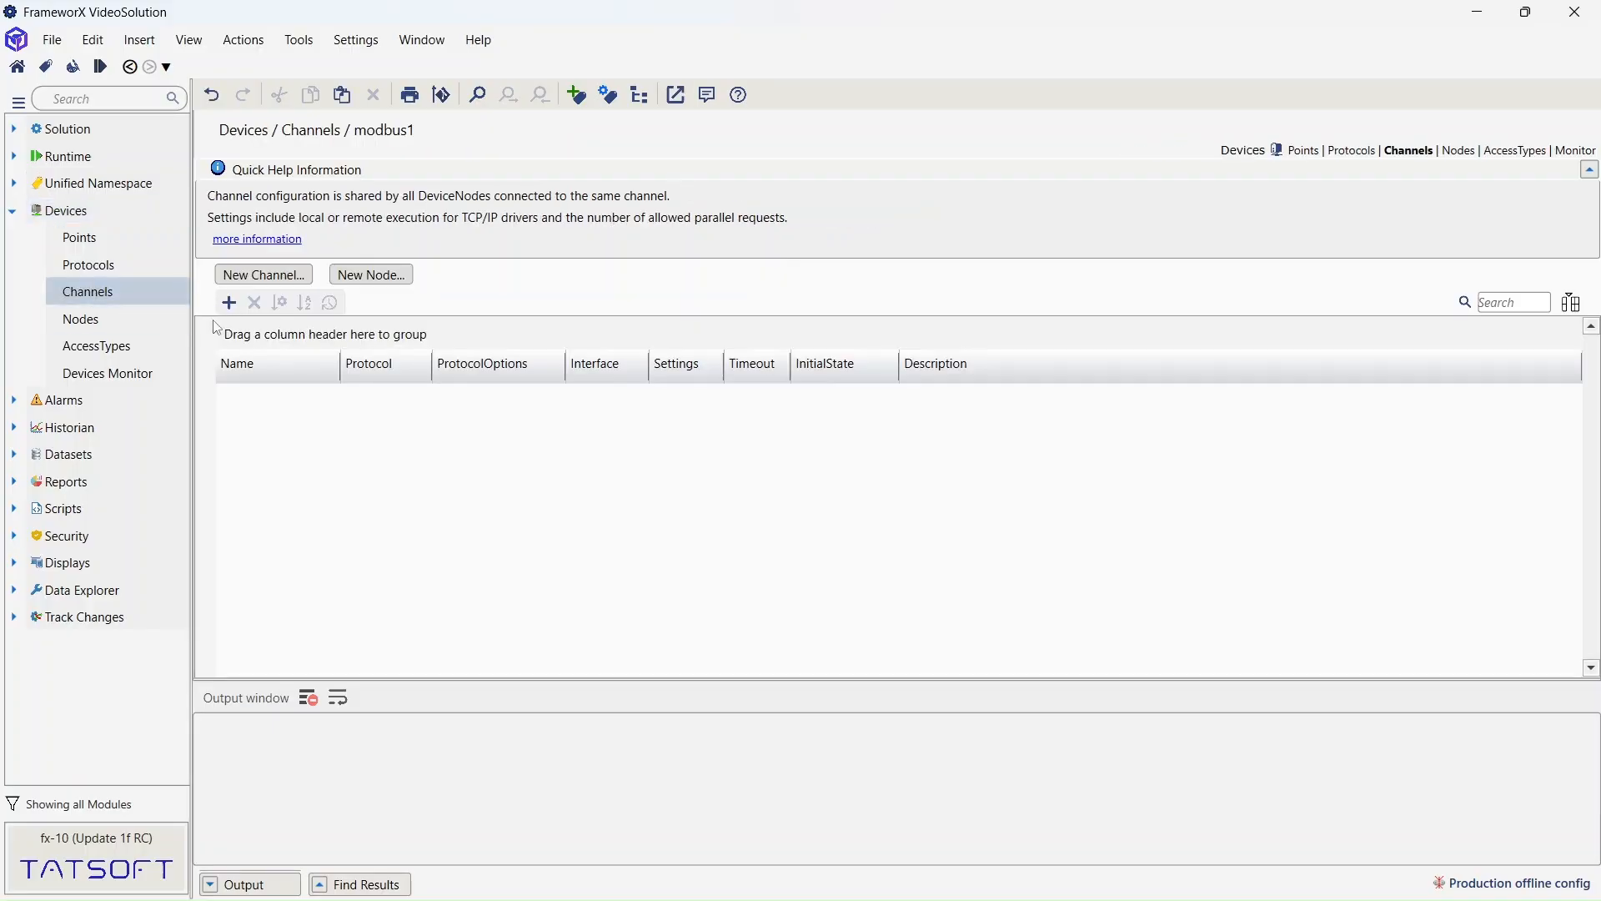
pyautogui.click(229, 302)
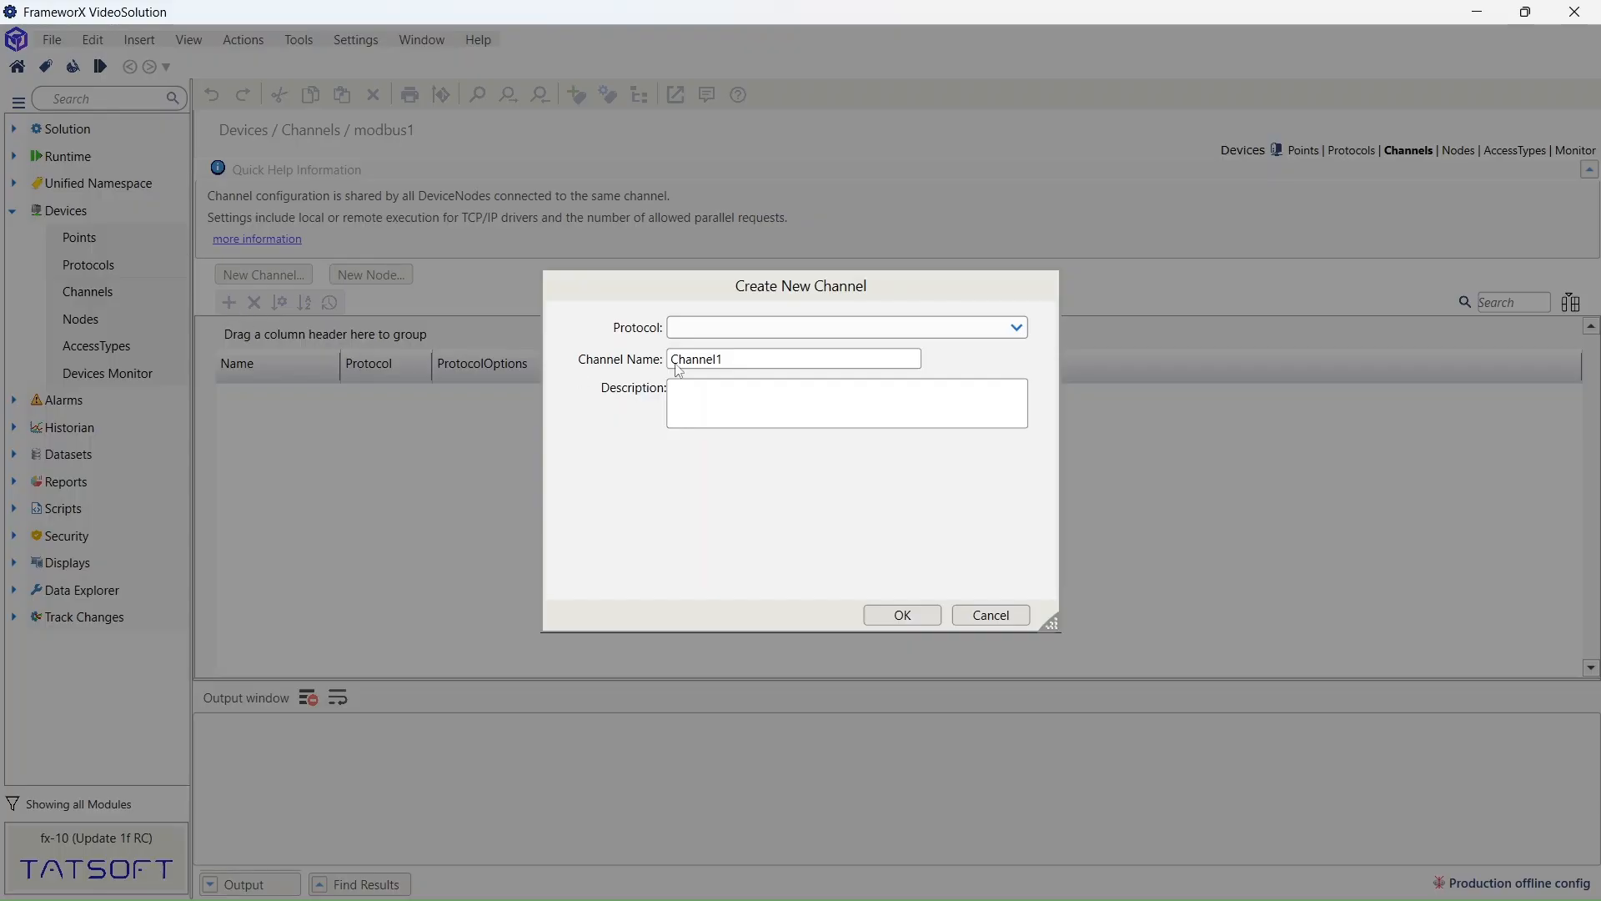
pyautogui.click(1017, 327)
pyautogui.scroll(-5, 789, 468)
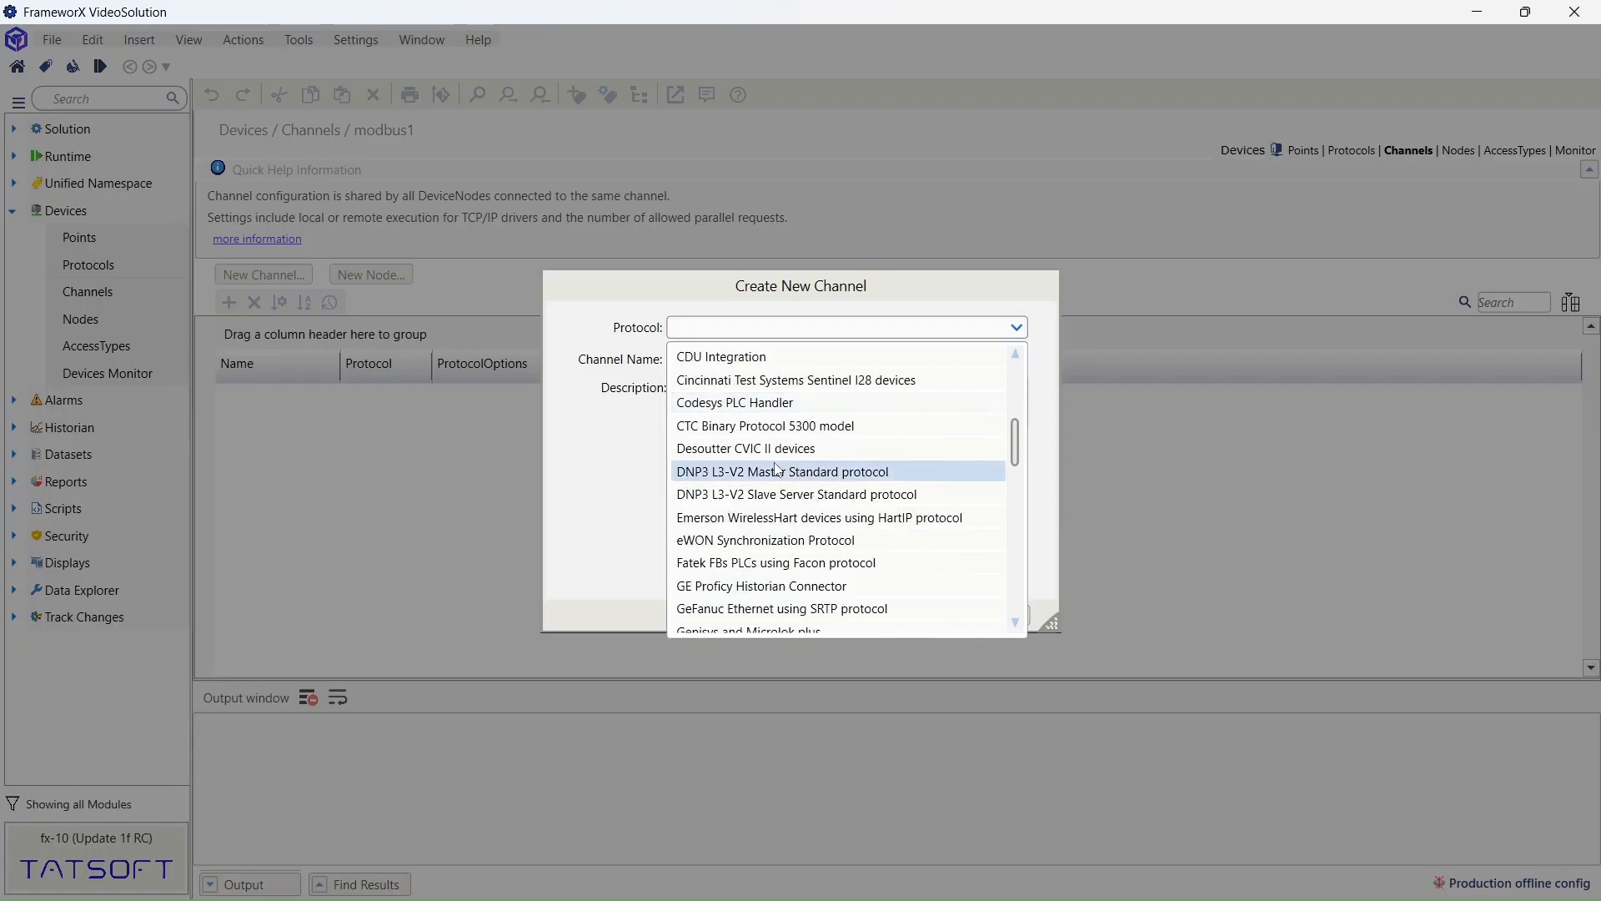
pyautogui.scroll(-4, 784, 468)
pyautogui.click(749, 564)
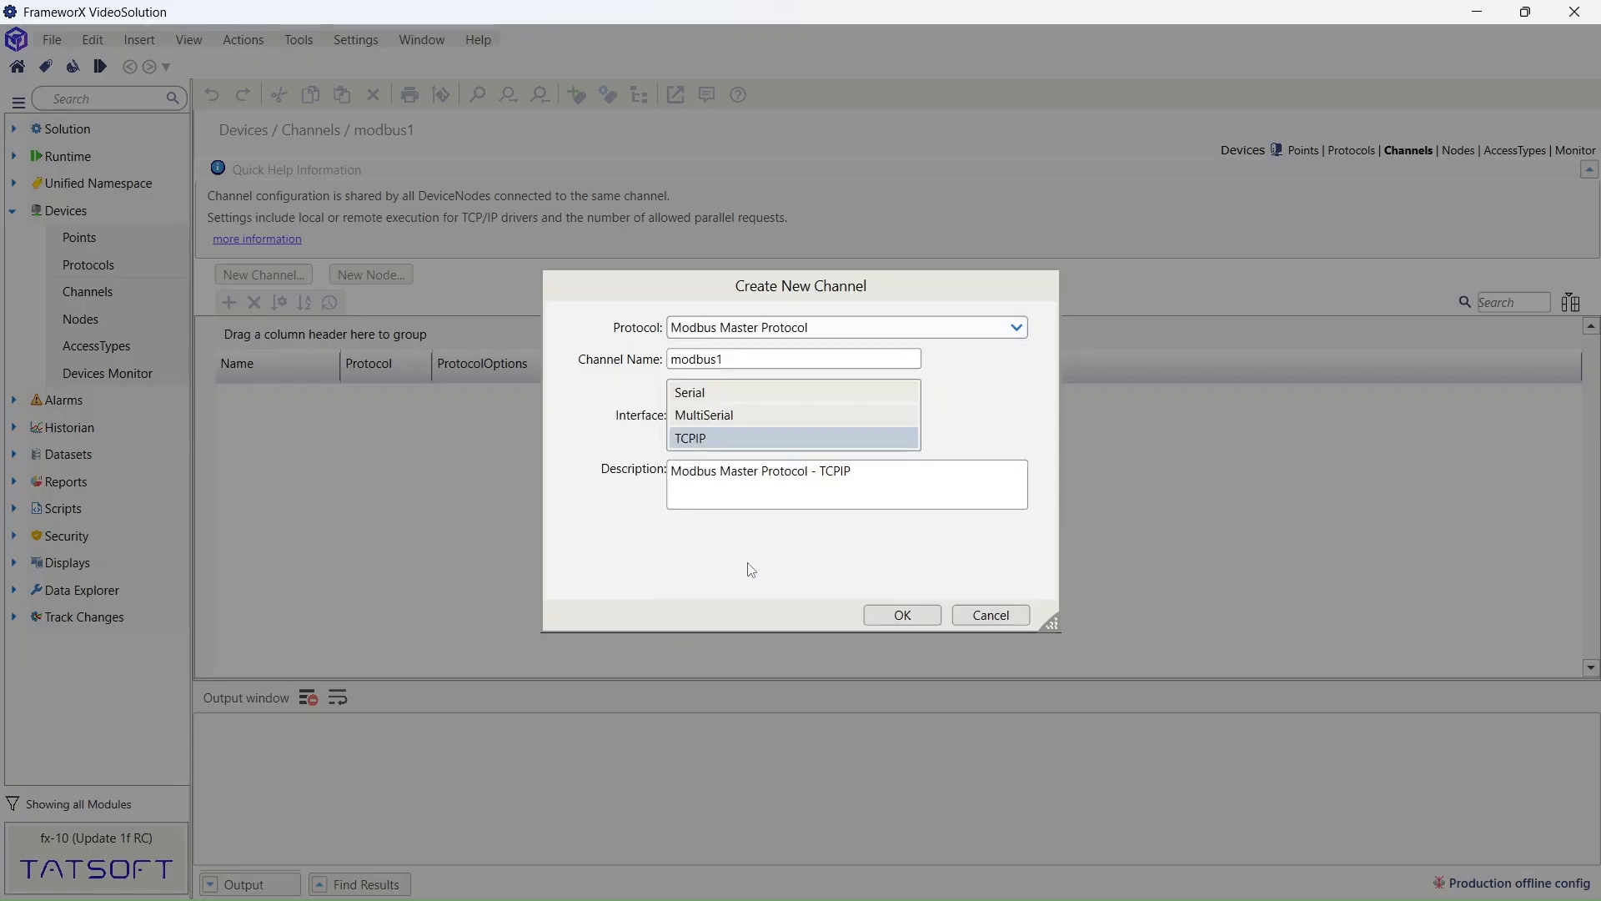
# - Create the modbus1 channel and launch the Modbus TCP simulator on port 502
pyautogui.click(884, 615)
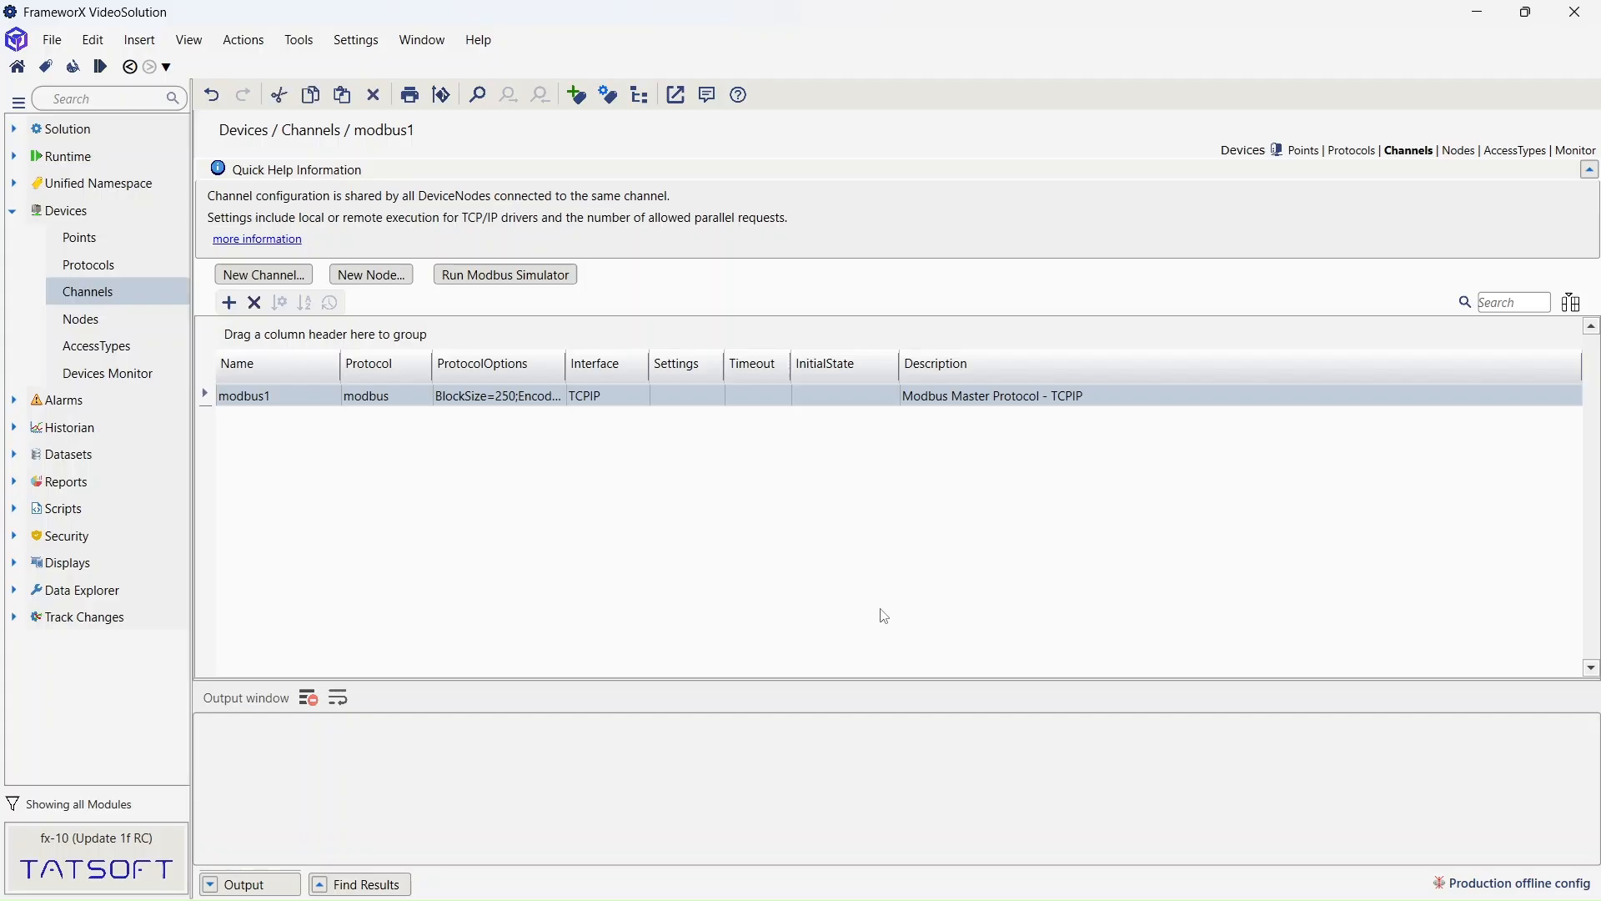
pyautogui.click(559, 284)
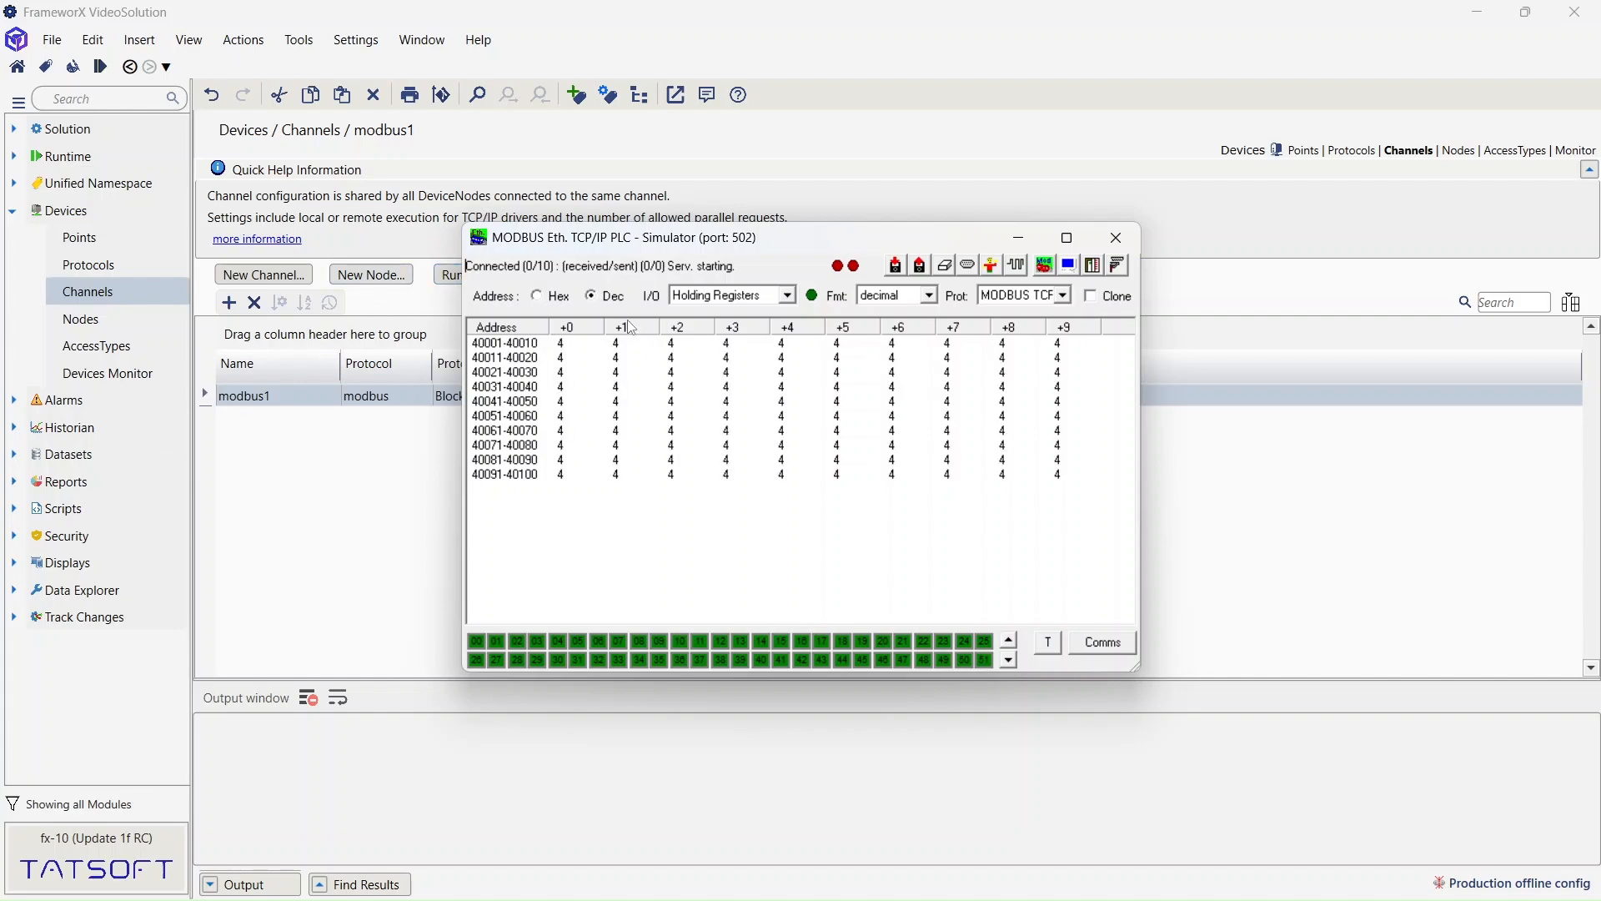
pyautogui.click(1019, 239)
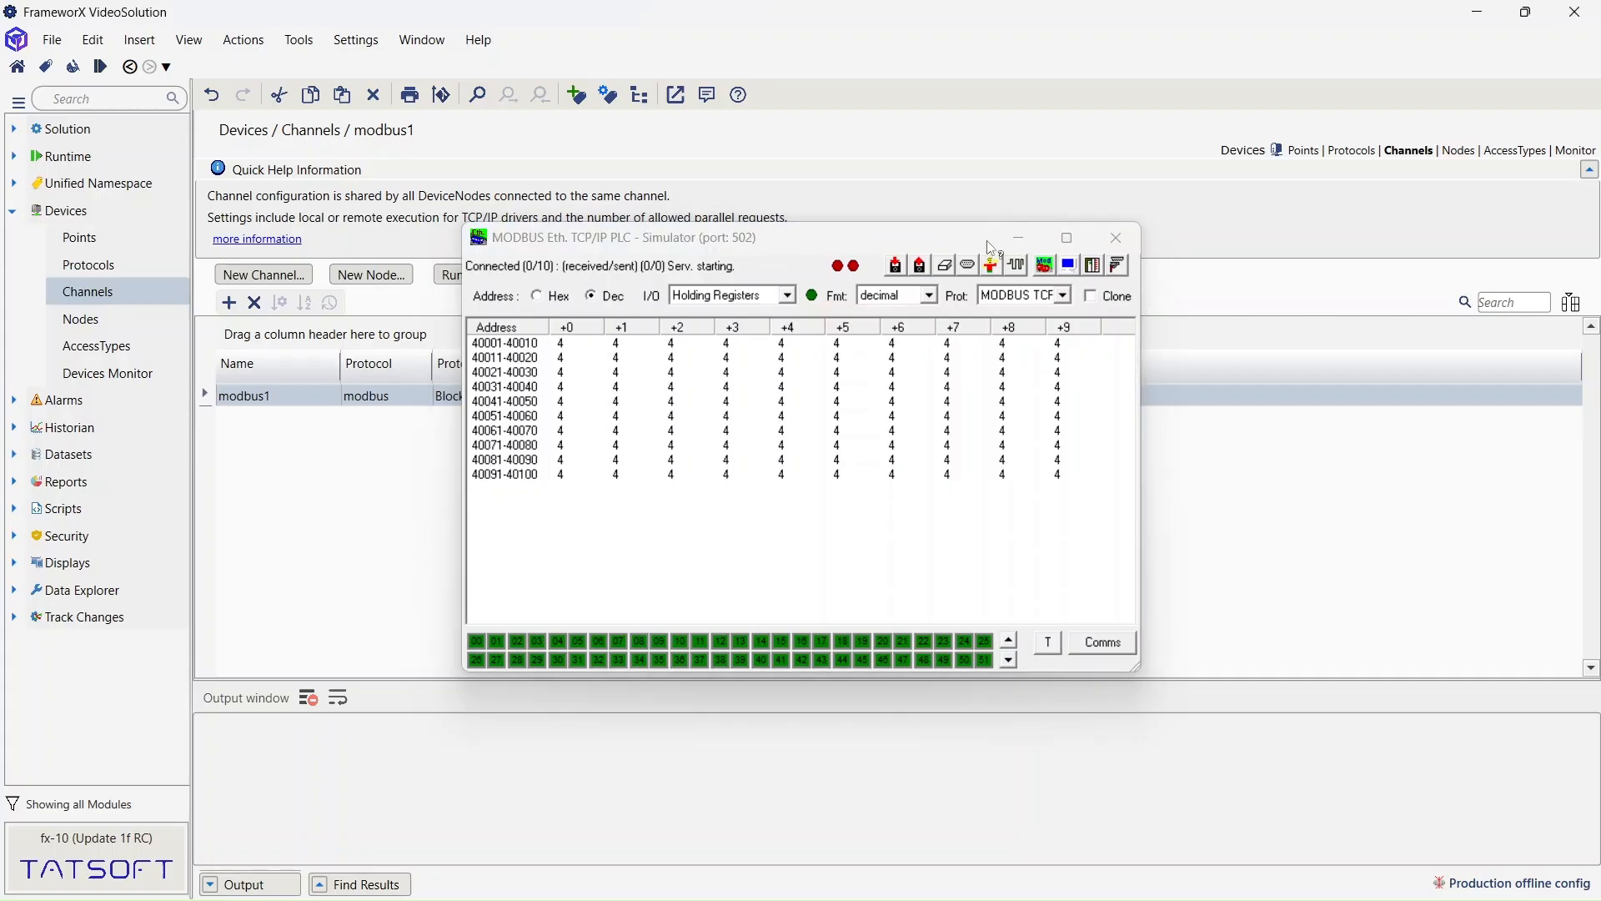
# - Add a new device node named modbus1Node1
pyautogui.click(79, 321)
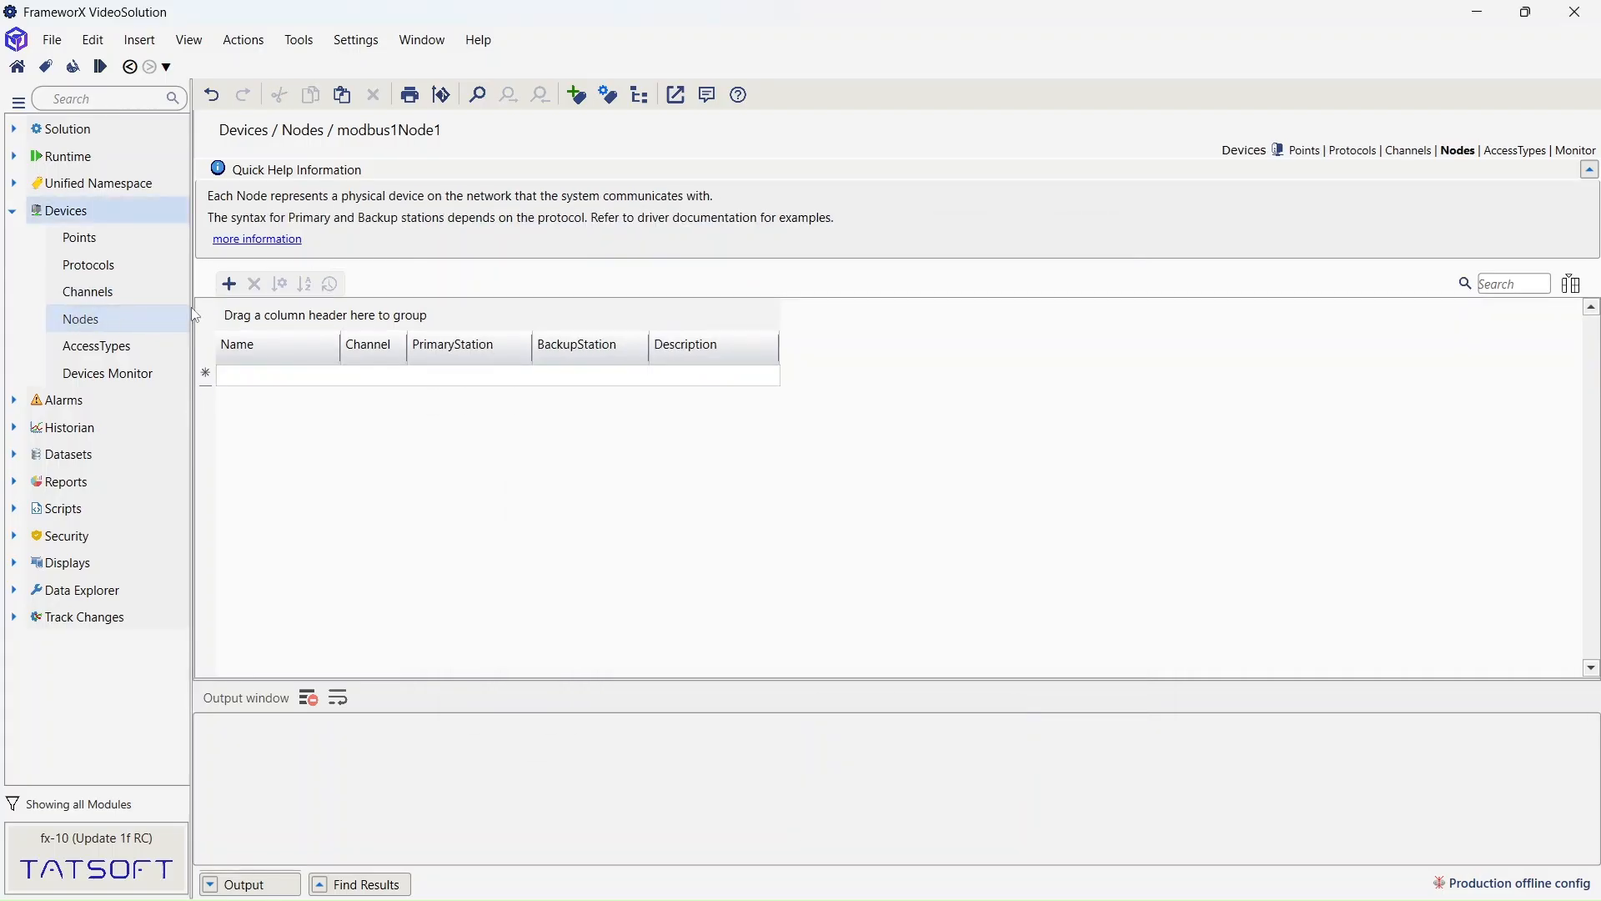
pyautogui.click(230, 284)
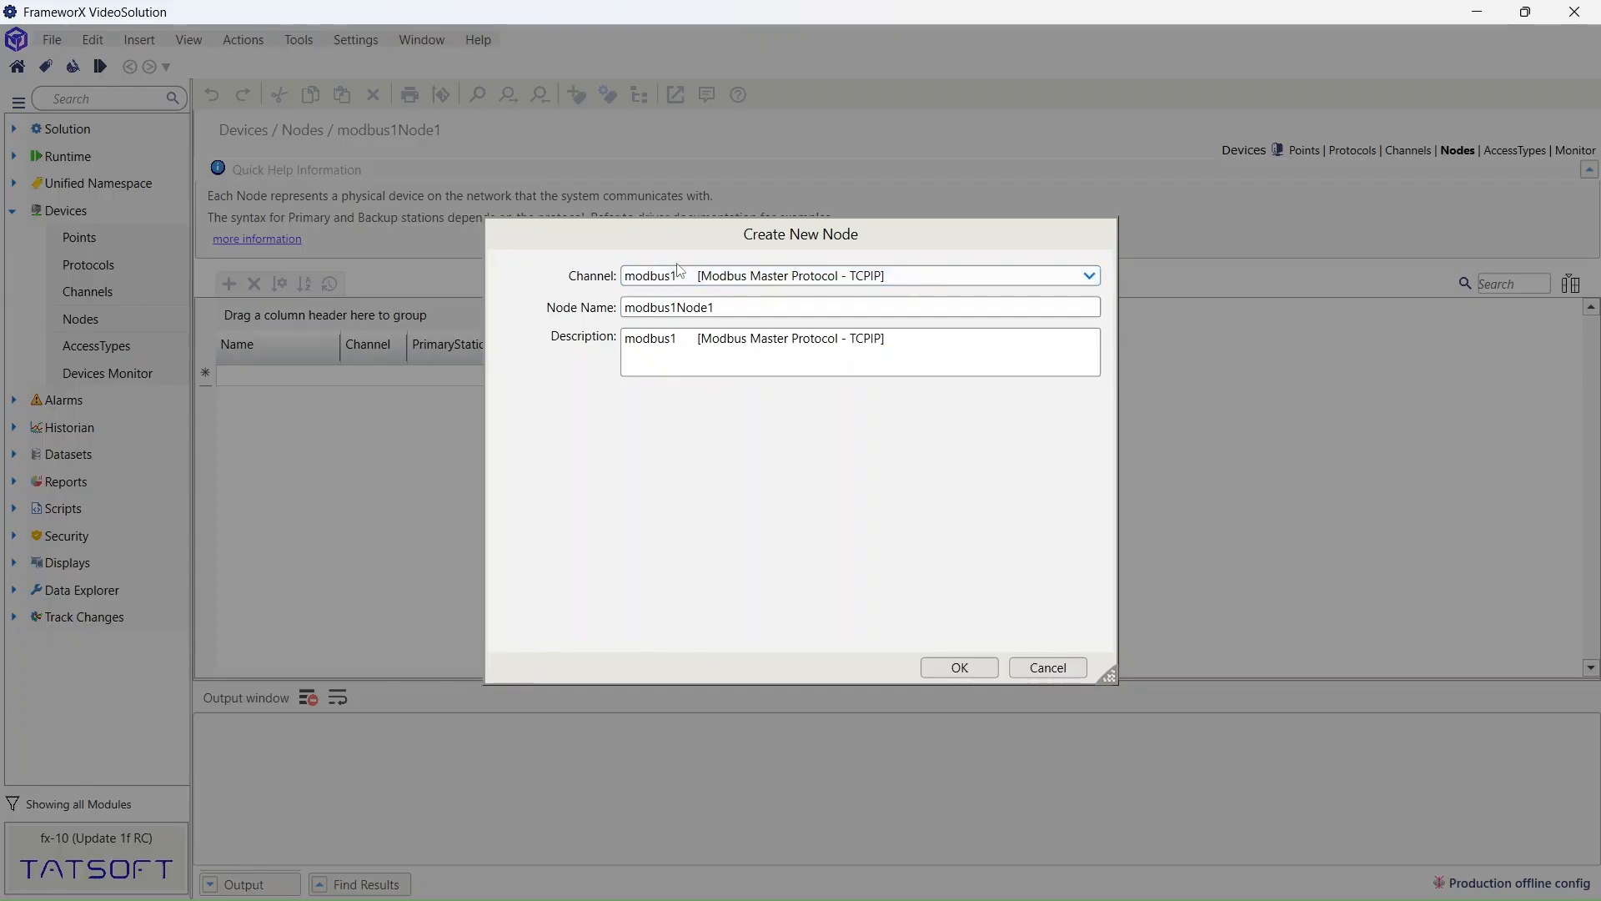
pyautogui.click(959, 668)
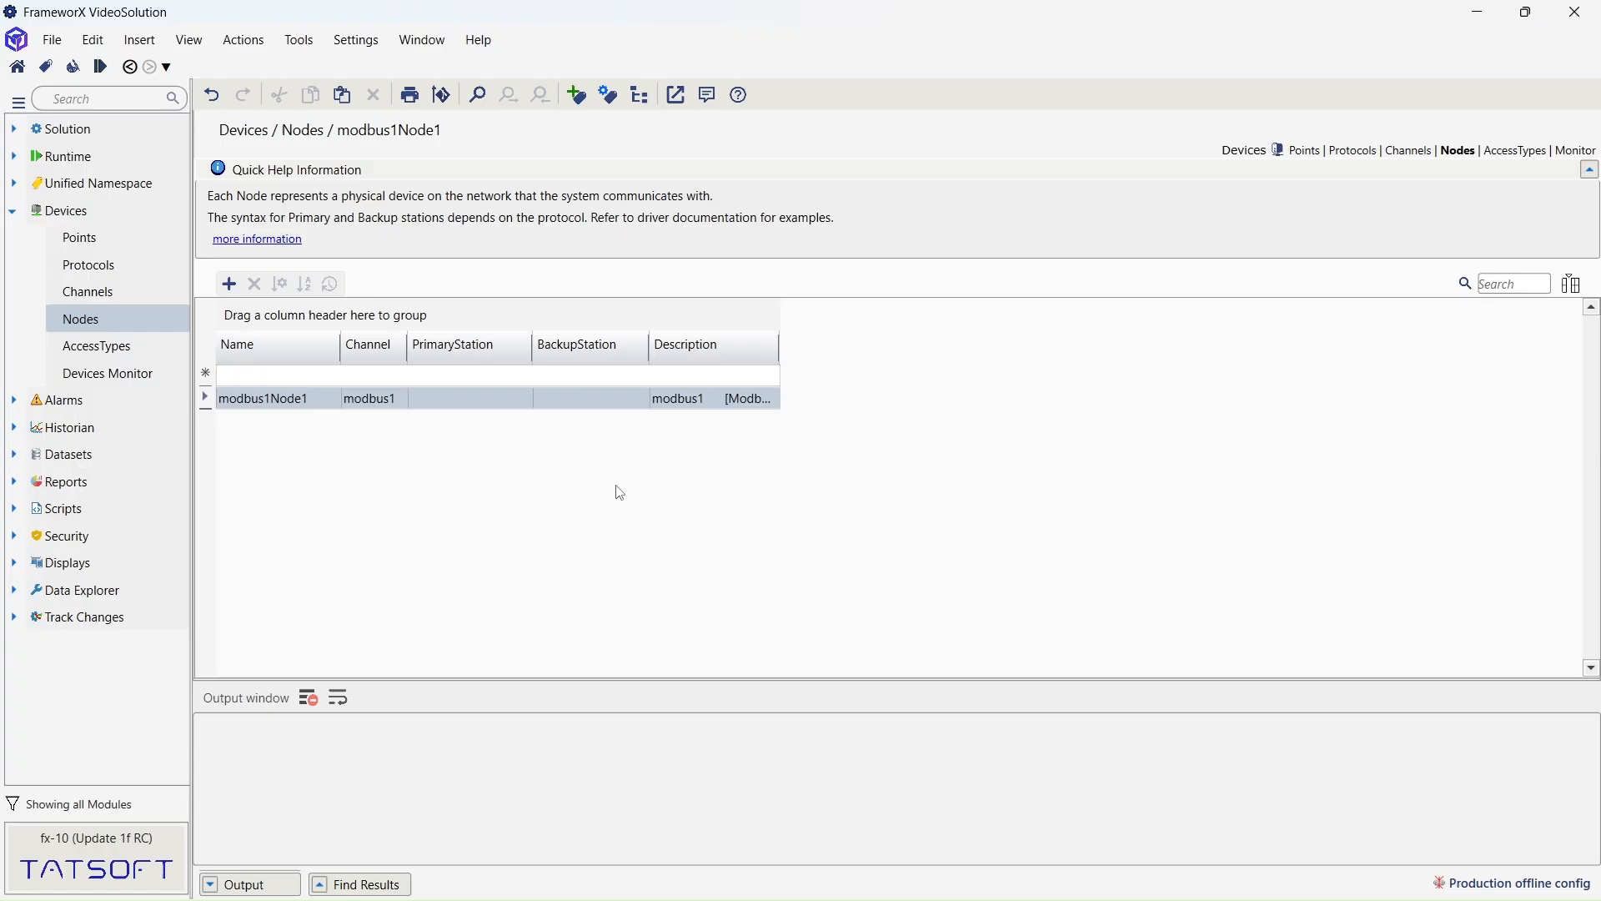
# - Set modbus1Node1's primary station to 127.0.0.1, port 502, slave 1, and test the connection
pyautogui.click(468, 408)
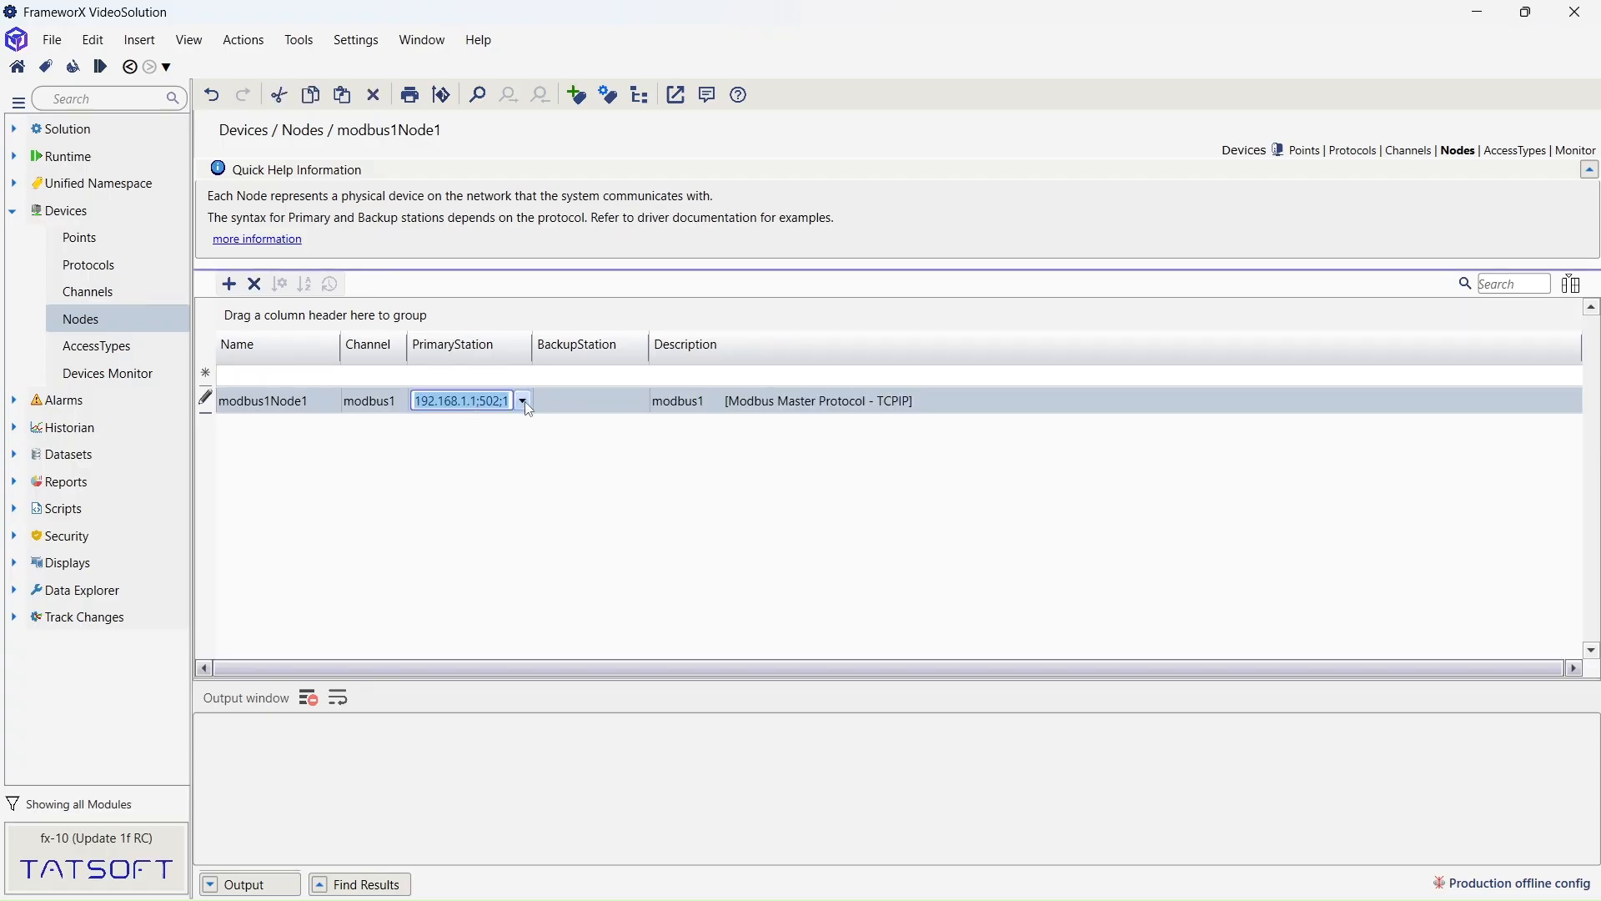
pyautogui.click(524, 402)
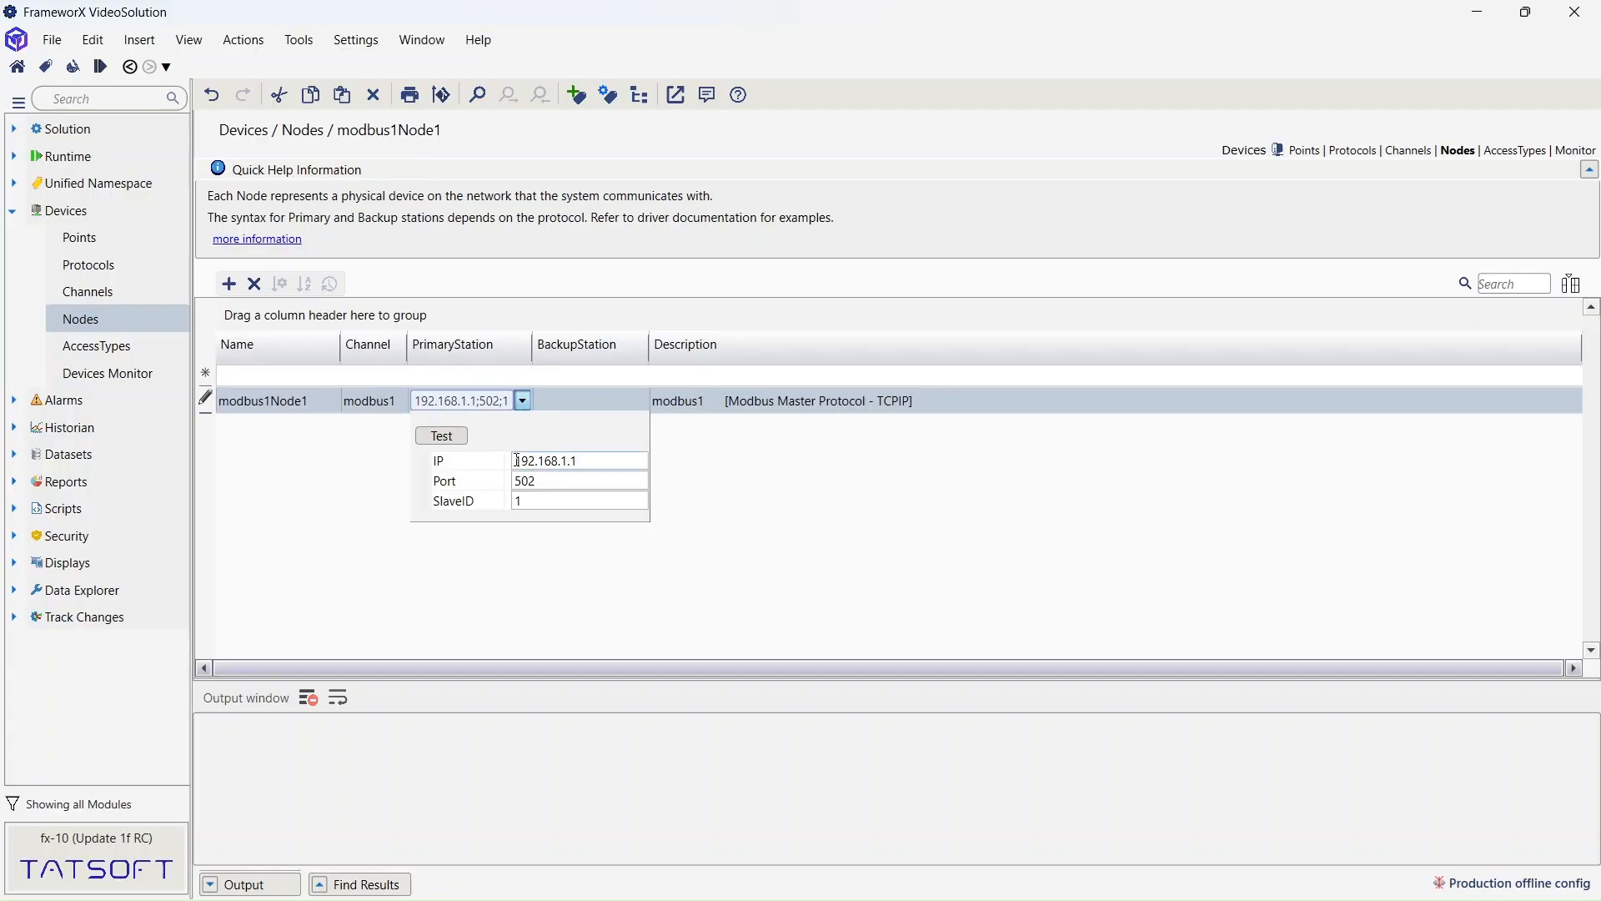
pyautogui.click(492, 463)
pyautogui.press('BackSpace')
pyautogui.write('127.0.0.2')
pyautogui.press('BackSpace')
pyautogui.write('1')
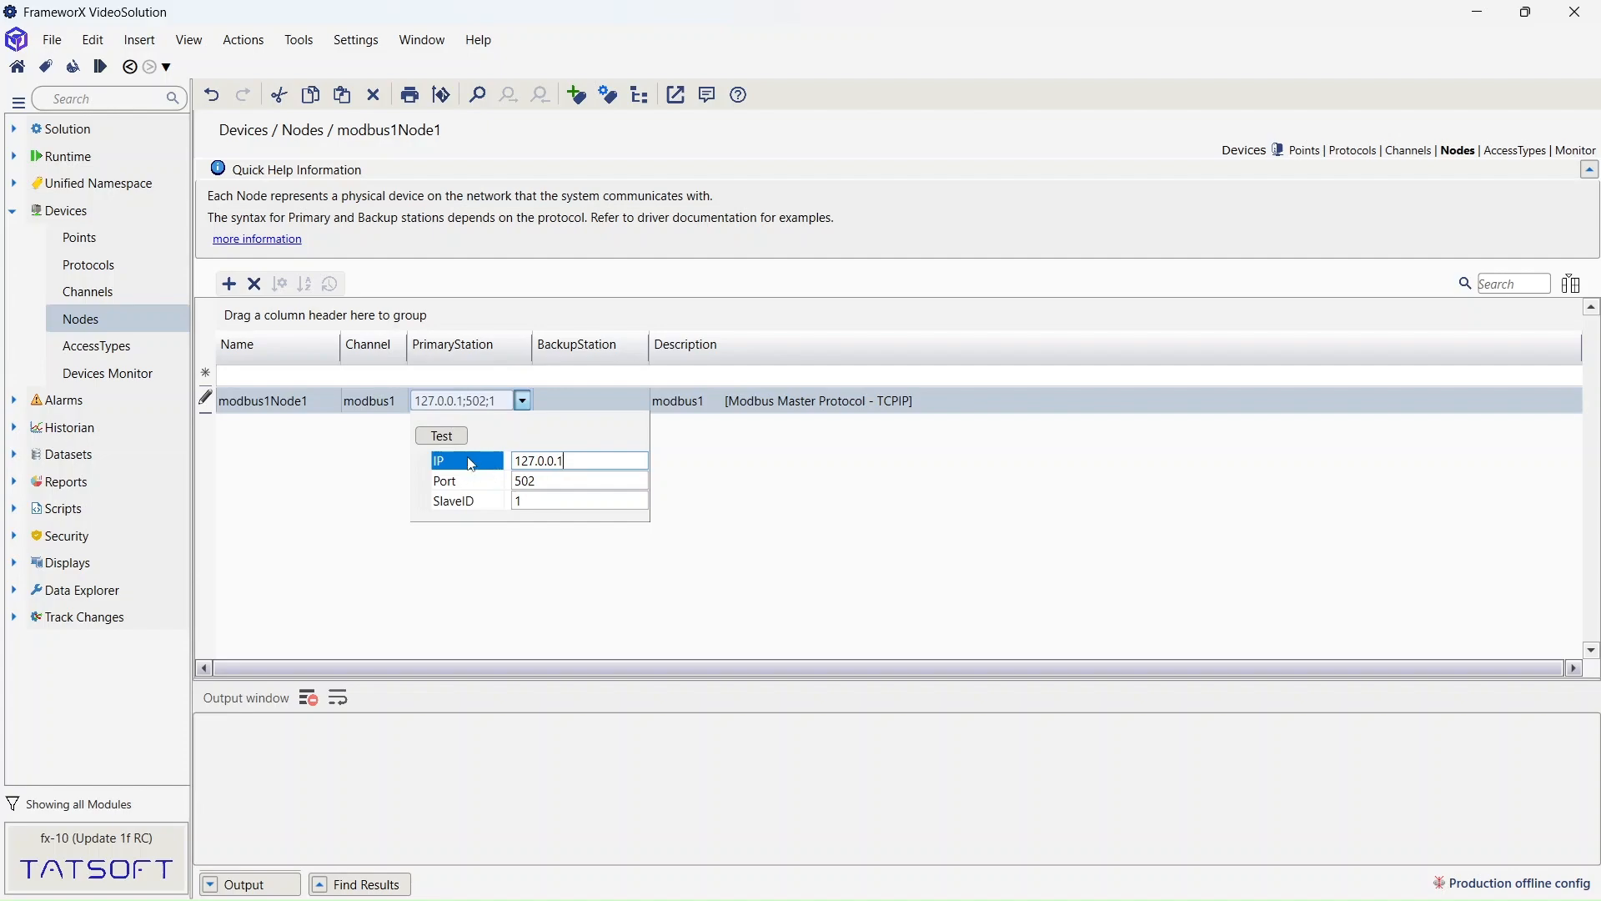
pyautogui.click(455, 436)
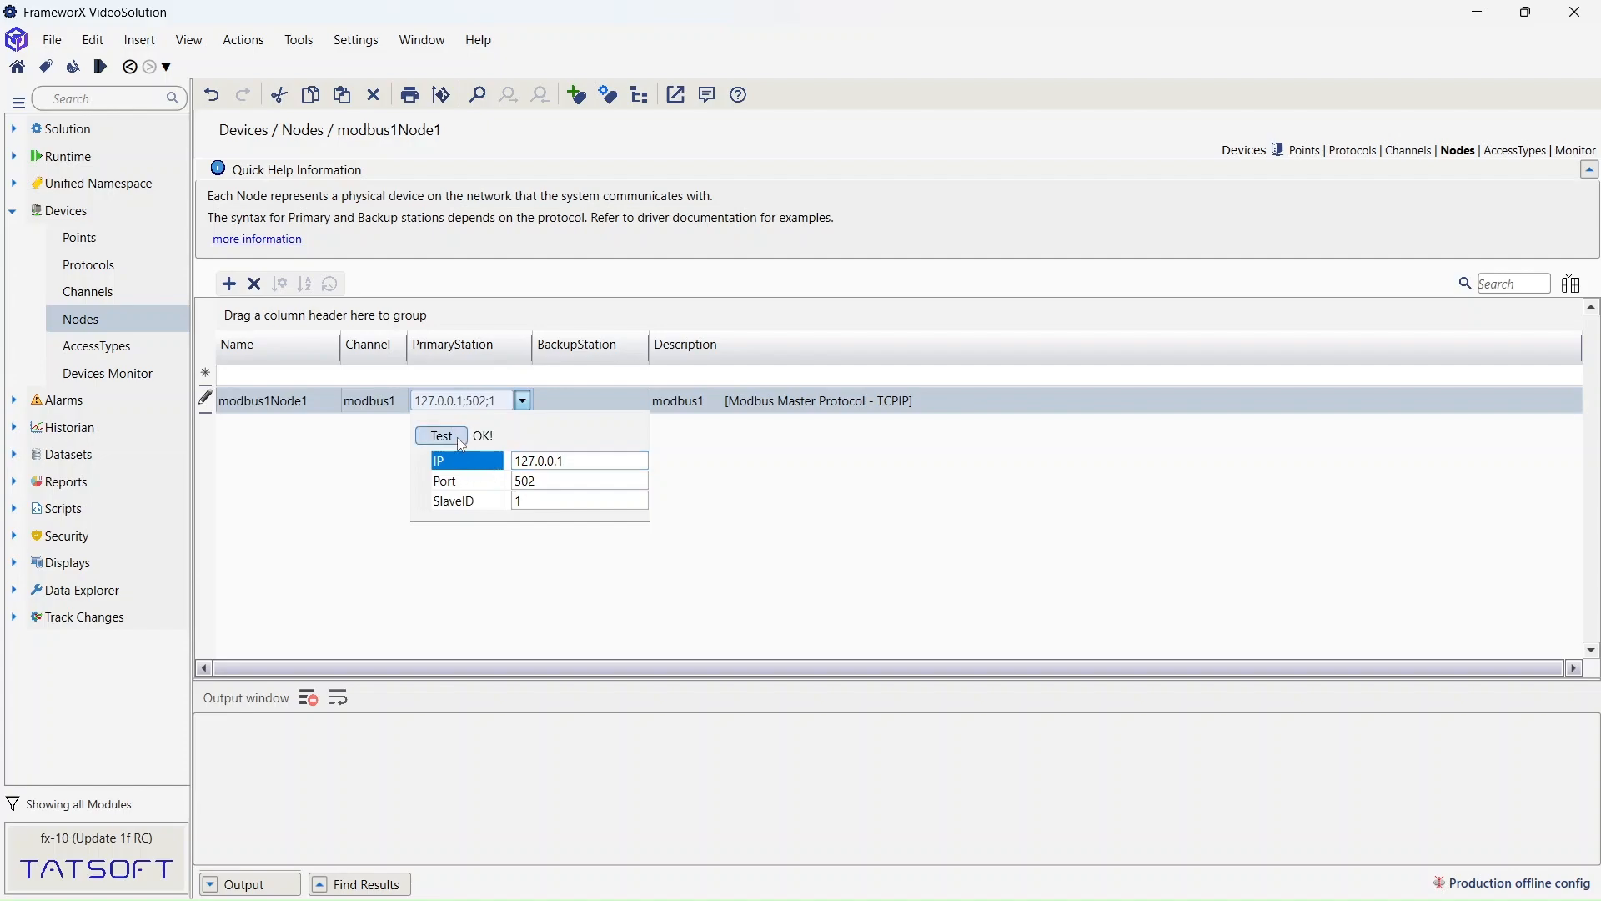
pyautogui.click(523, 401)
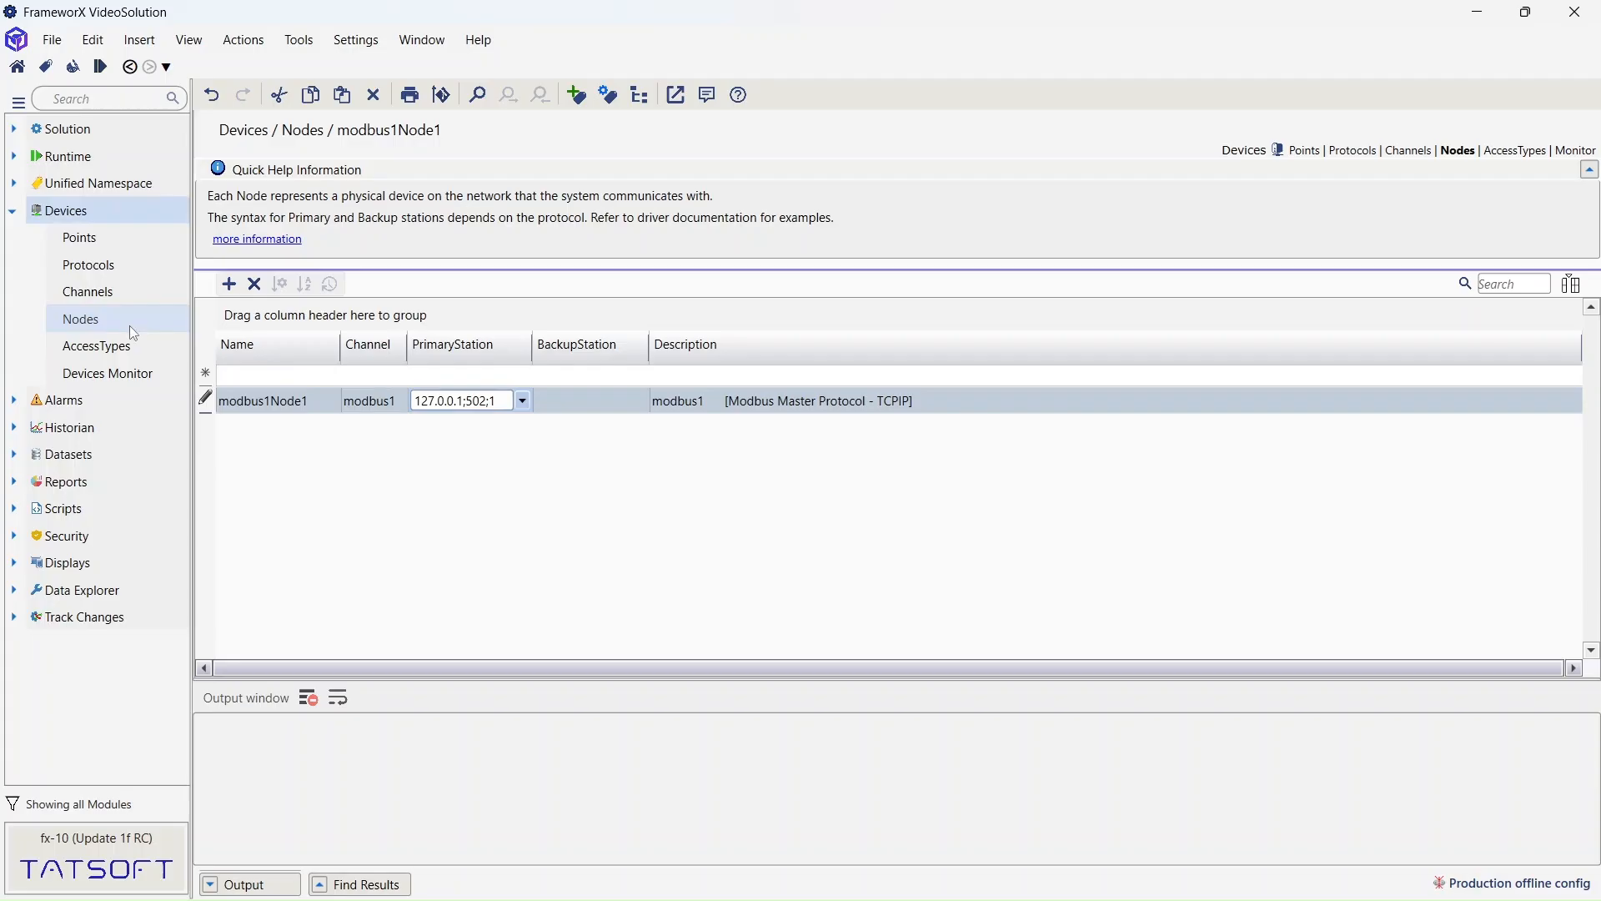
# - Add a device point mapping ProductA to modbus1Node1 at address 400001
pyautogui.click(101, 238)
pyautogui.click(302, 379)
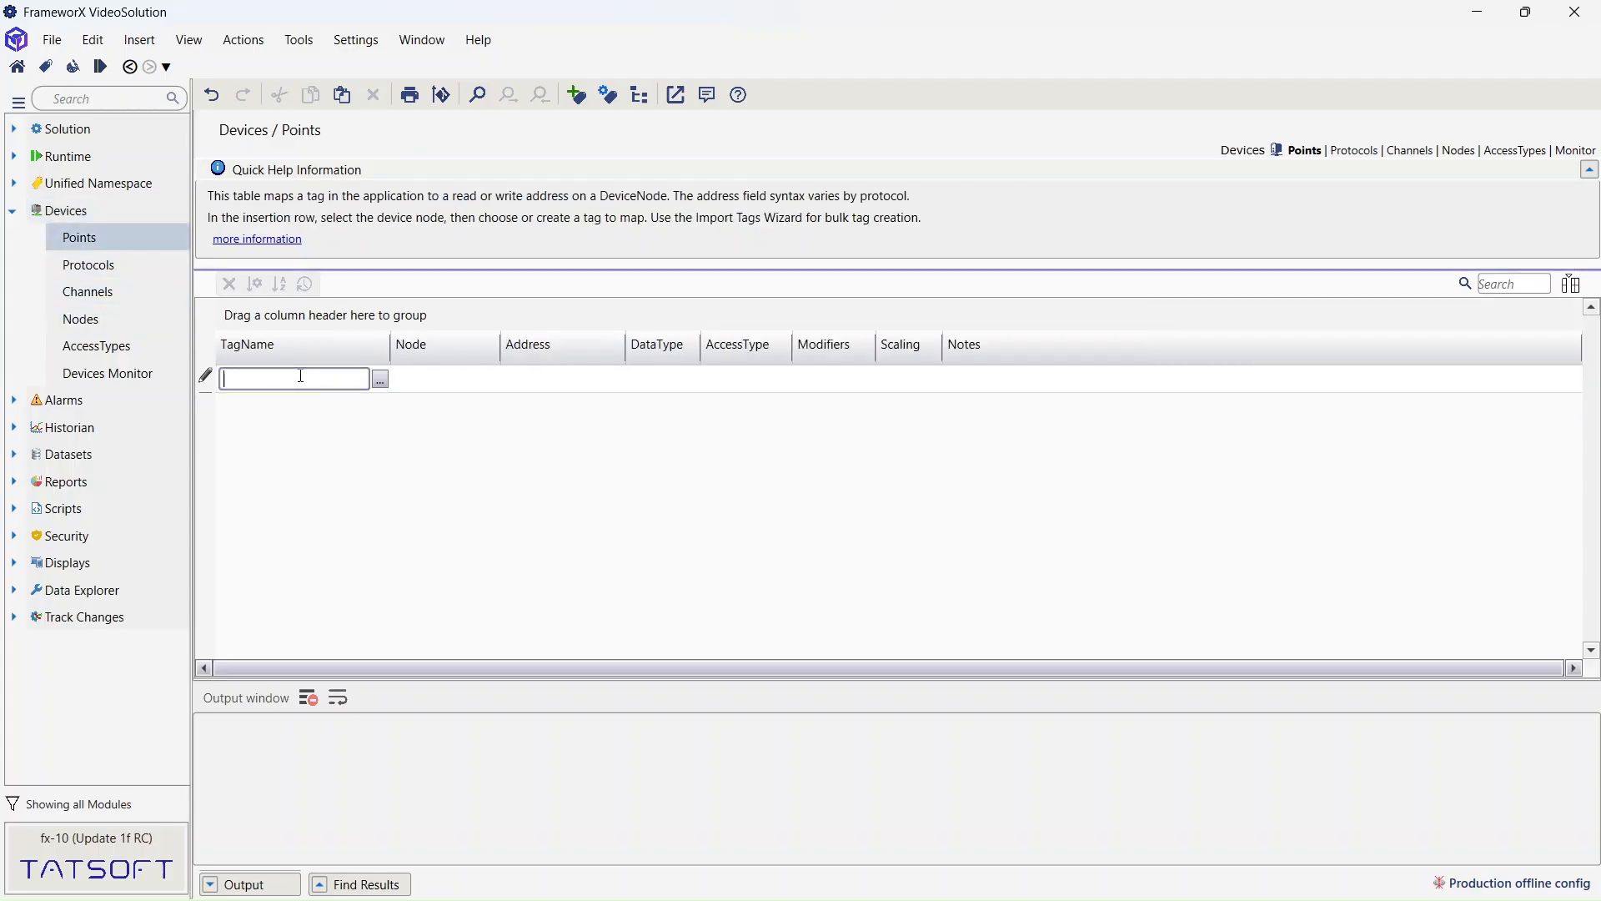
pyautogui.click(381, 379)
pyautogui.click(714, 292)
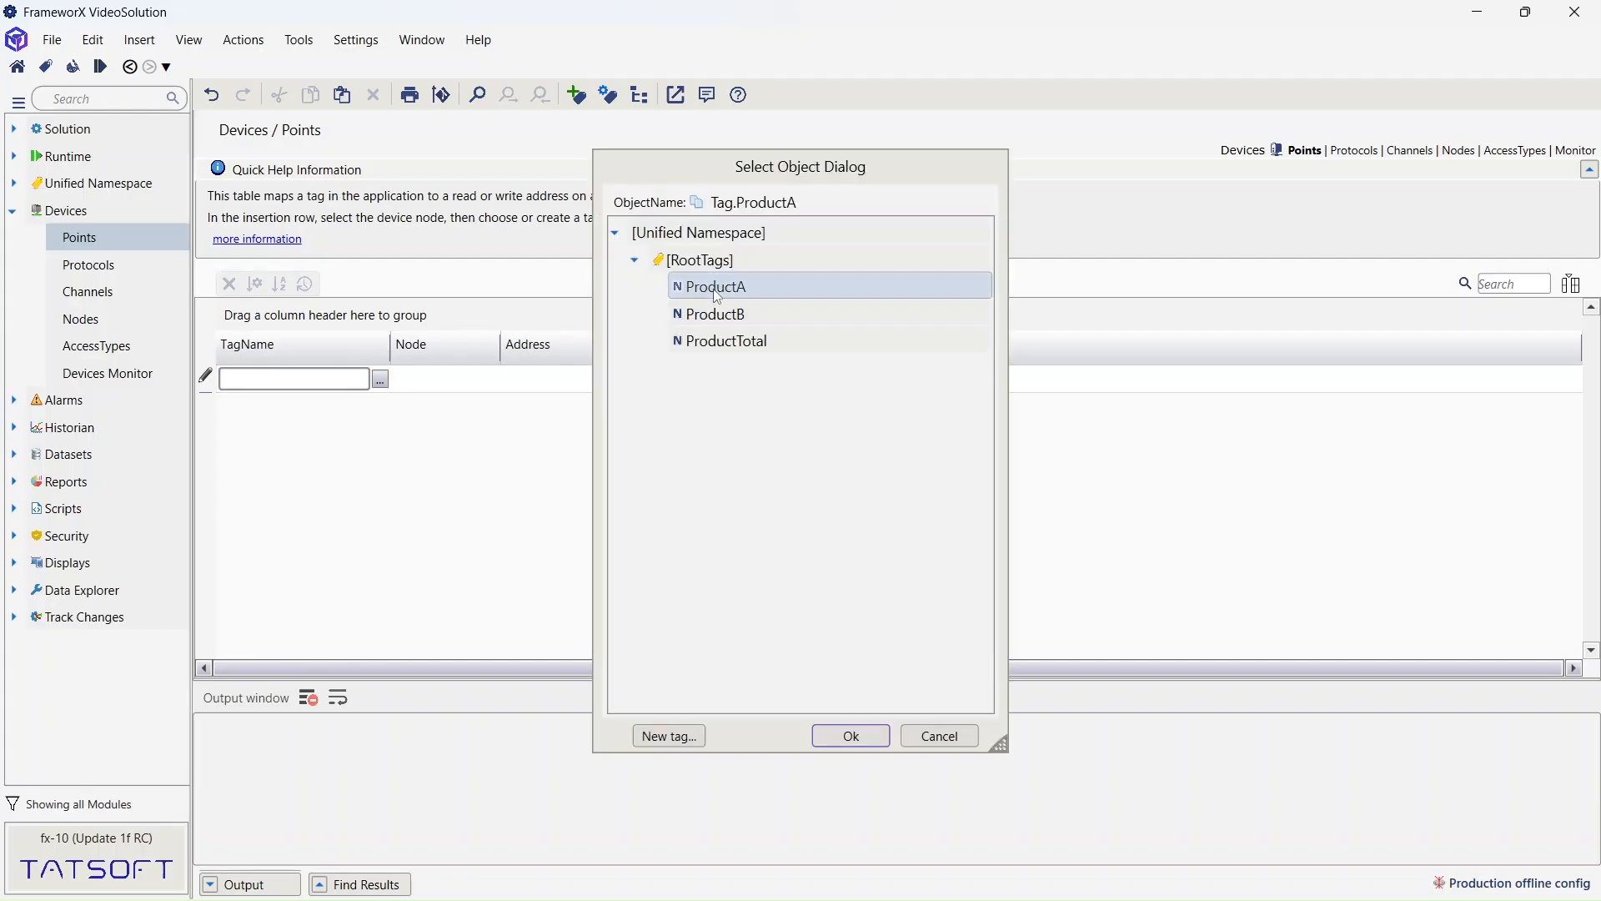
pyautogui.click(850, 736)
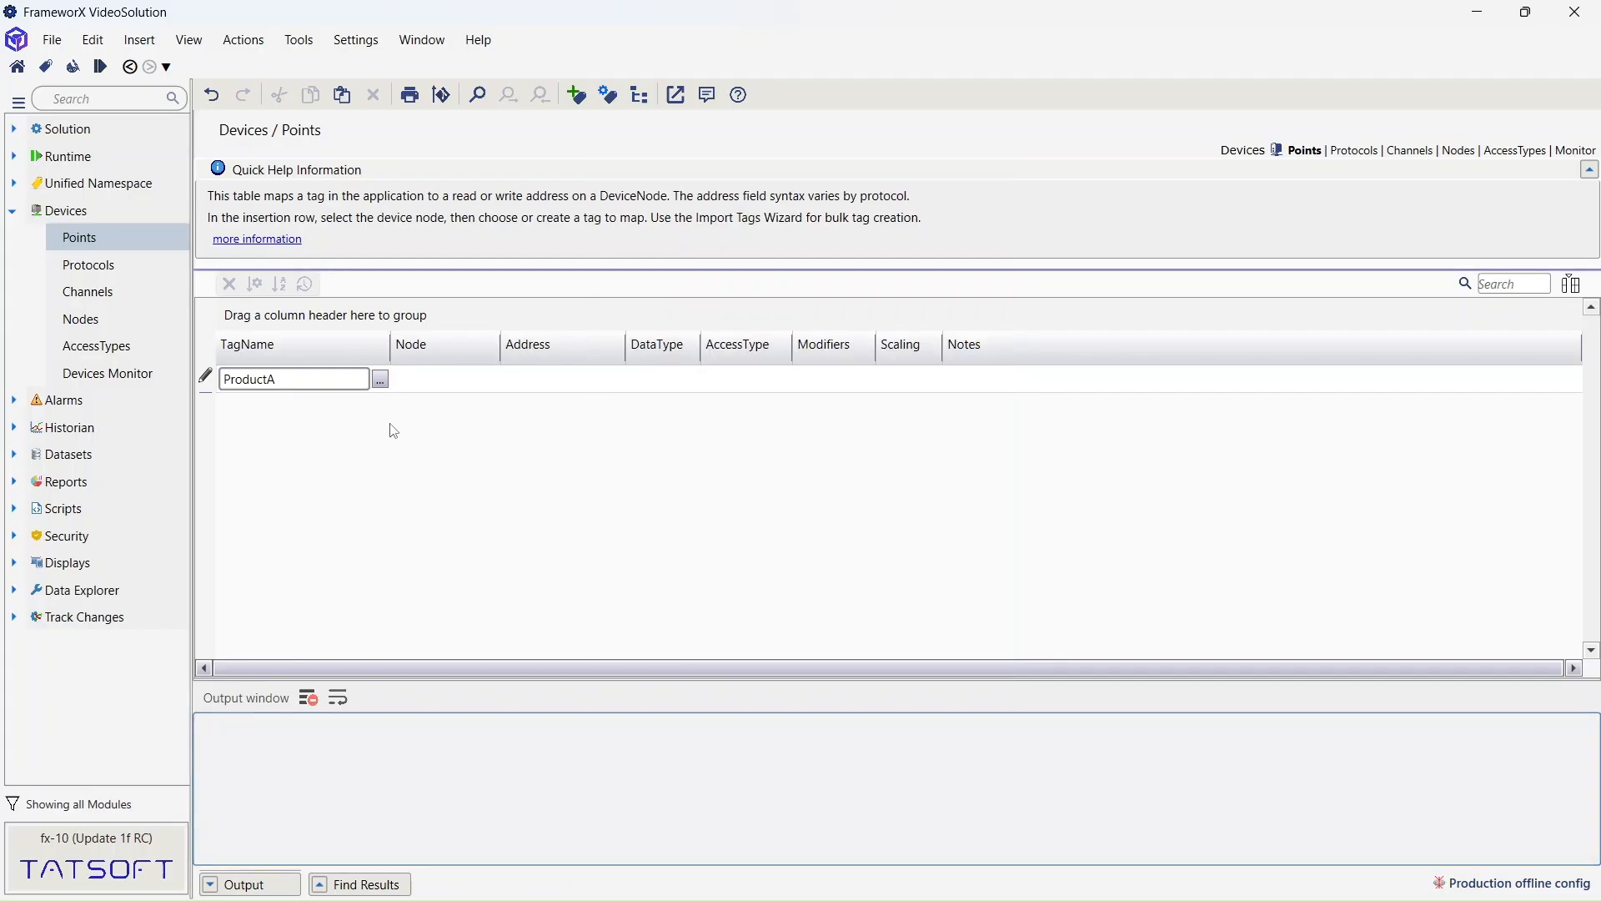
pyautogui.click(433, 382)
pyautogui.click(430, 381)
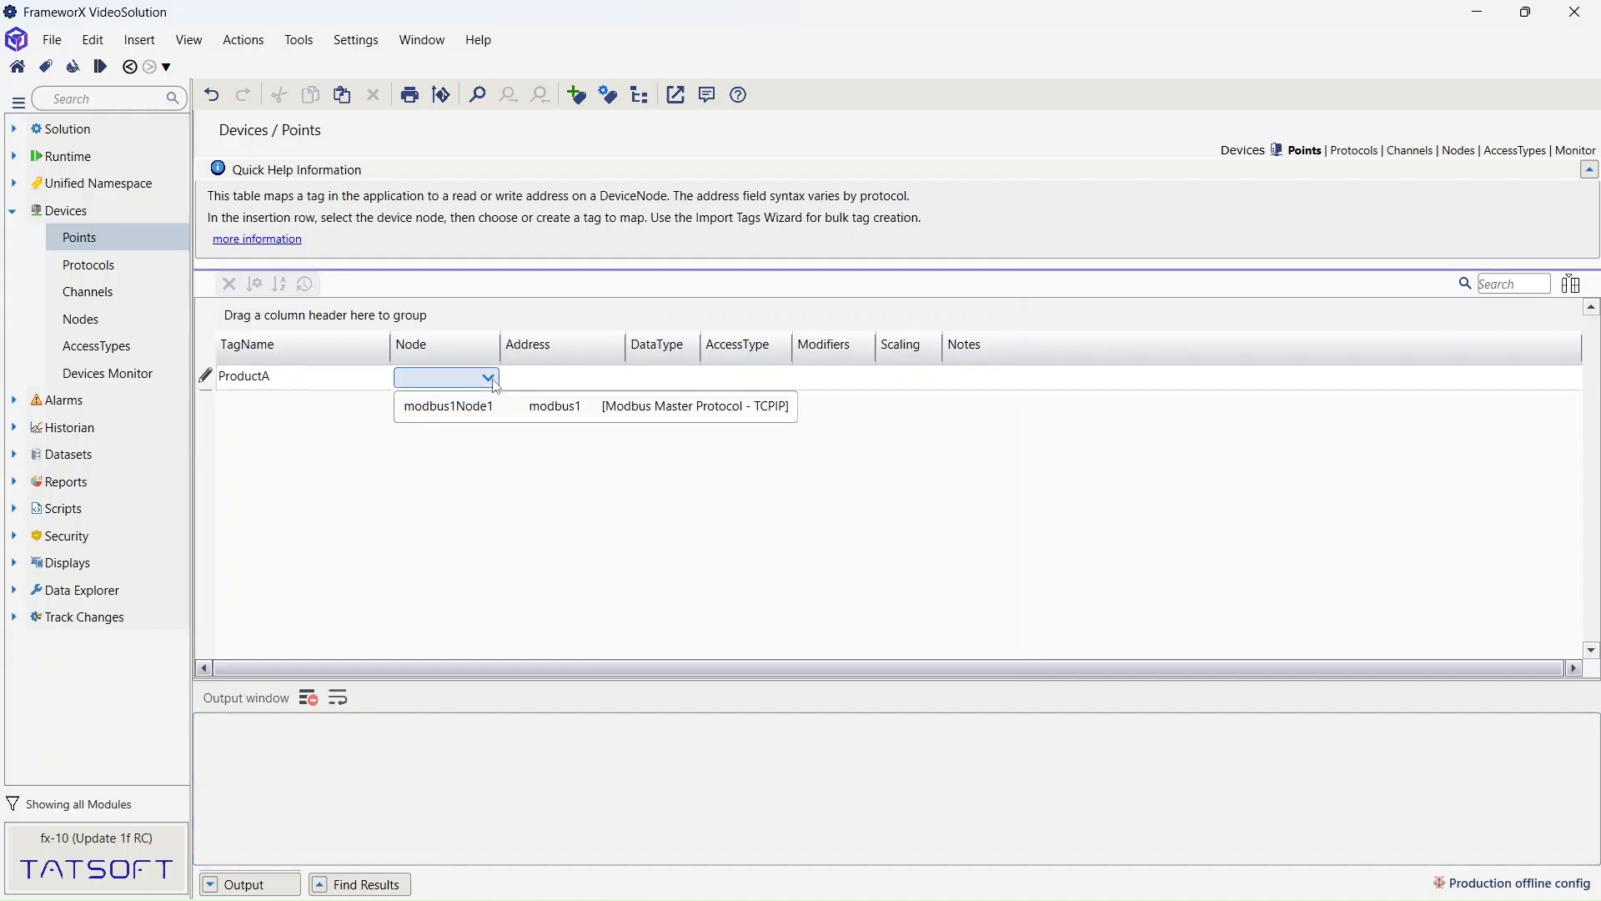
pyautogui.click(467, 406)
pyautogui.click(564, 375)
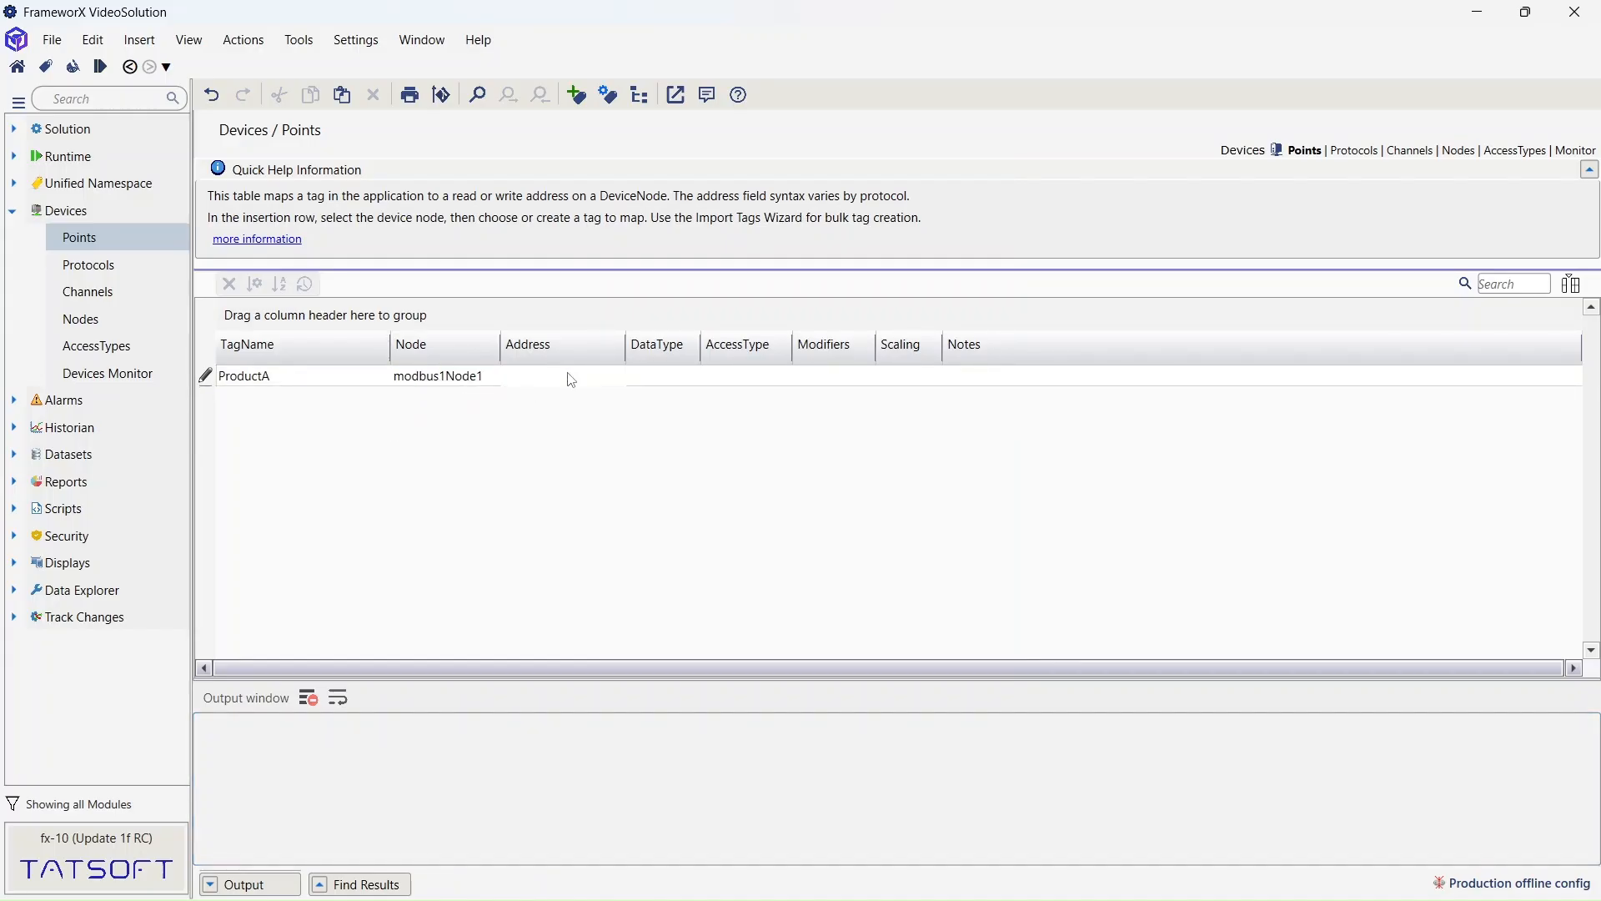
pyautogui.click(573, 373)
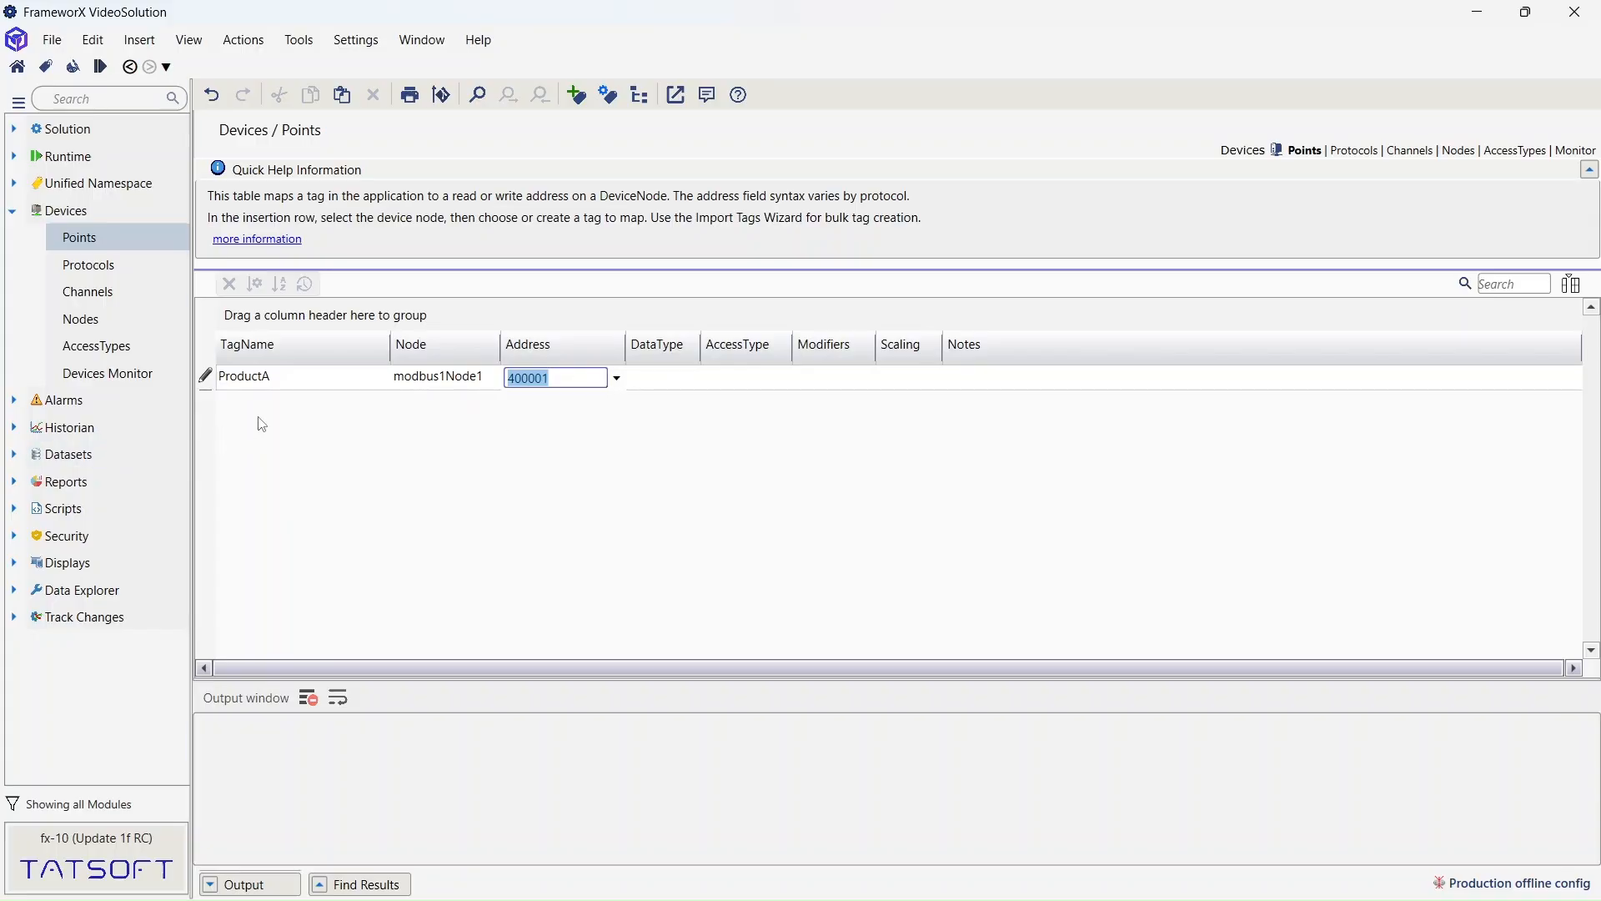
pyautogui.press('Return')
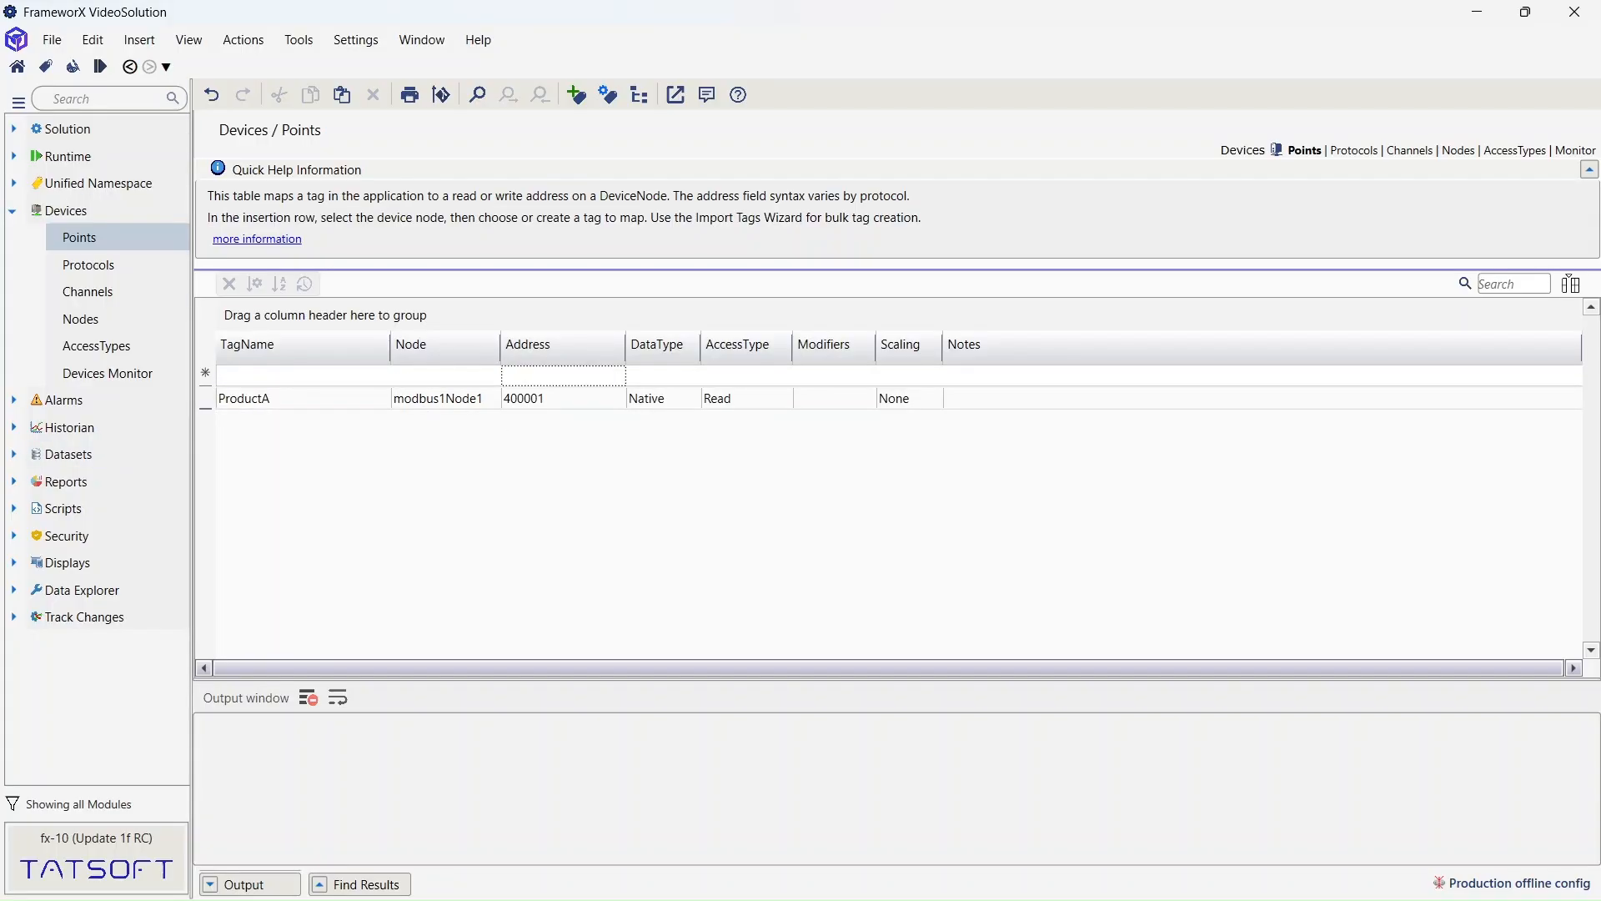
# - Add a device point mapping ProductB to modbus1Node1 at address 400002
pyautogui.click(338, 375)
pyautogui.click(381, 380)
pyautogui.click(732, 315)
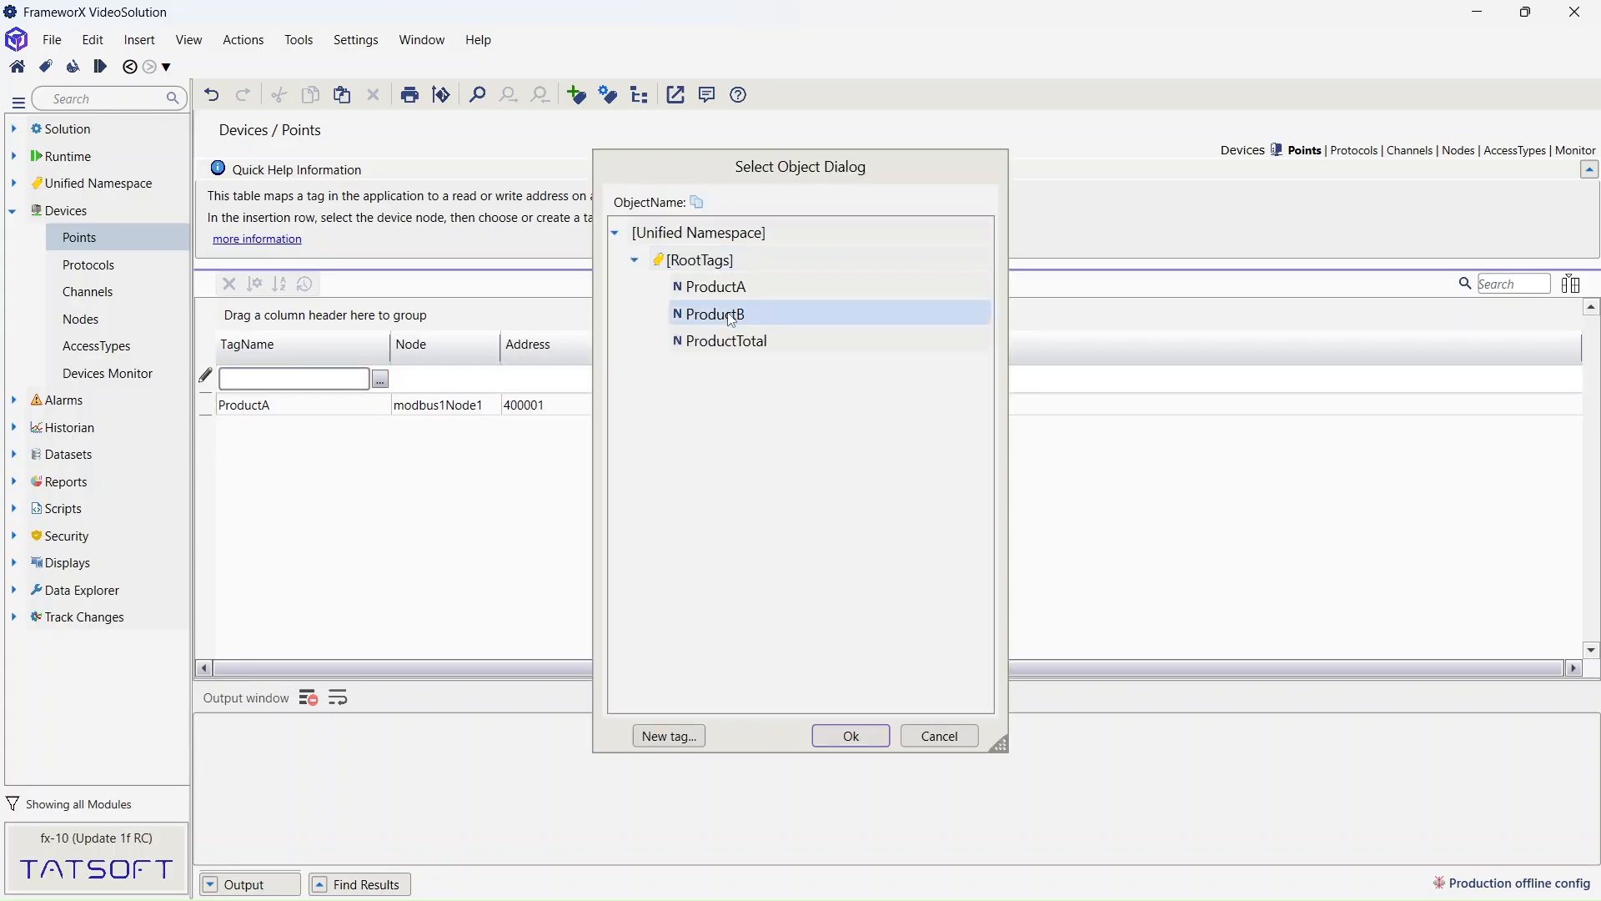
pyautogui.click(854, 734)
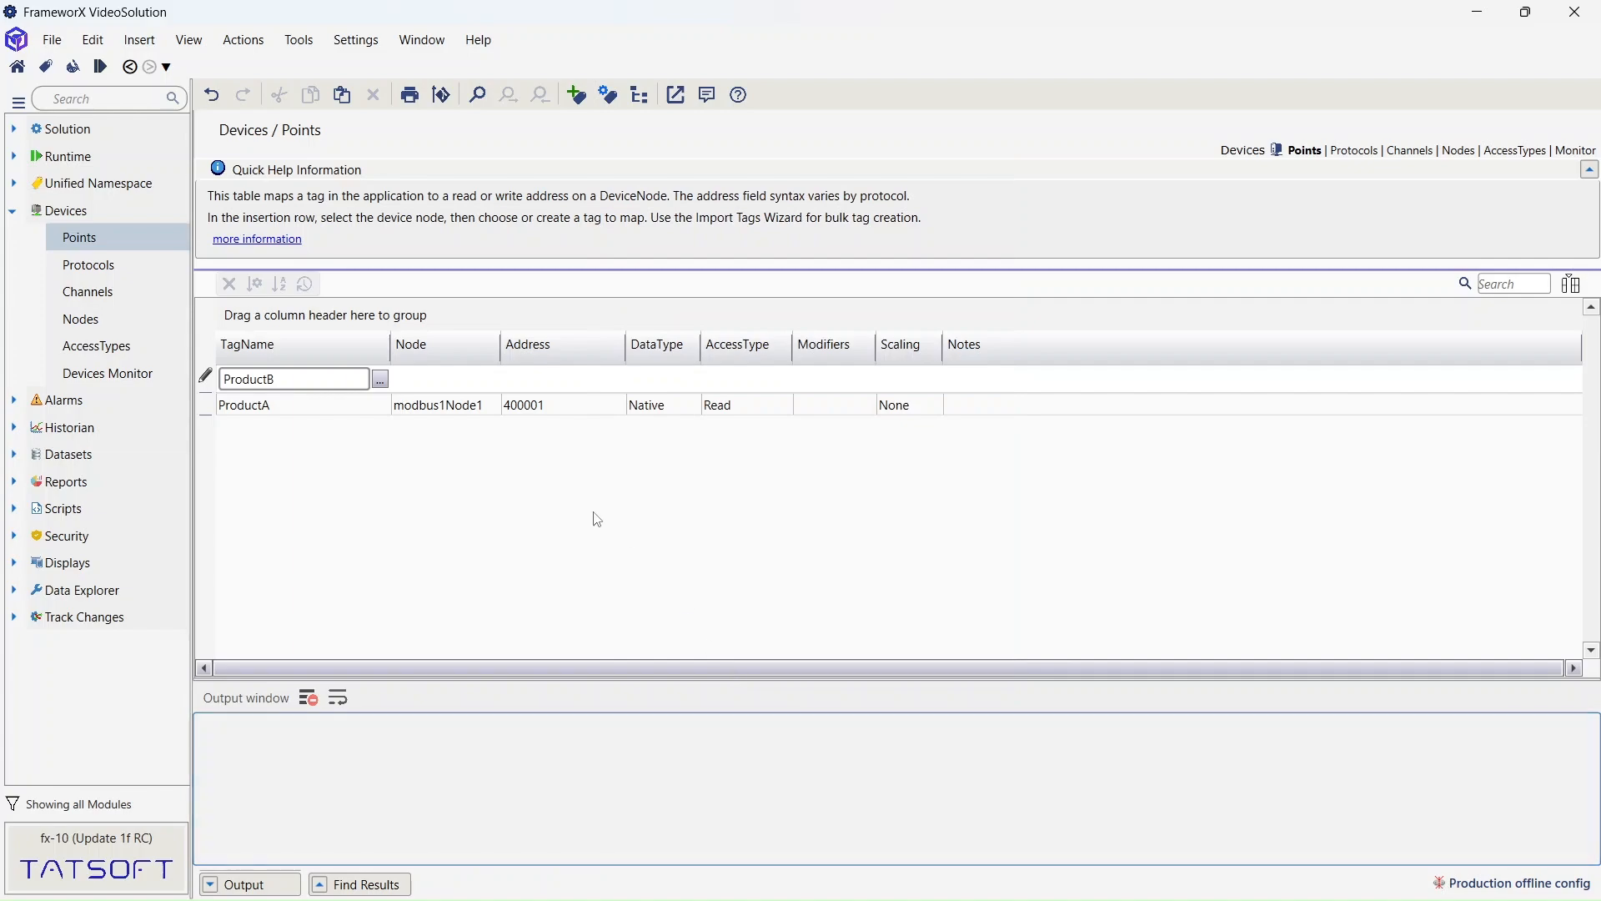
pyautogui.click(464, 390)
pyautogui.click(489, 377)
pyautogui.click(462, 408)
pyautogui.click(560, 377)
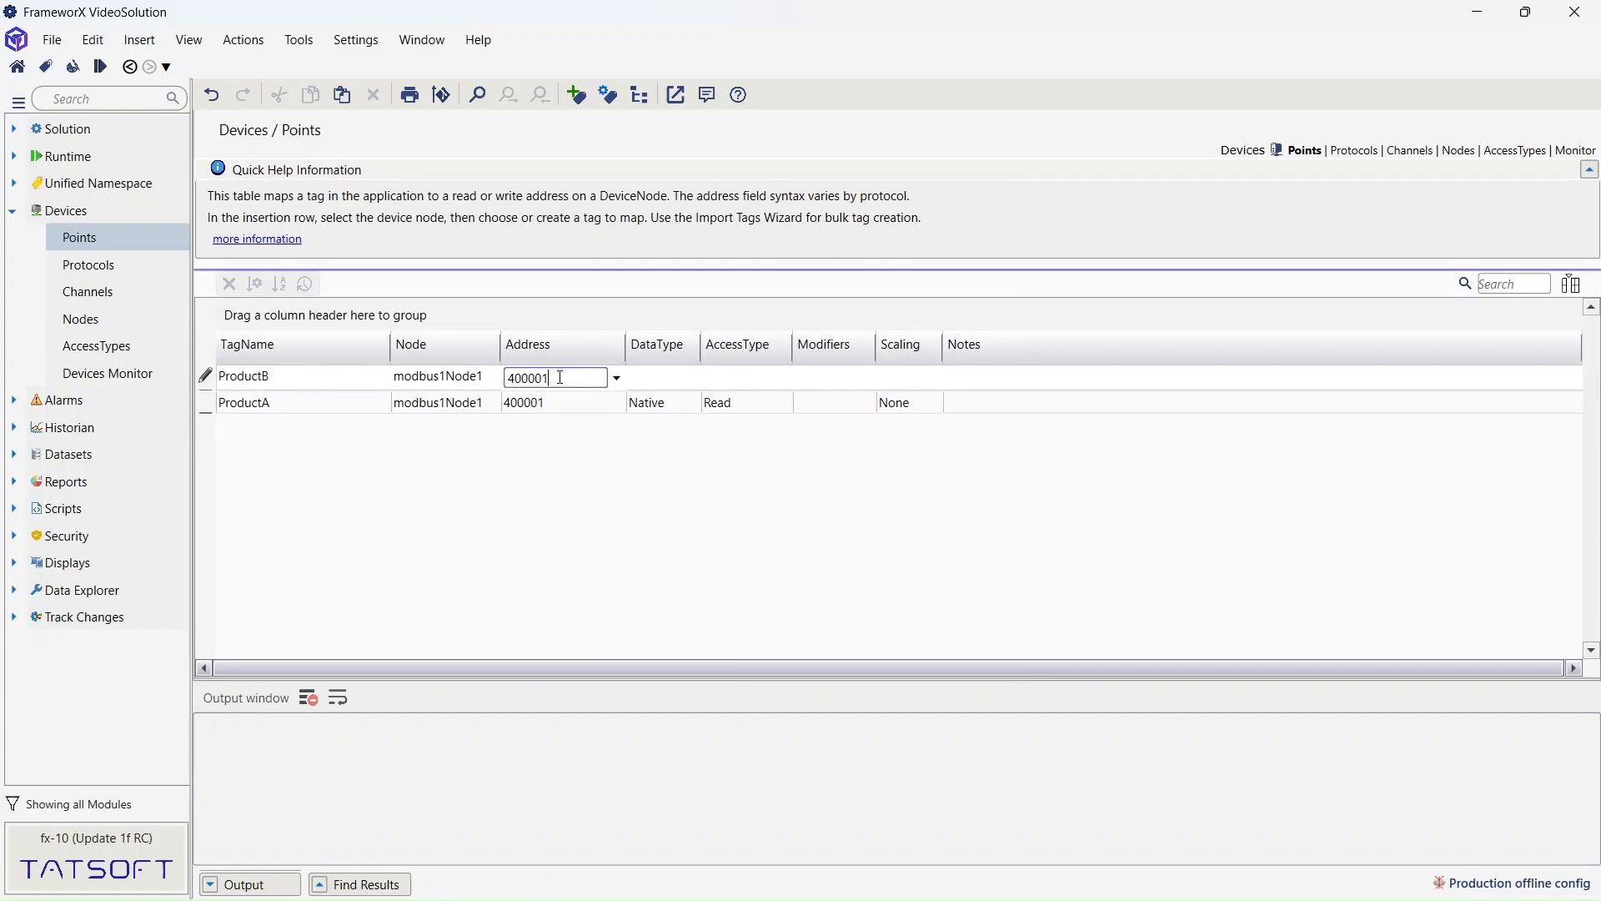
pyautogui.press('BackSpace')
pyautogui.write('2')
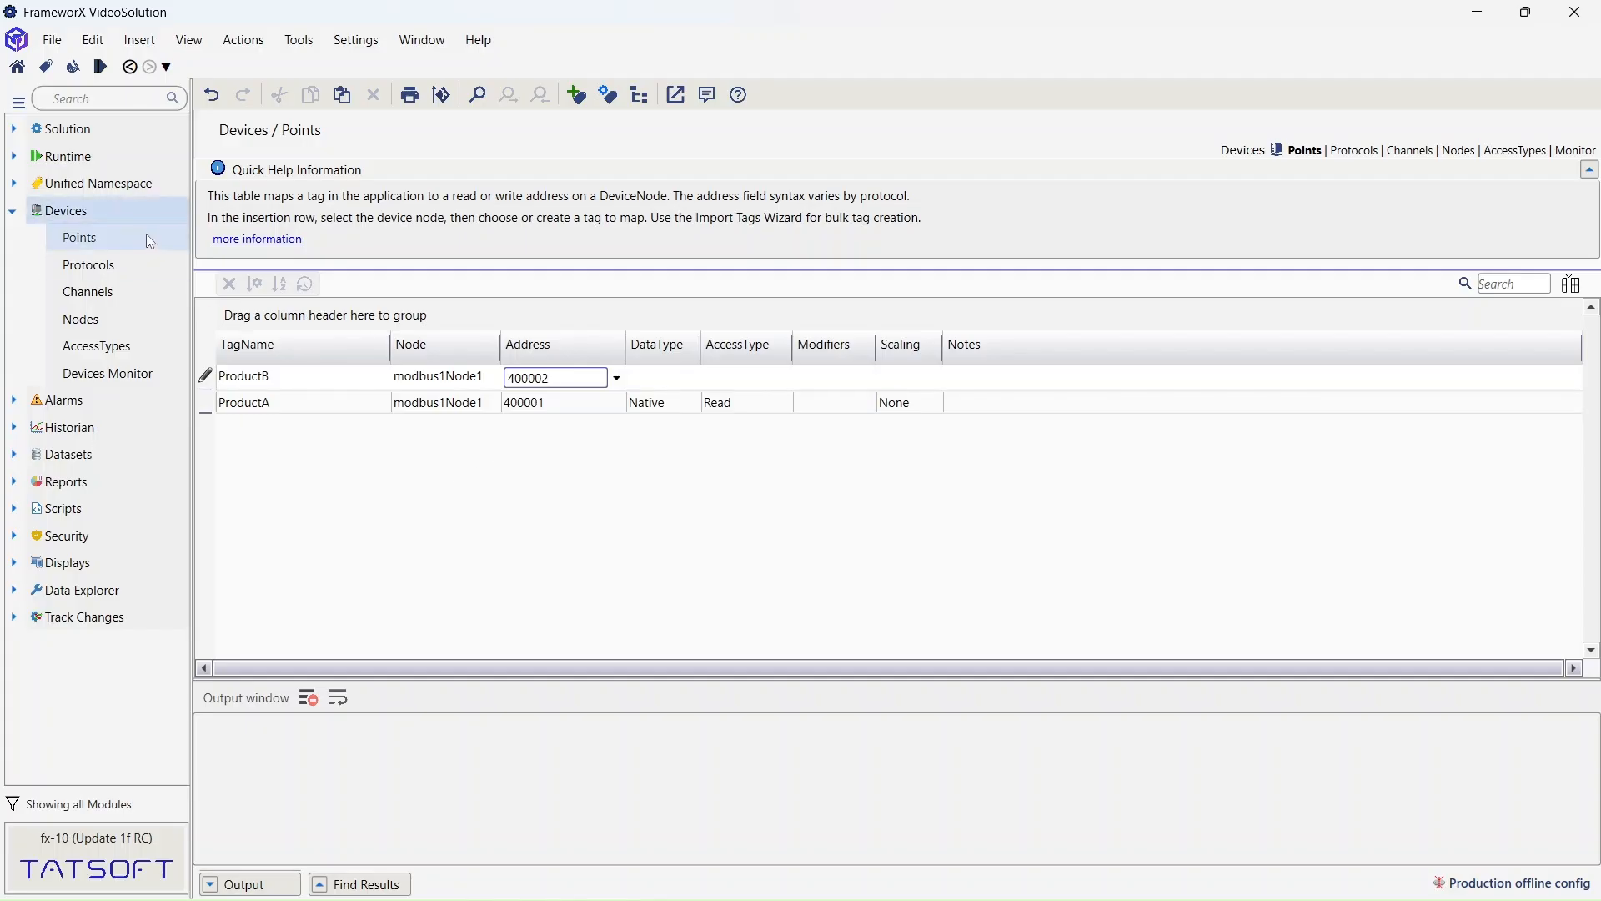
pyautogui.press('Return')
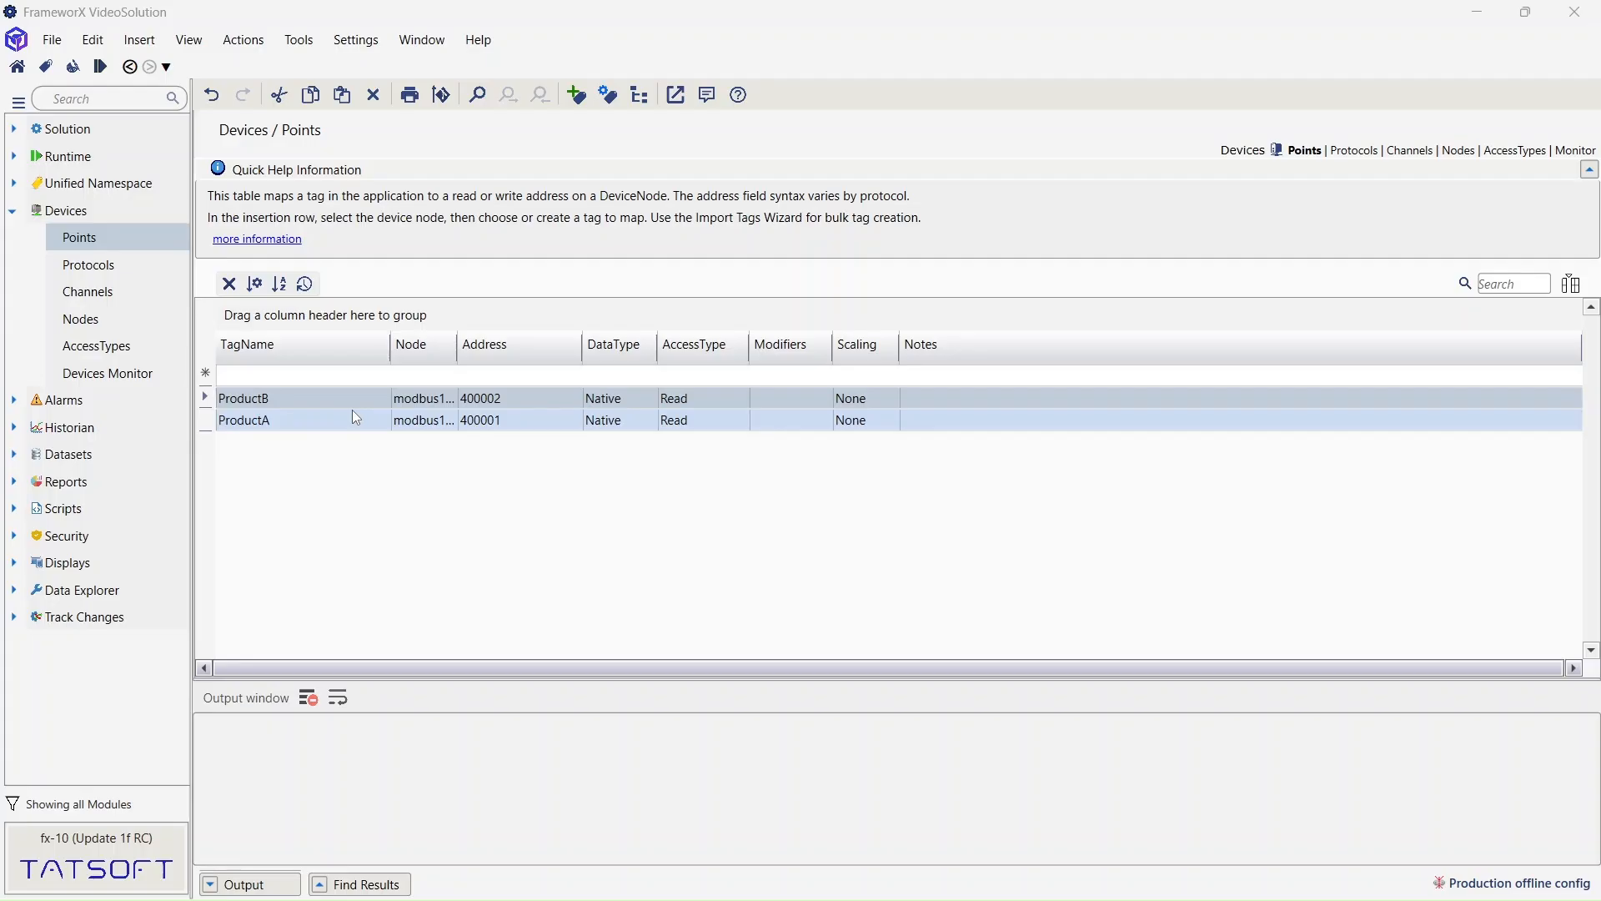
pyautogui.click(13, 215)
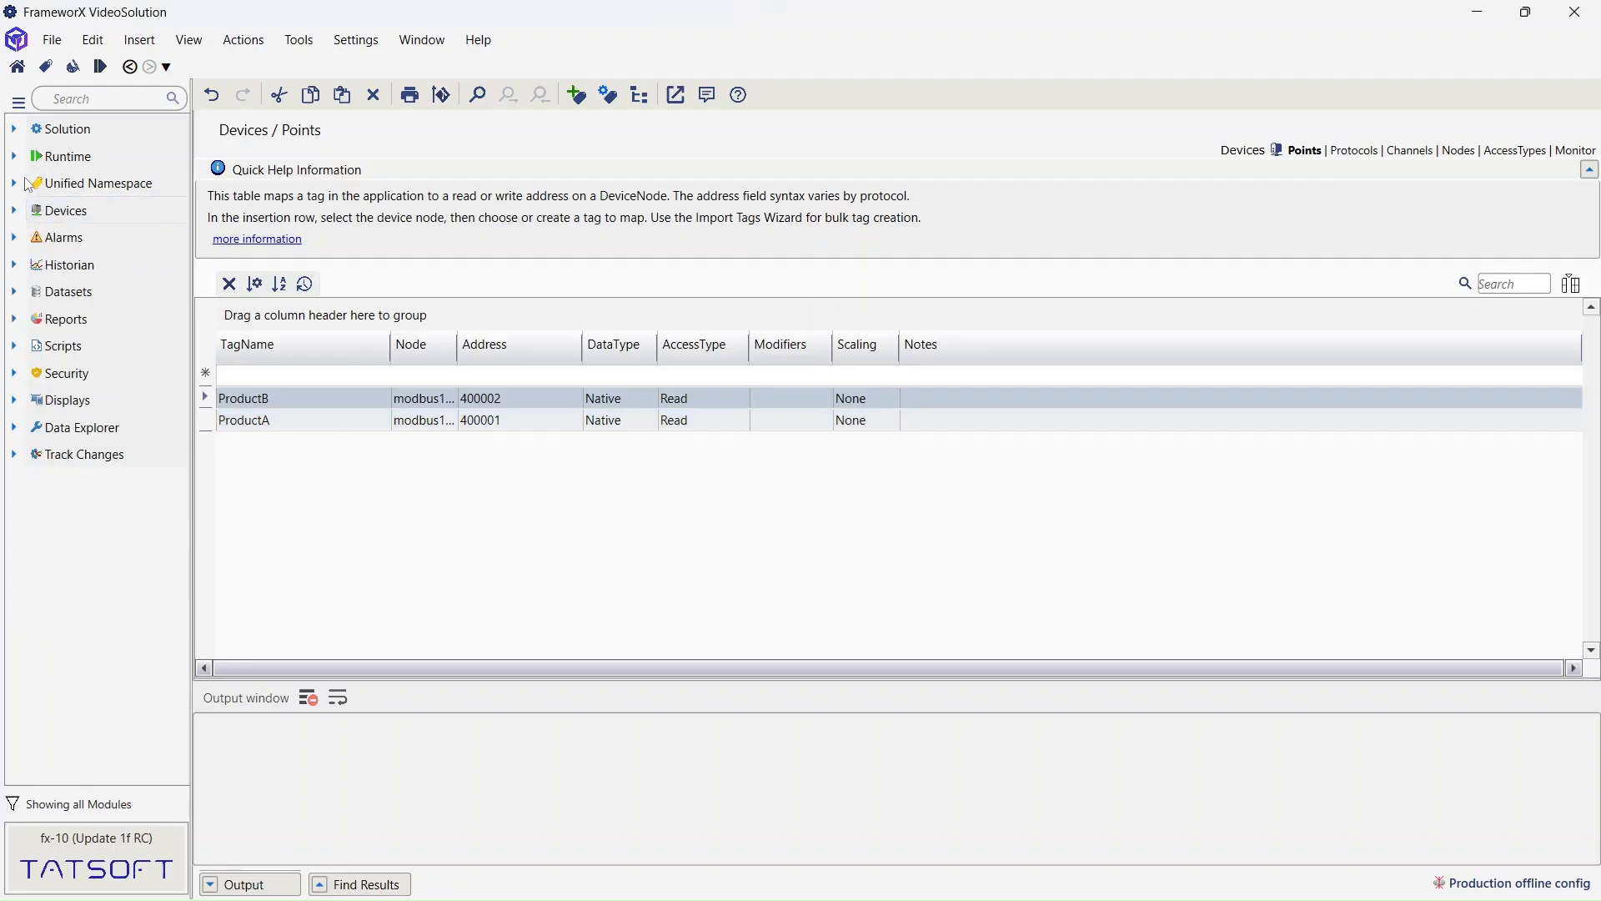
# - Show the Production profile's Runtime Startup page and enable publishing tags to the built-in MQTT broker
pyautogui.click(13, 157)
pyautogui.click(73, 190)
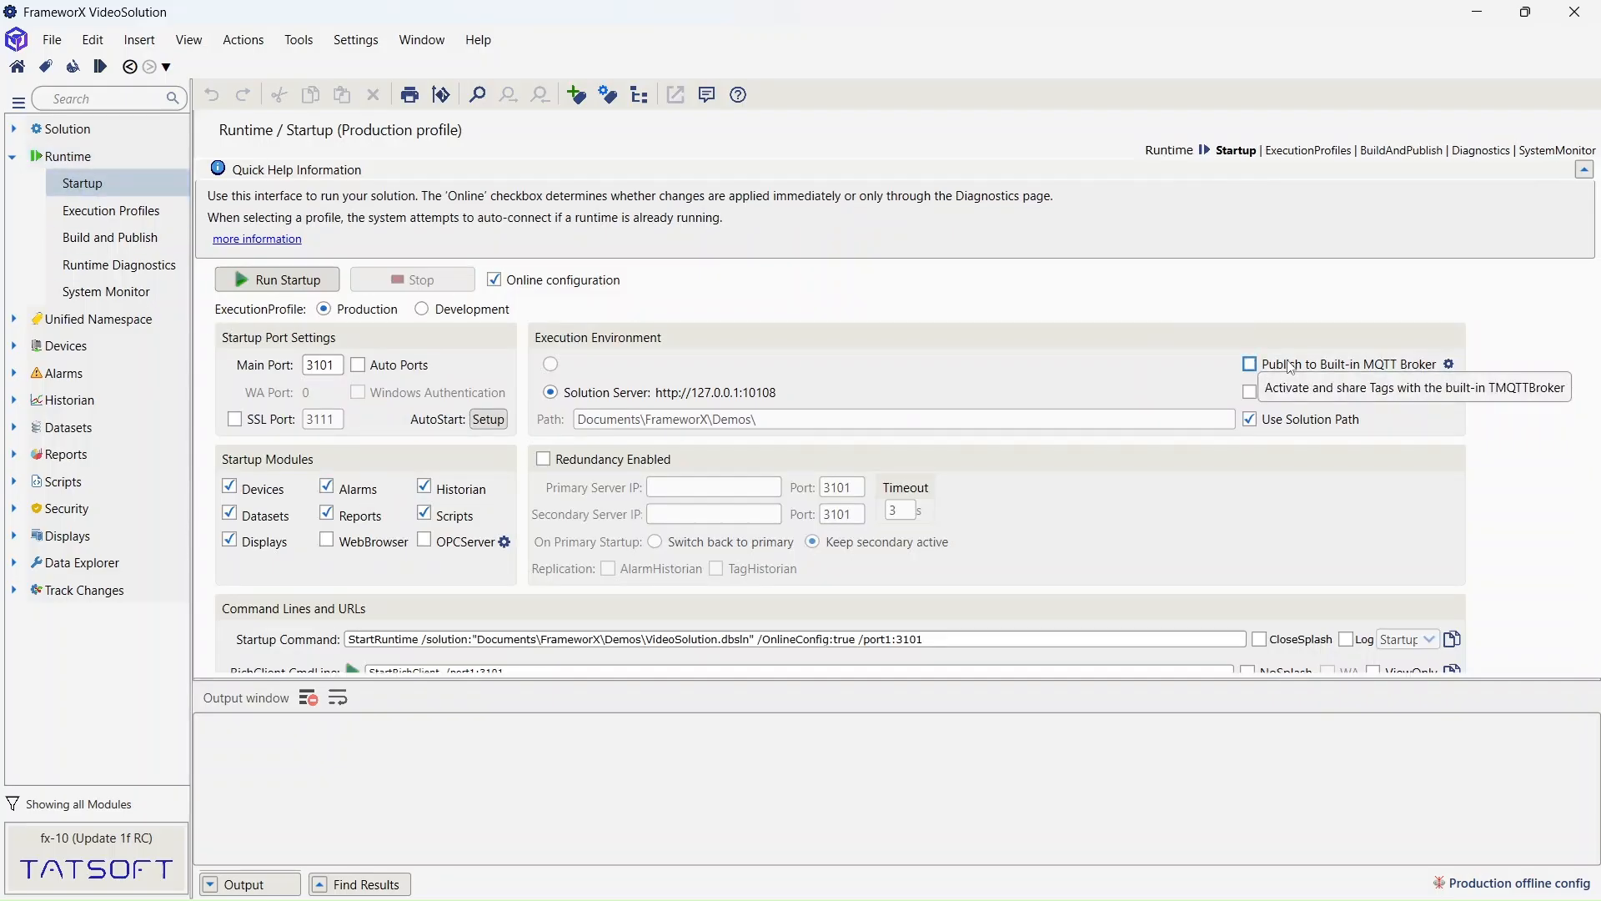
pyautogui.click(1251, 366)
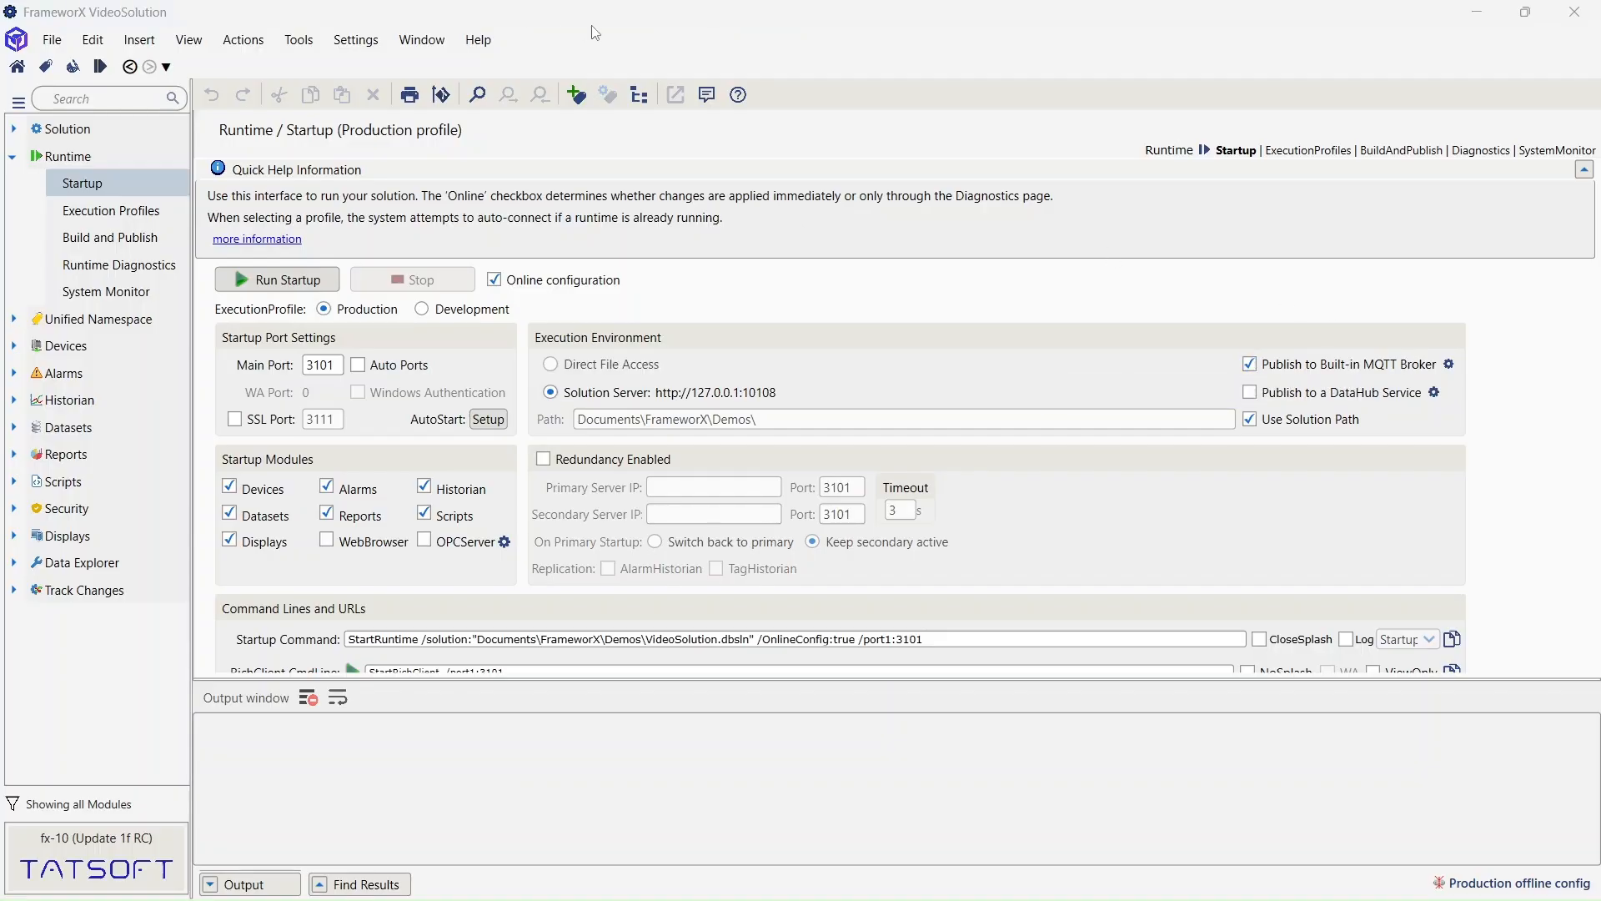
# - Run VideoSolution in Production, check its Trend, Alarm and Home pages, then restore the startup status window
pyautogui.click(250, 281)
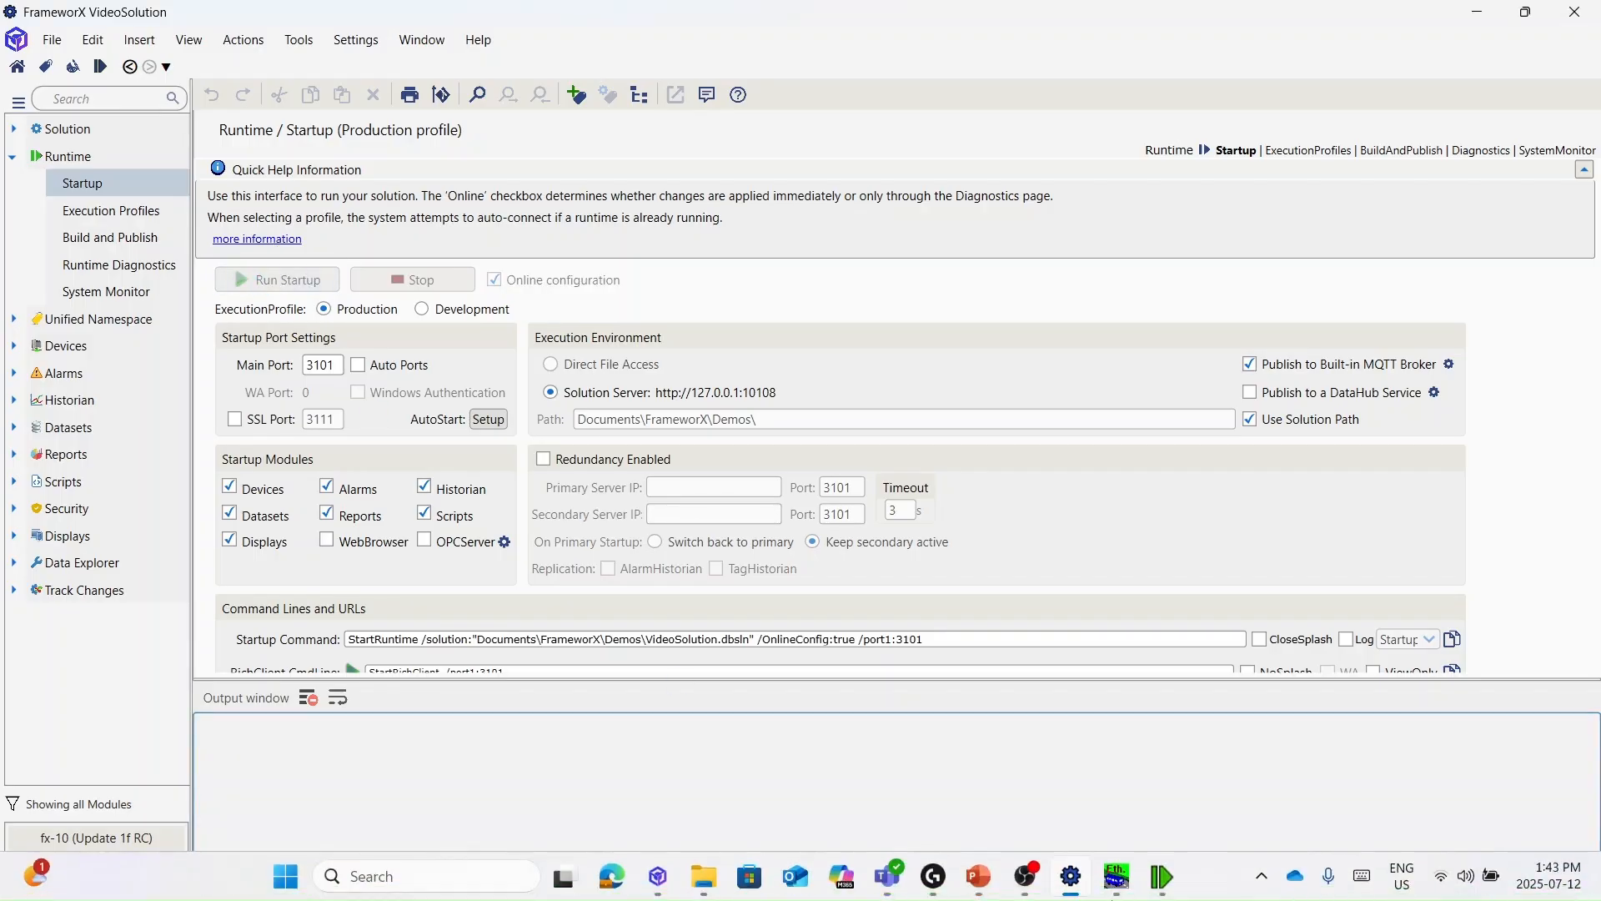
pyautogui.moveTo(1155, 880)
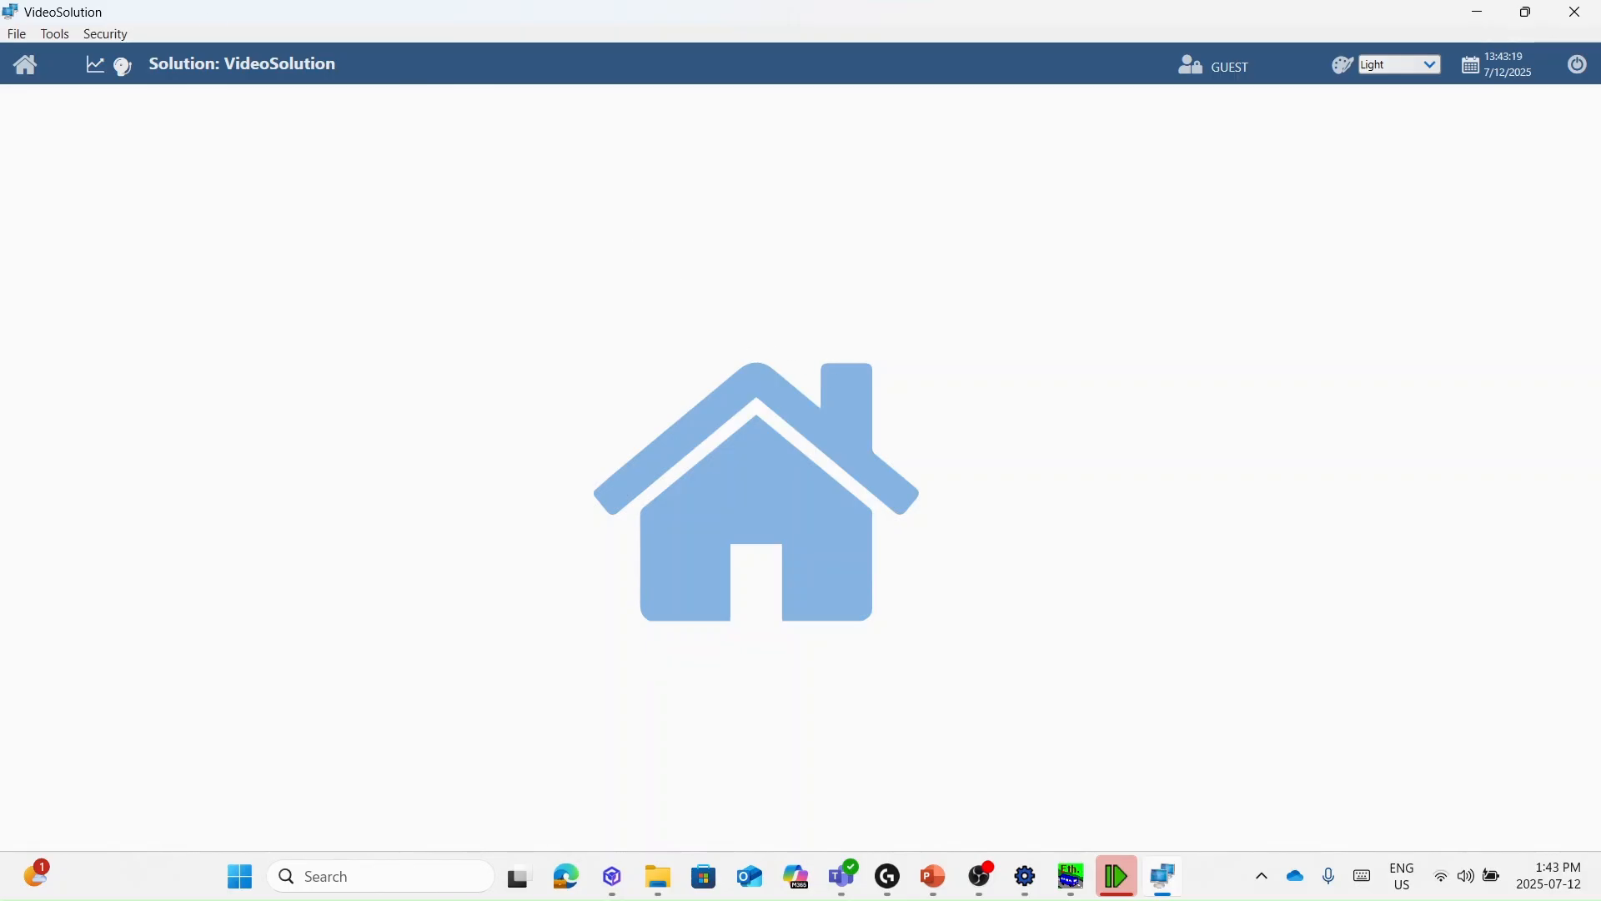
pyautogui.click(93, 64)
pyautogui.click(117, 77)
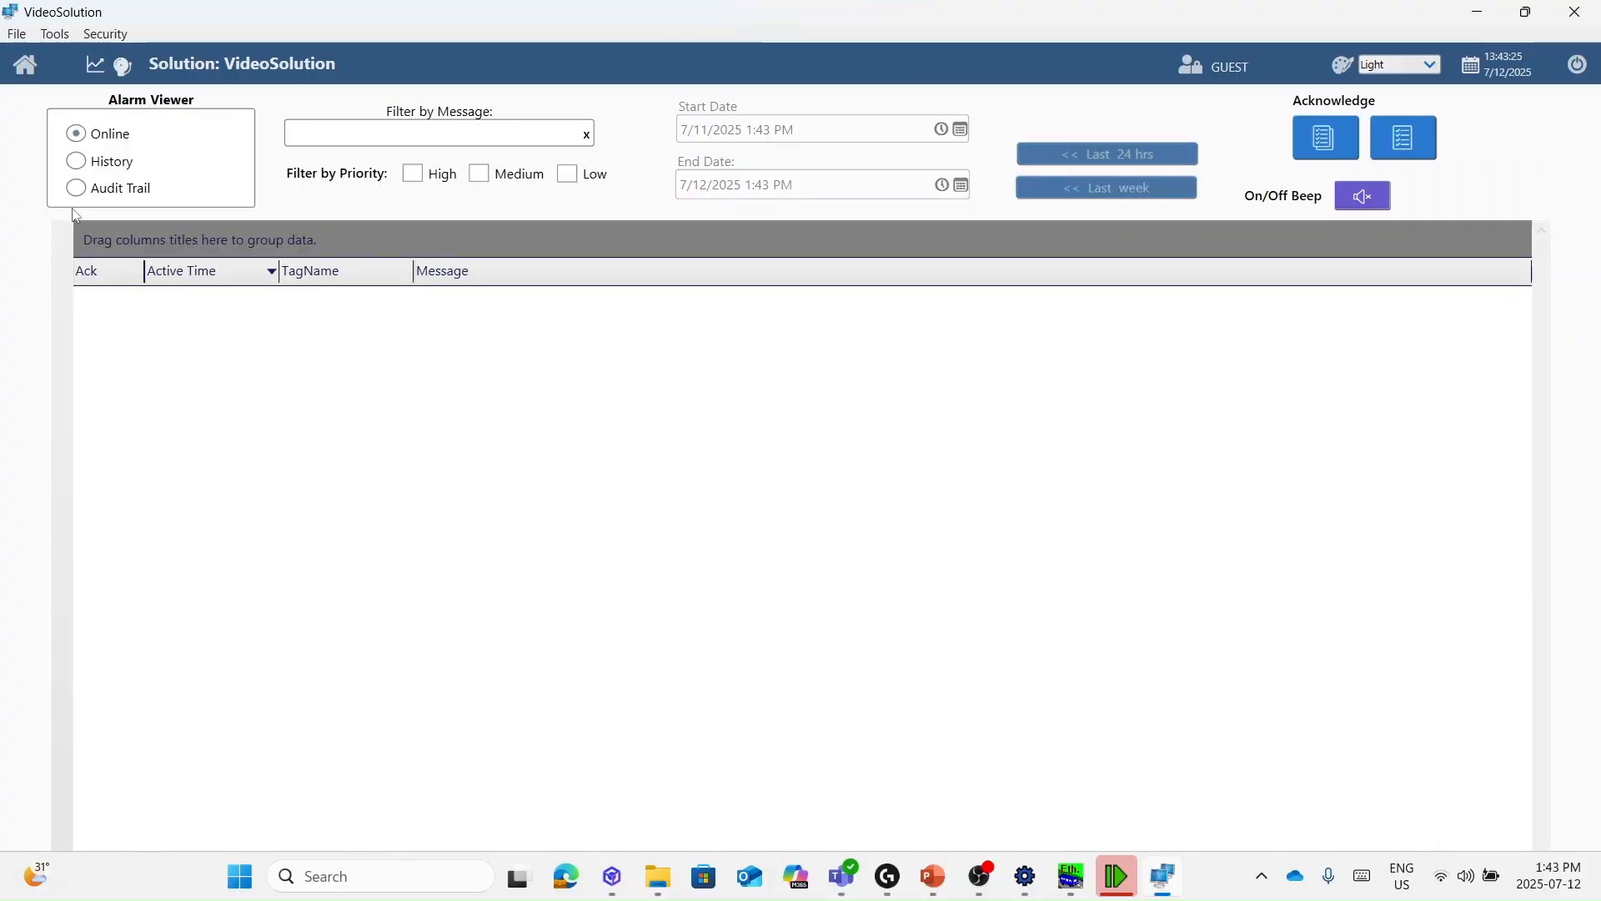
pyautogui.click(25, 67)
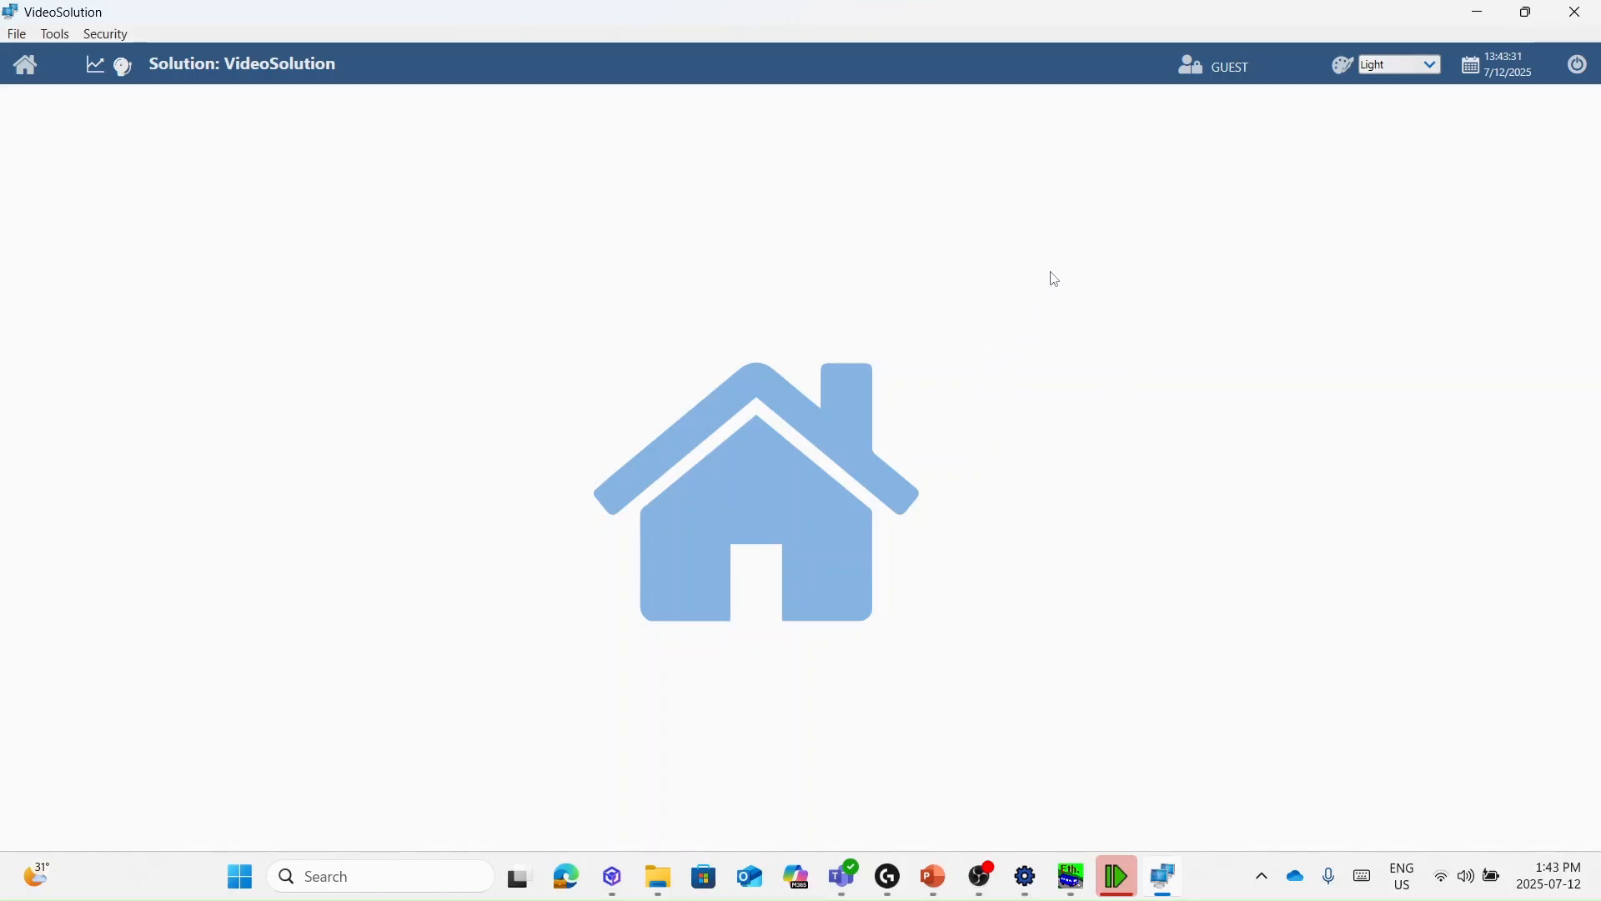
pyautogui.click(1118, 878)
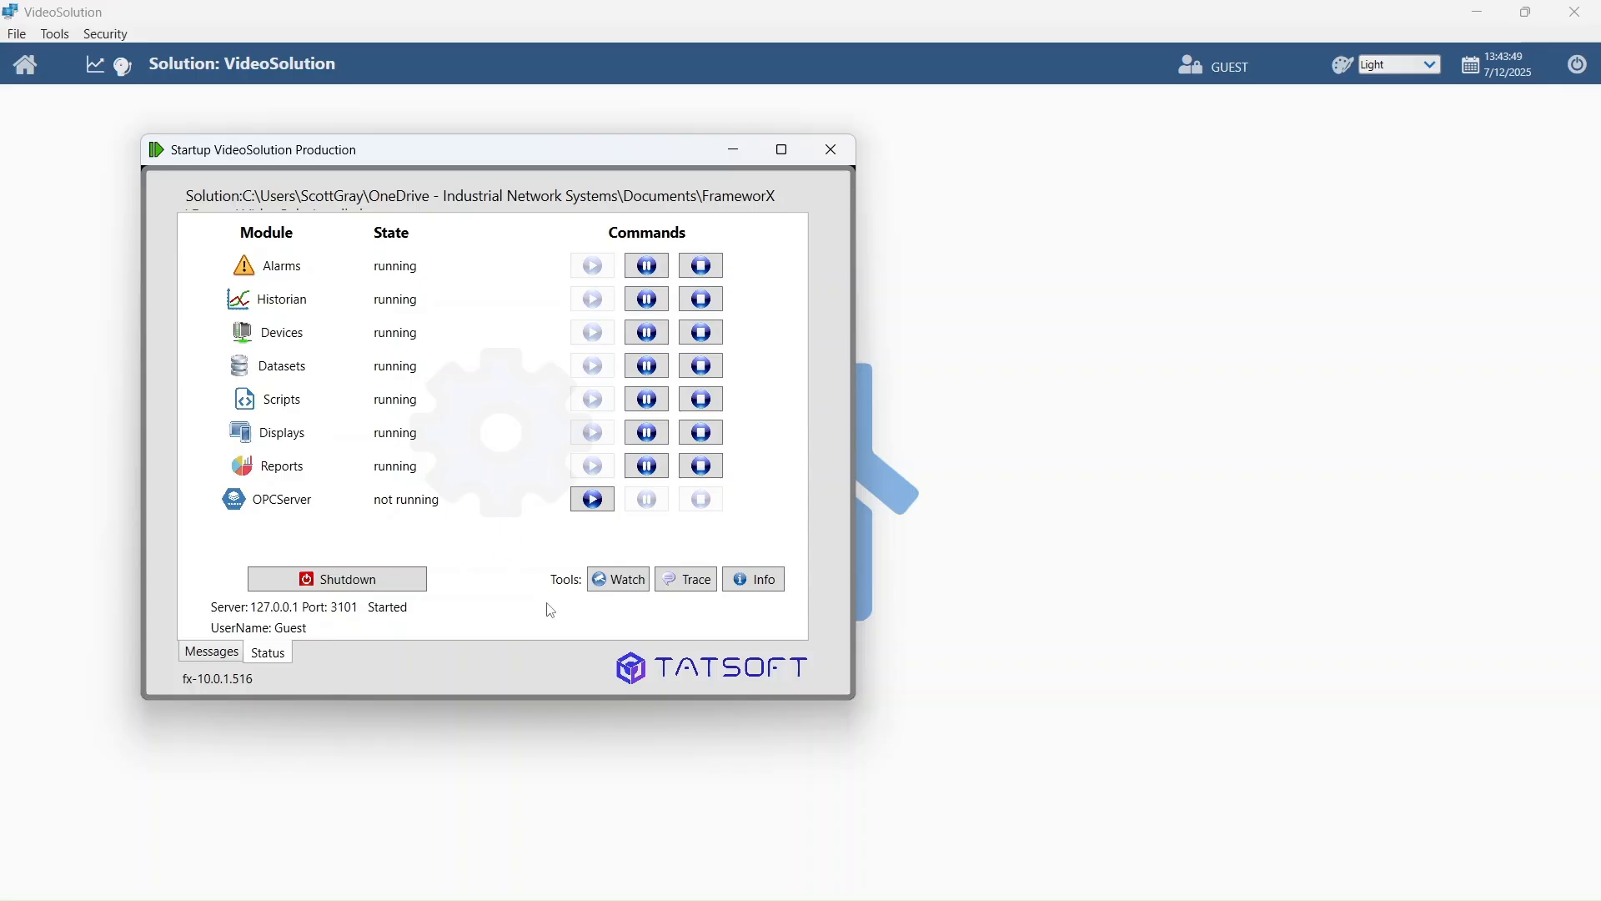
# - Compare live Tag values with the Modbus simulator: ProductA and ProductB at 97, ProductTotal at 0
pyautogui.click(618, 578)
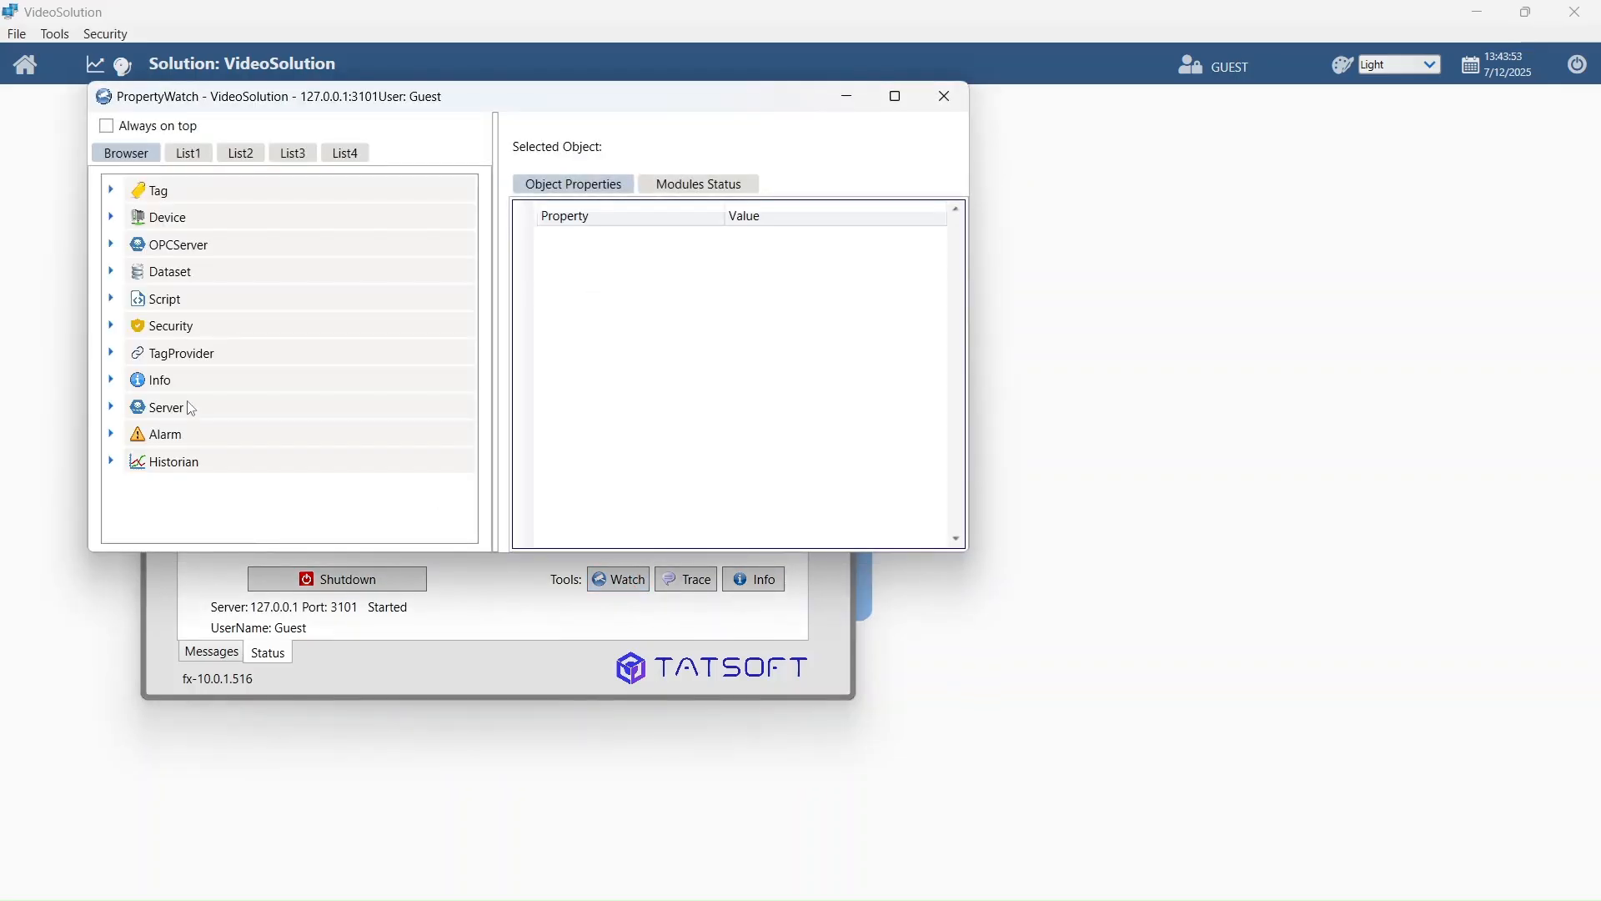
pyautogui.click(158, 191)
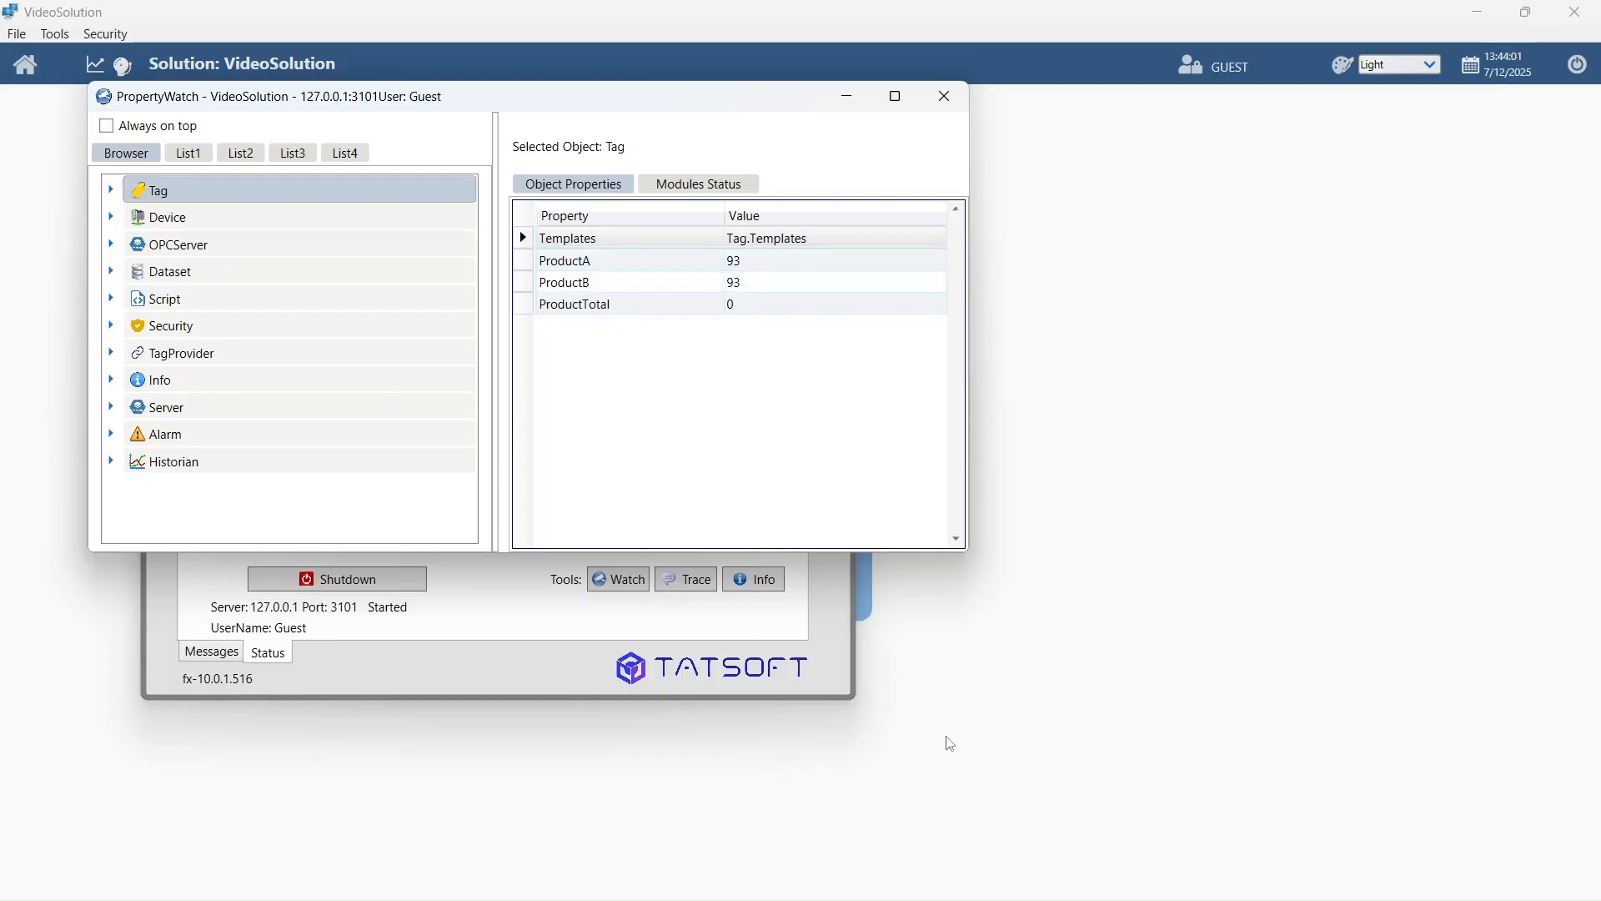
pyautogui.click(1058, 797)
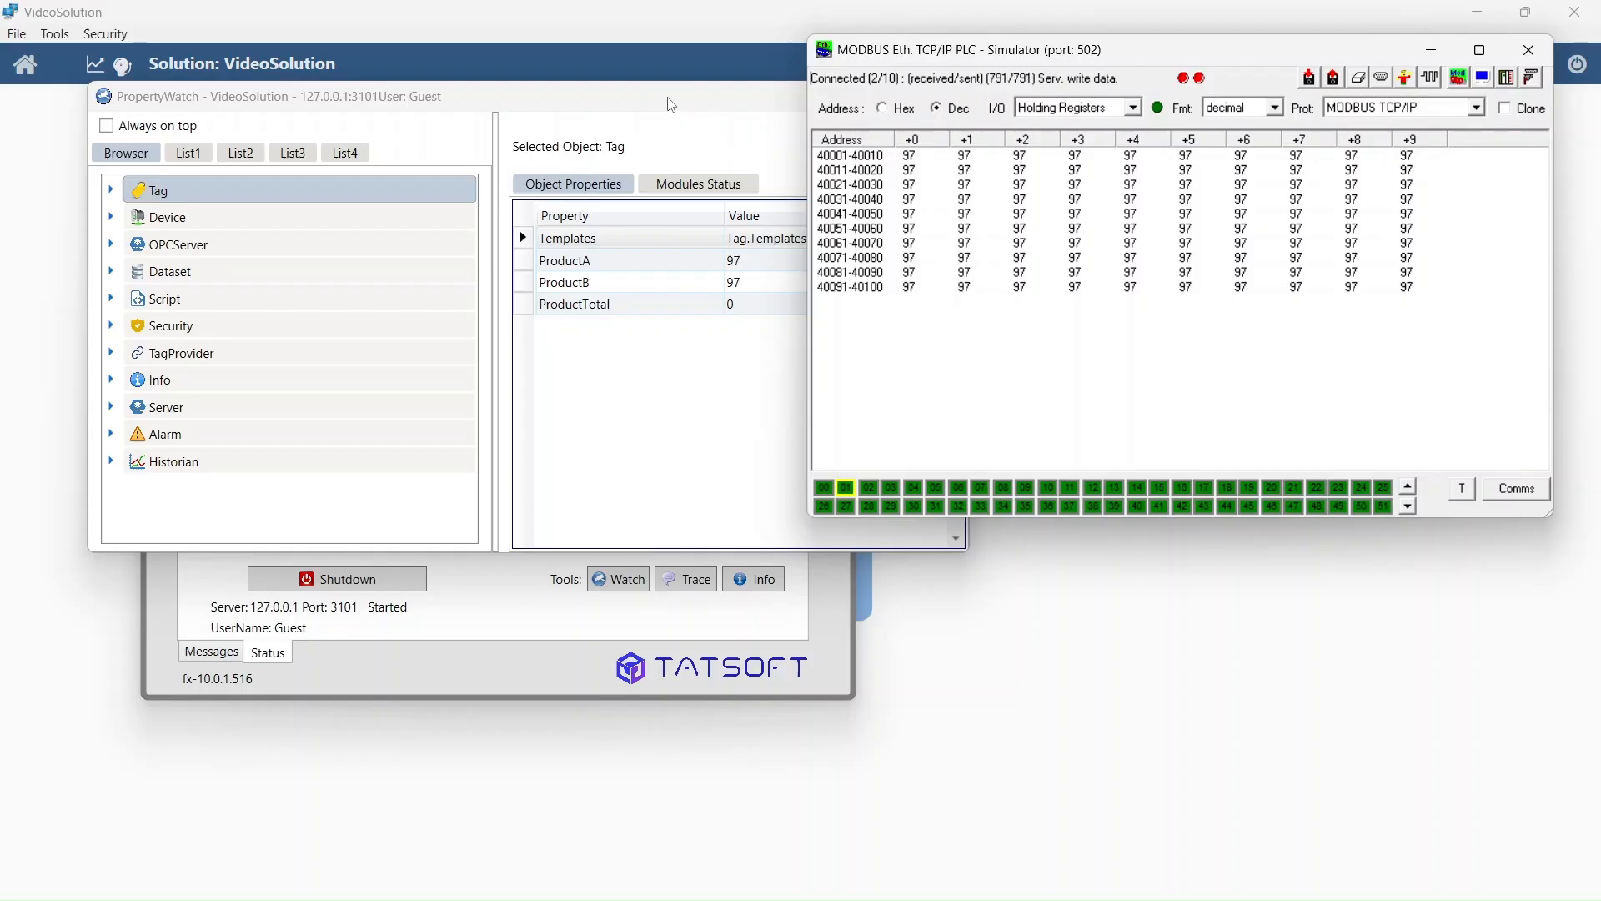
pyautogui.click(1432, 50)
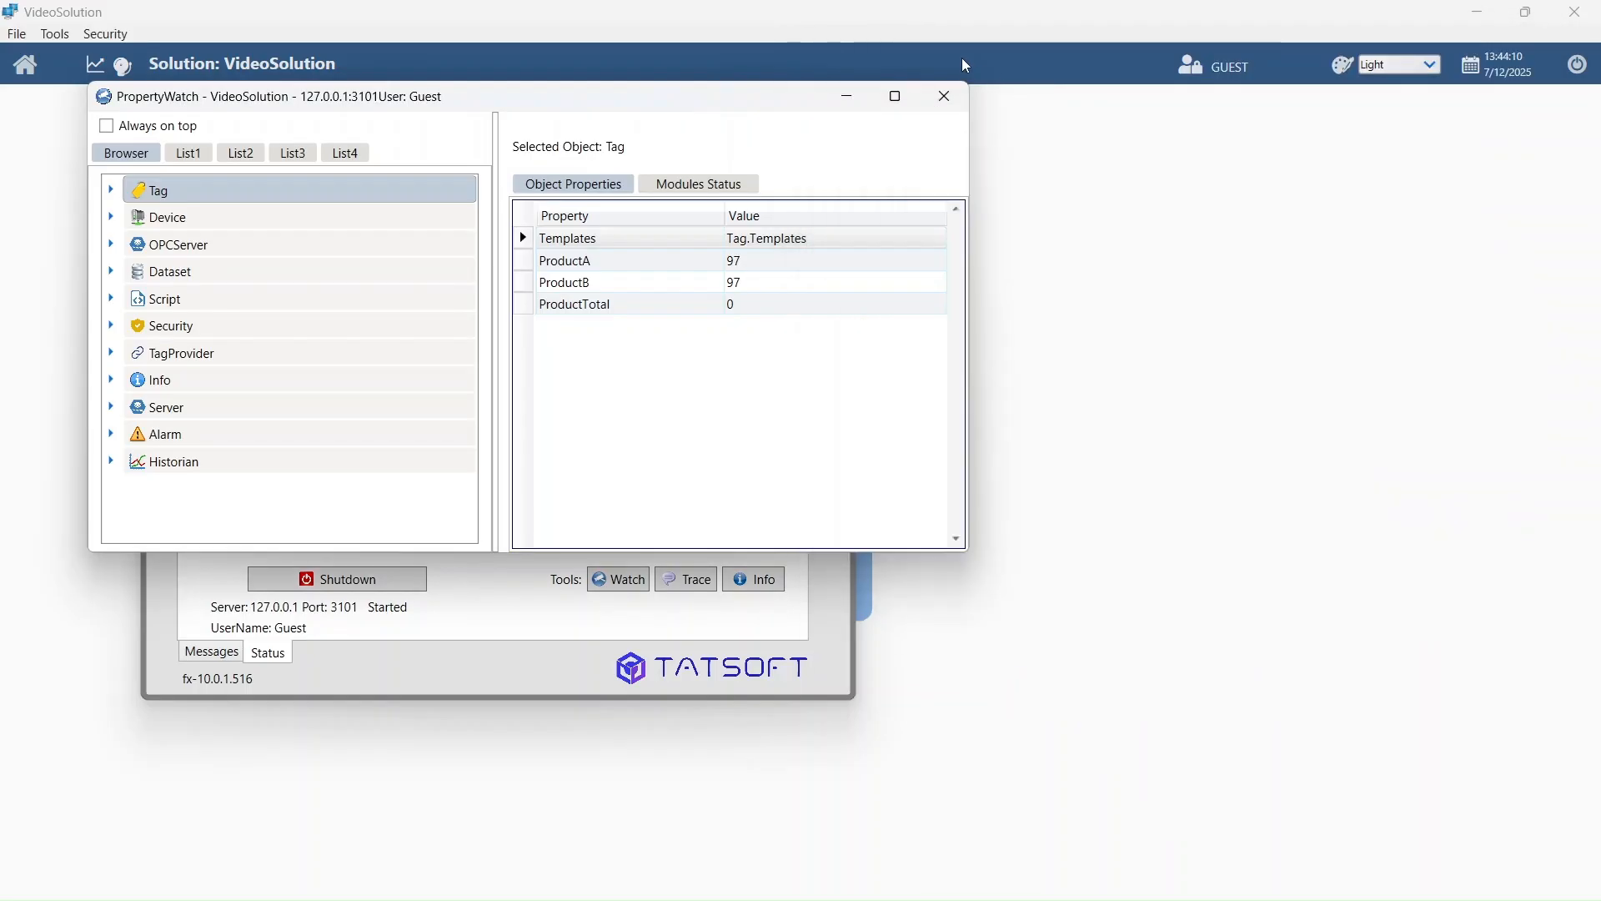
pyautogui.click(847, 96)
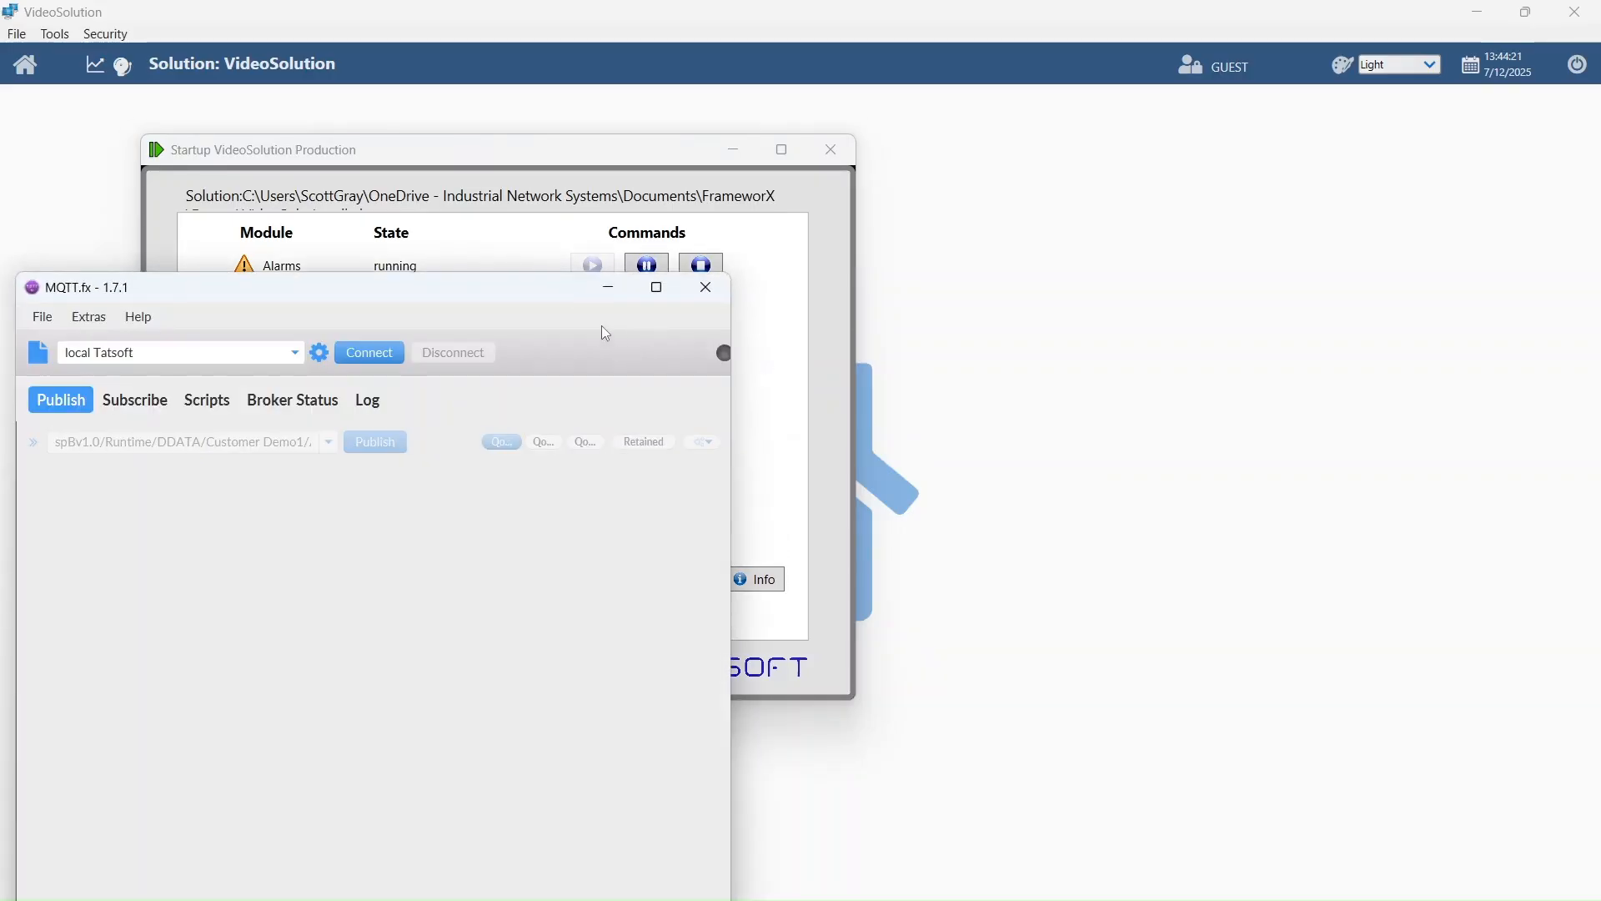
# - Connect MQTT.fx to the local broker and subscribe to the scanned VideoSolution Tag topic
pyautogui.click(657, 288)
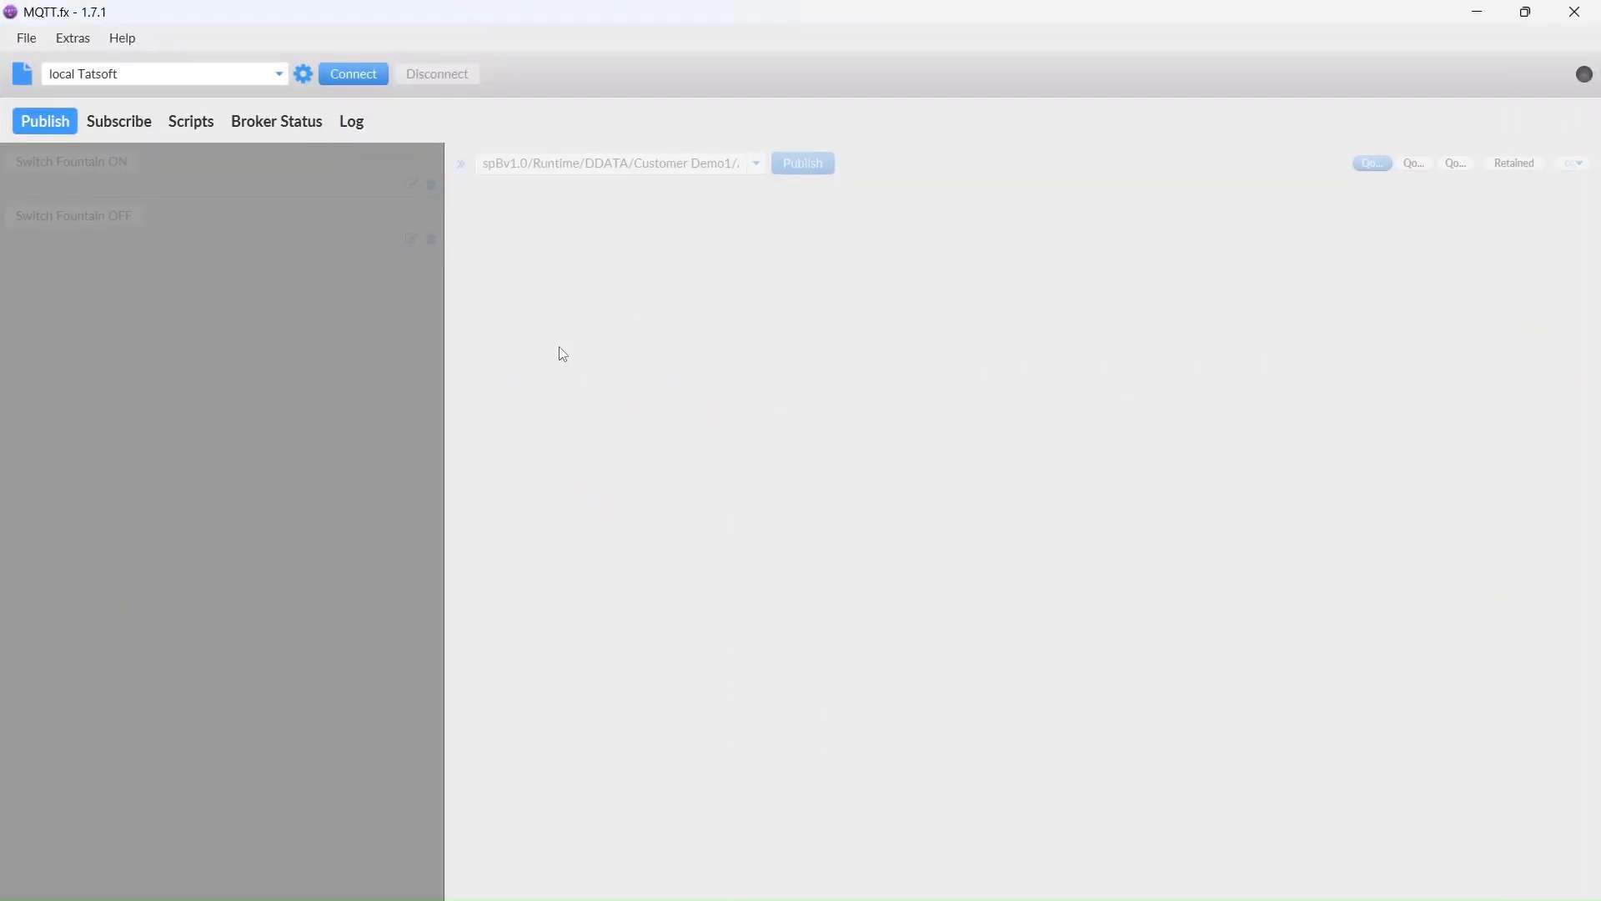
pyautogui.click(368, 74)
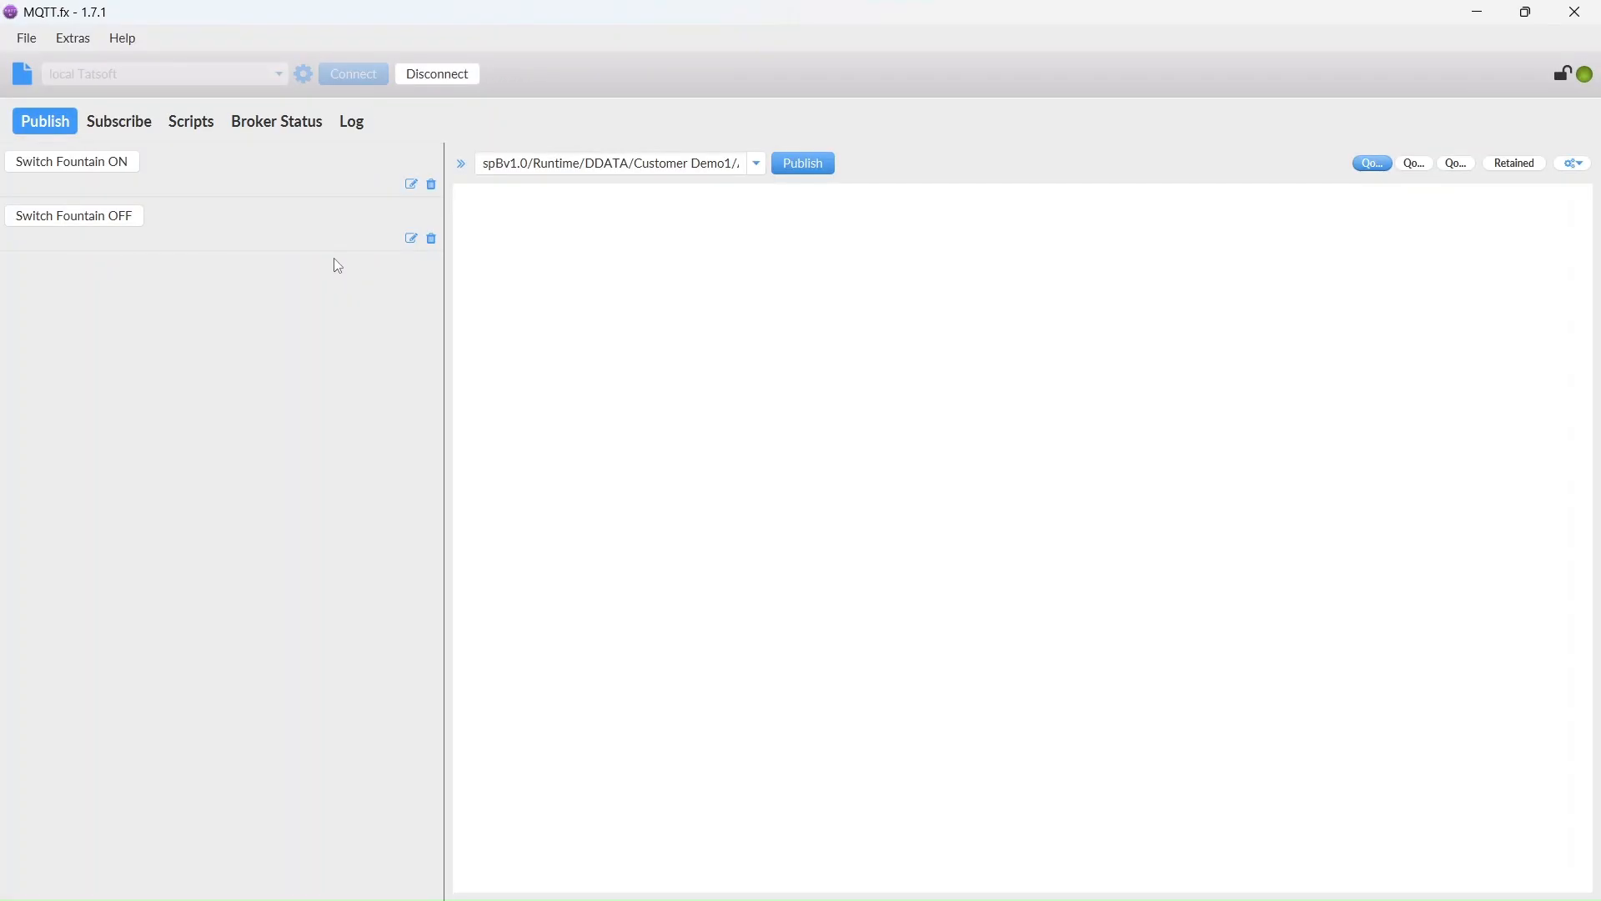
pyautogui.click(129, 126)
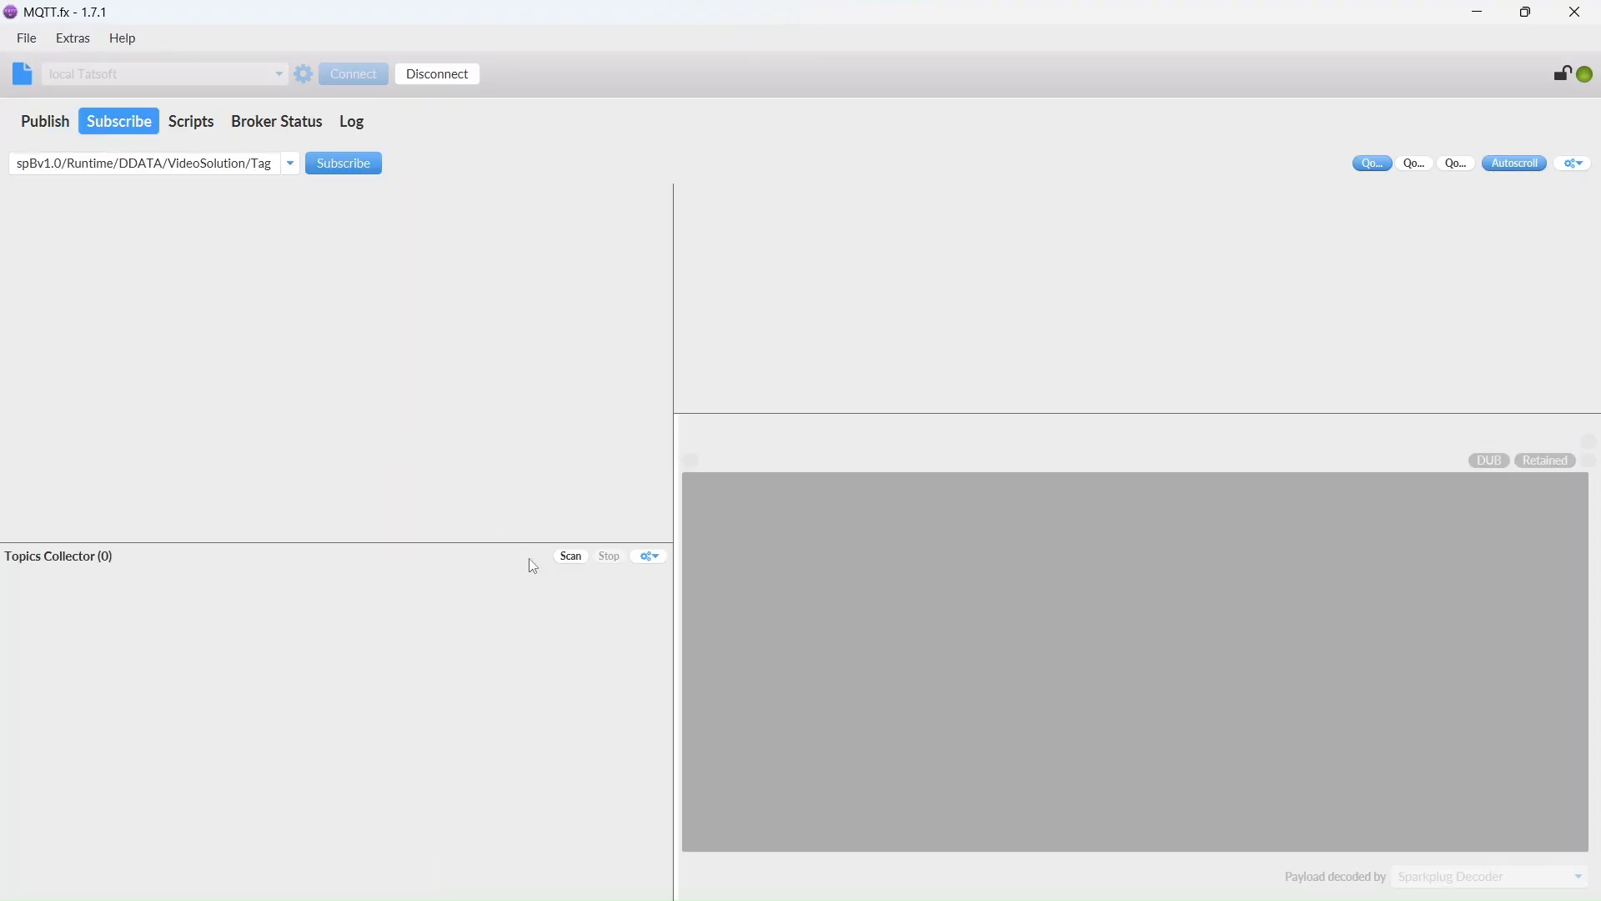
pyautogui.click(570, 557)
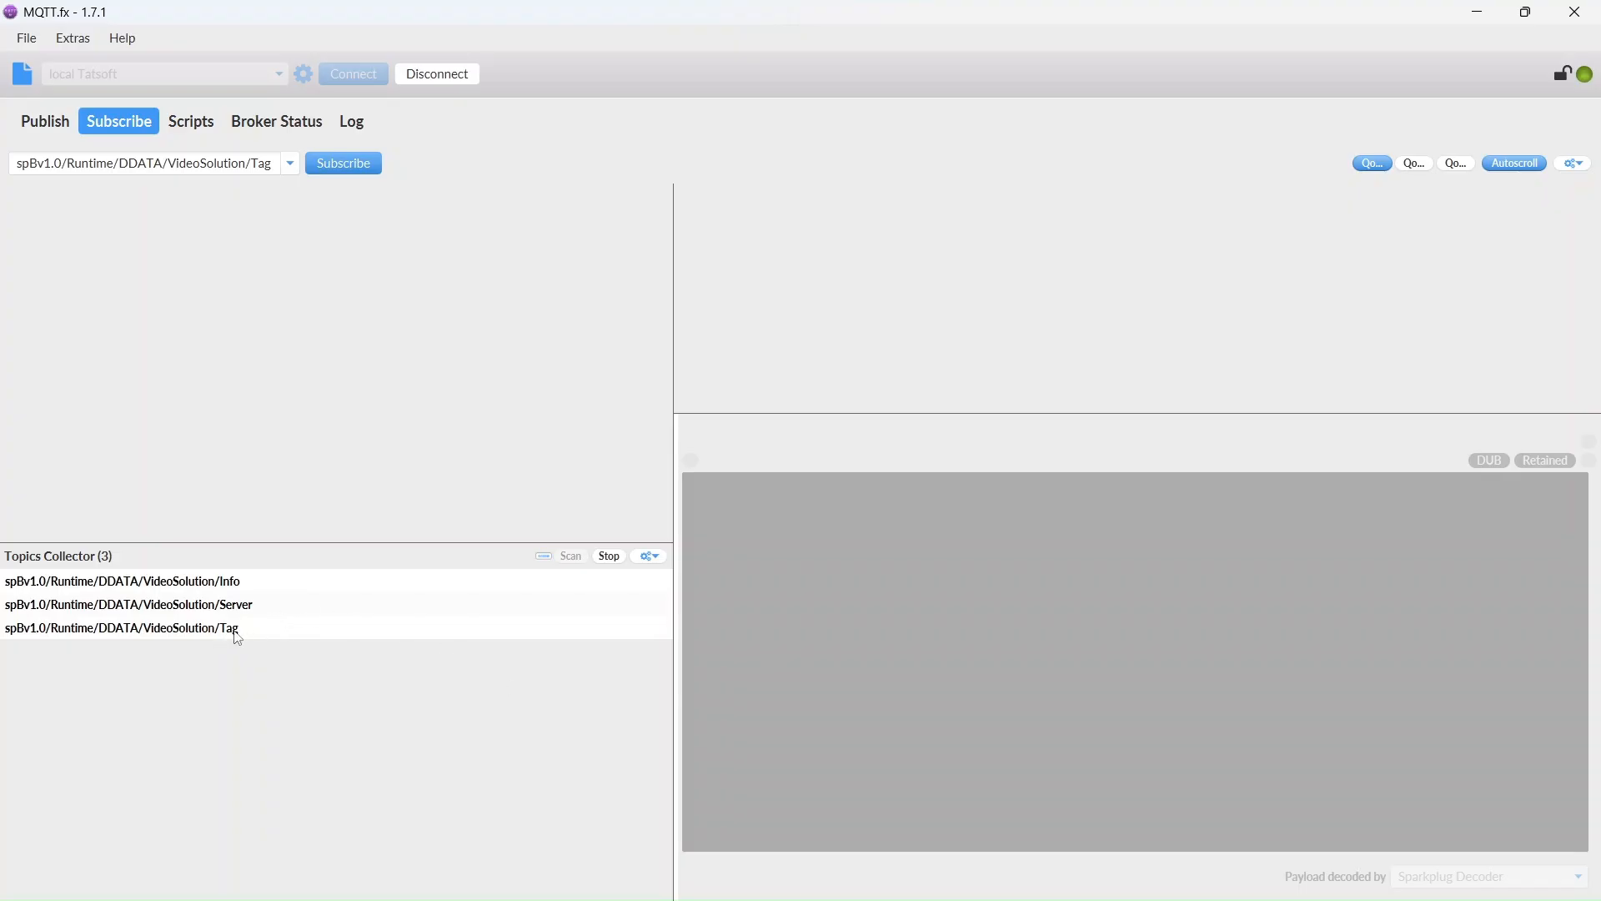
pyautogui.doubleClick(238, 639)
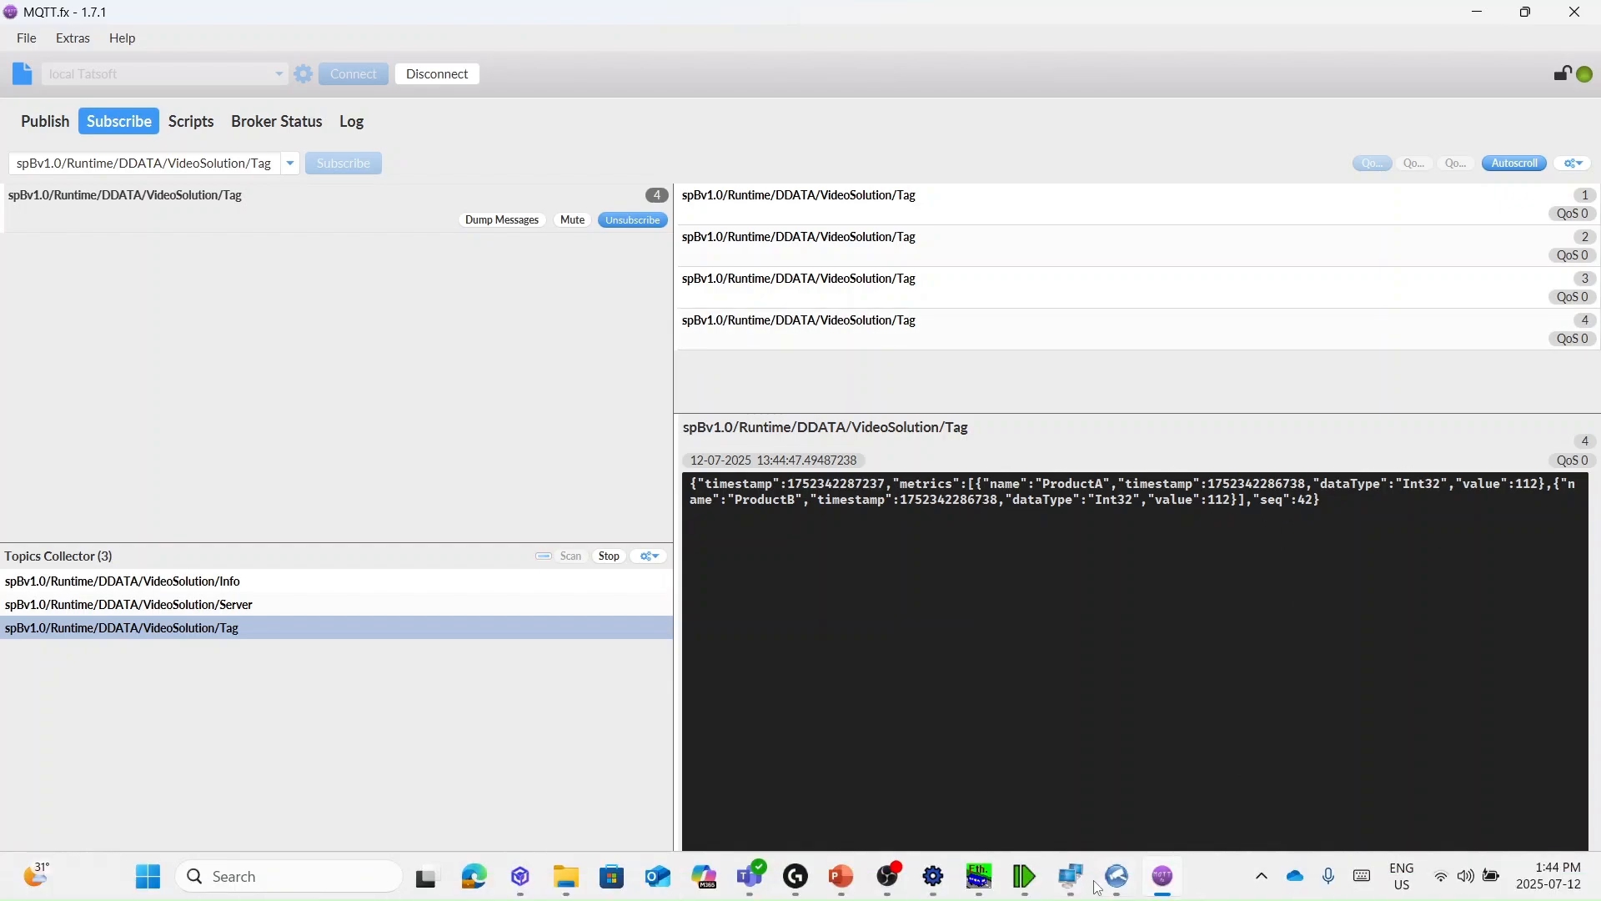
# - Check ProductA and ProductB at 118 against PropertyWatch, then quit MQTT.fx
pyautogui.moveTo(1075, 882)
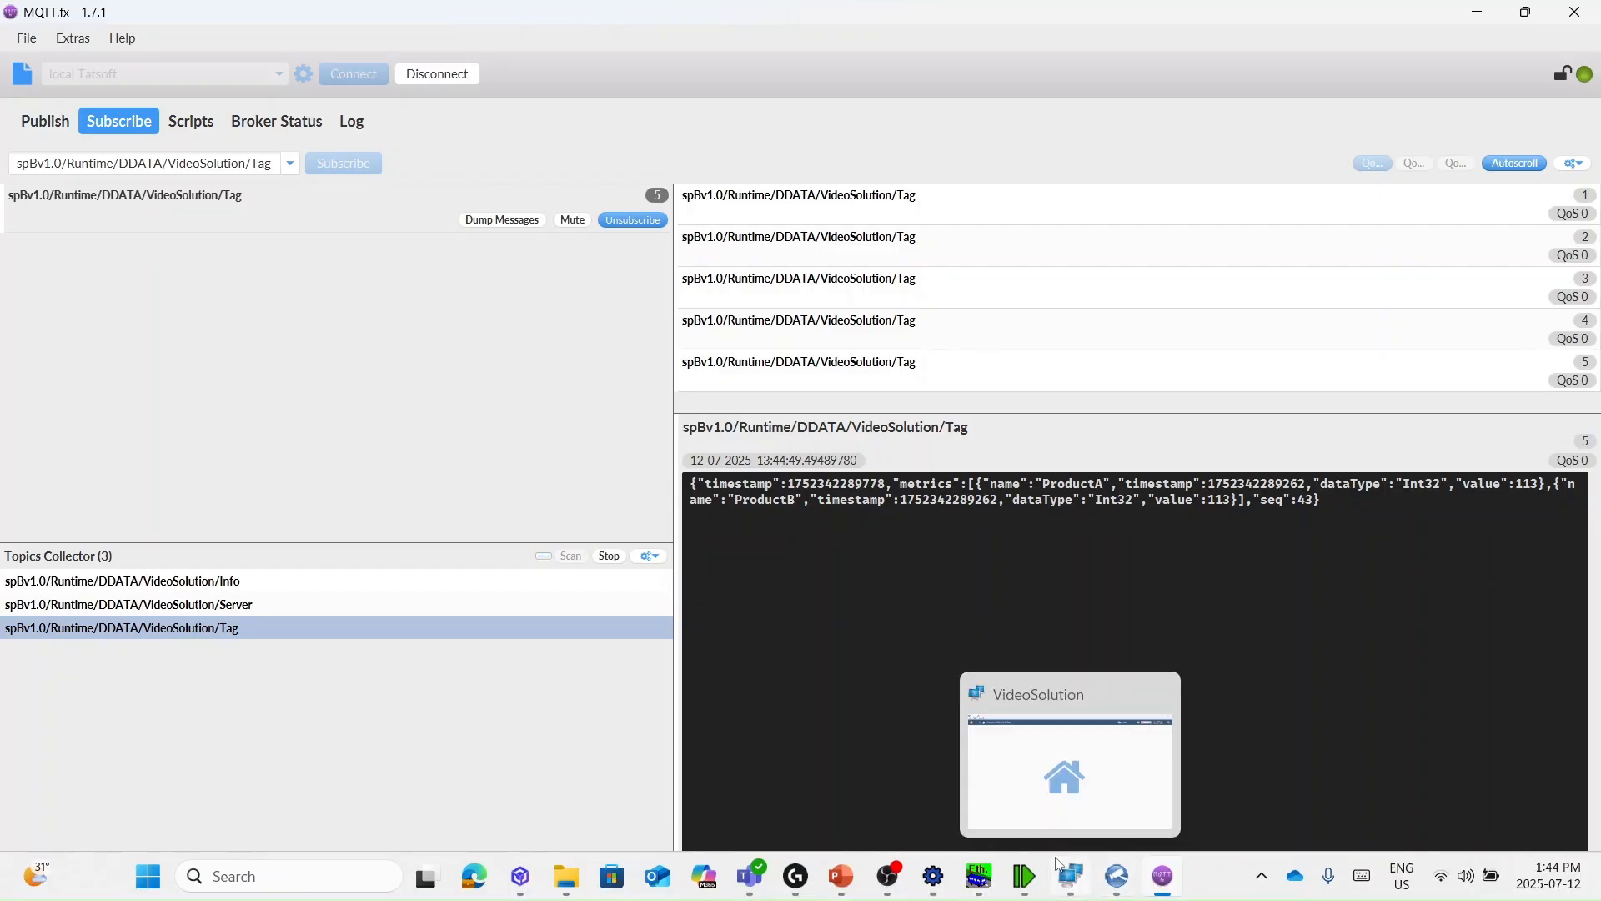
pyautogui.click(1115, 882)
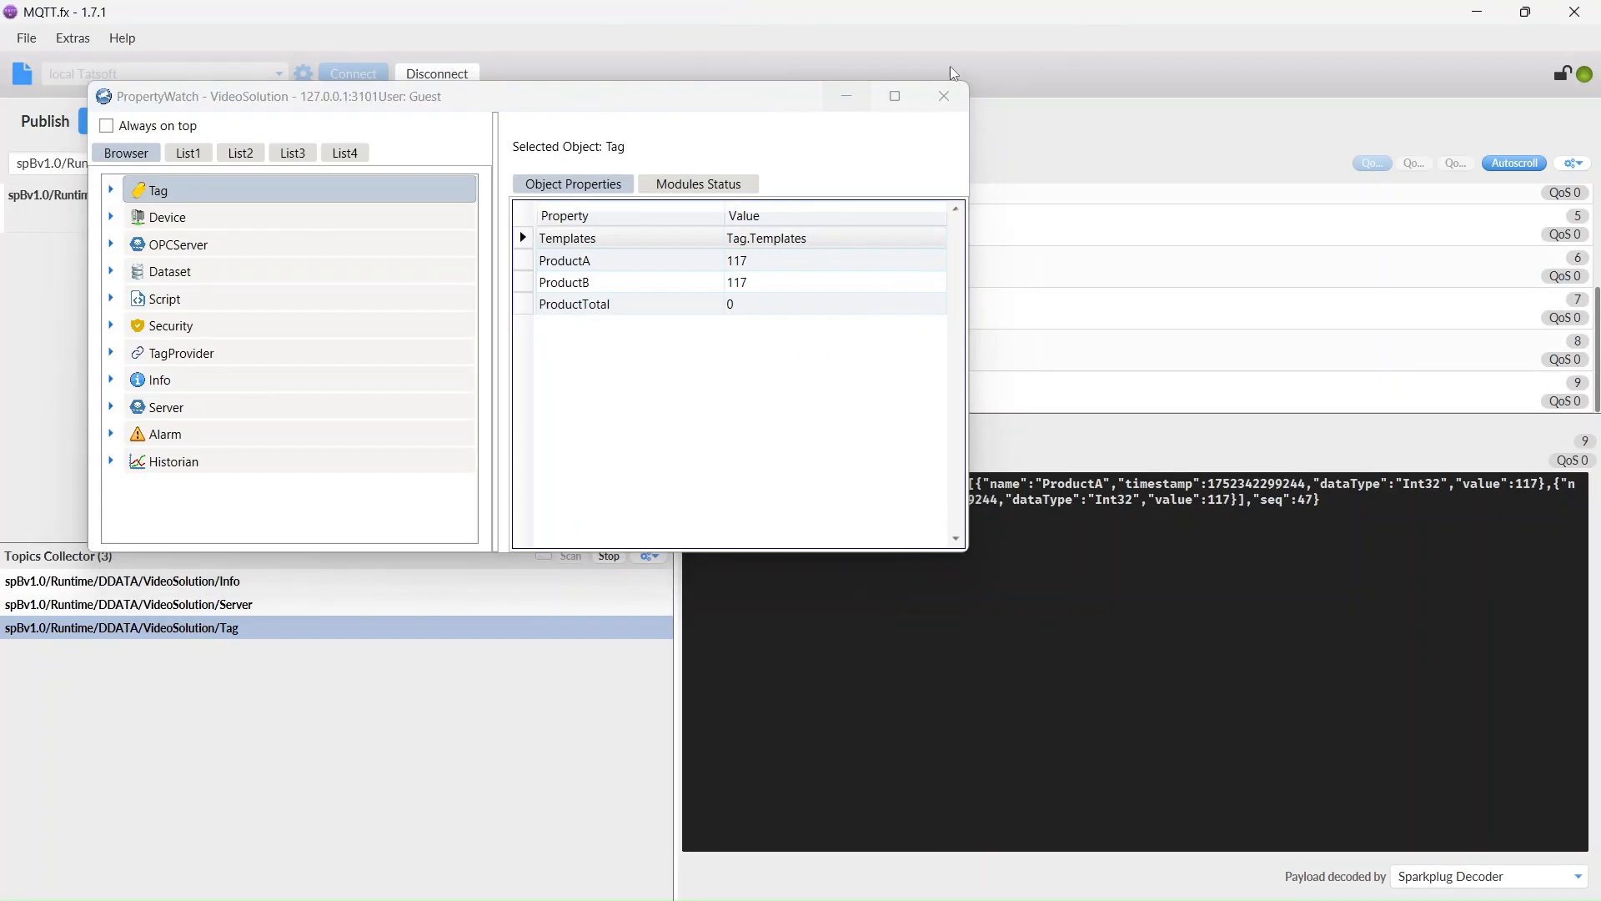
pyautogui.click(846, 95)
pyautogui.click(1572, 13)
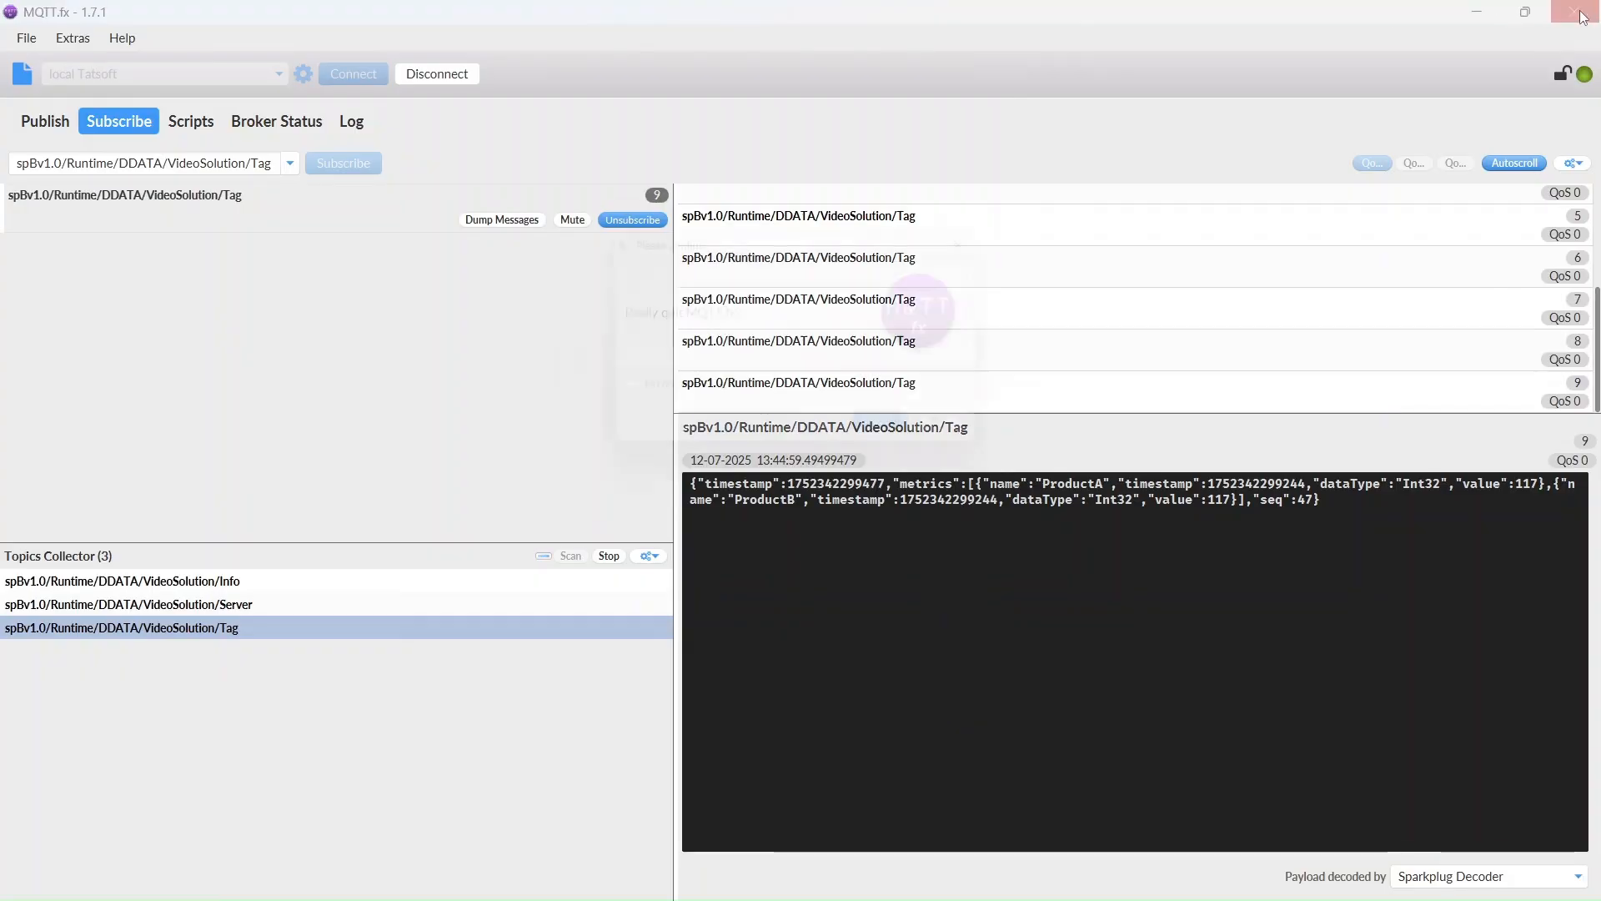
pyautogui.click(888, 432)
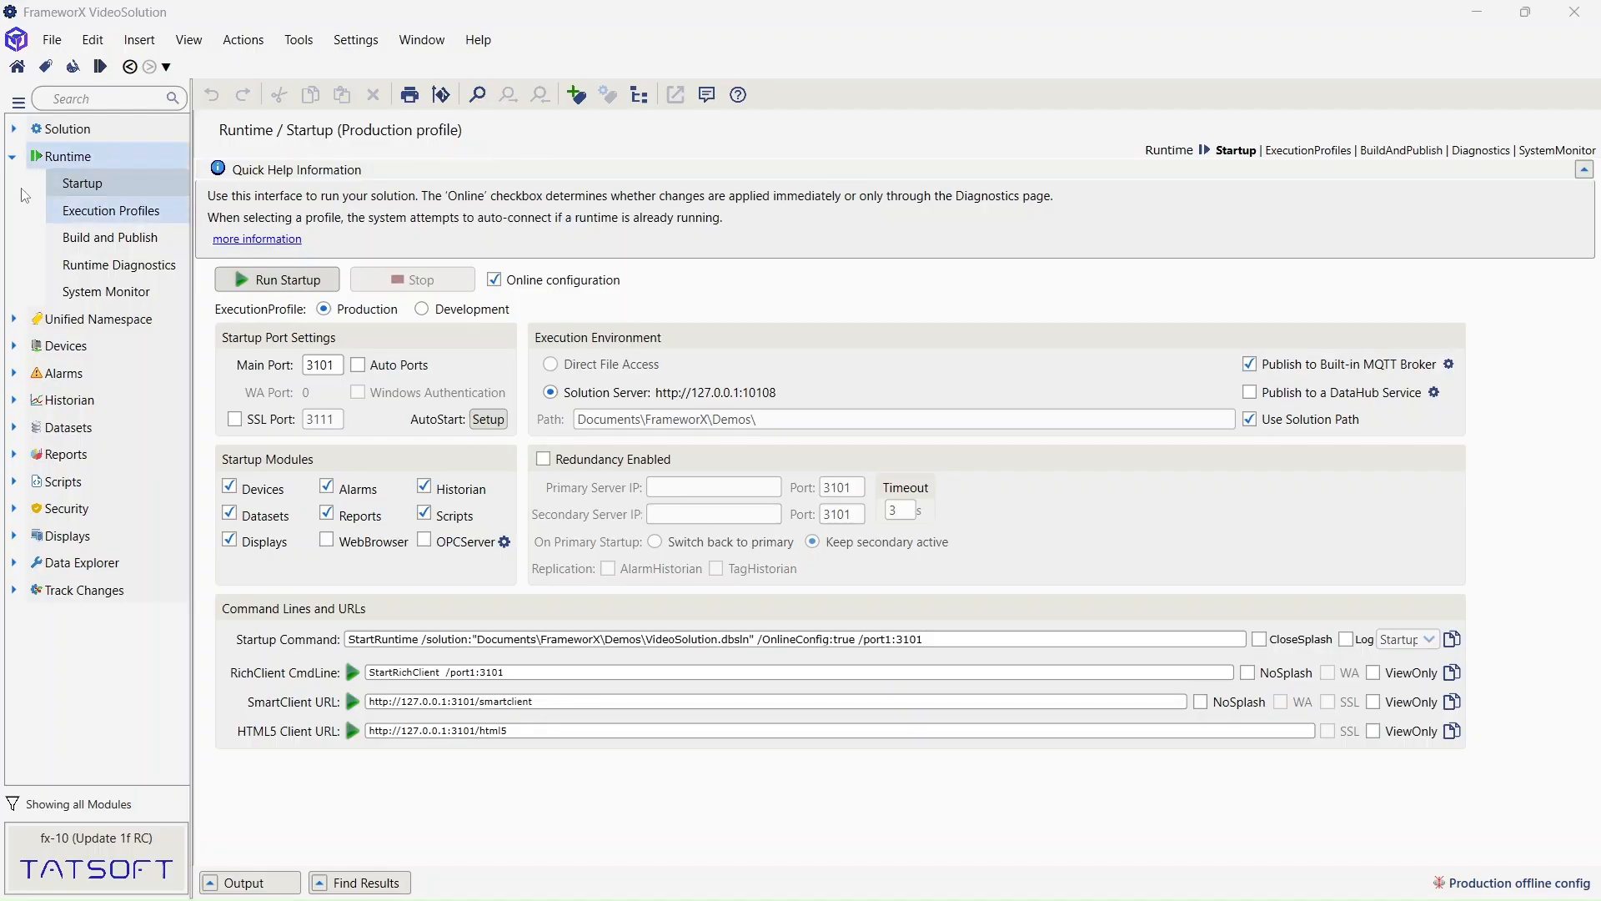
# - Add a CSharp script task named ProductAdd under Scripts > Tasks and open it in the Code Editor
pyautogui.click(14, 156)
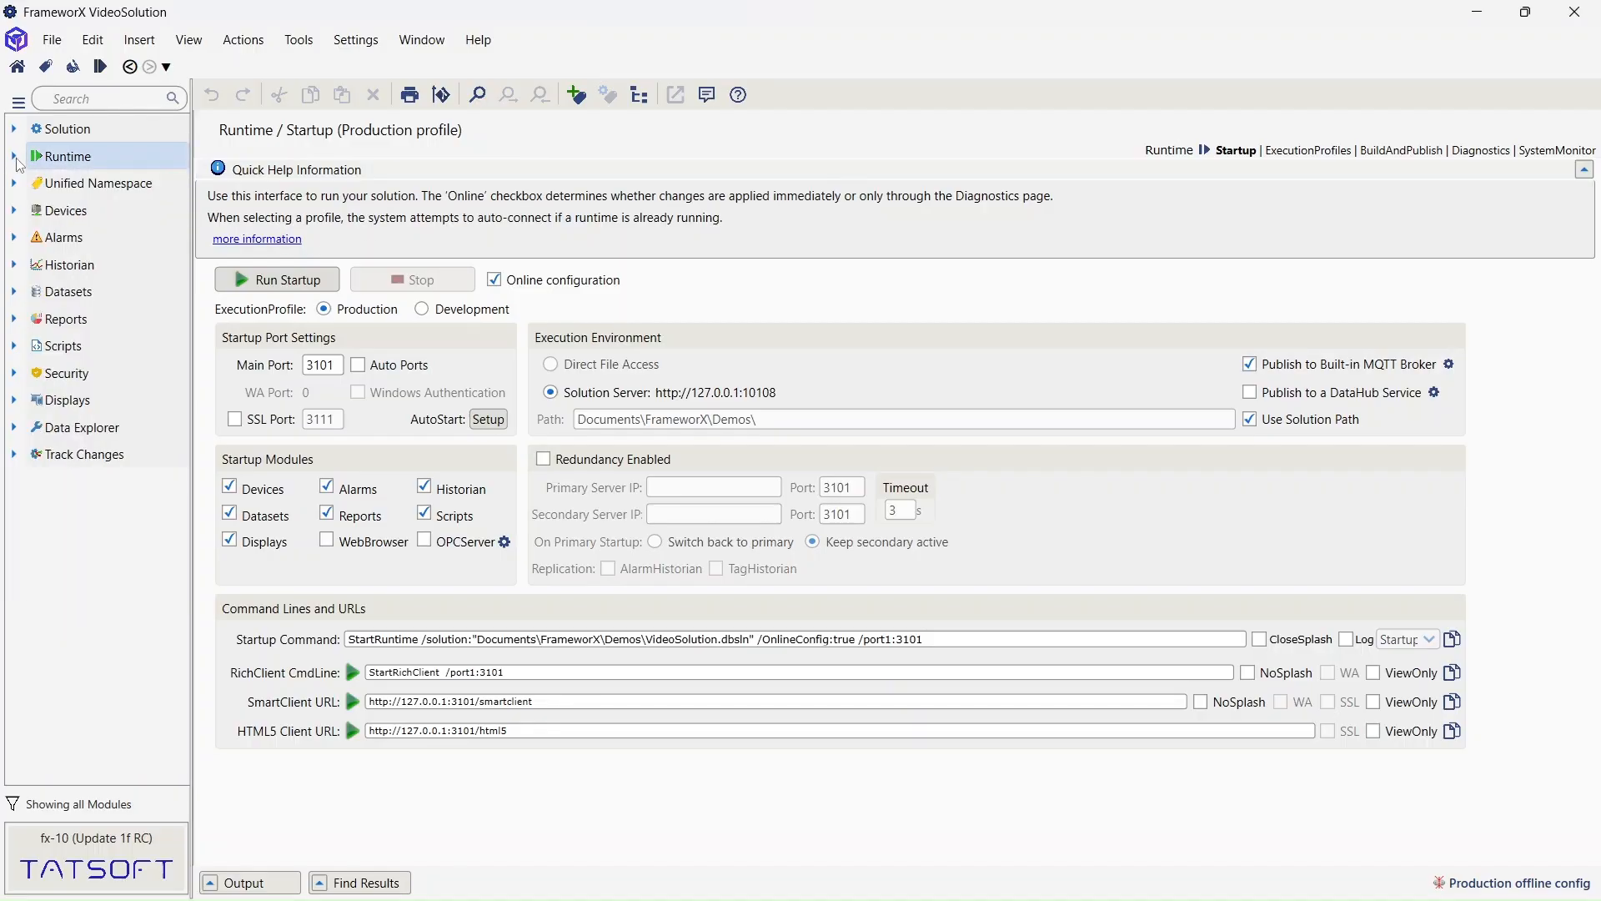
pyautogui.click(12, 345)
pyautogui.click(80, 382)
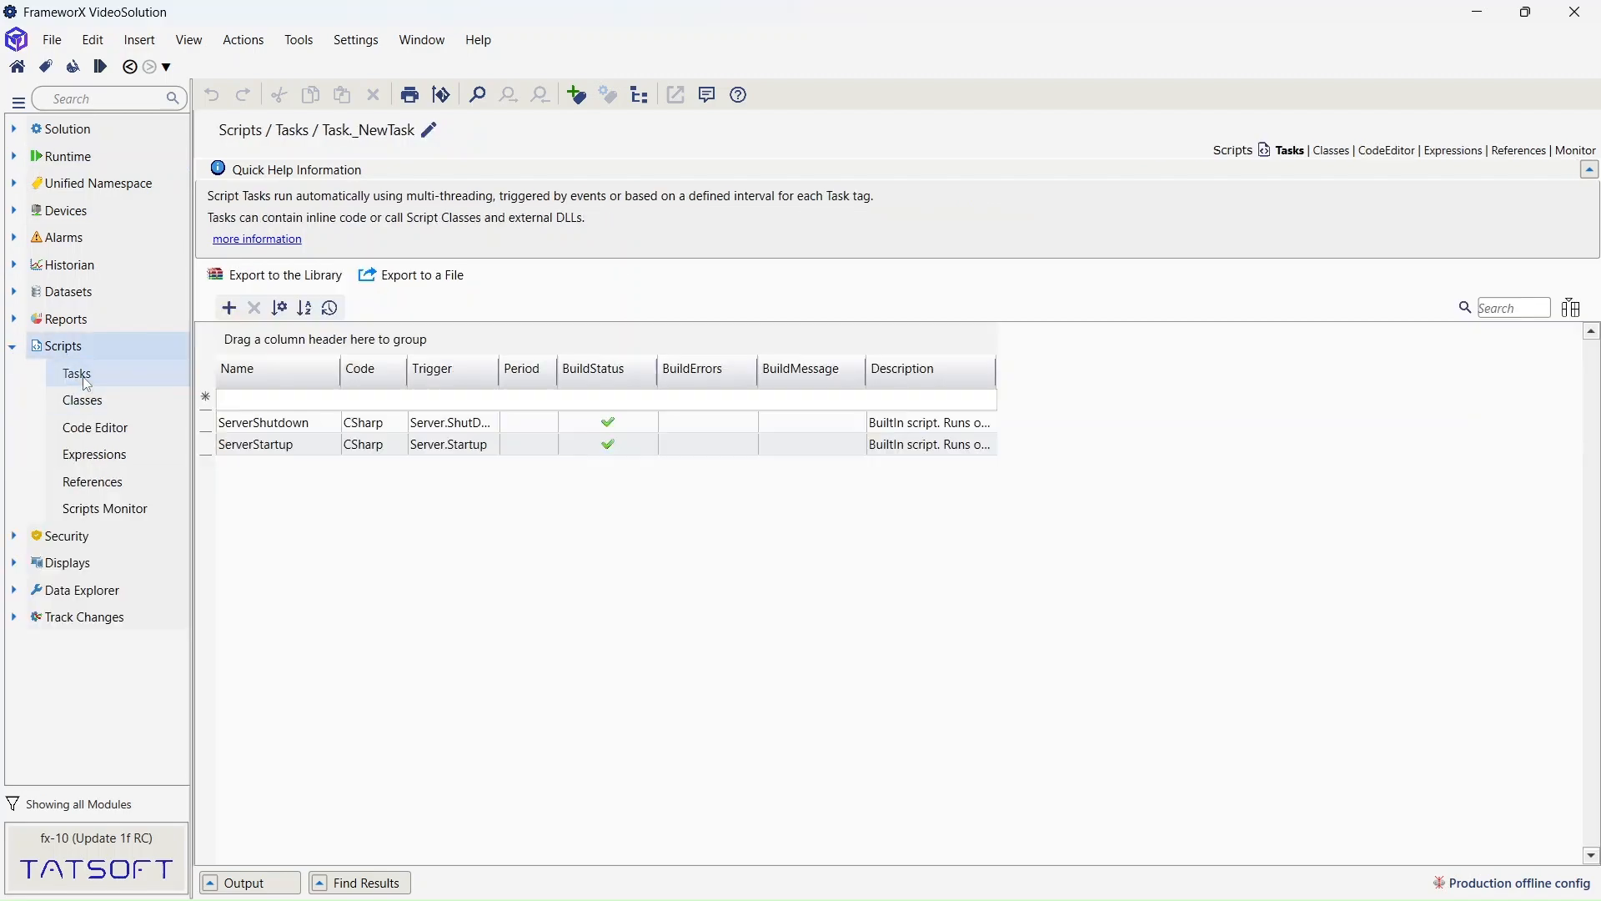
pyautogui.click(228, 309)
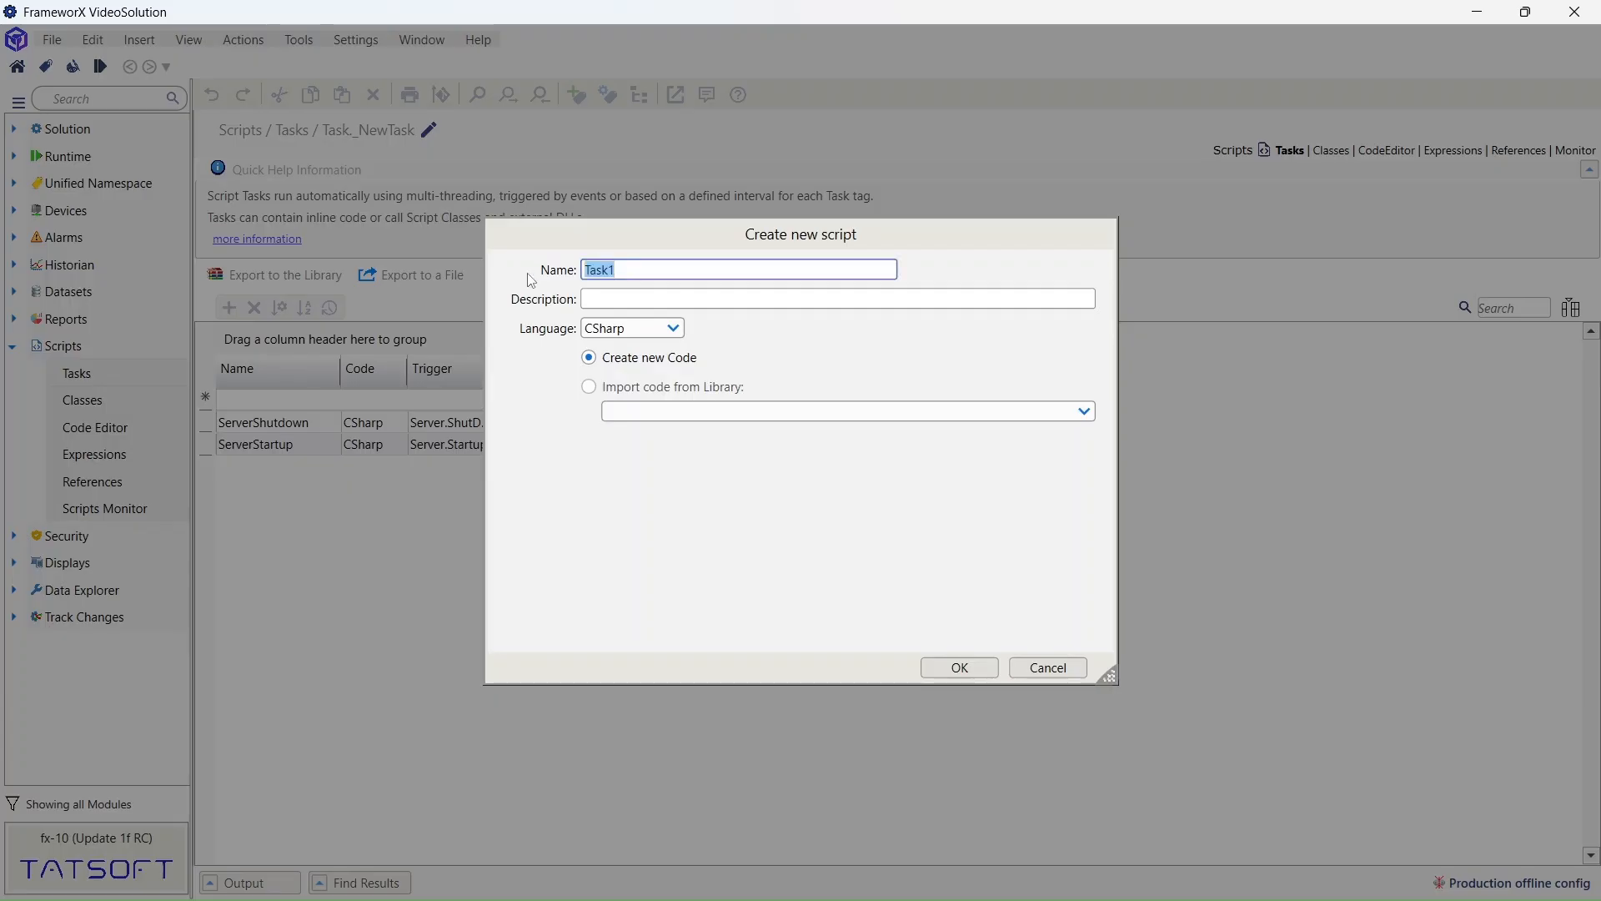
pyautogui.write('ProductAdd')
pyautogui.click(618, 327)
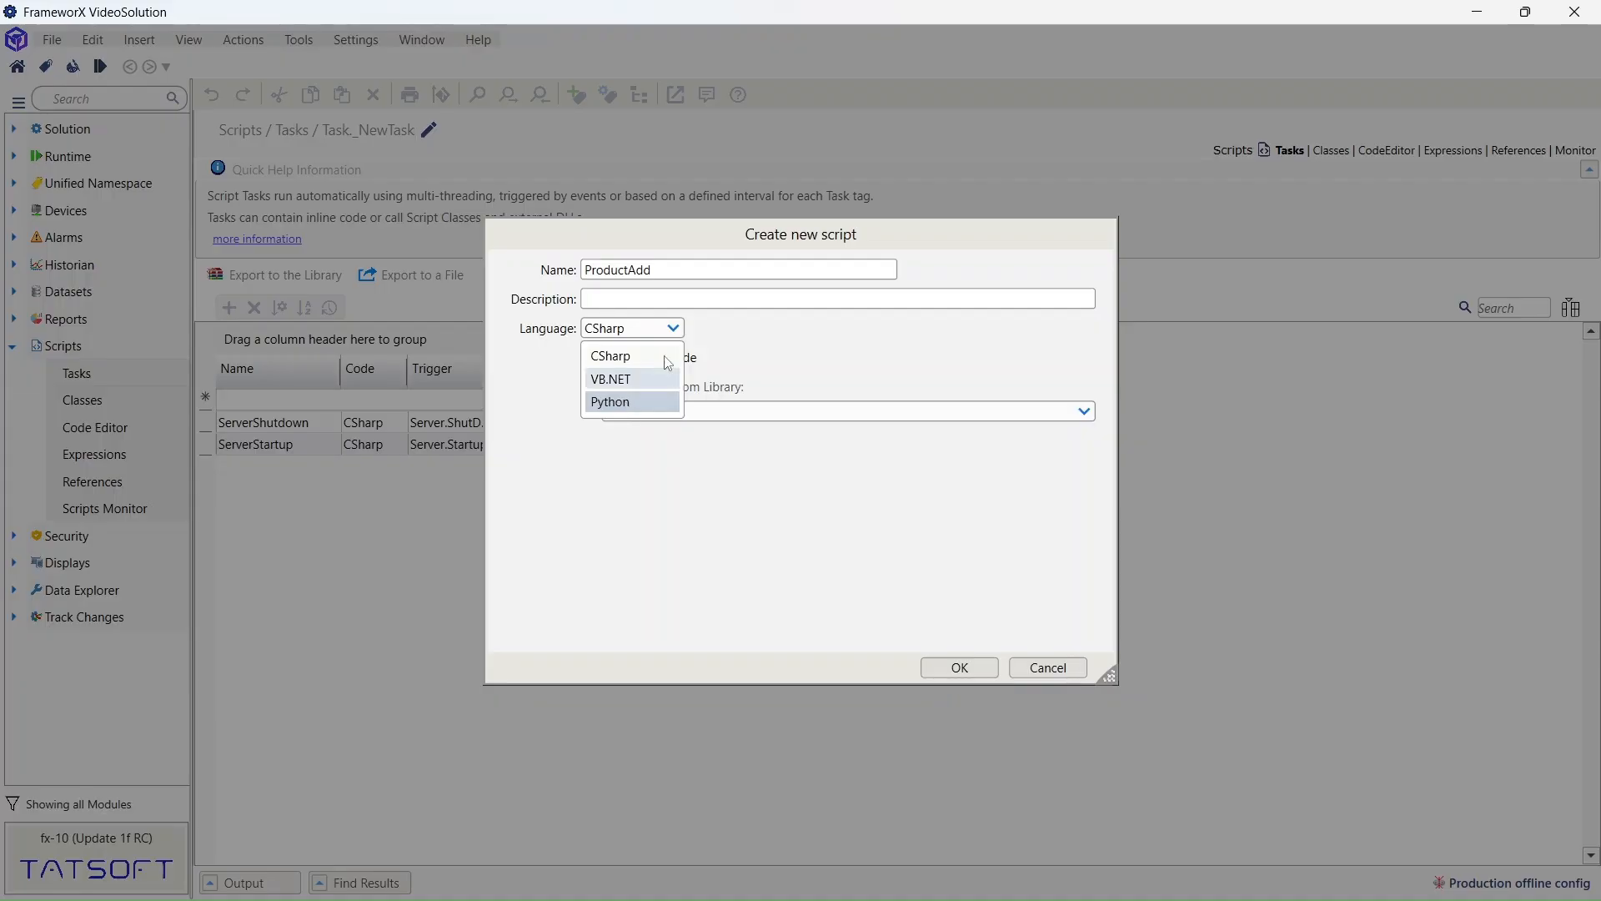
pyautogui.click(594, 358)
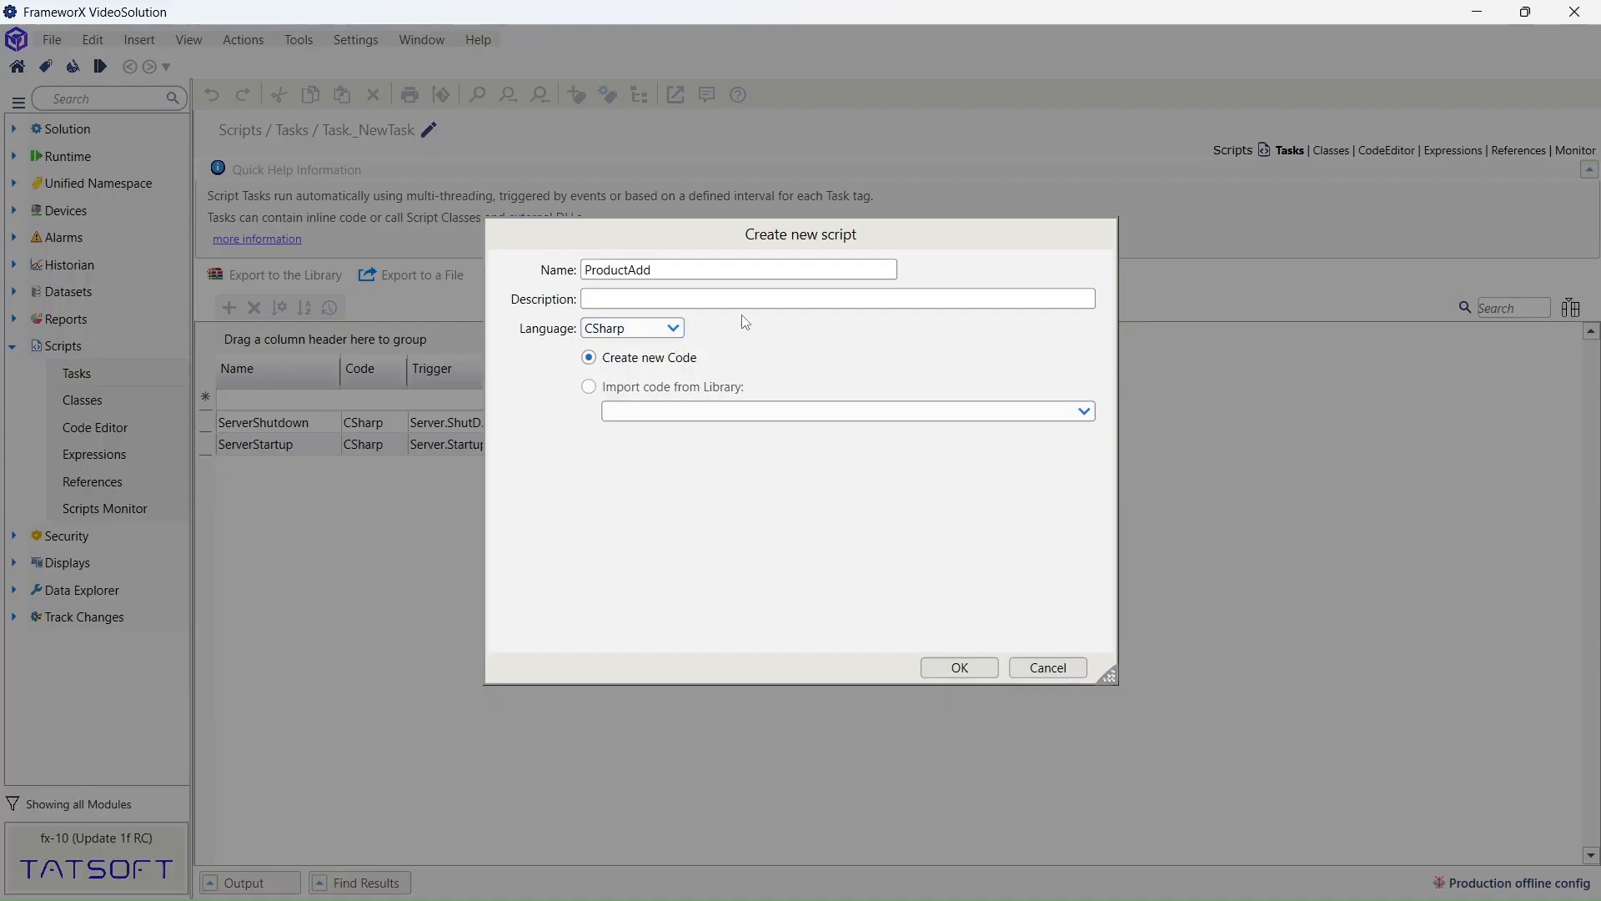
pyautogui.click(950, 674)
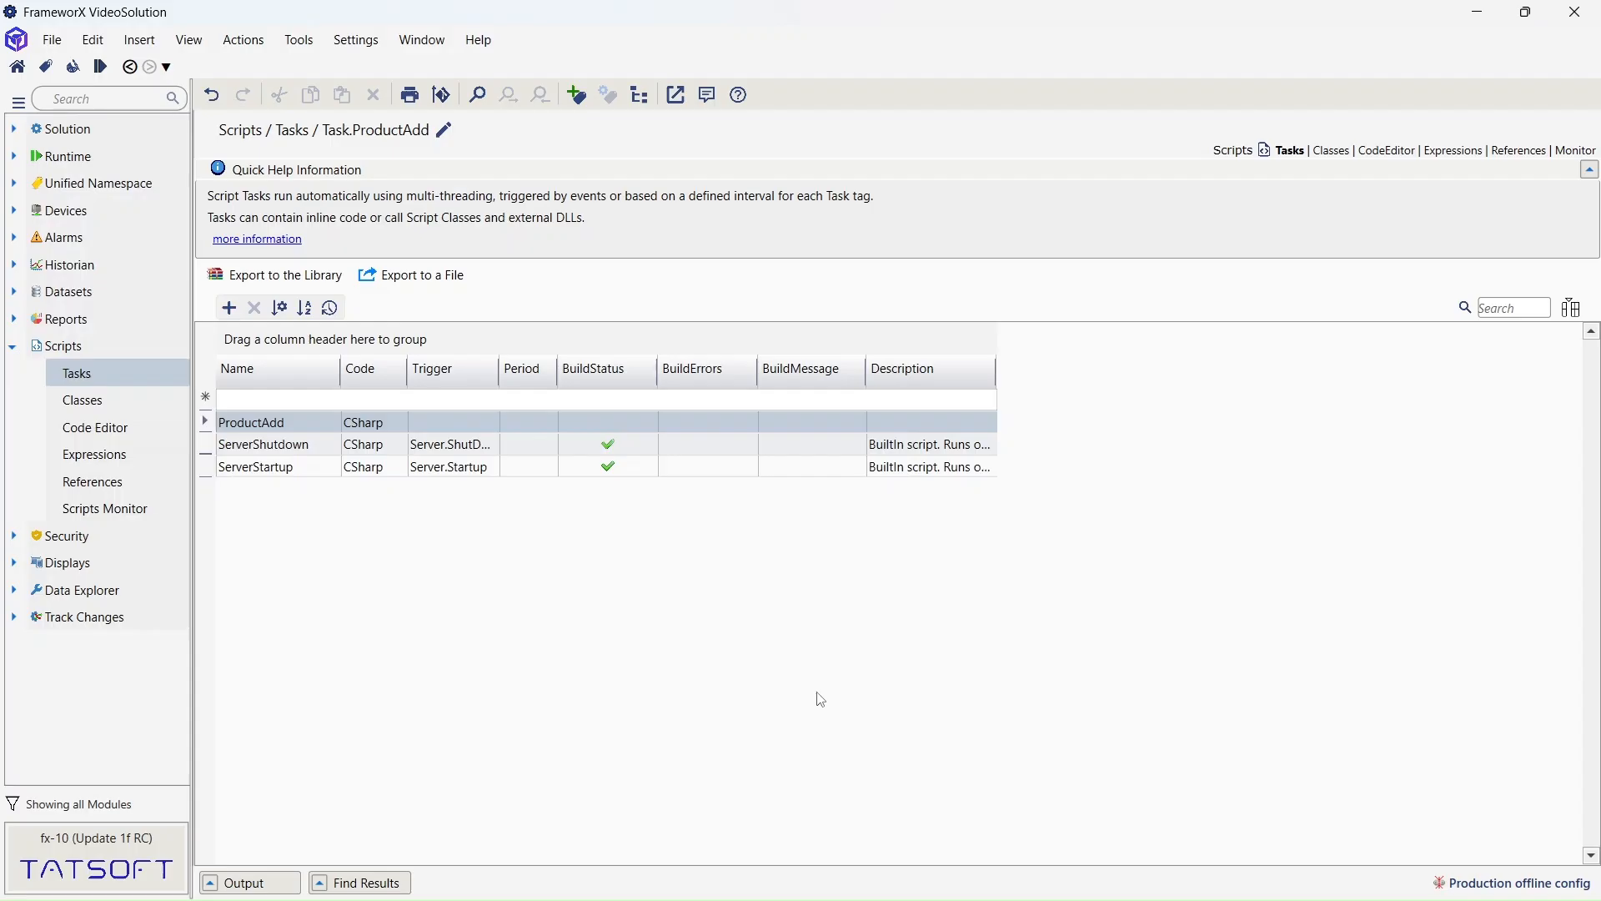
pyautogui.click(104, 435)
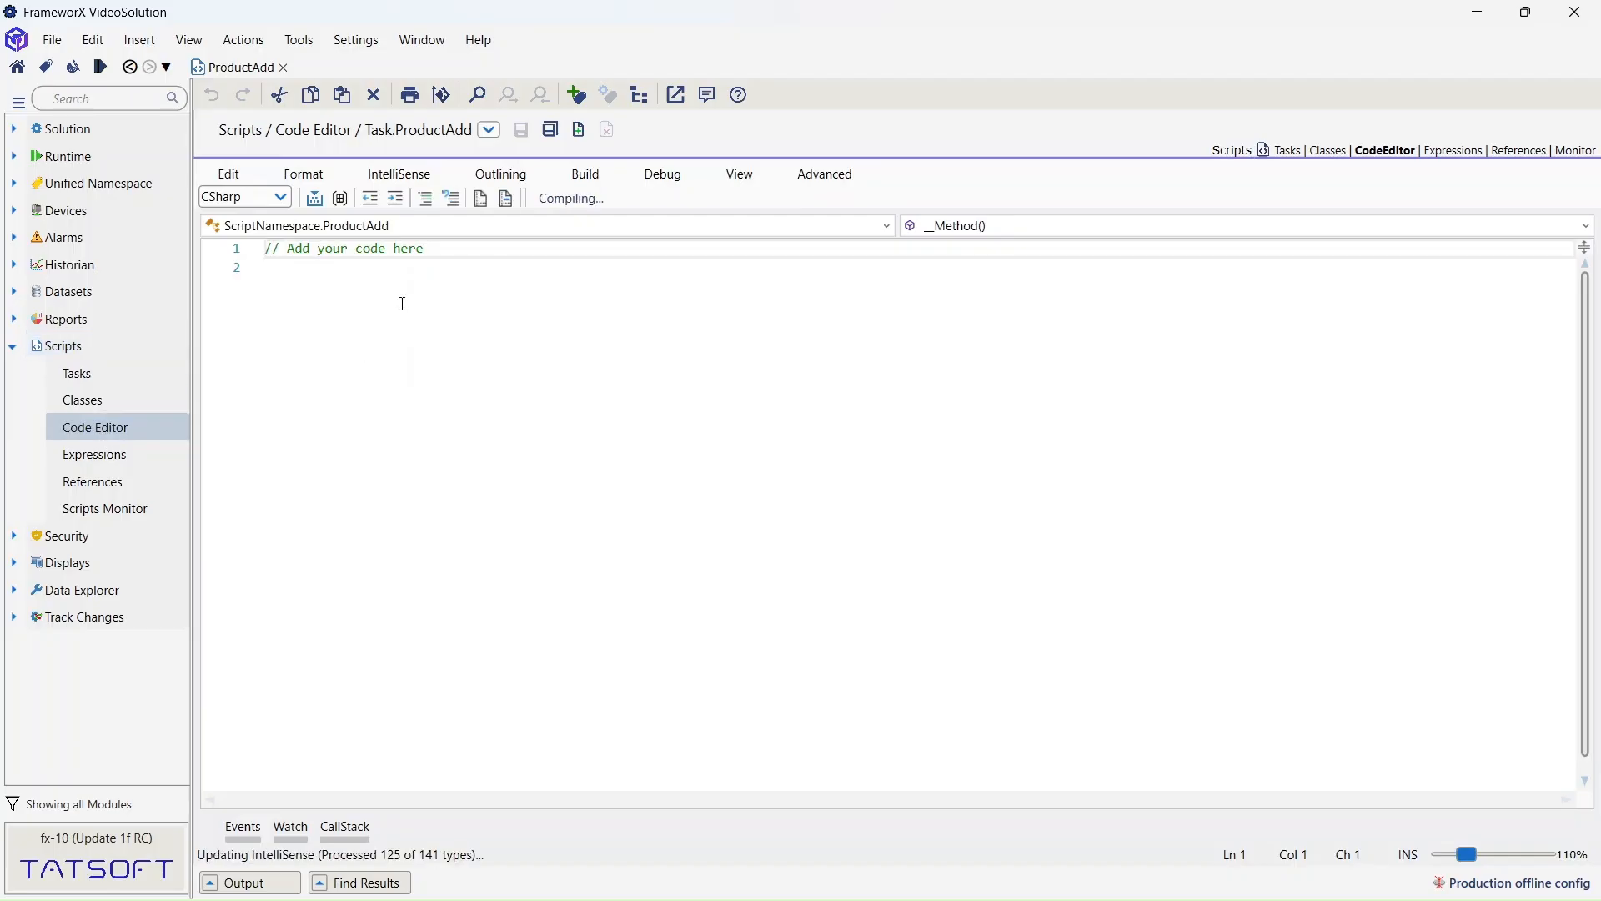
pyautogui.moveTo(443, 254); pyautogui.dragTo(242, 250)
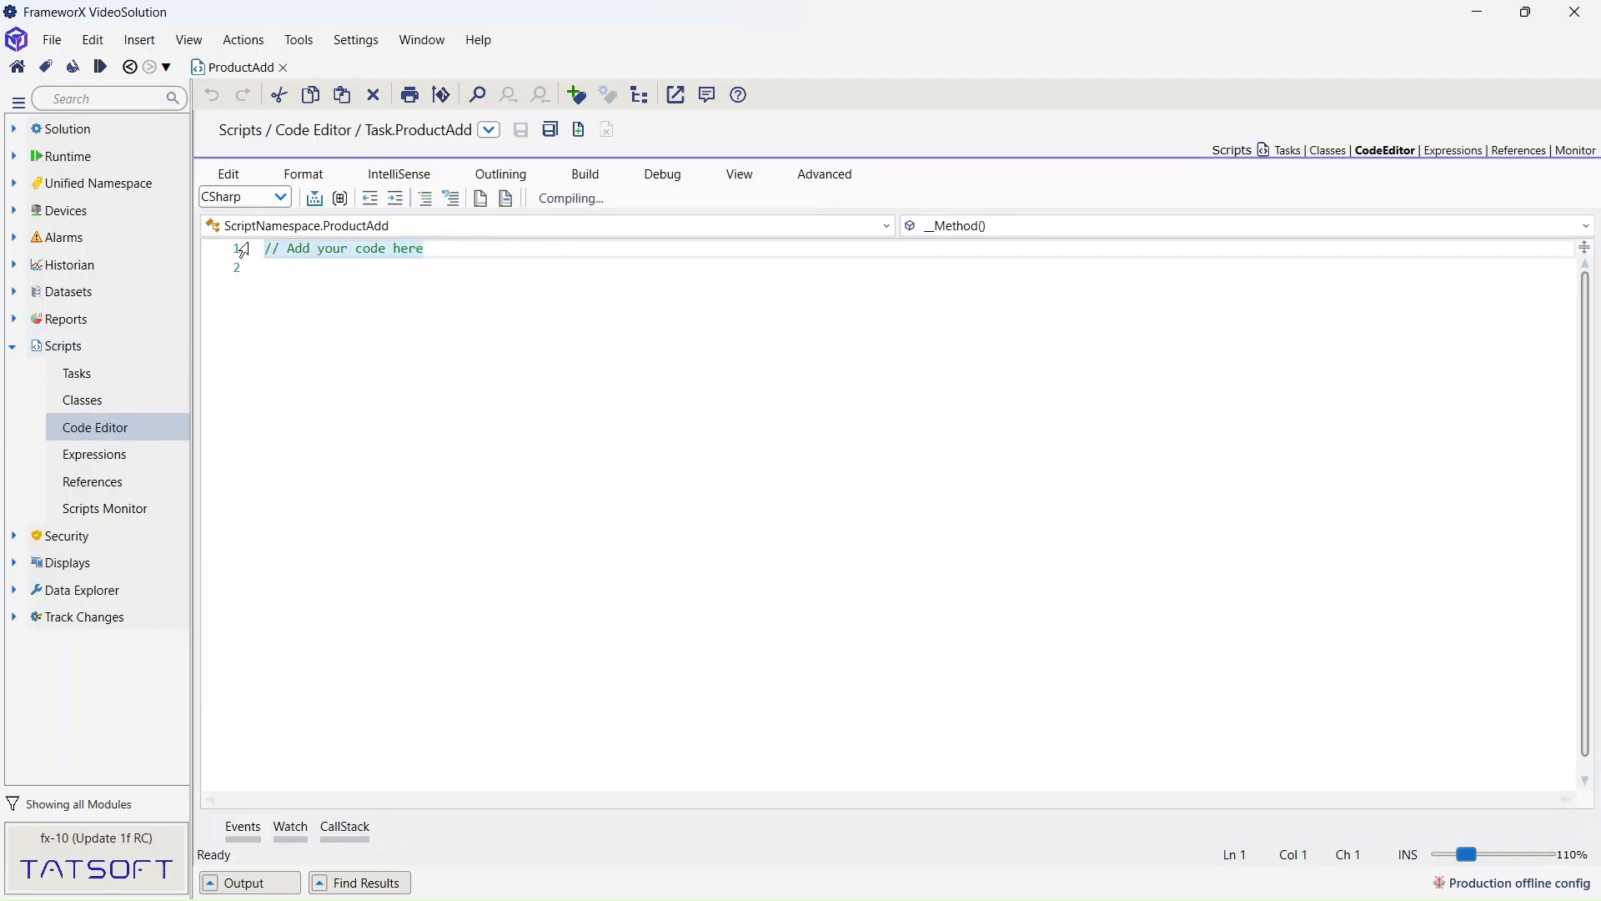
pyautogui.press('Delete')
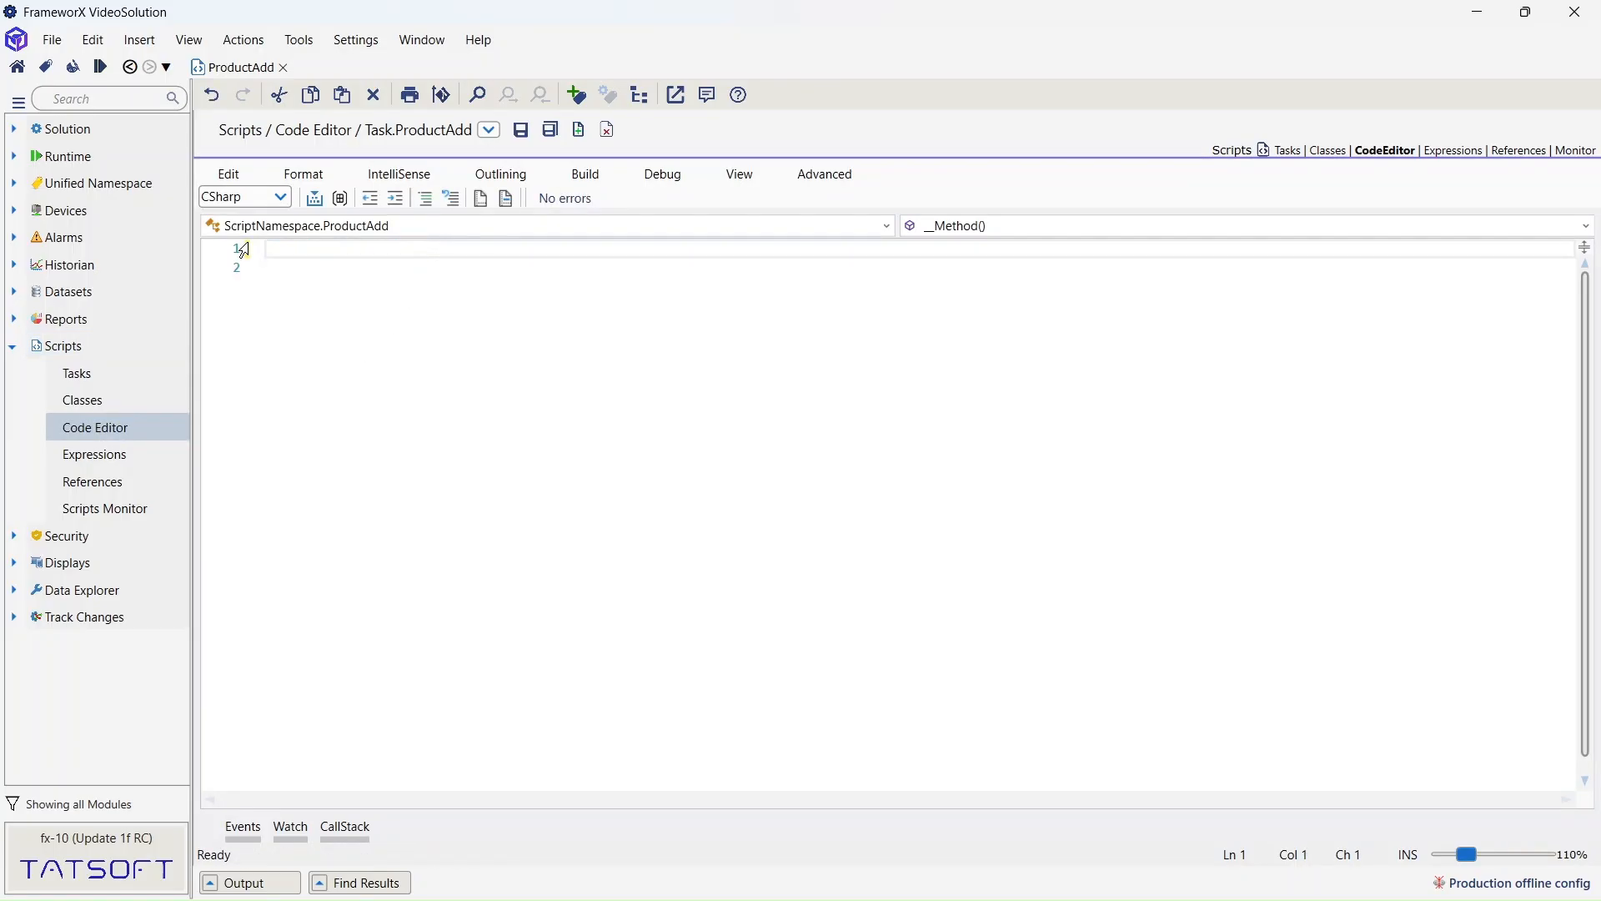
pyautogui.write('@tag')
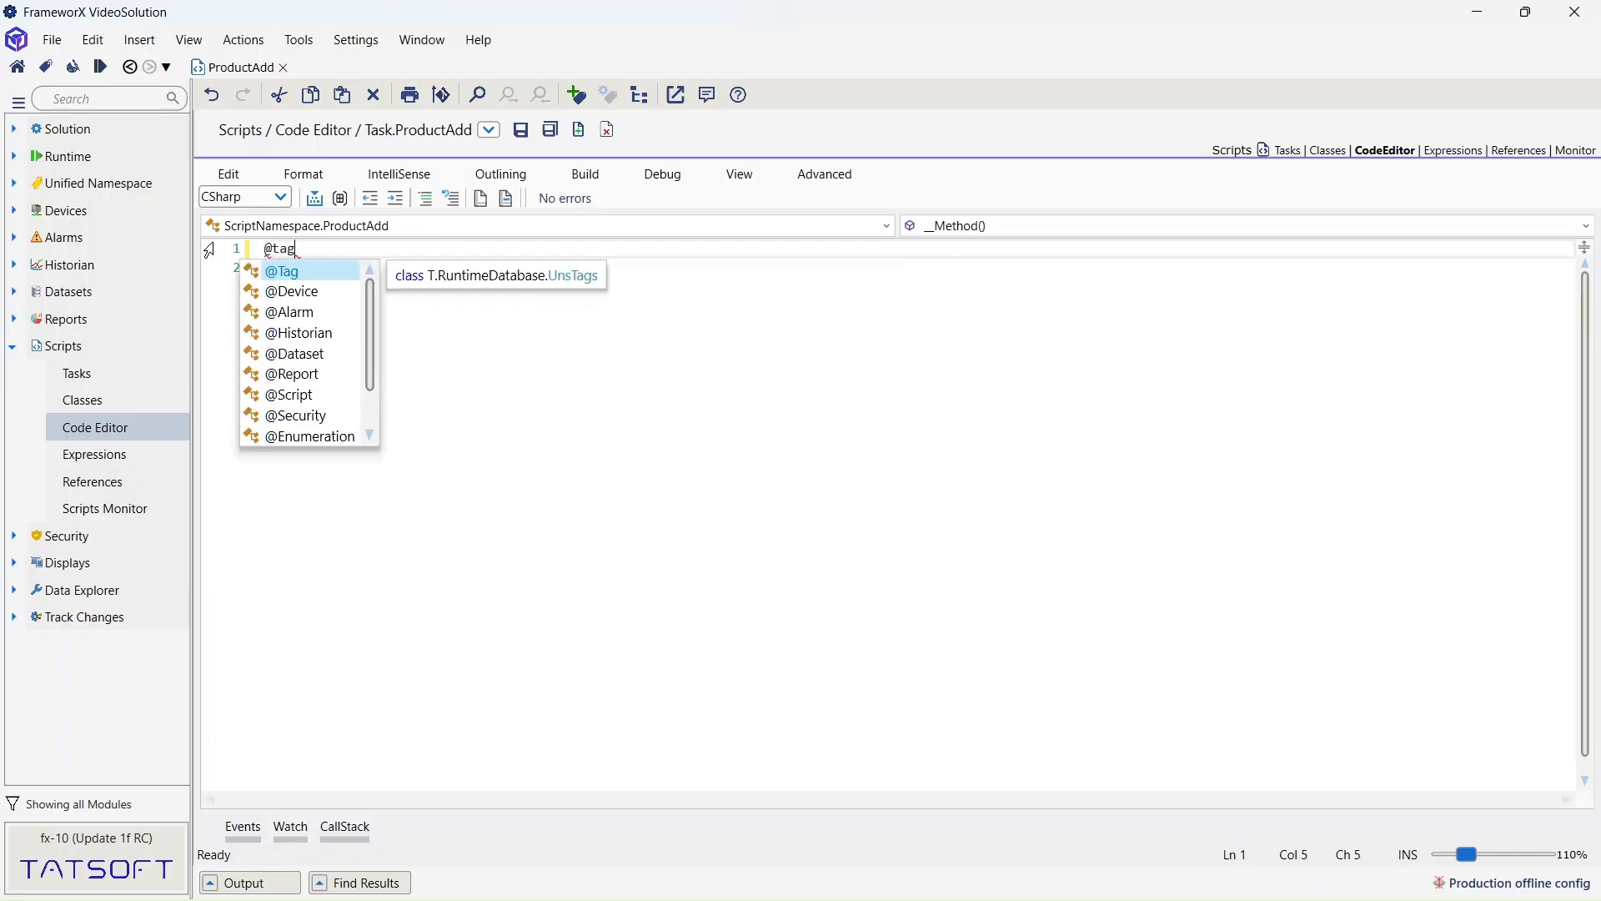
pyautogui.write('.ProductTotal=')
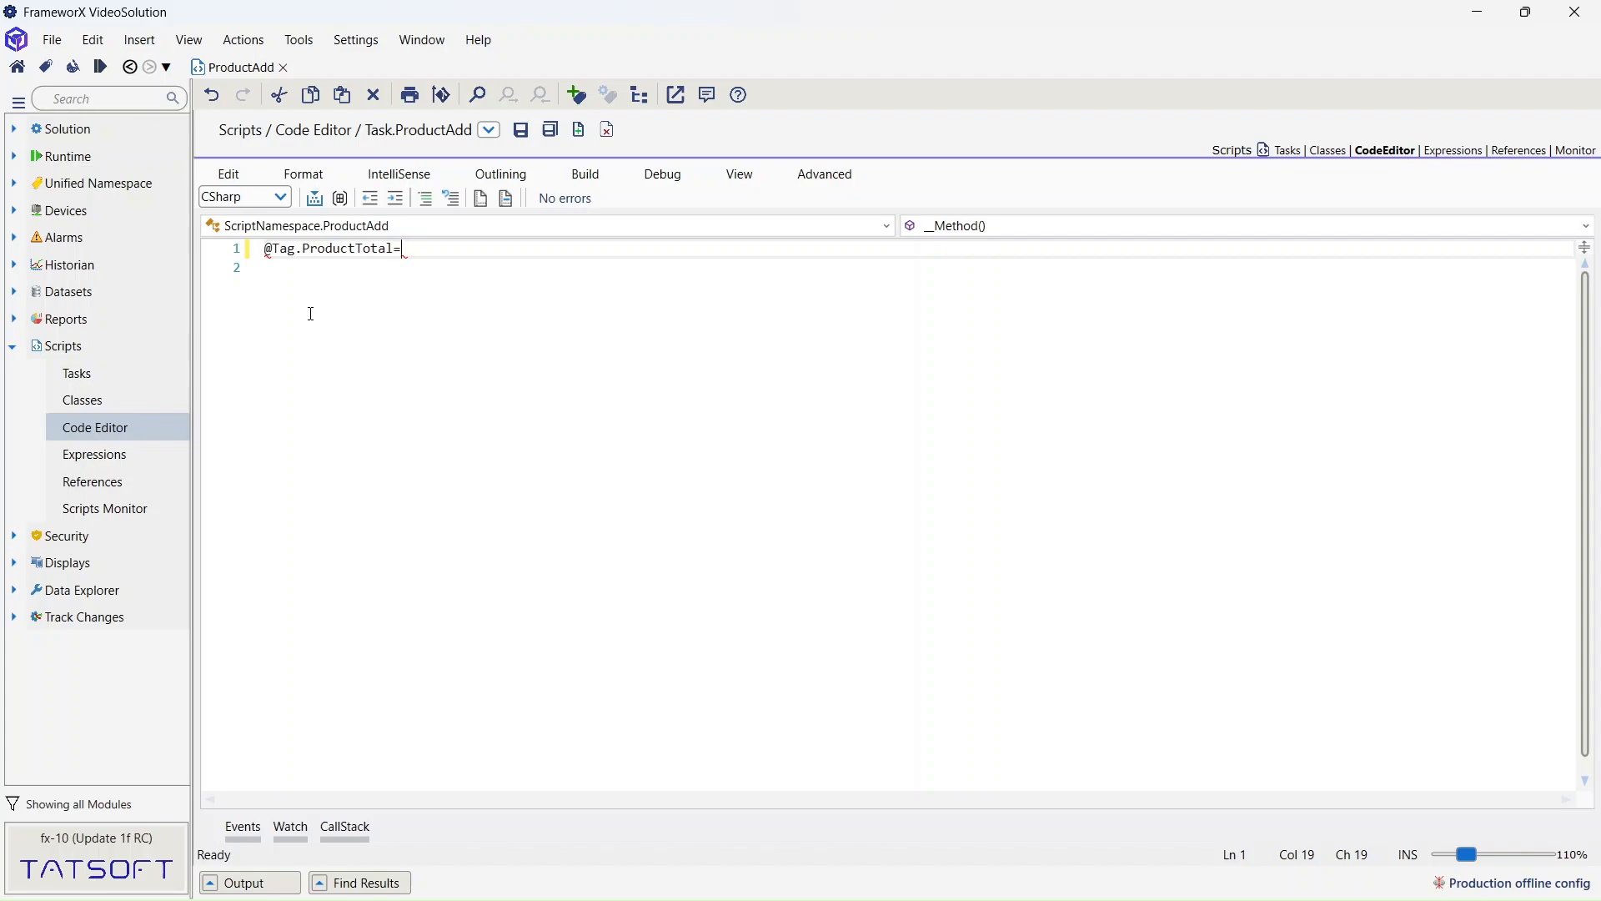
pyautogui.write('@tag')
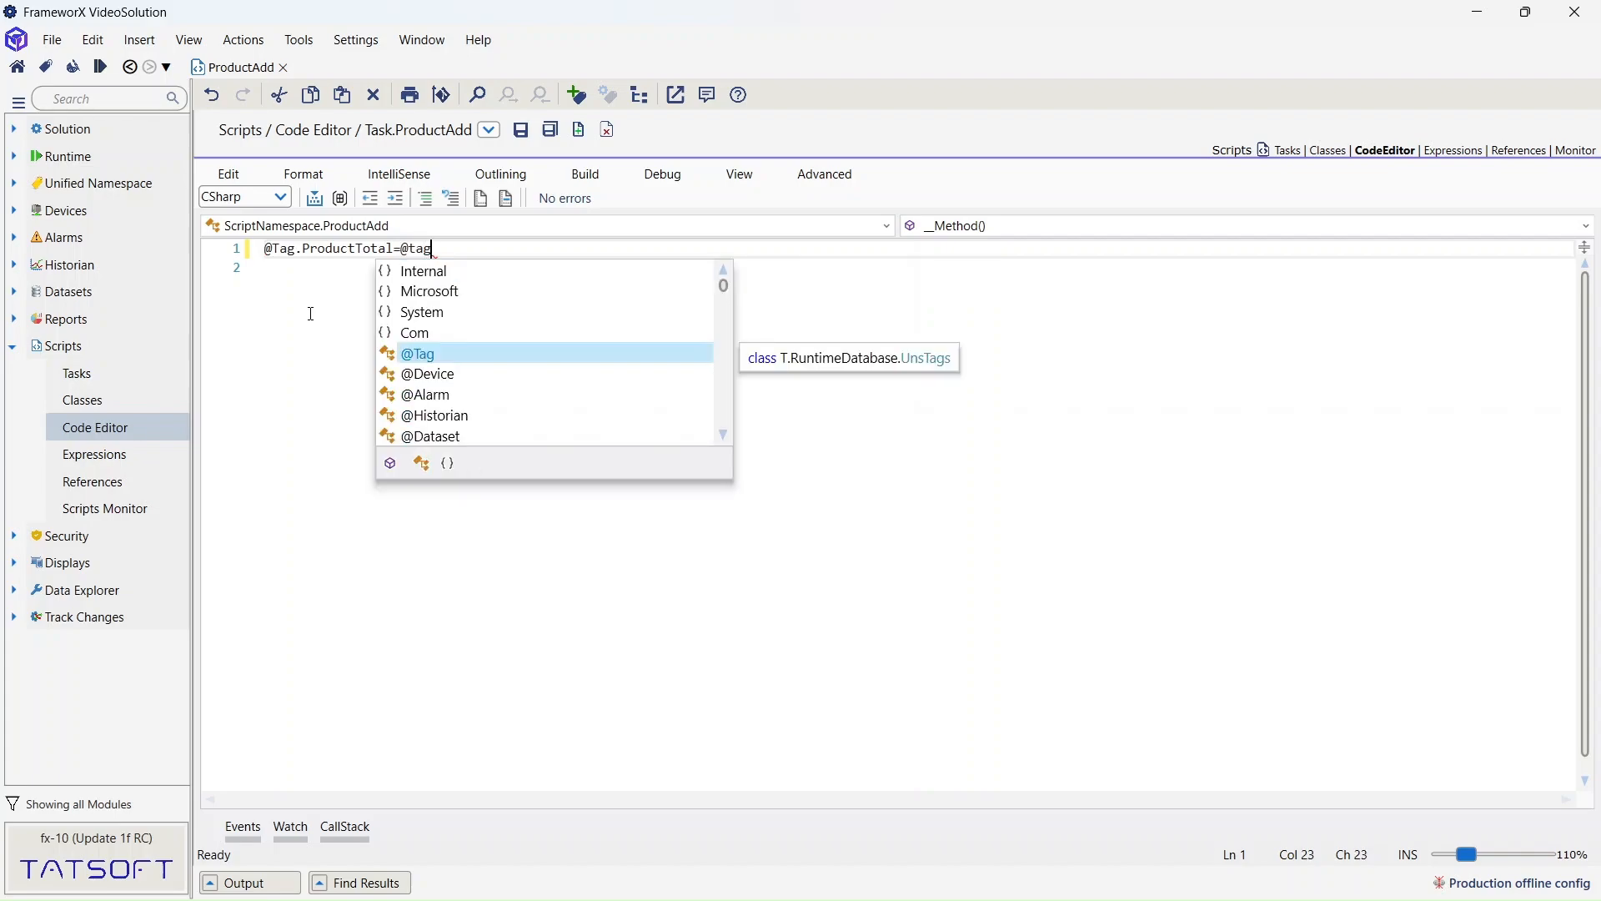
pyautogui.write('.')
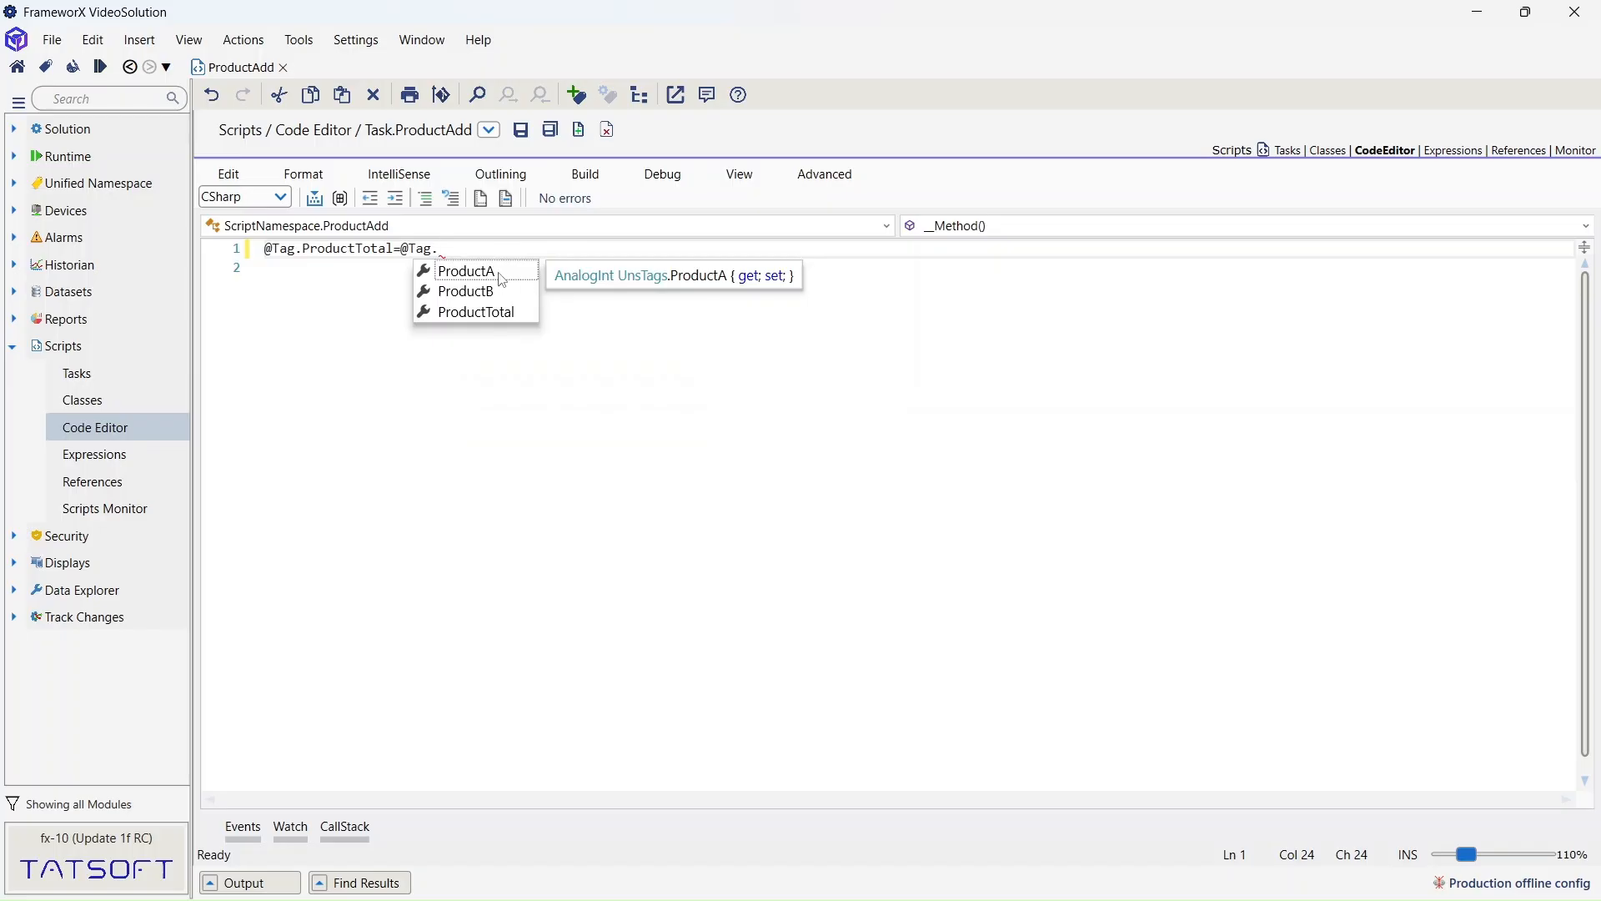
pyautogui.doubleClick(501, 281)
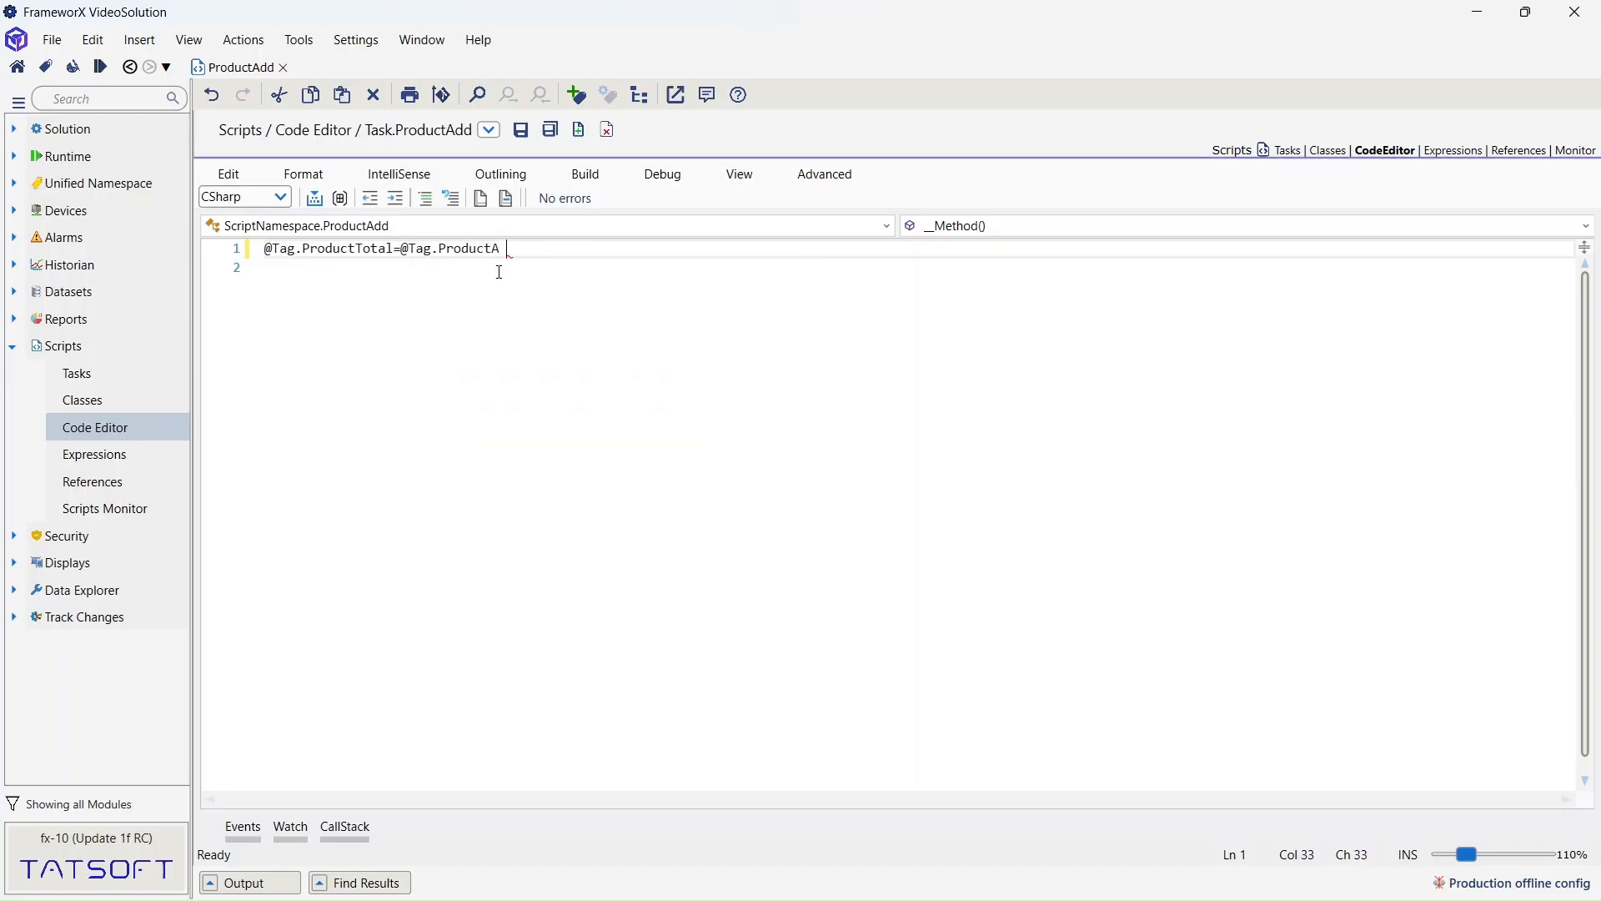
pyautogui.write('+ @tag')
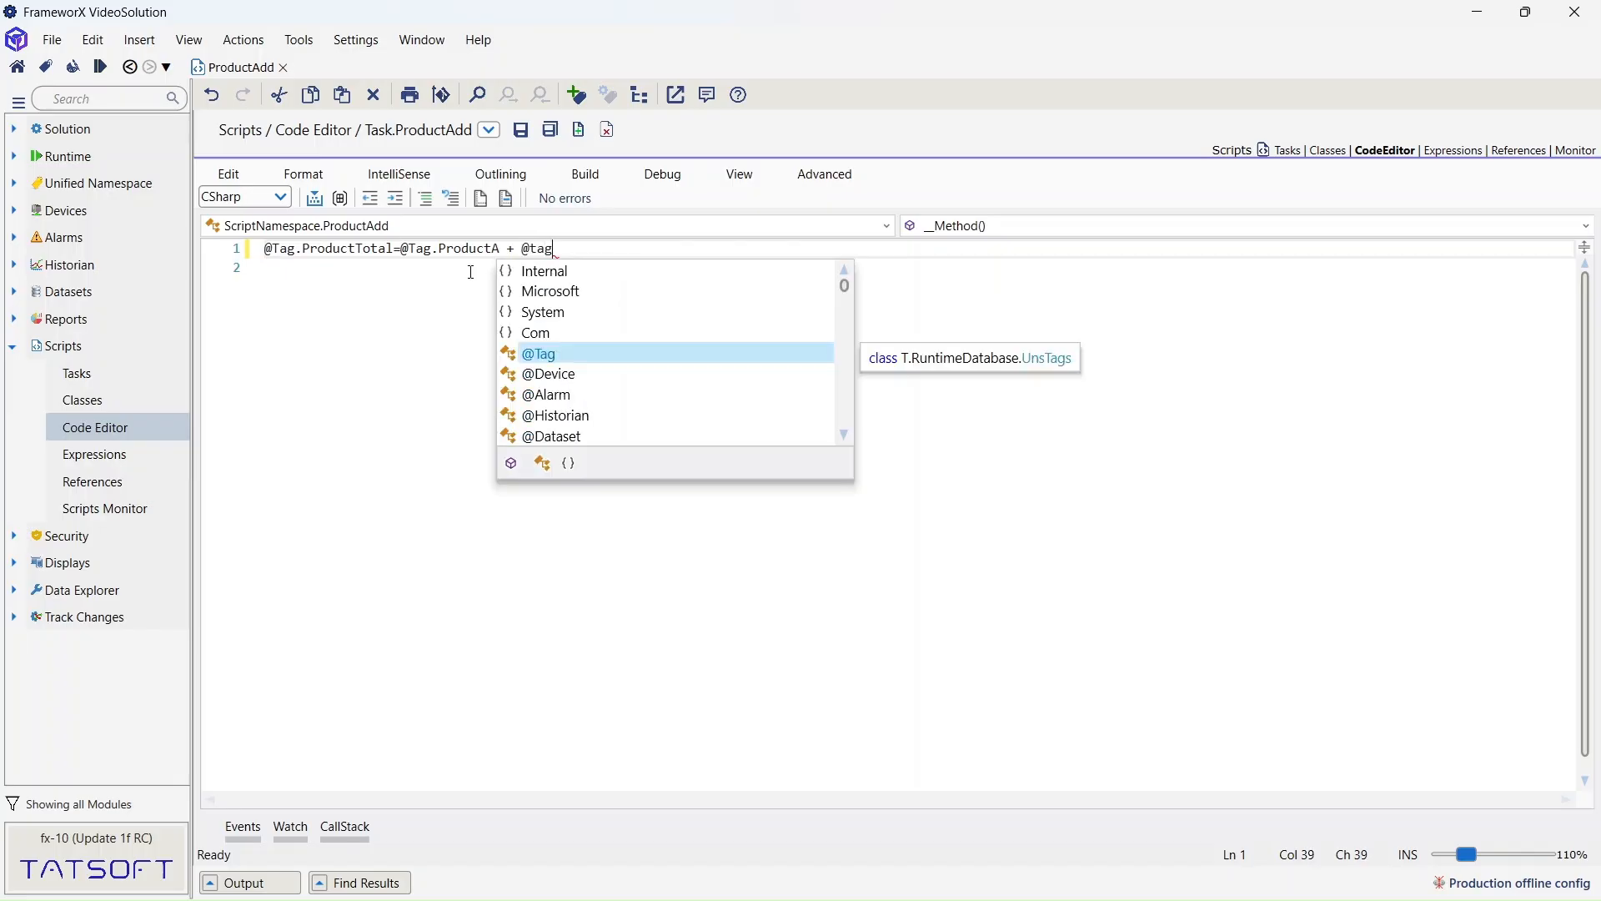
pyautogui.write('.ProductB;')
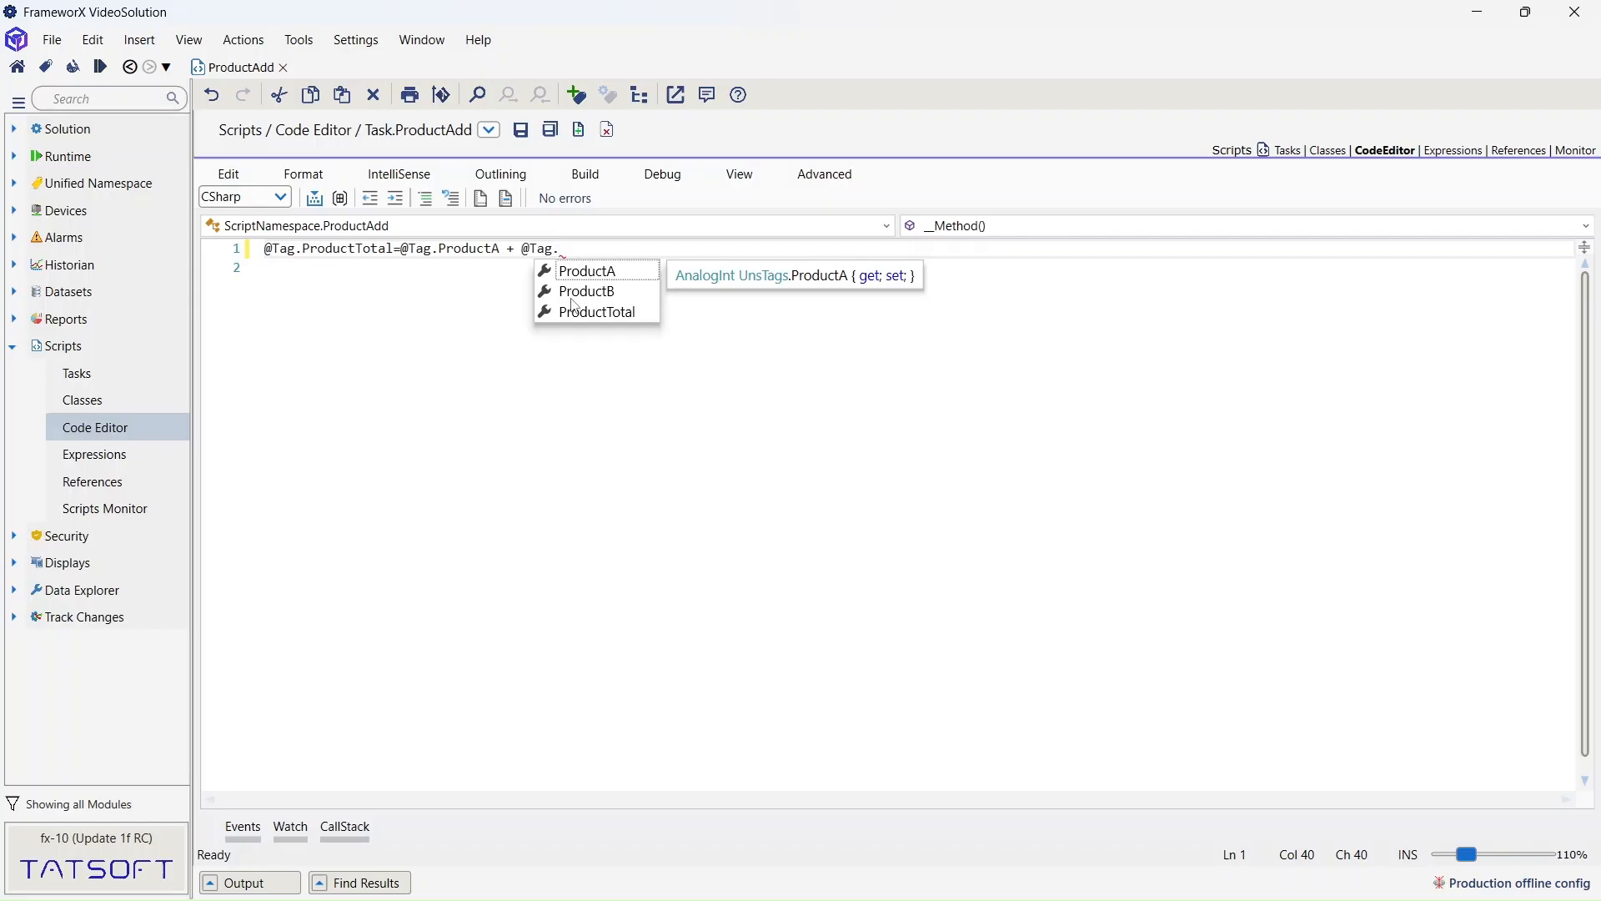
pyautogui.doubleClick(574, 291)
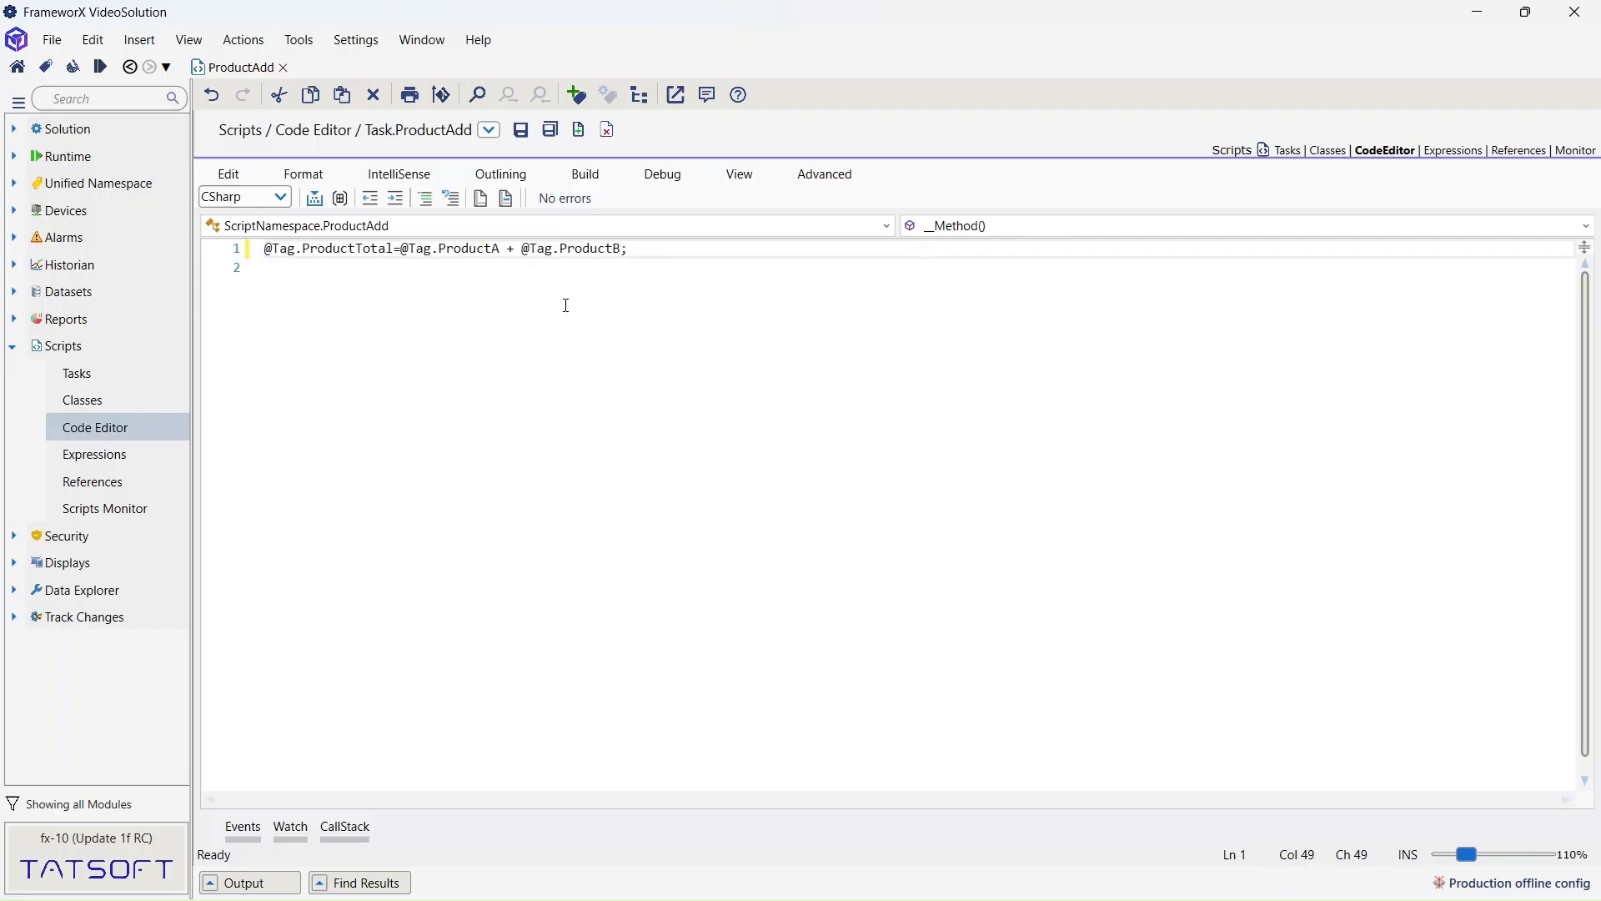
# - Compile the ProductAdd script with no errors
pyautogui.click(585, 174)
pyautogui.click(611, 200)
pyautogui.click(115, 373)
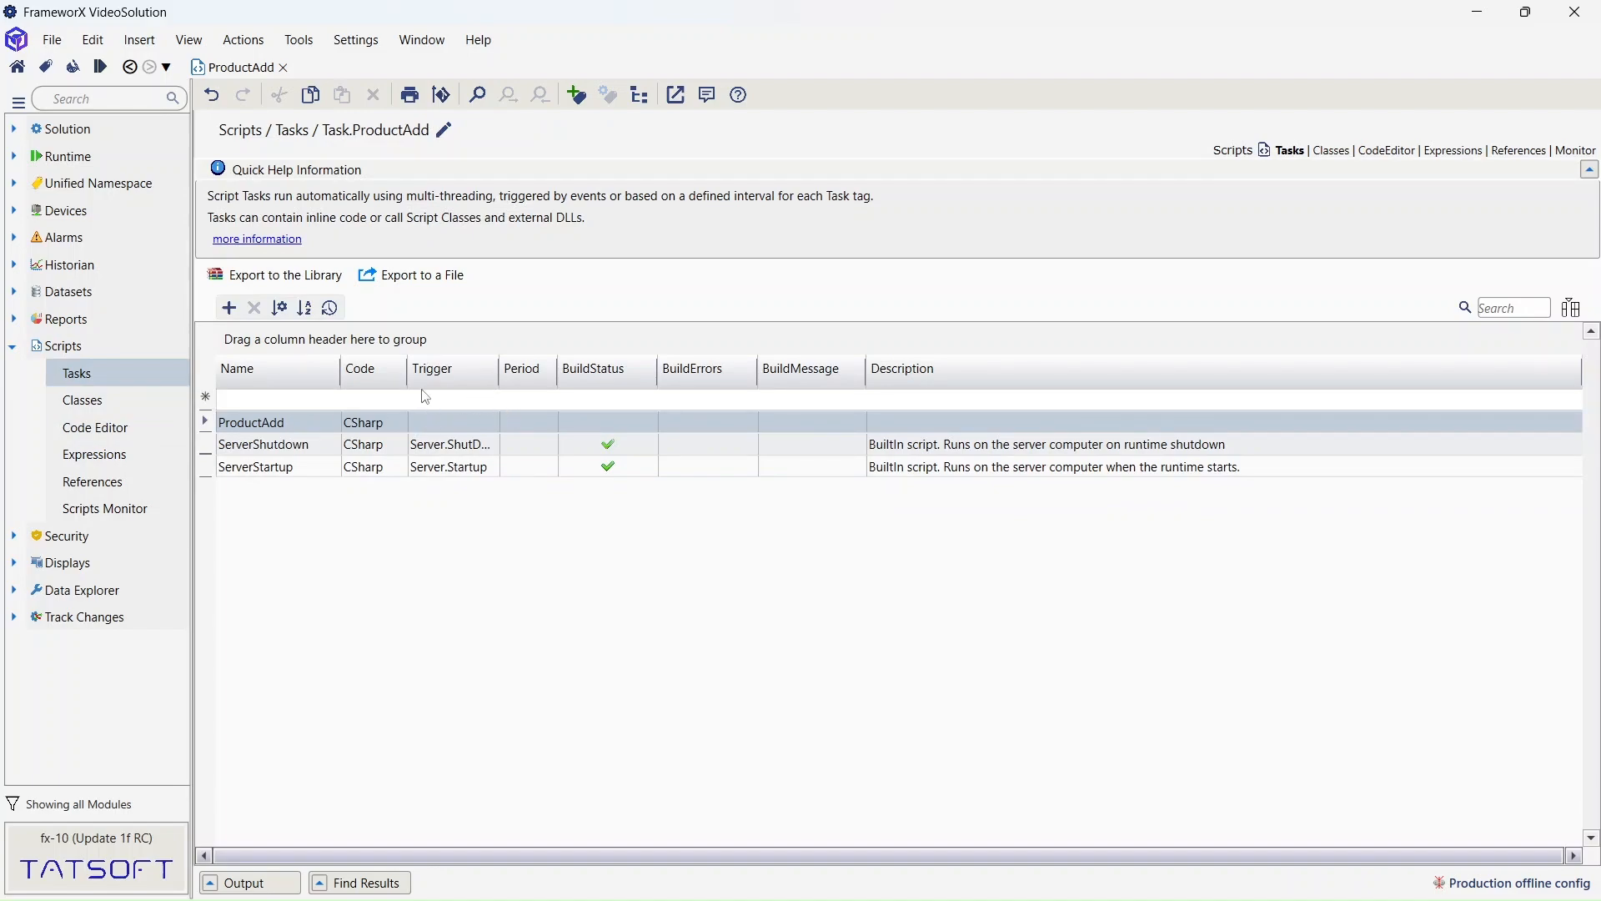
# - Set the ProductAdd task's Period to 00:00:05
pyautogui.click(462, 425)
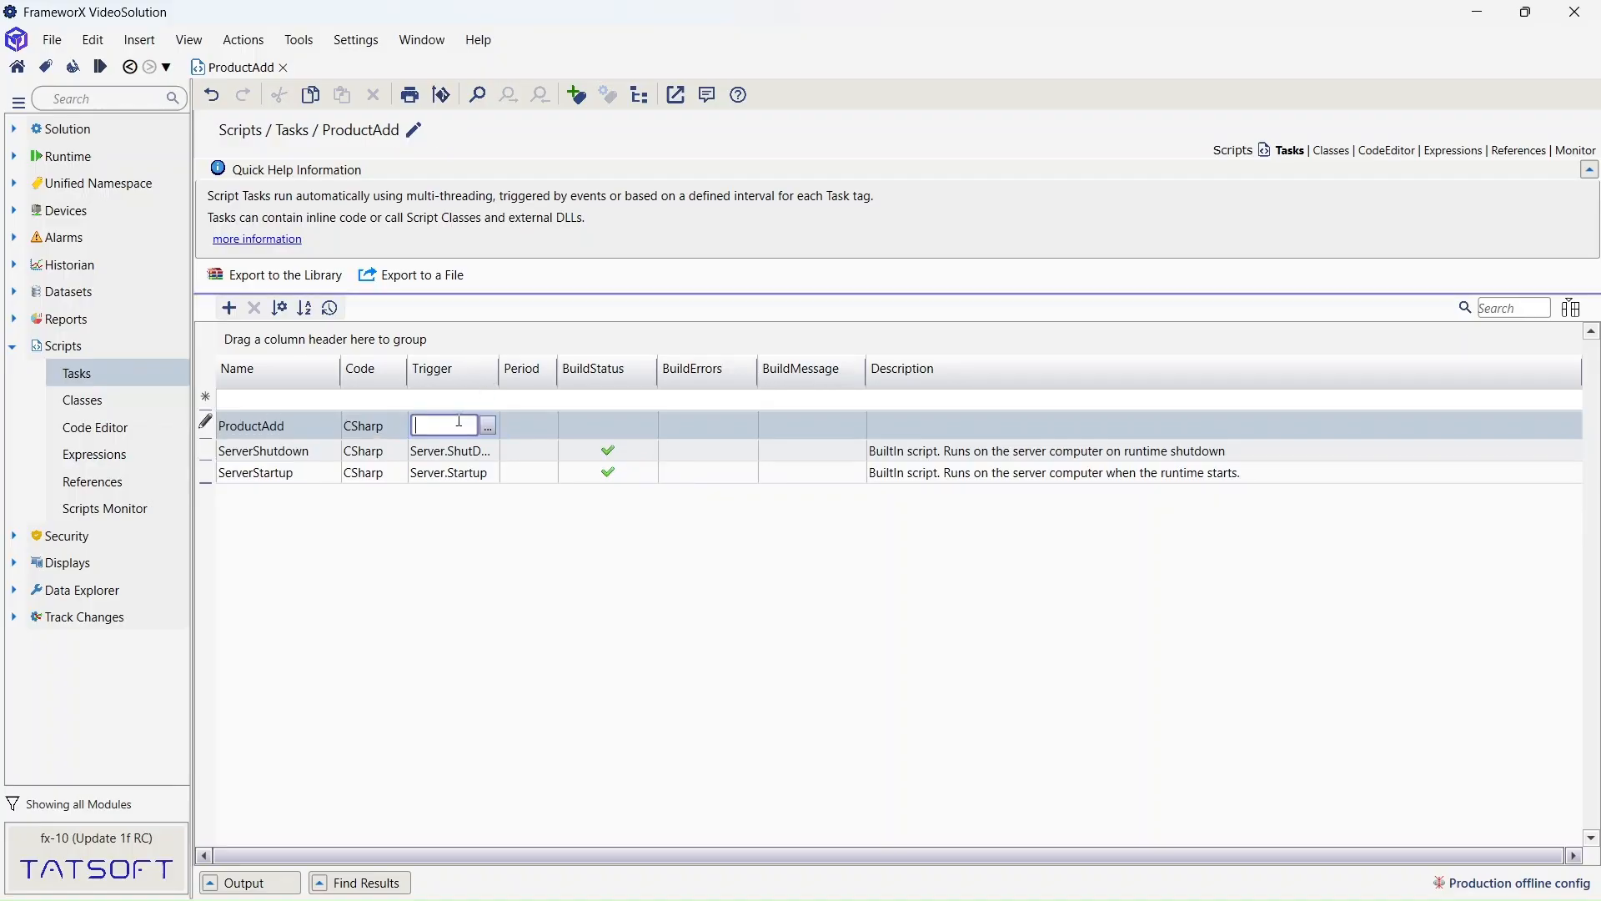
pyautogui.click(526, 427)
pyautogui.click(530, 427)
pyautogui.moveTo(553, 425); pyautogui.dragTo(551, 425)
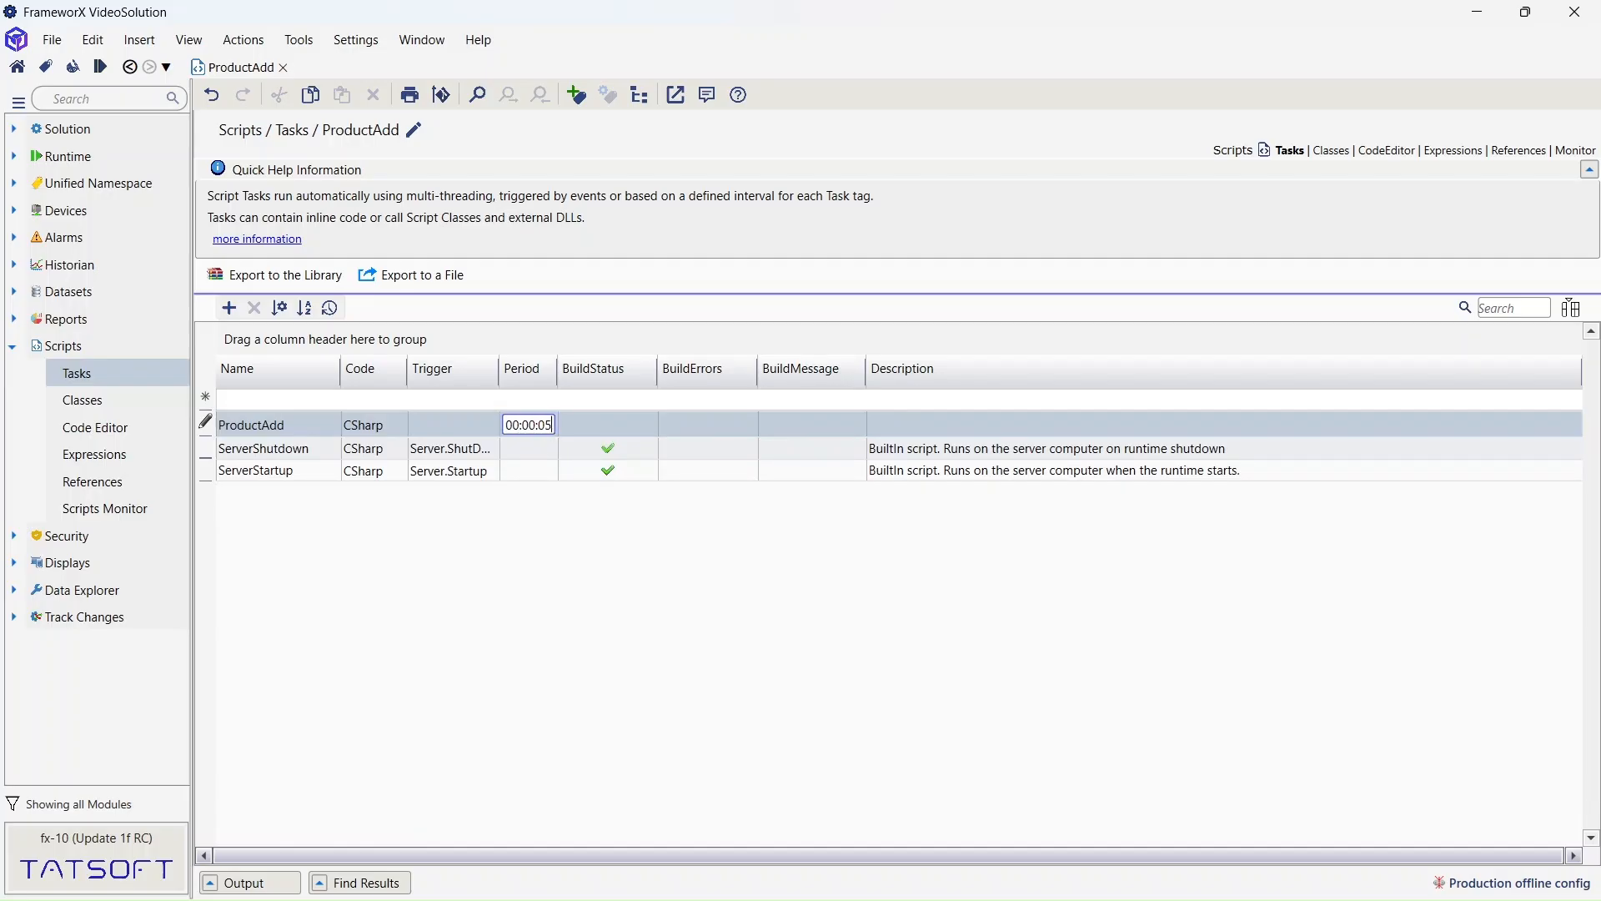
pyautogui.press('Return')
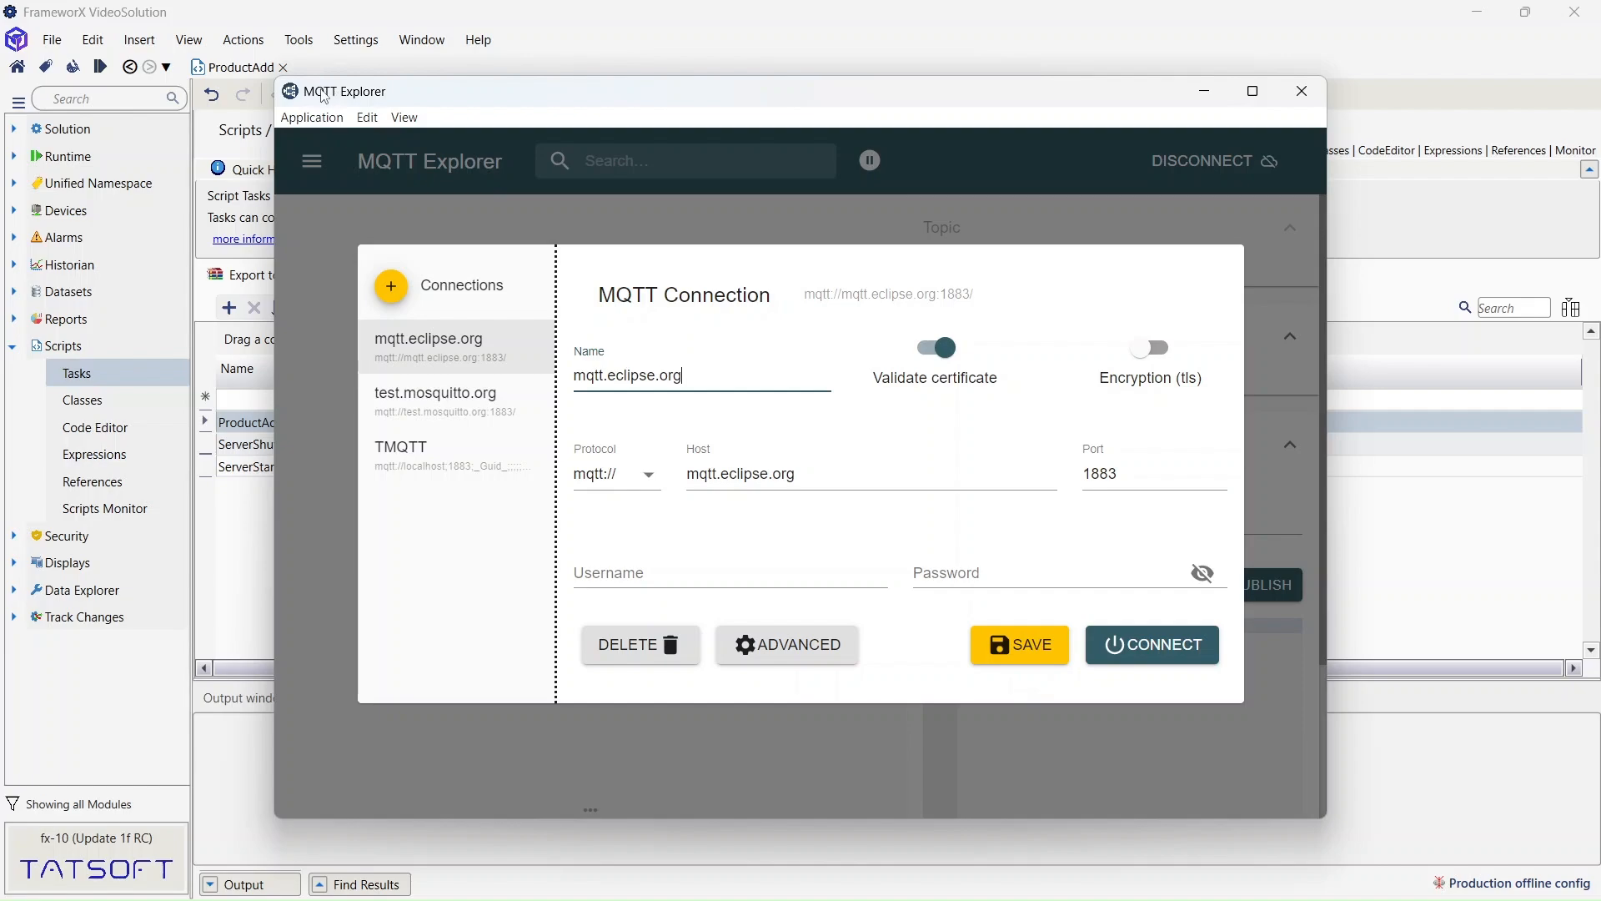
# - Connect MQTT Explorer using the TMQTT localhost connection, then return to FrameworX Designer
pyautogui.click(401, 452)
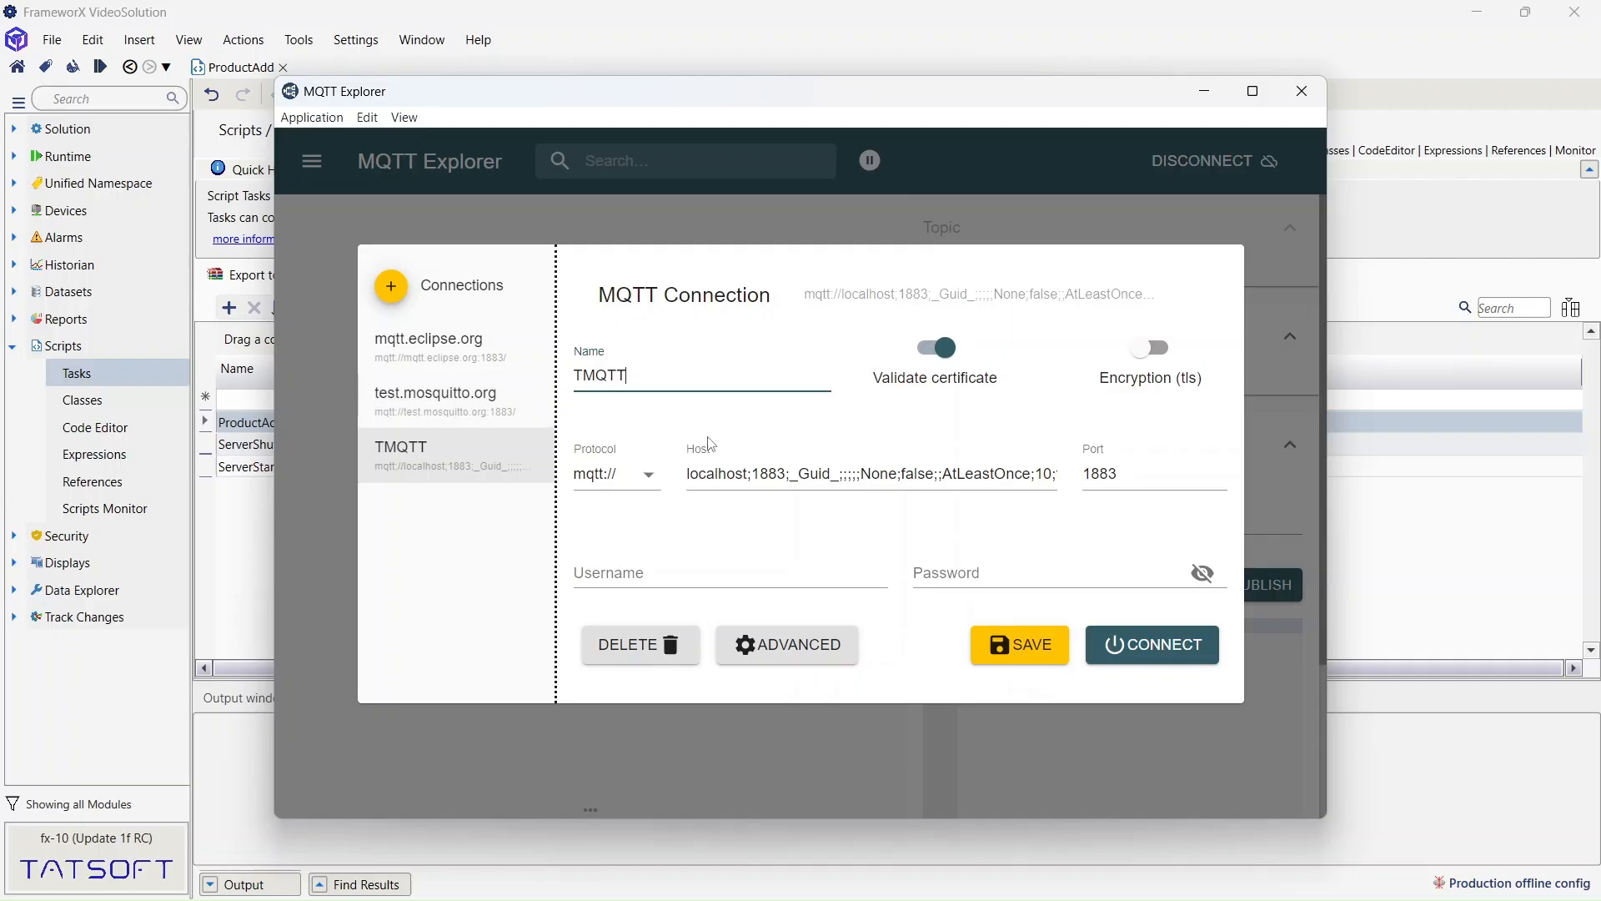
pyautogui.click(1162, 650)
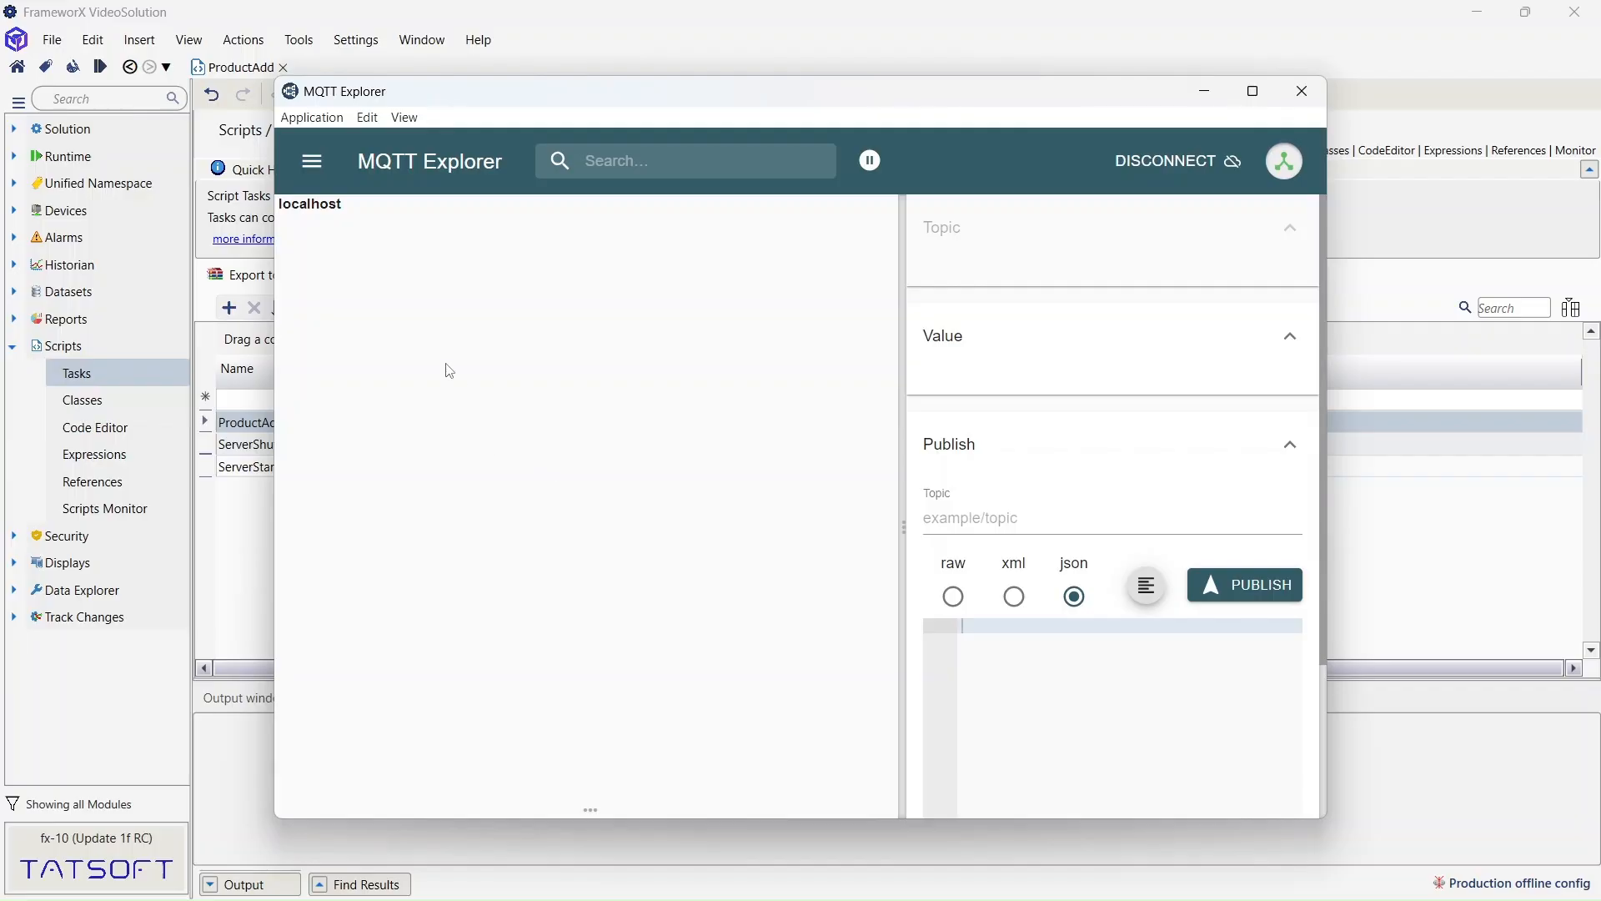
pyautogui.click(614, 25)
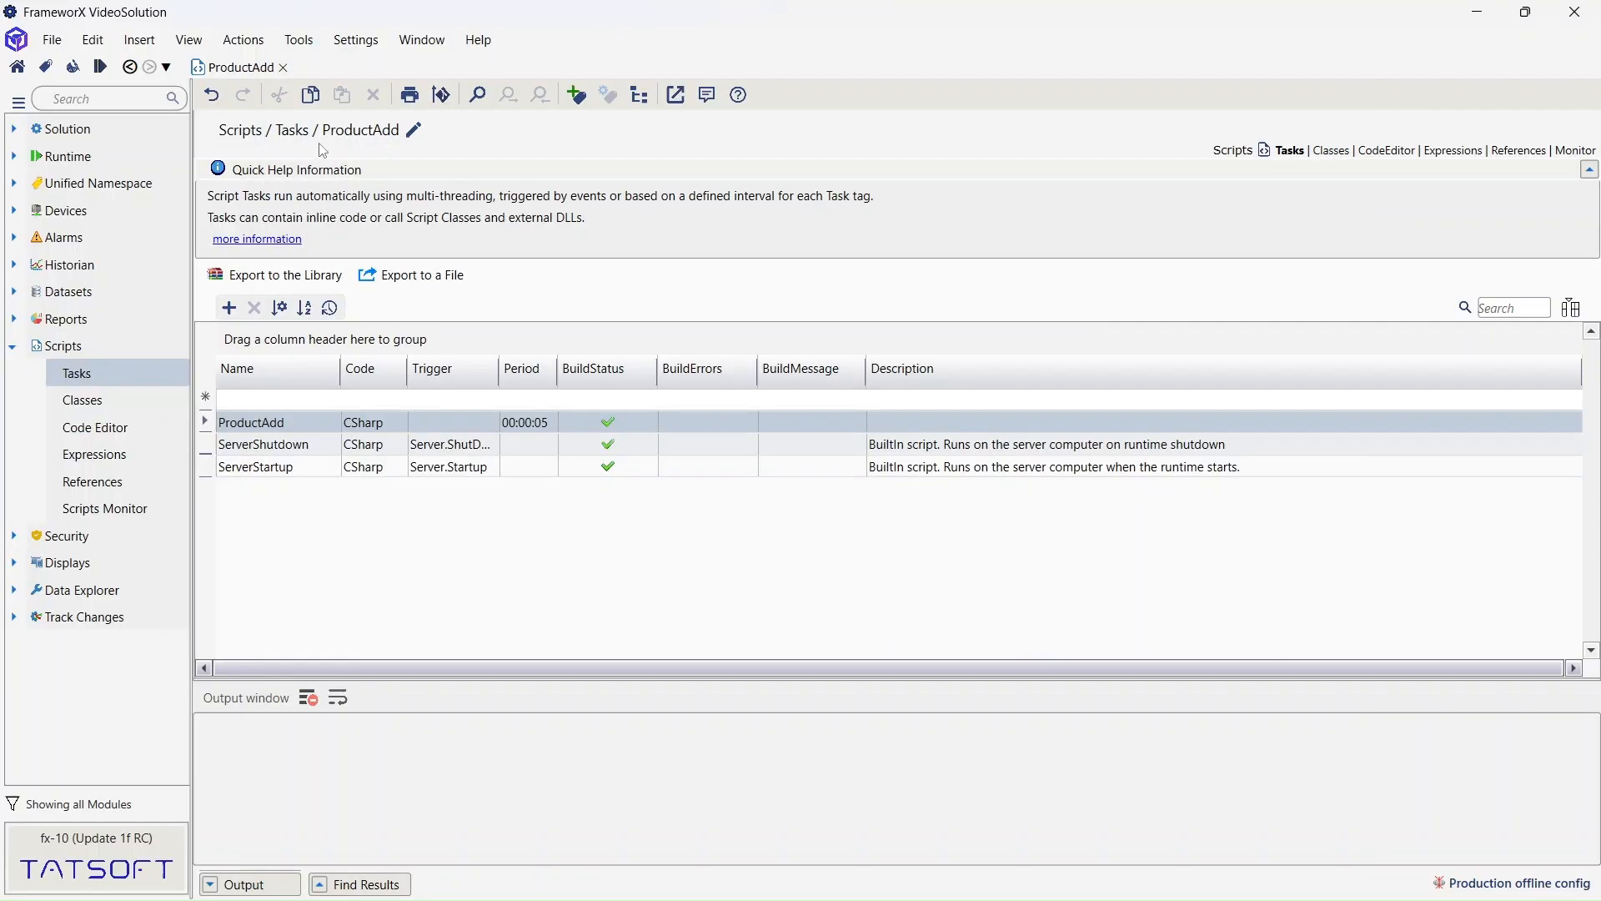
# - Run the VideoSolution startup and watch localhost's spBv1.0 topics arrive in MQTT Explorer
pyautogui.click(15, 157)
pyautogui.click(82, 186)
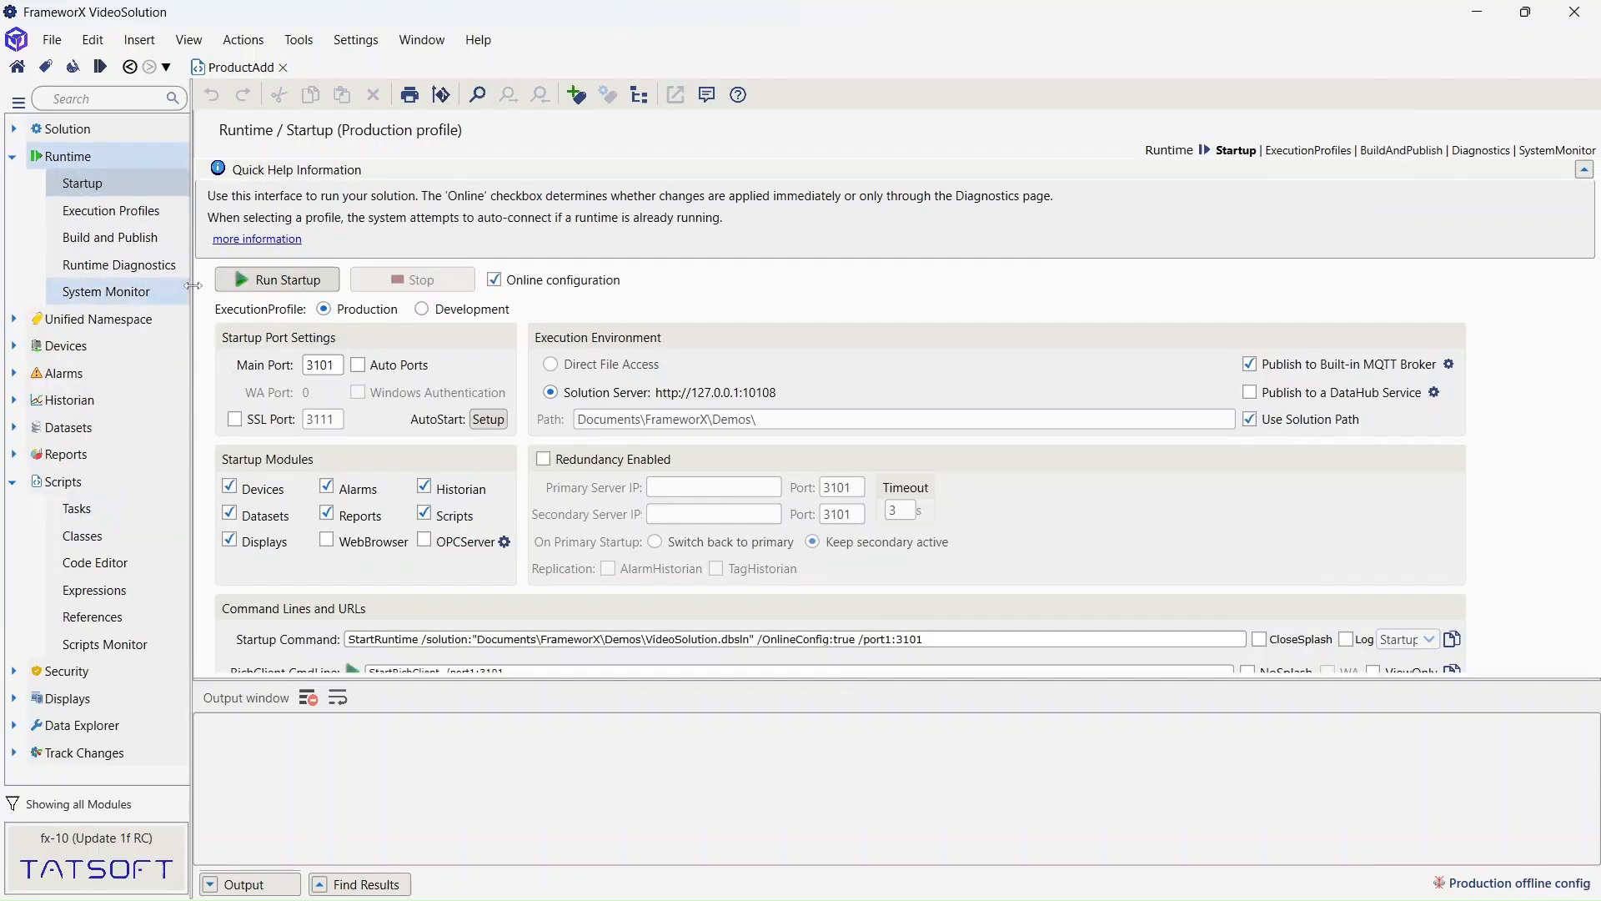
pyautogui.moveTo(1057, 894)
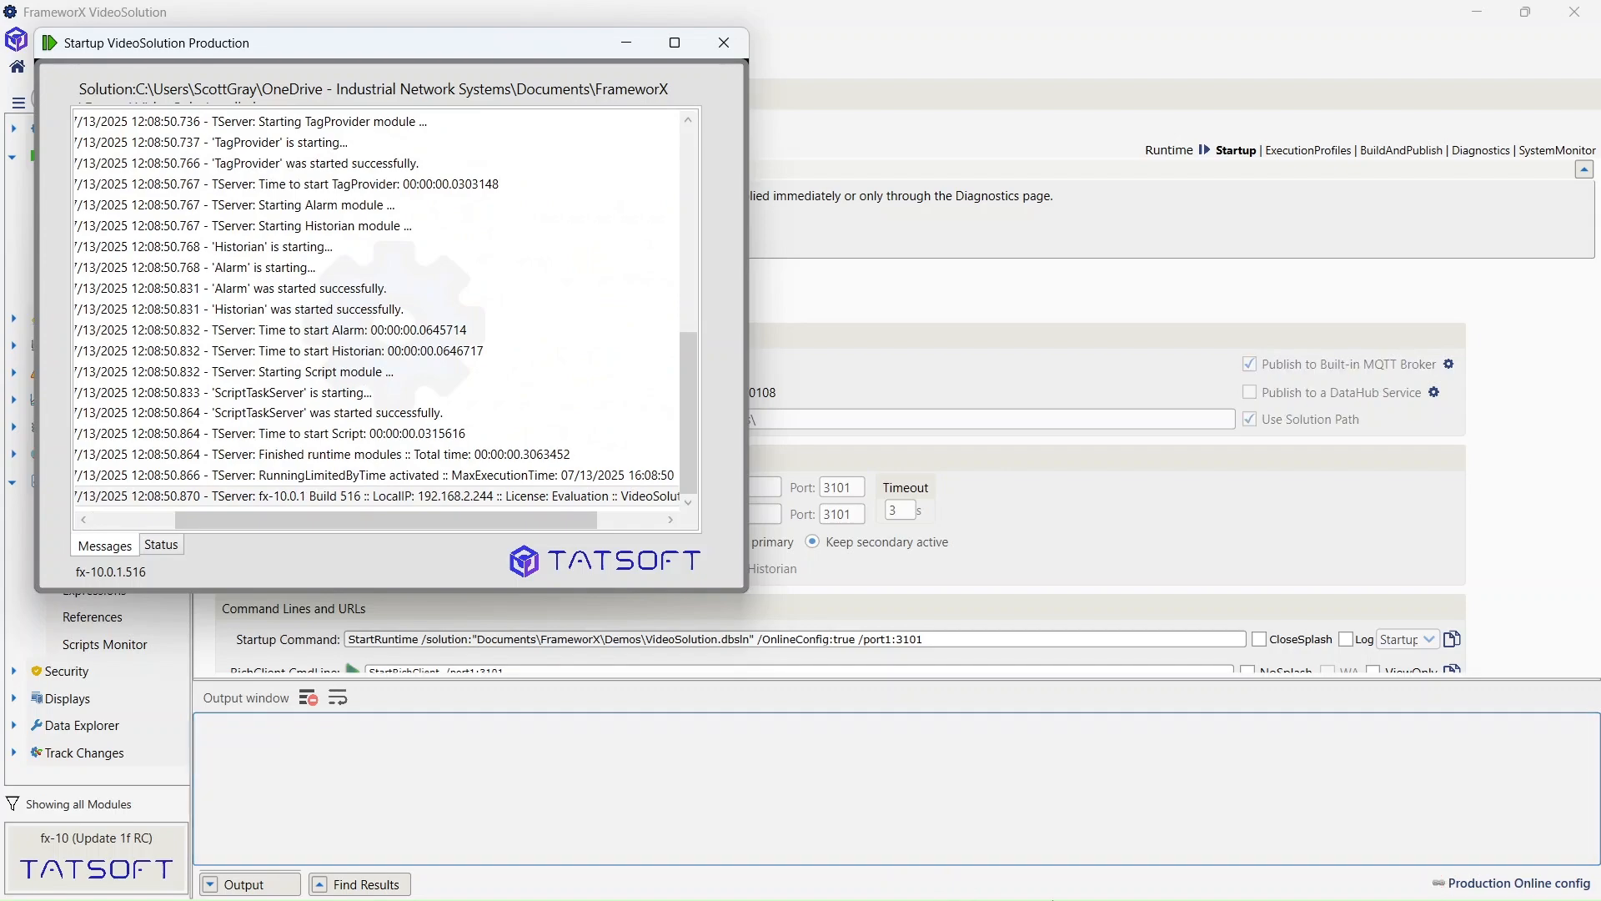
pyautogui.moveTo(1127, 884)
pyautogui.click(1121, 879)
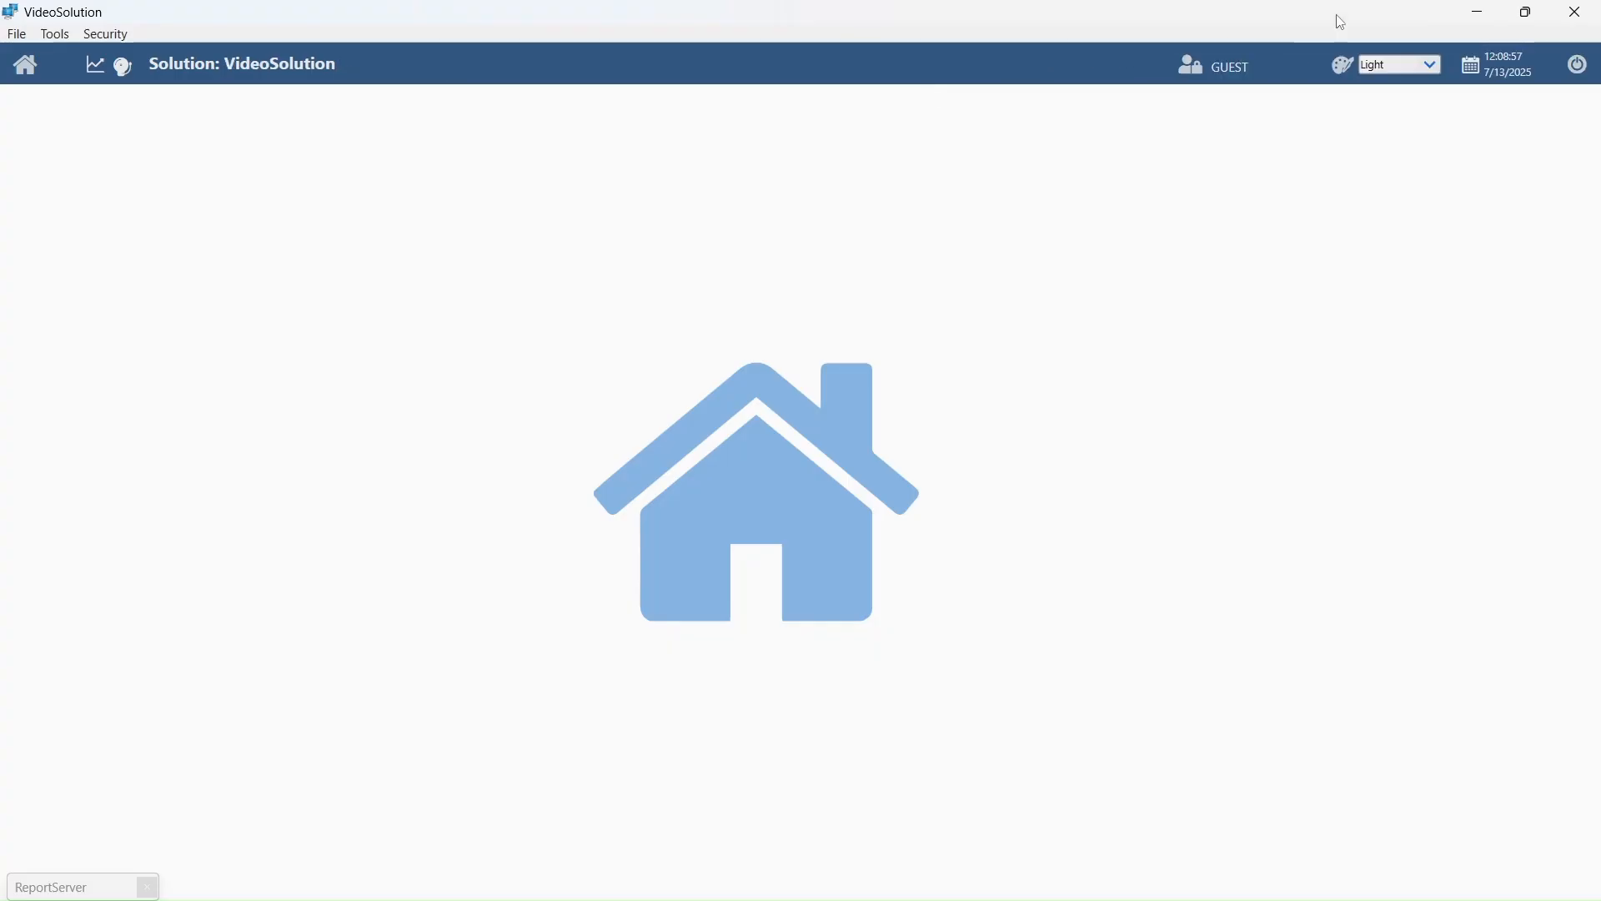
pyautogui.click(1480, 12)
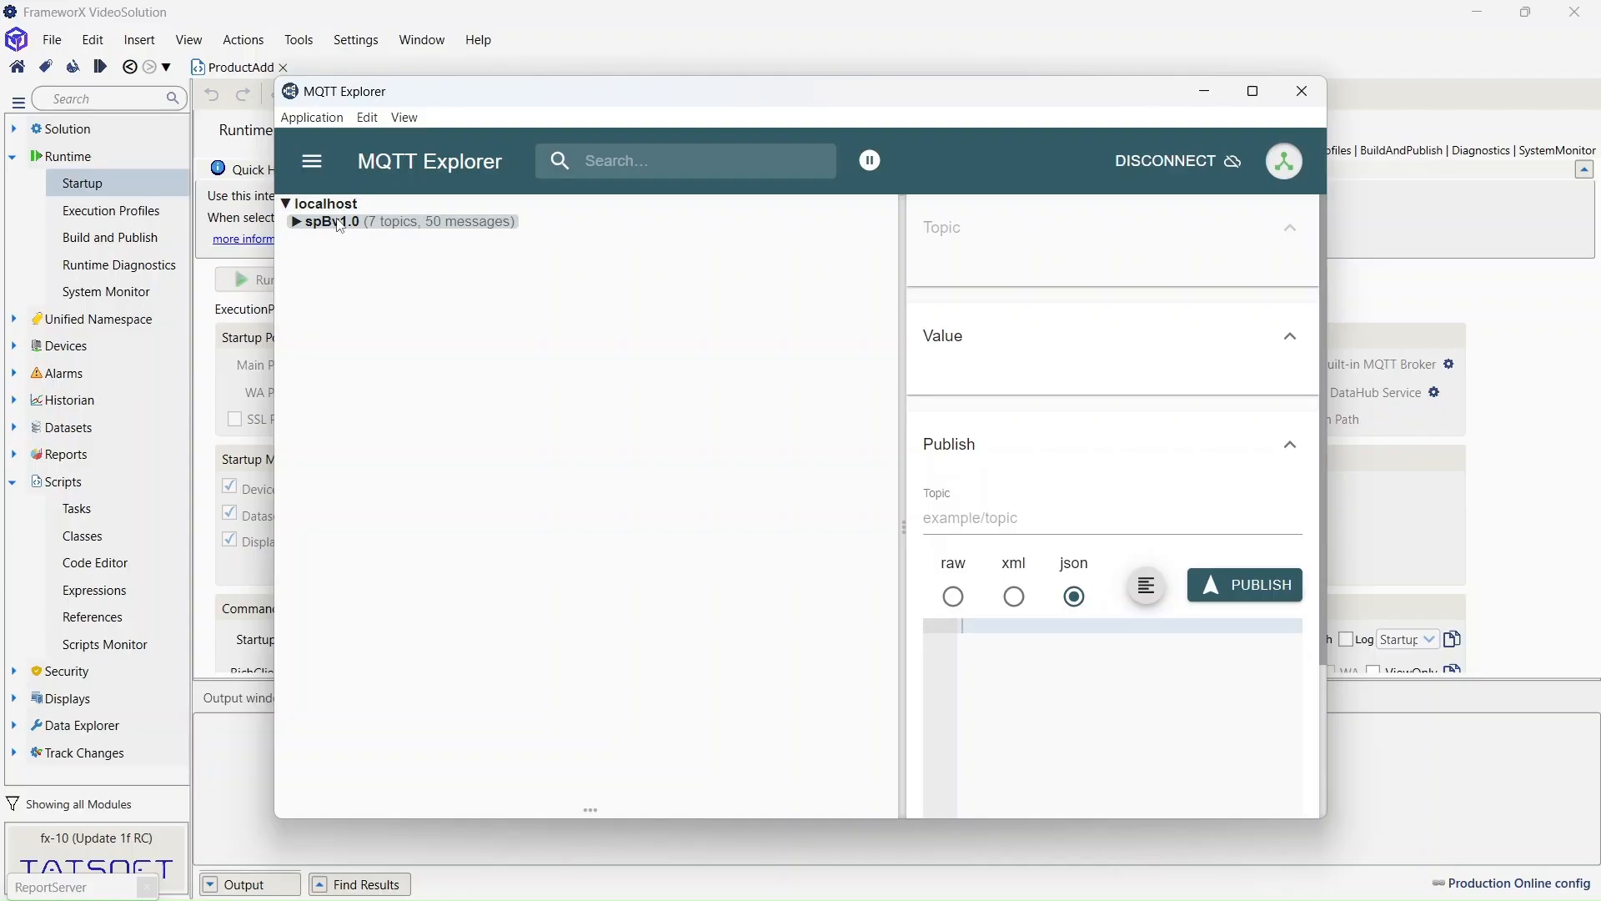
# - Inspect the Server, Info and Tag data under spBv1.0 > Runtime > DDATA > VideoSolution, then close MQTT Explorer
pyautogui.click(299, 225)
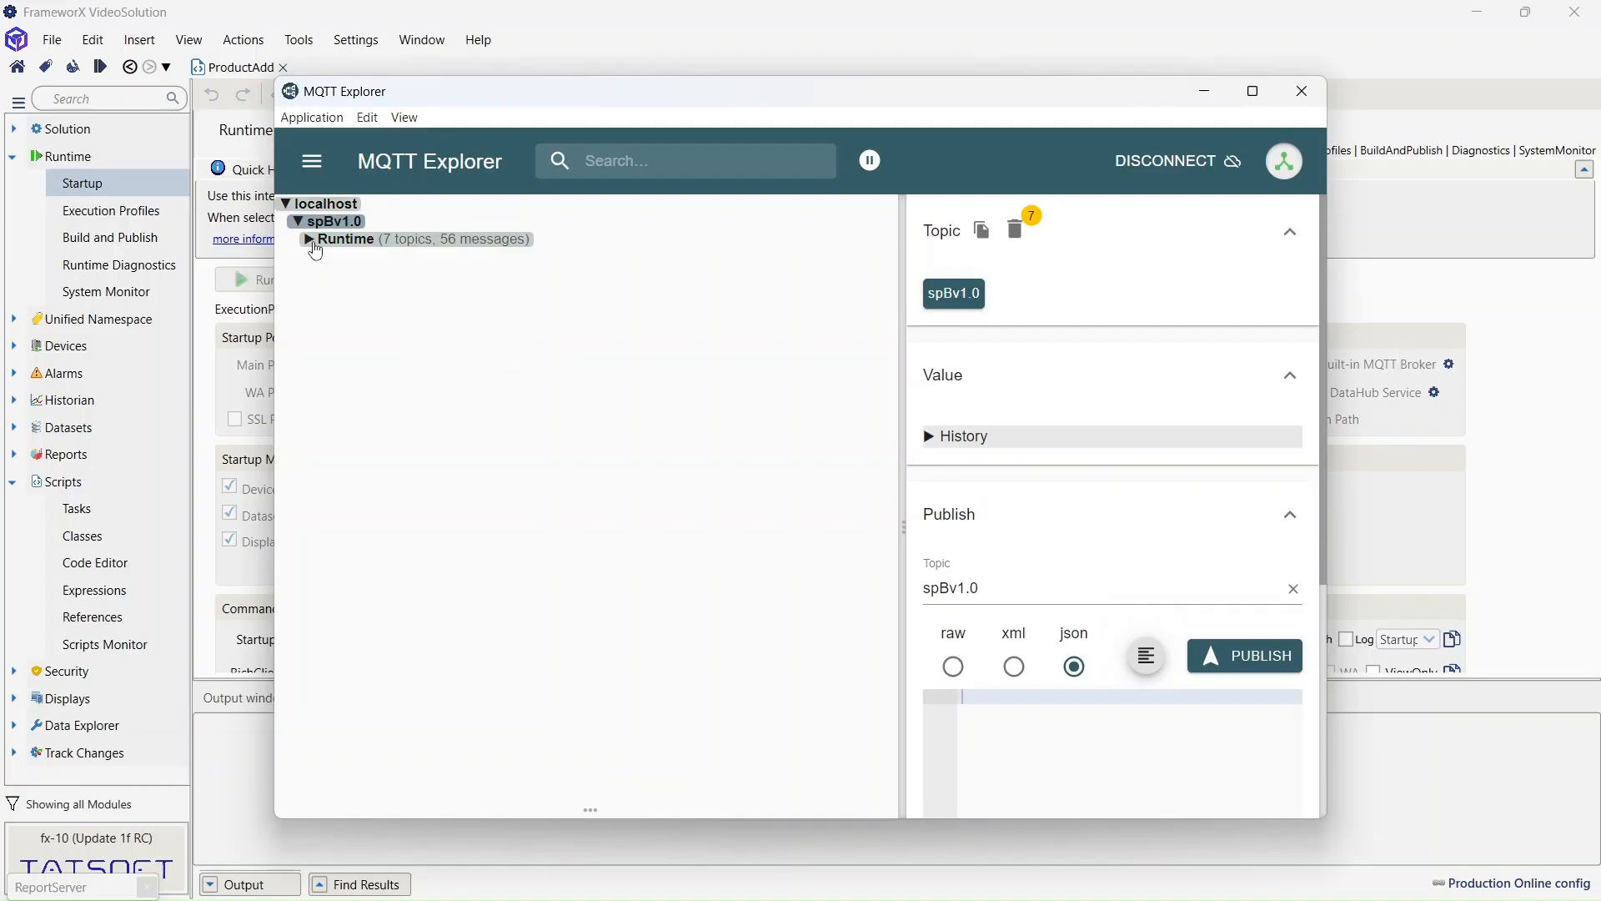
pyautogui.click(314, 242)
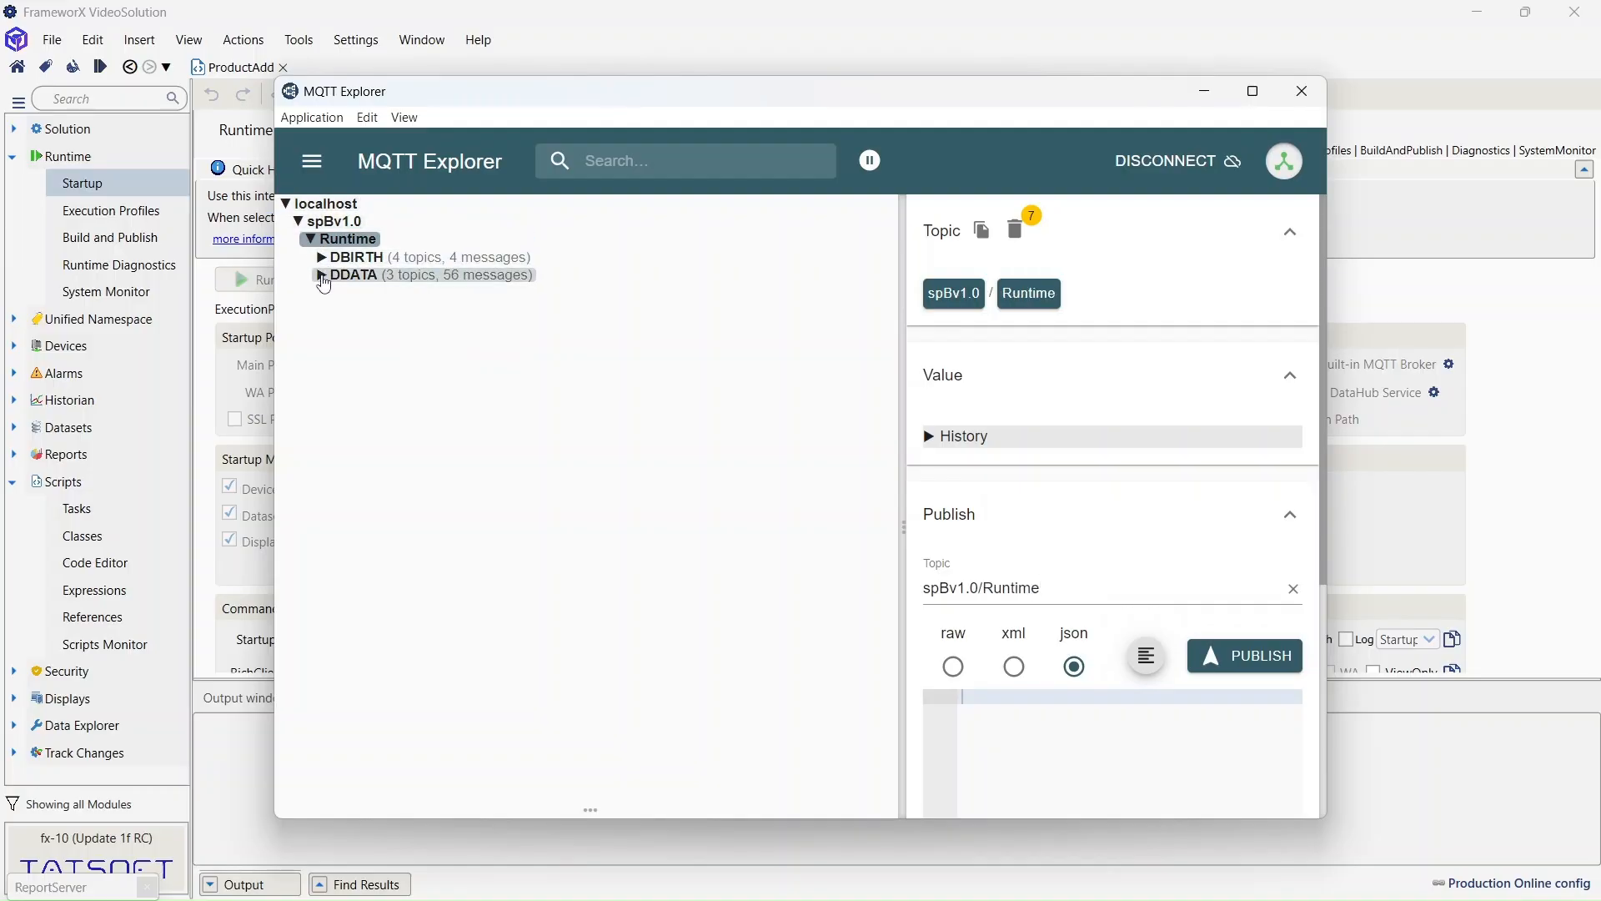
pyautogui.click(324, 276)
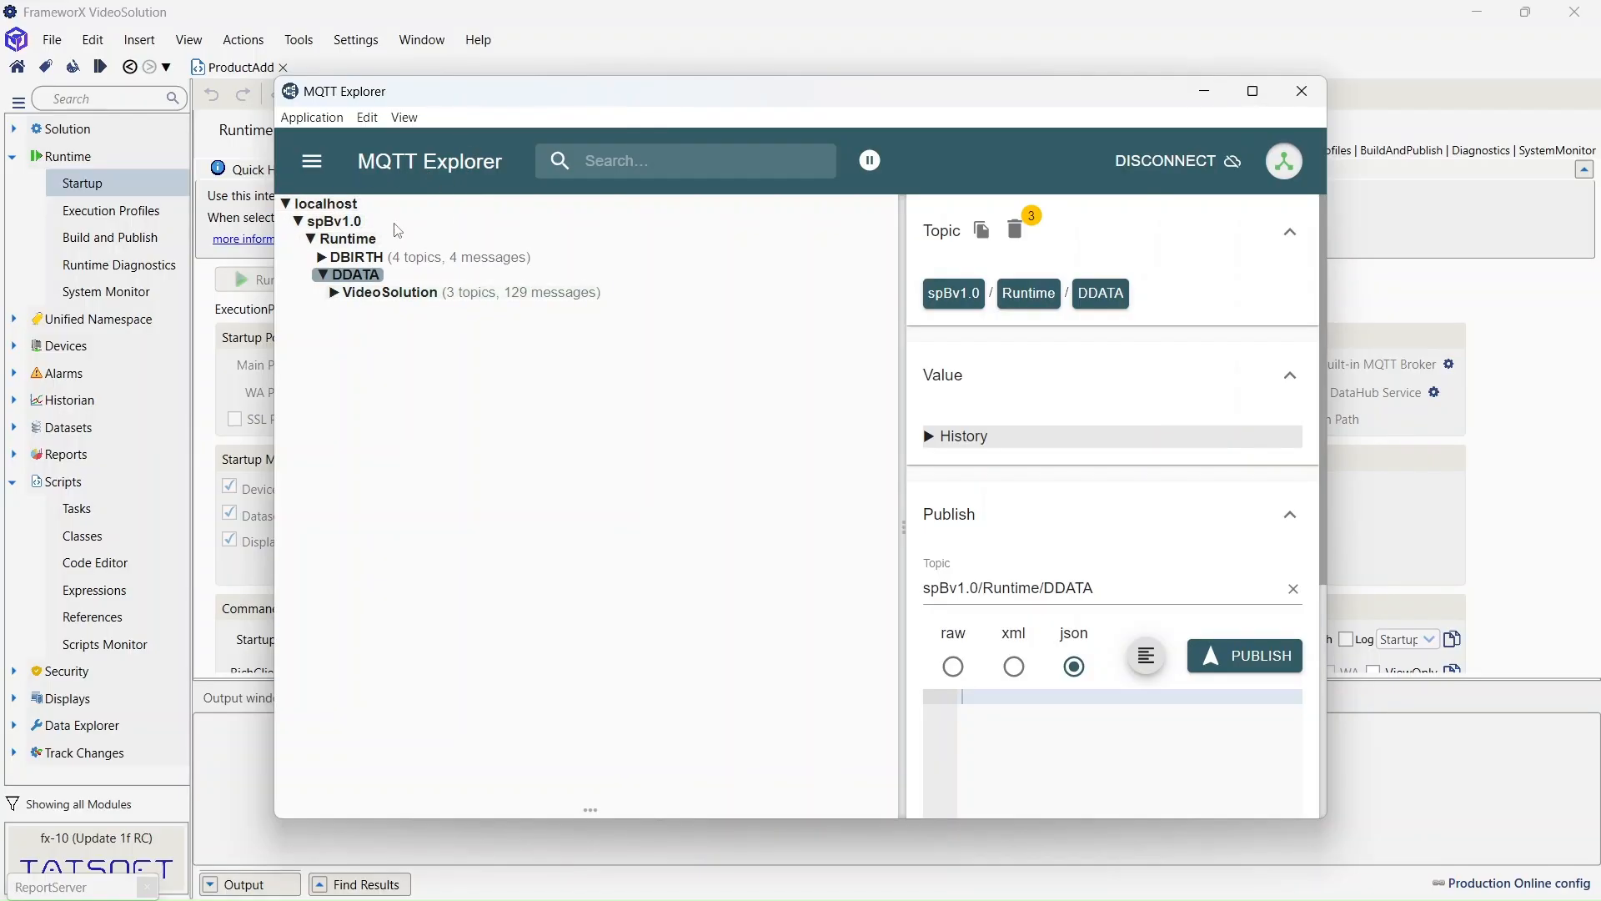
pyautogui.click(336, 293)
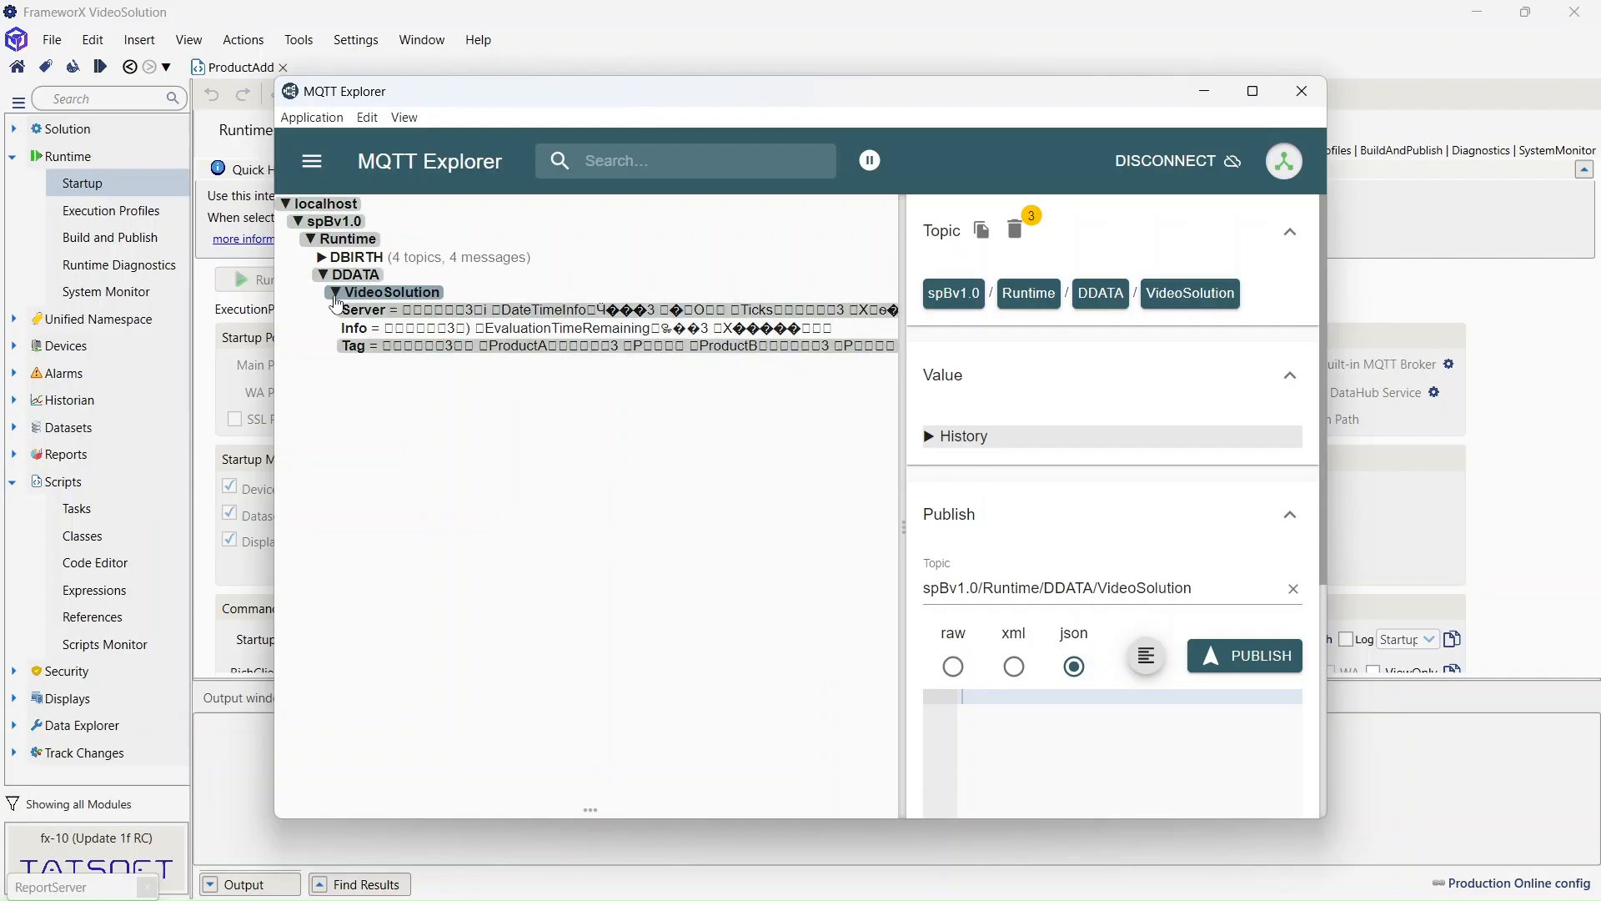
pyautogui.click(339, 289)
pyautogui.click(324, 275)
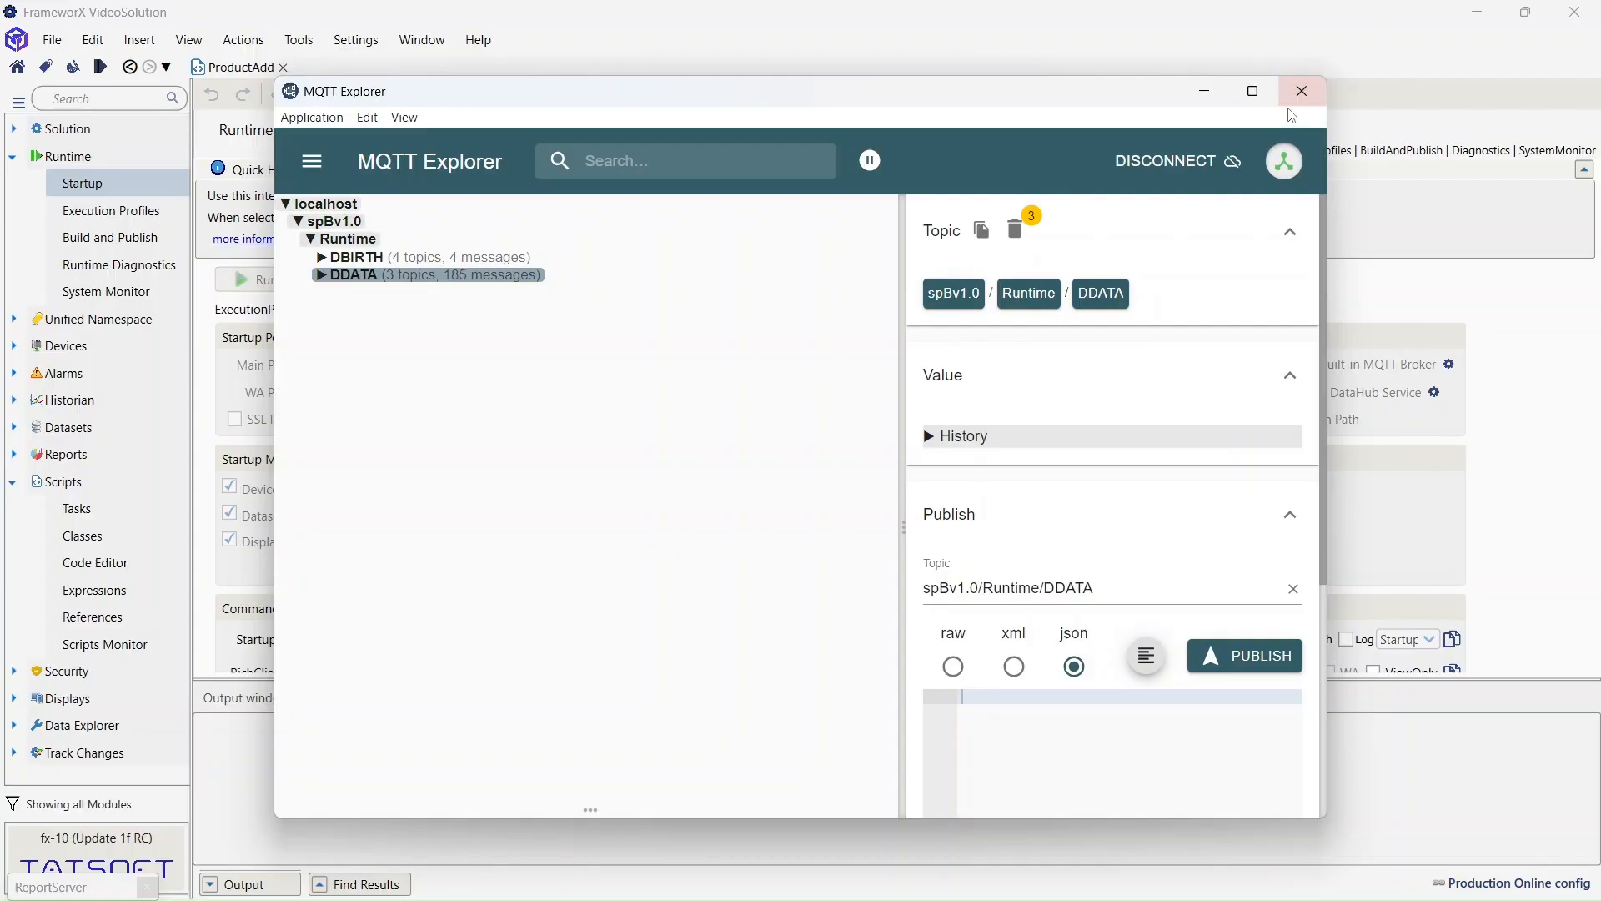
pyautogui.click(1302, 90)
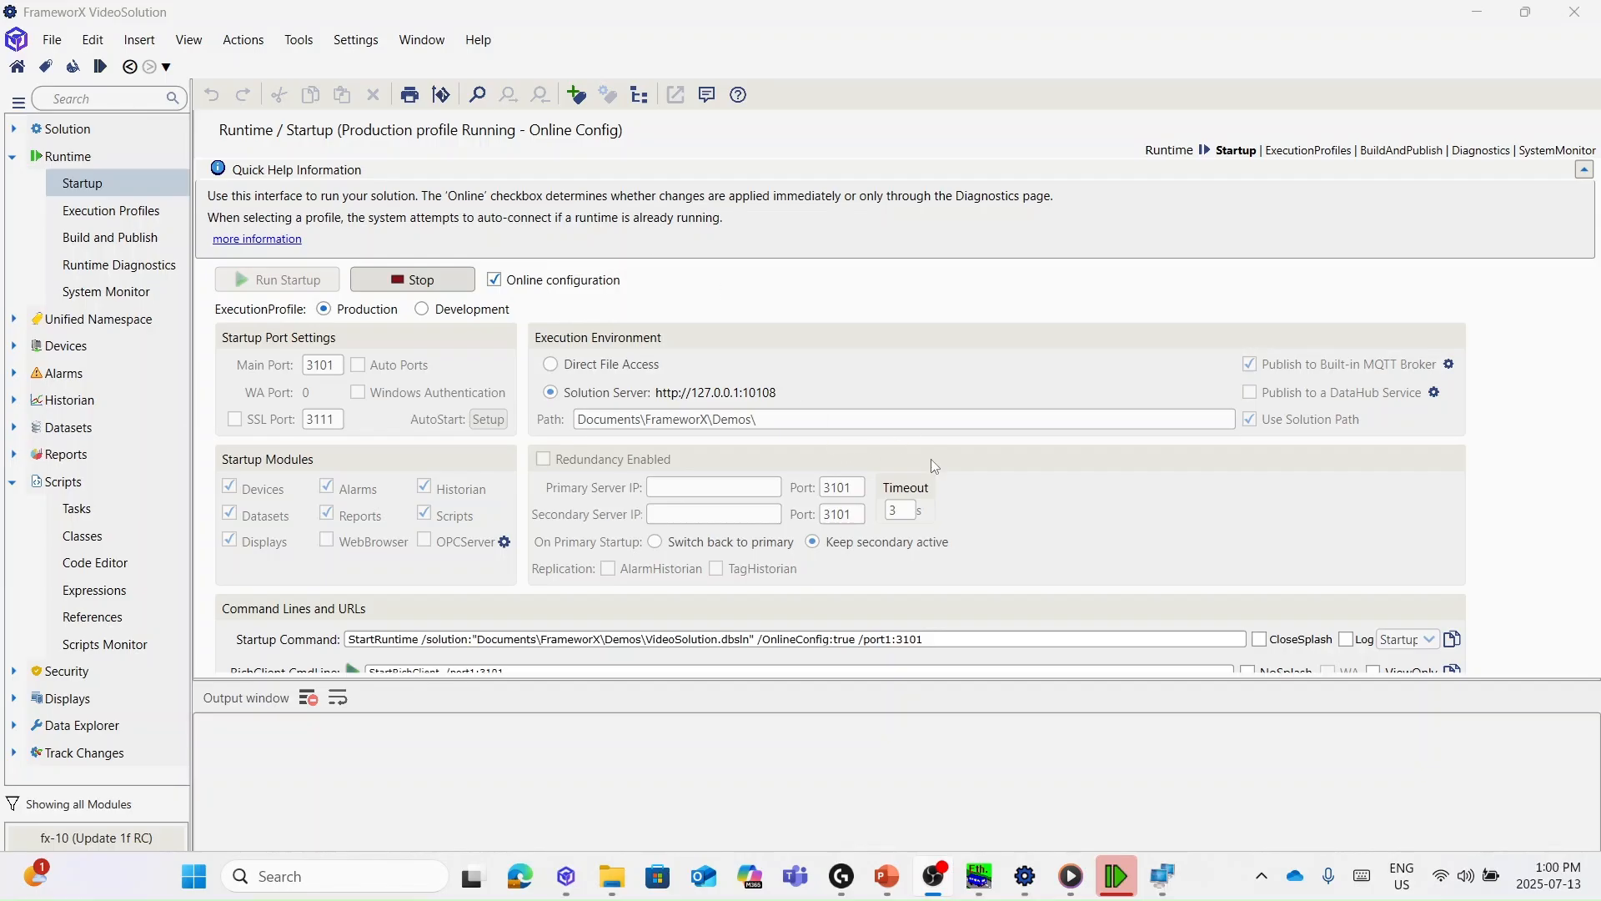
# - Create channel MQTT1 in Devices > Channels using the MQTT Message Queuing Telemetry Transport protocol
pyautogui.click(12, 157)
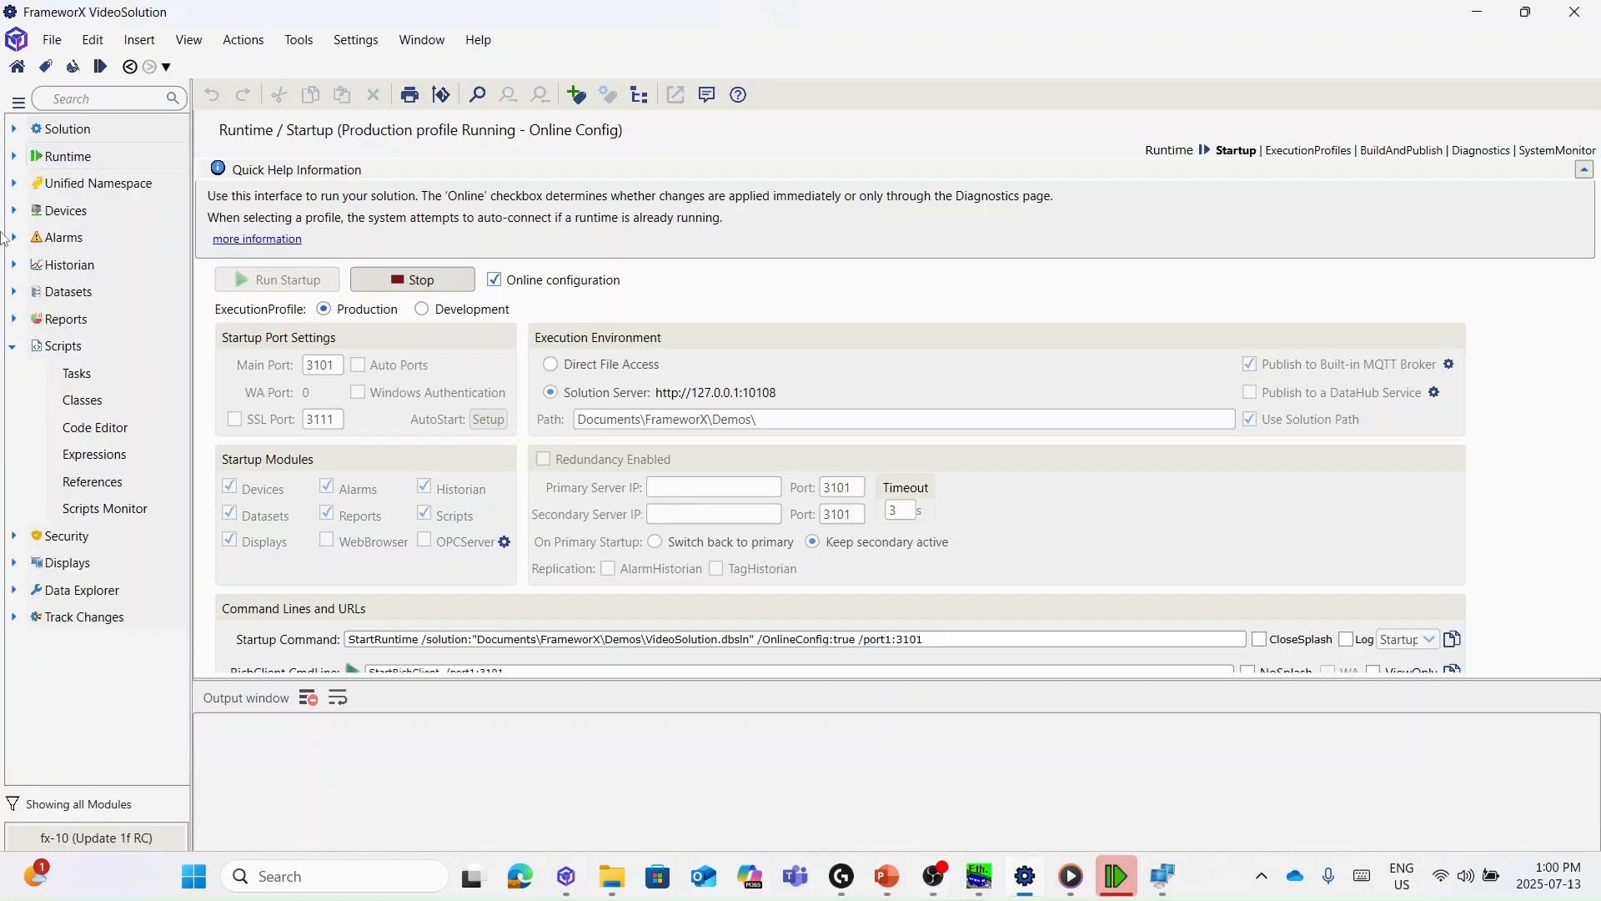
pyautogui.click(13, 350)
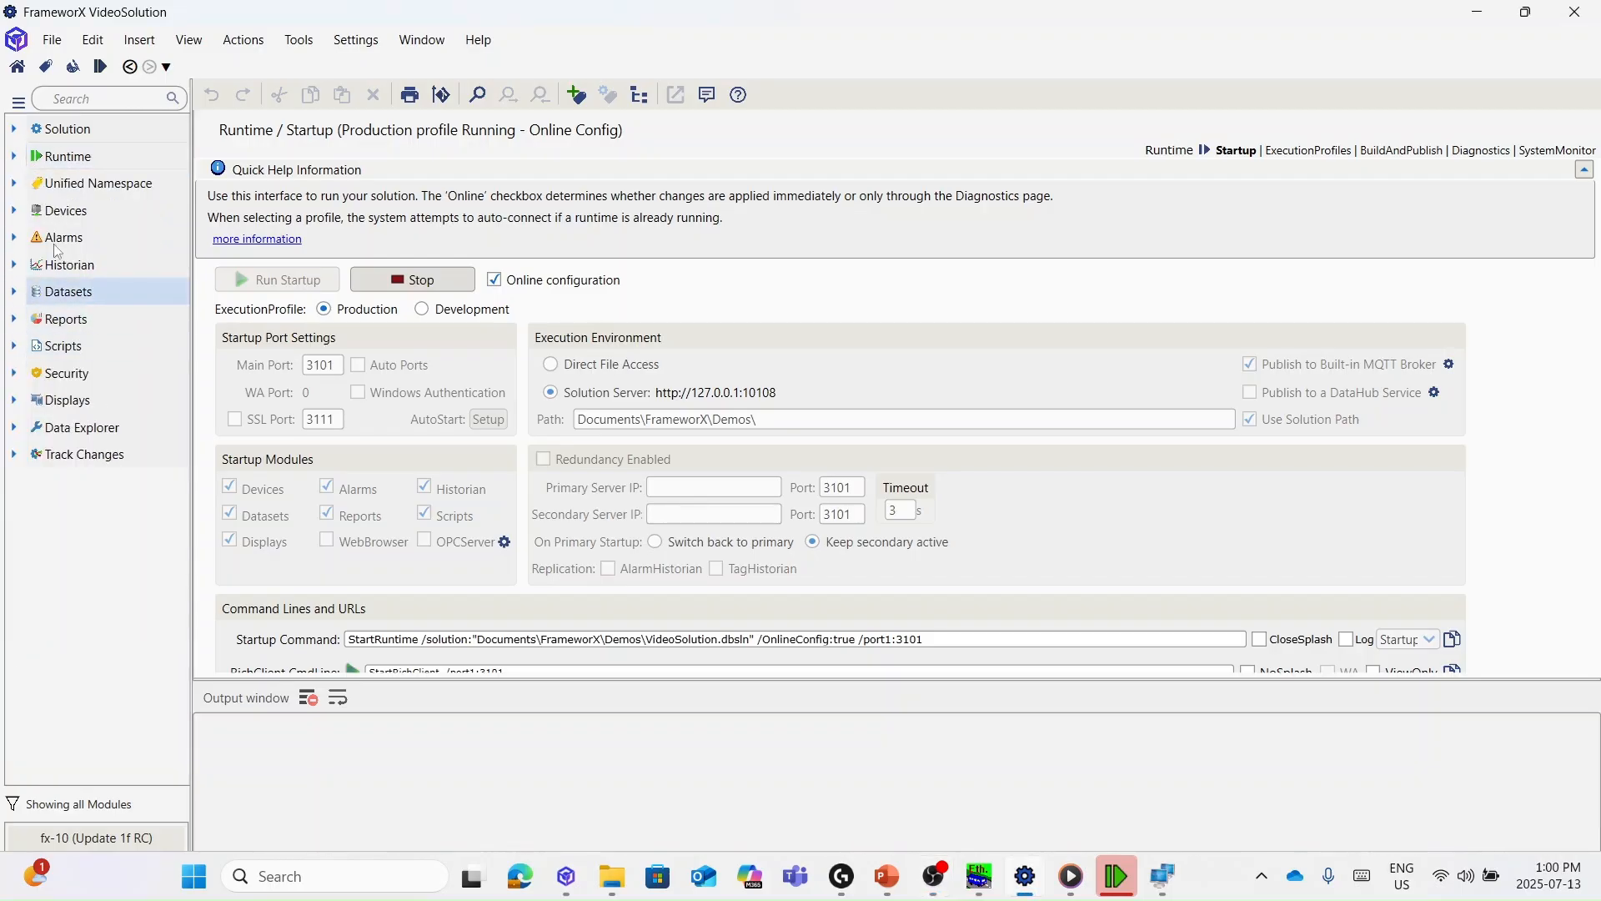
pyautogui.click(13, 211)
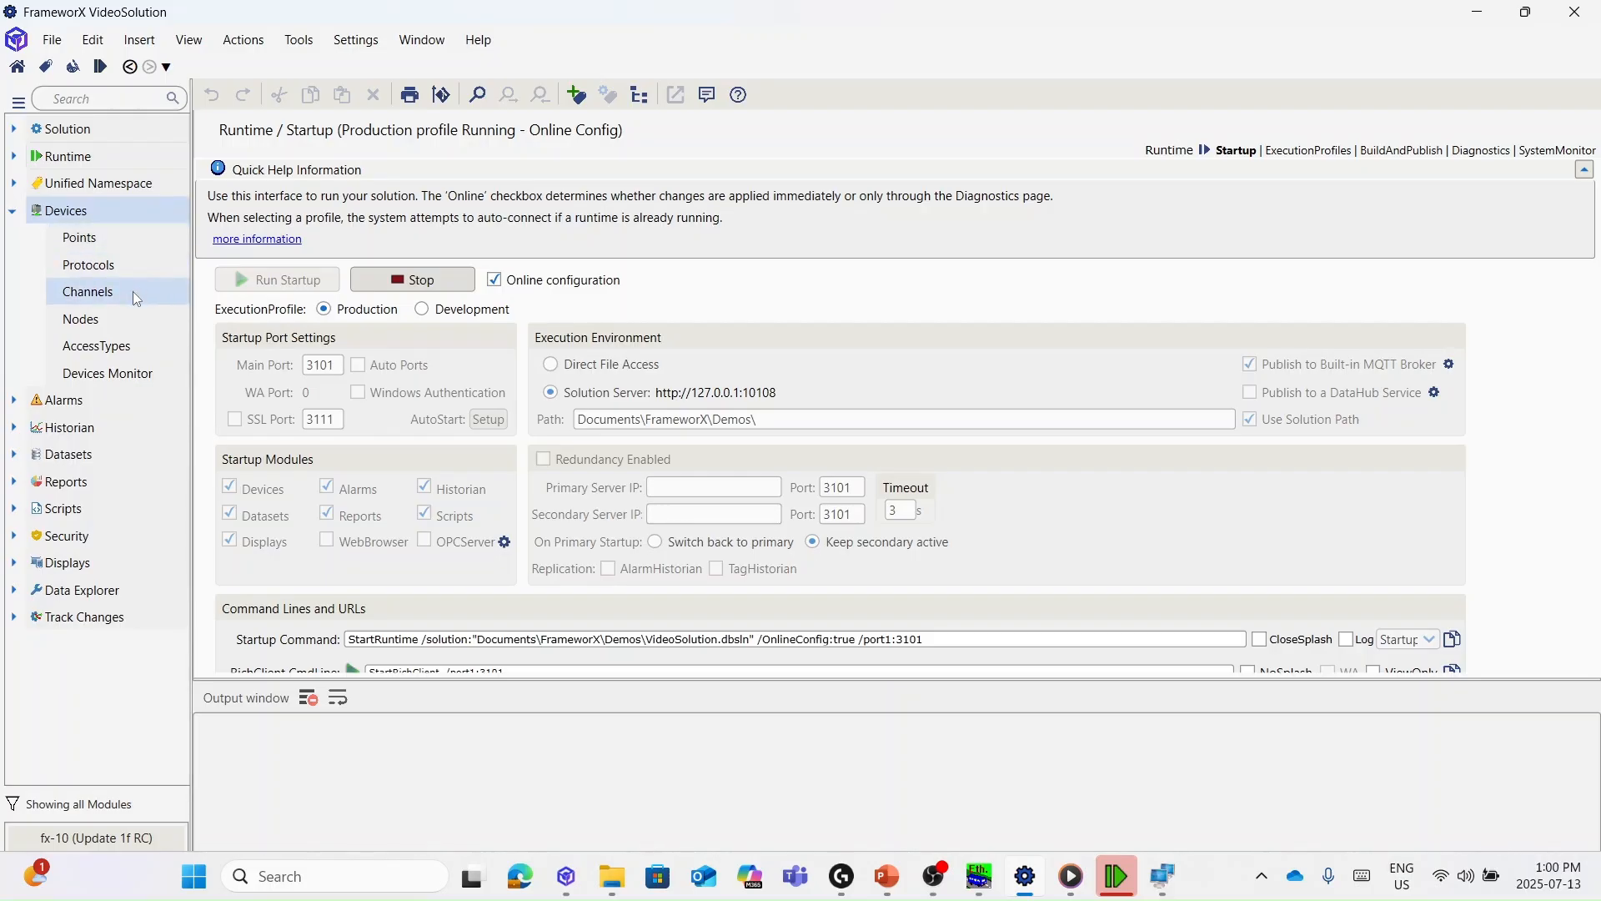
pyautogui.click(132, 292)
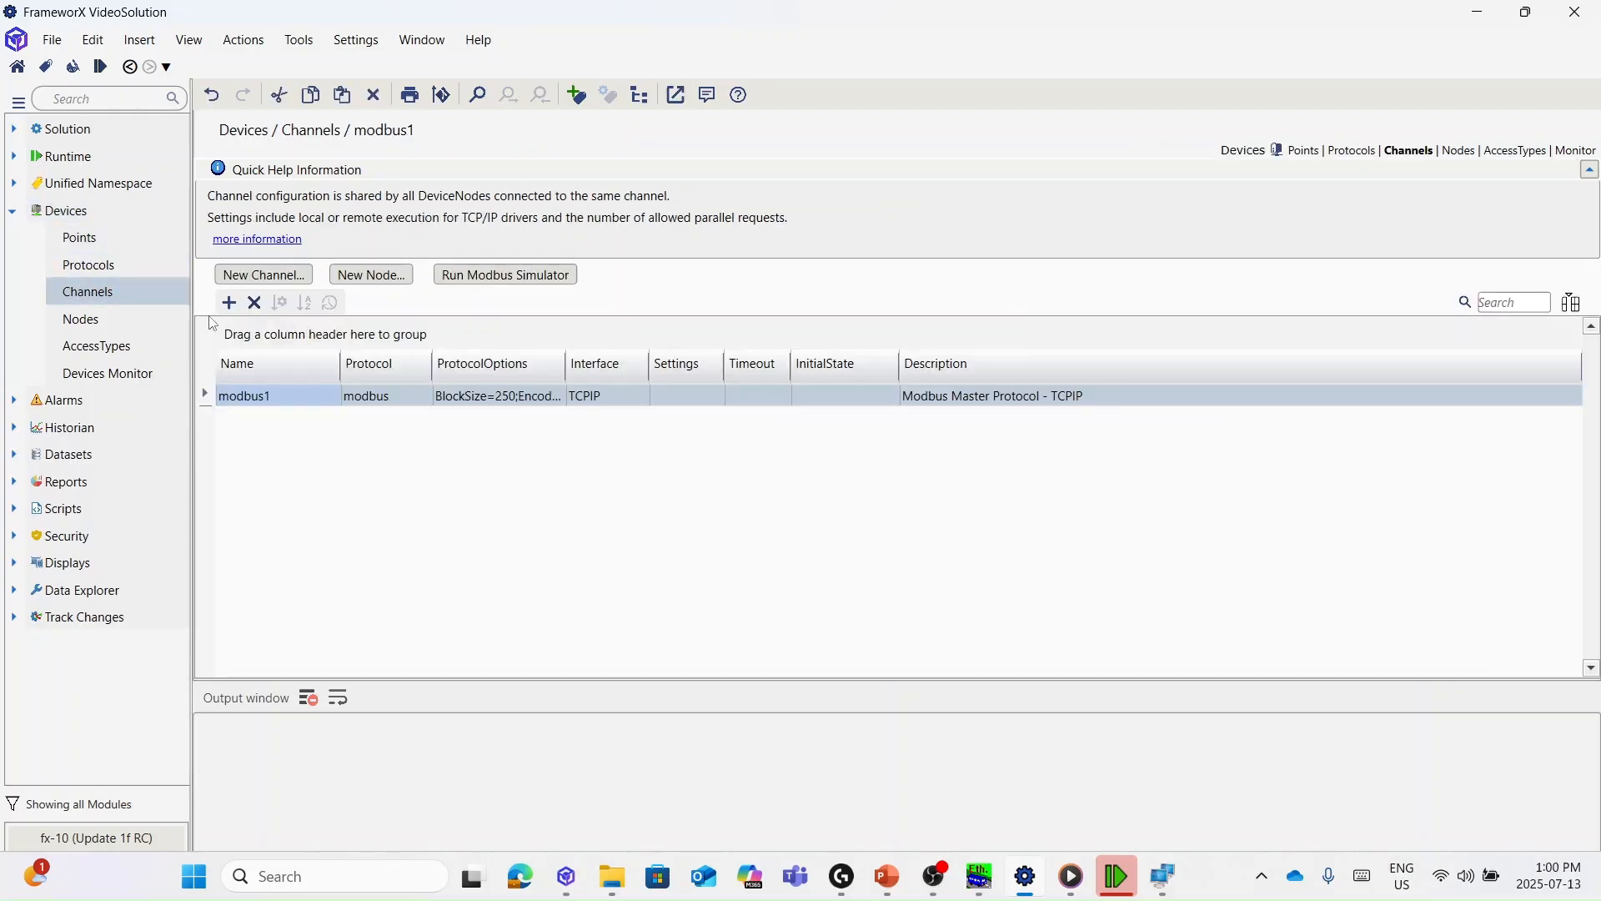
pyautogui.click(287, 283)
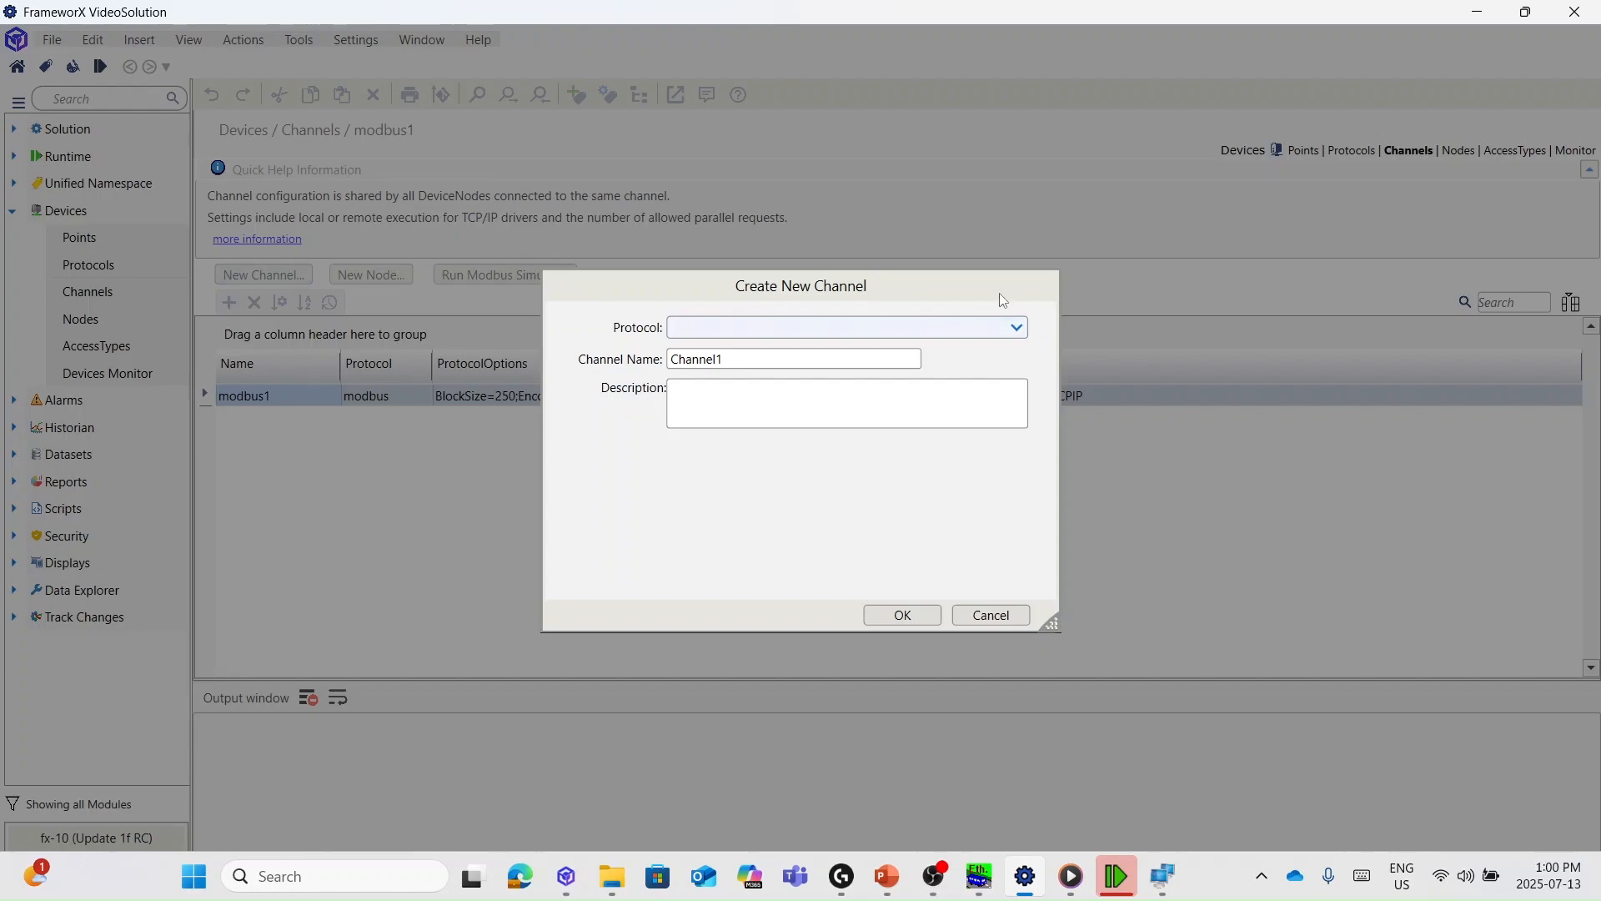
pyautogui.click(1009, 327)
pyautogui.scroll(-3, 868, 419)
pyautogui.scroll(-13, 867, 419)
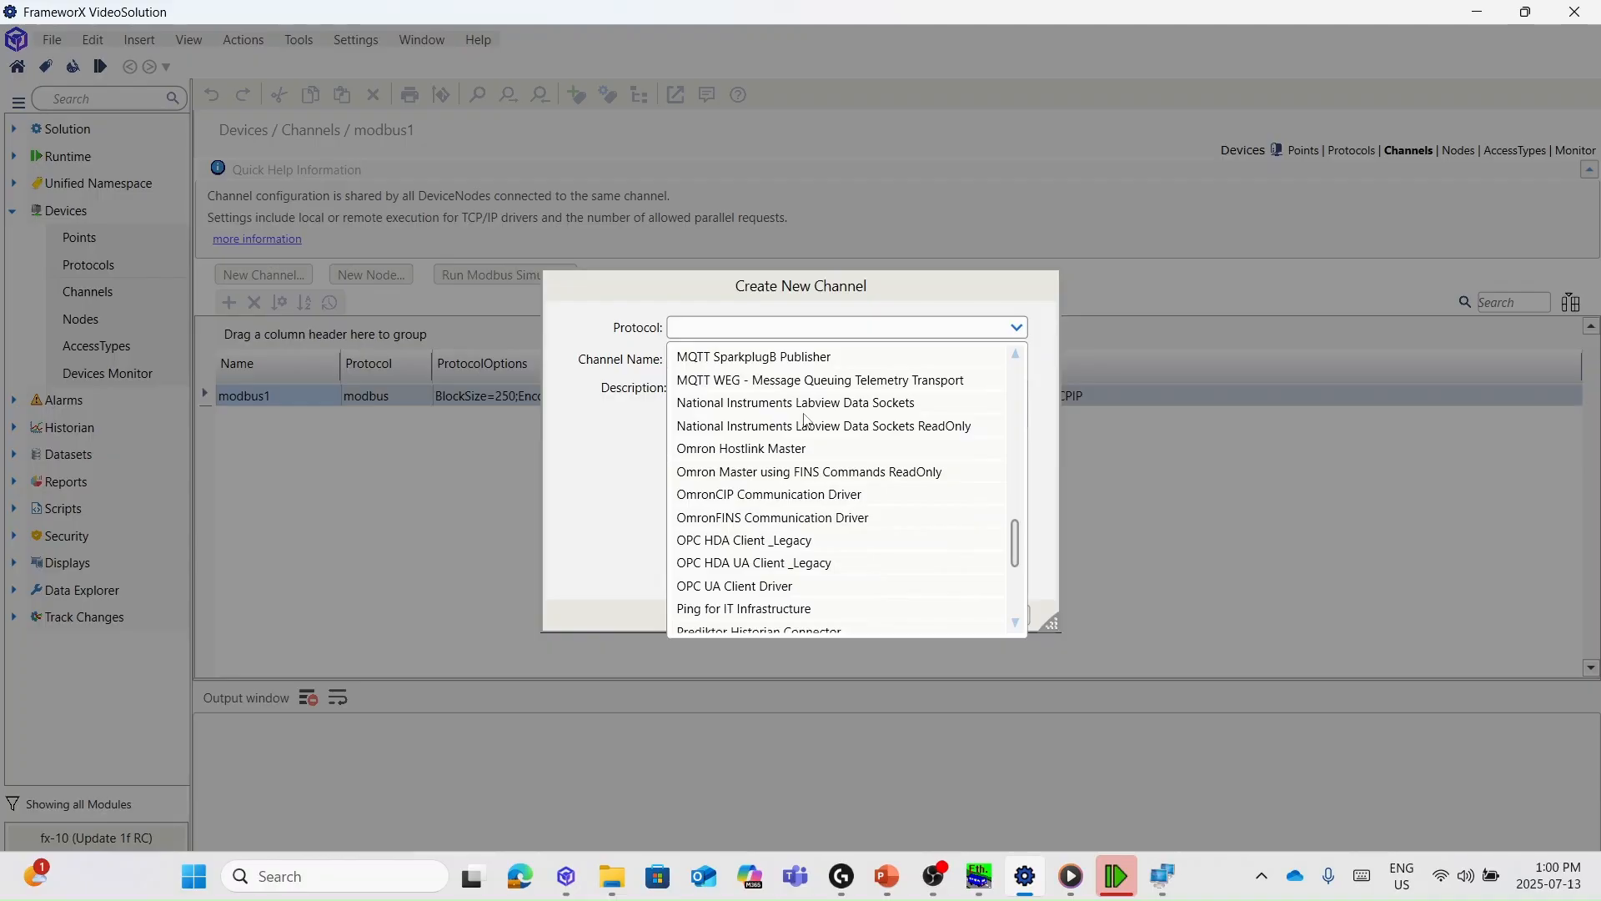
pyautogui.scroll(1, 807, 419)
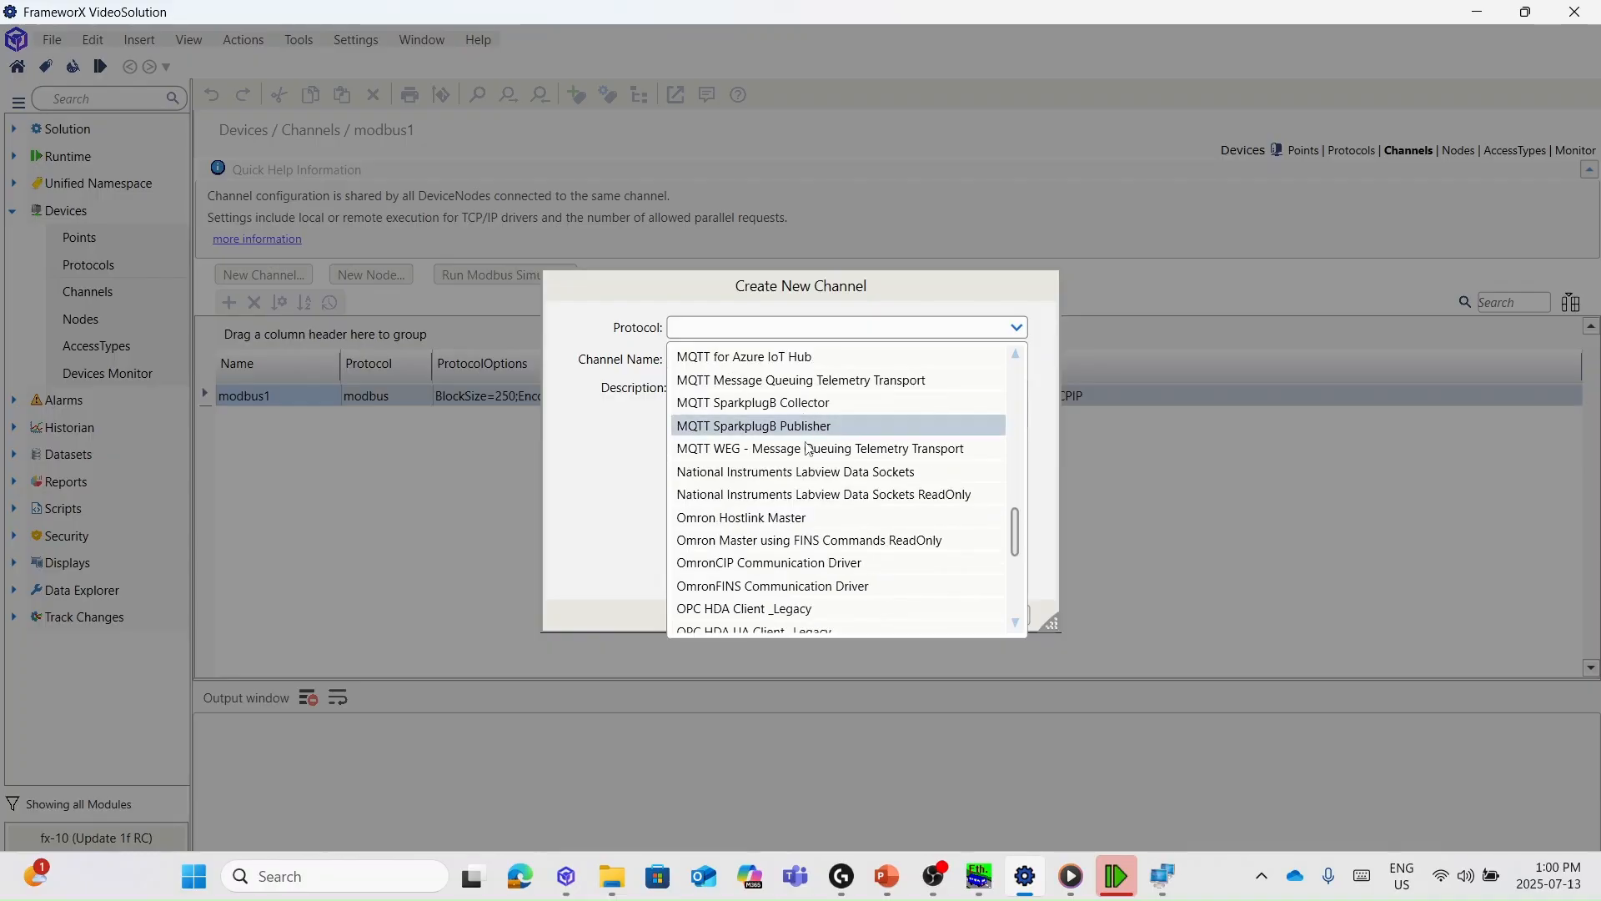
pyautogui.click(855, 382)
pyautogui.click(903, 617)
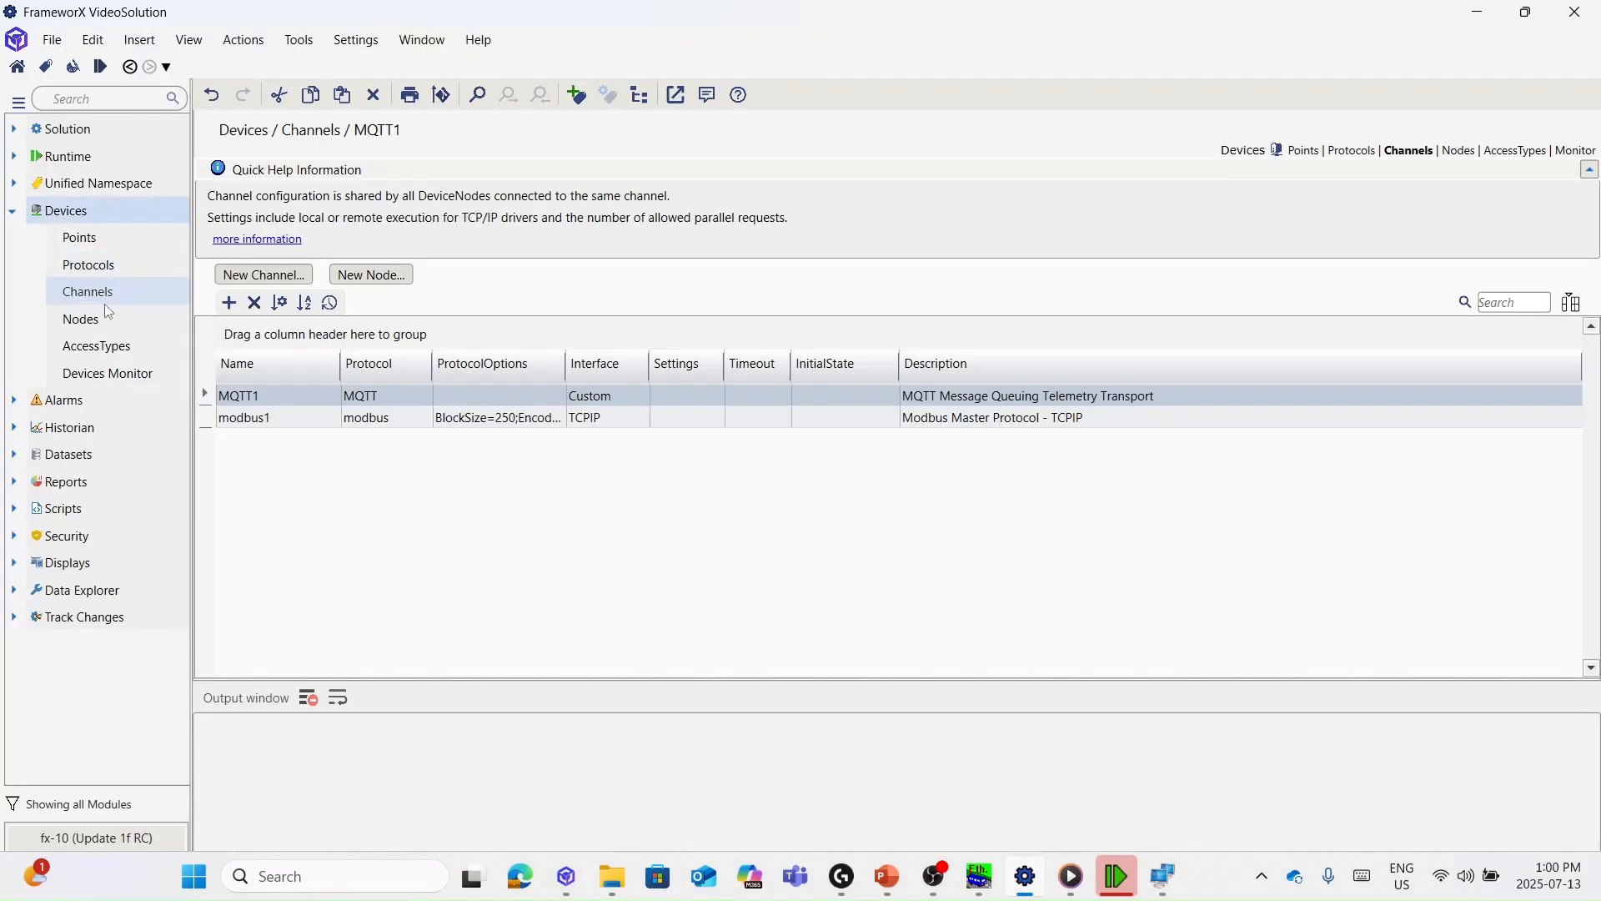
# - Create node MQTT1Node1 attached to the MQTT1 channel
pyautogui.click(83, 319)
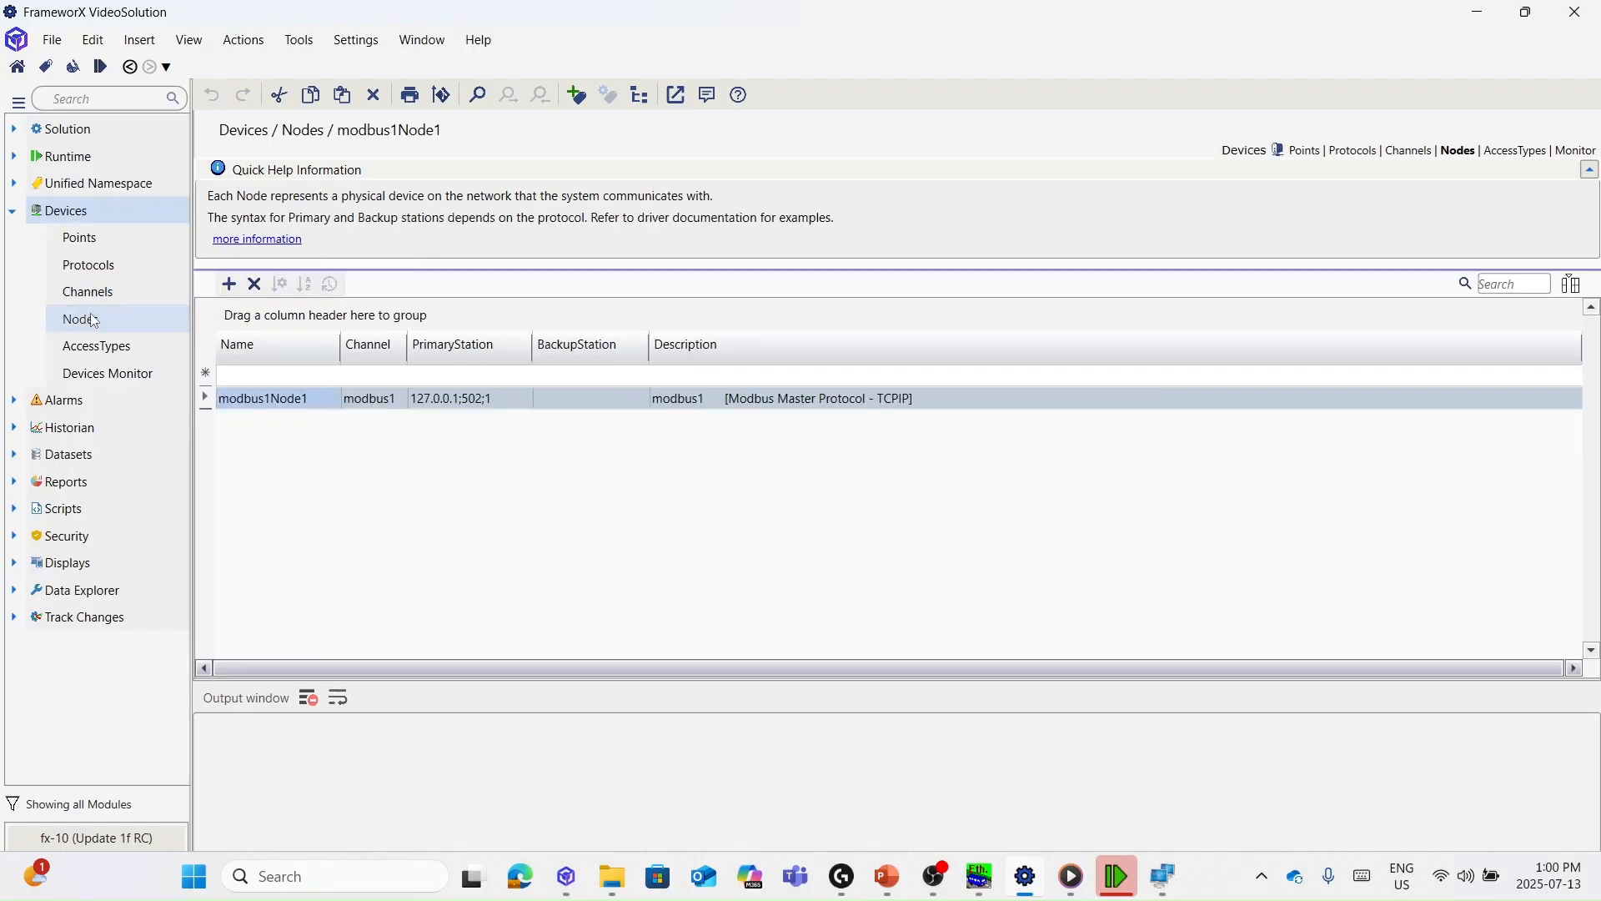
pyautogui.click(229, 283)
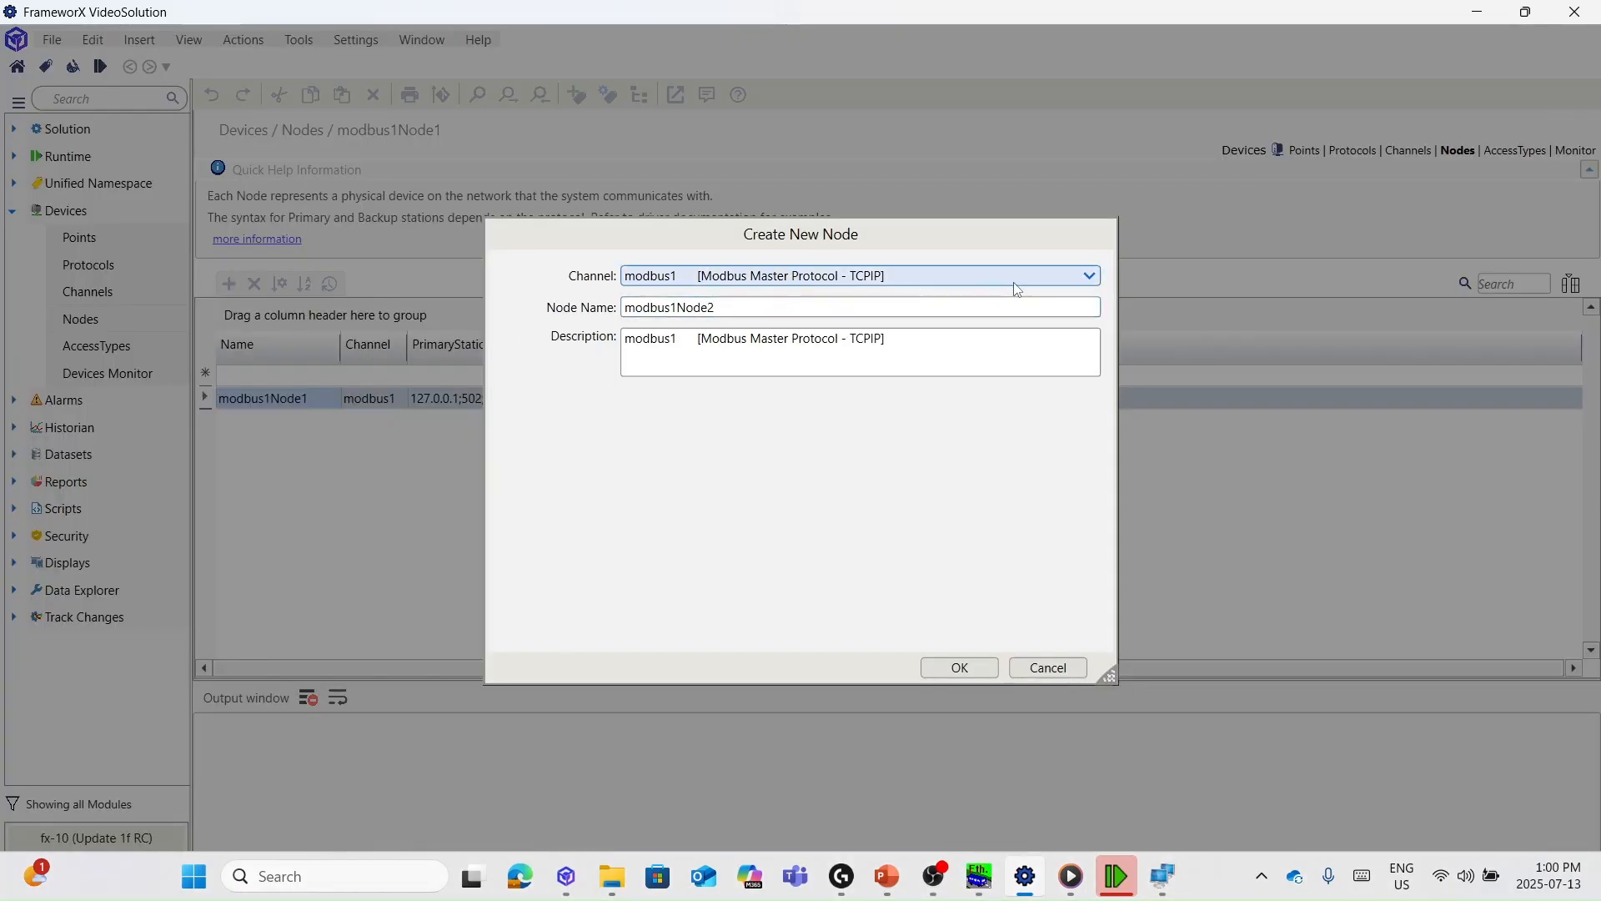
pyautogui.click(1090, 276)
pyautogui.click(741, 330)
pyautogui.click(950, 670)
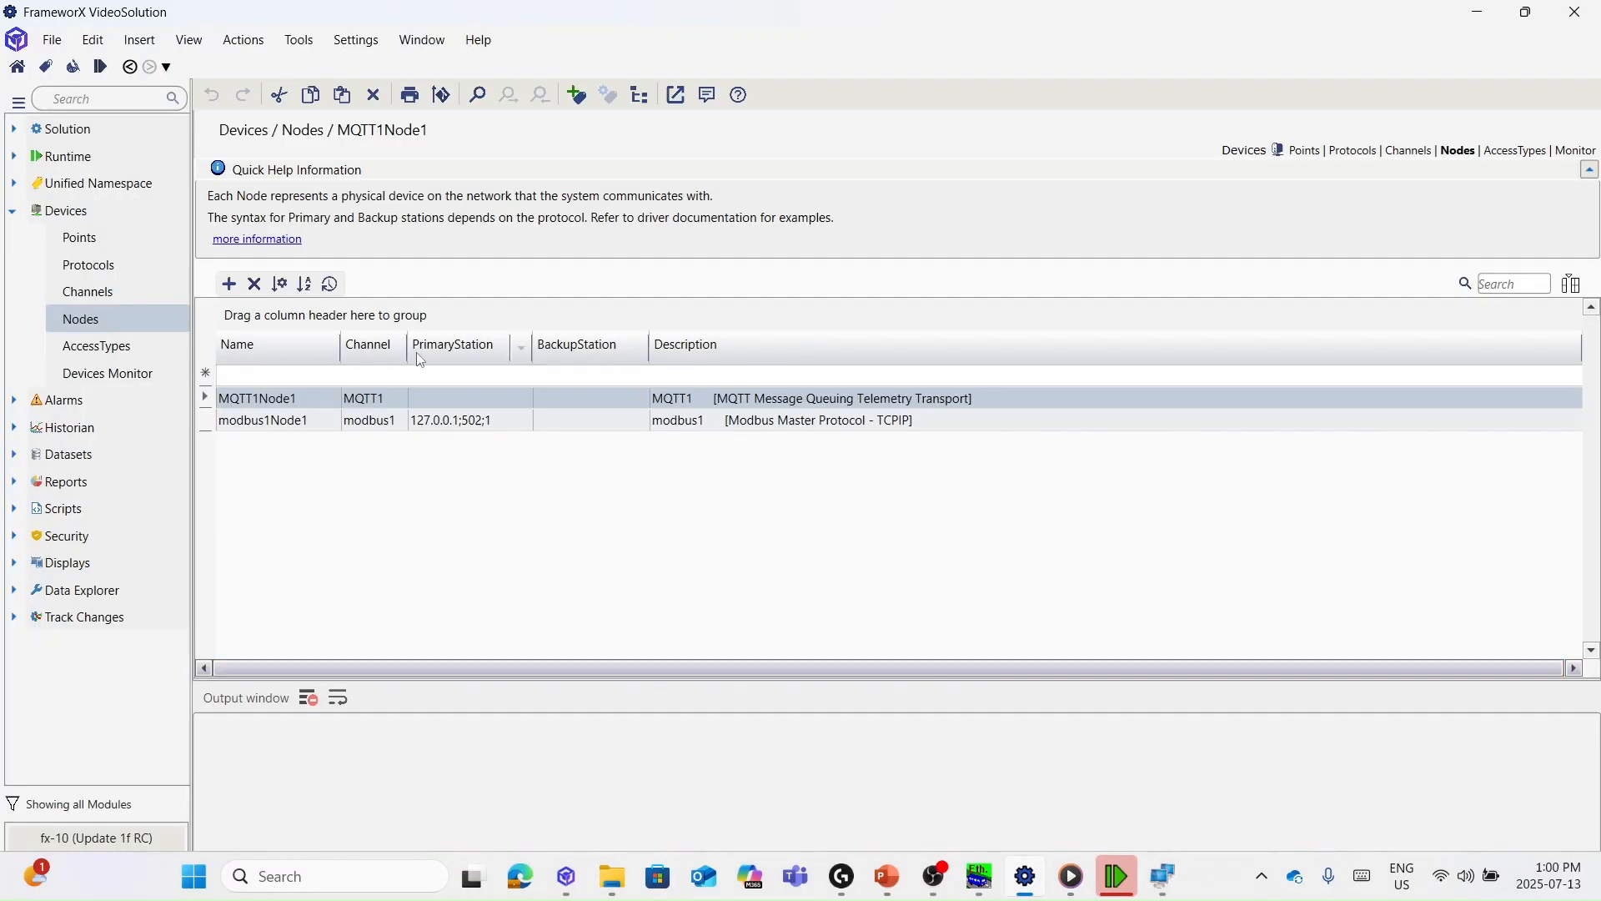
# - Test MQTT1Node1's PrimaryStation connection to the localhost broker on port 1883, getting OK
pyautogui.click(425, 399)
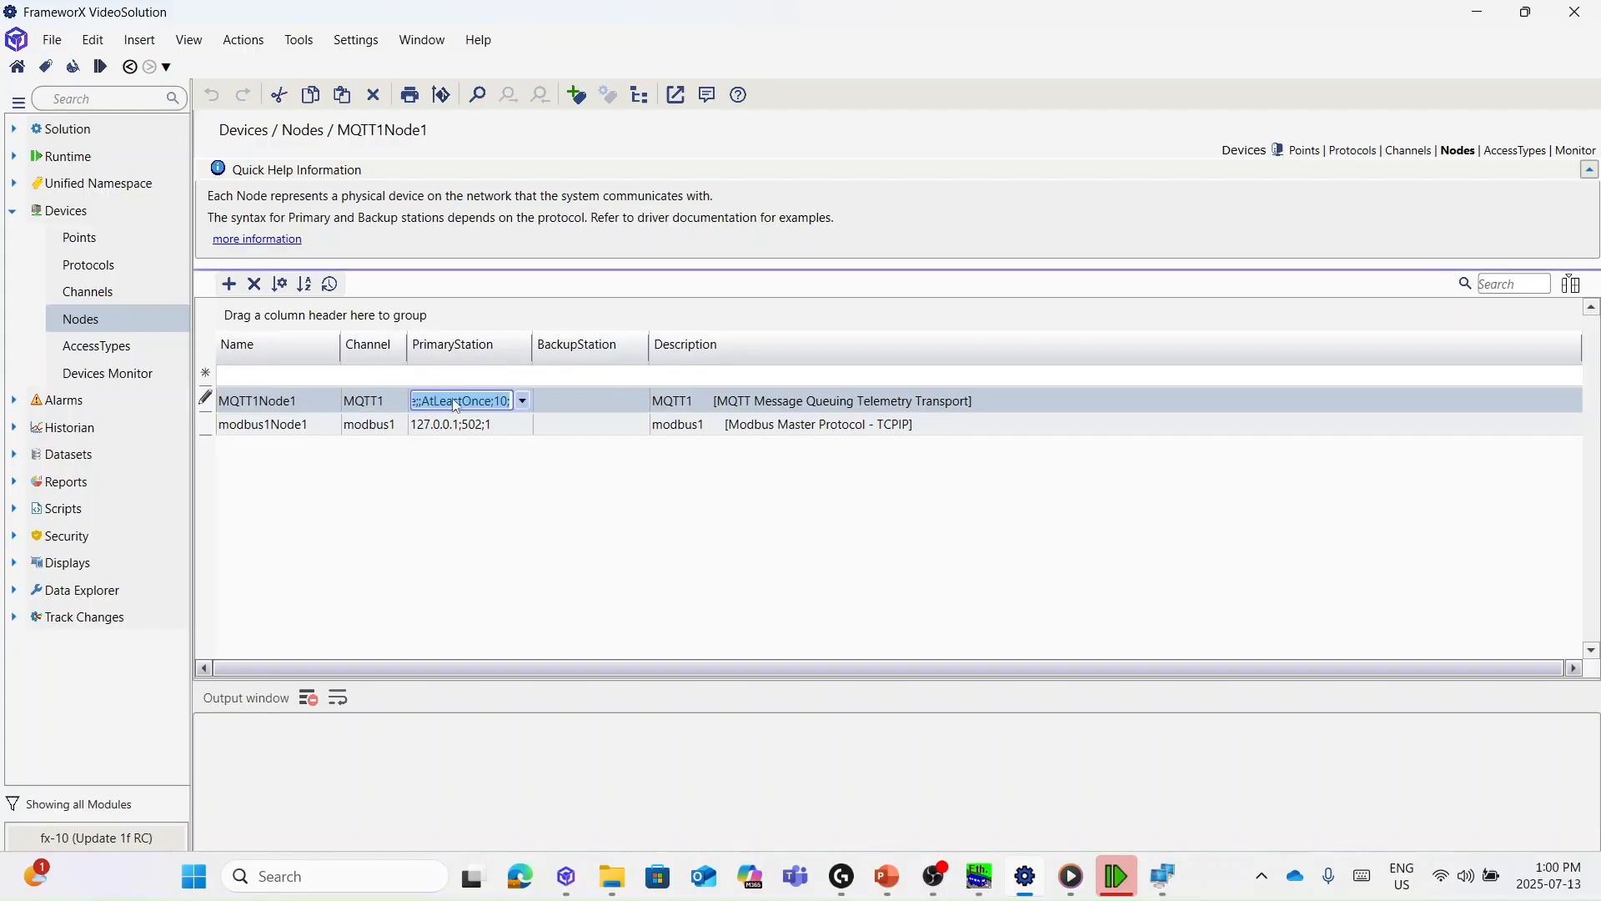
pyautogui.click(523, 402)
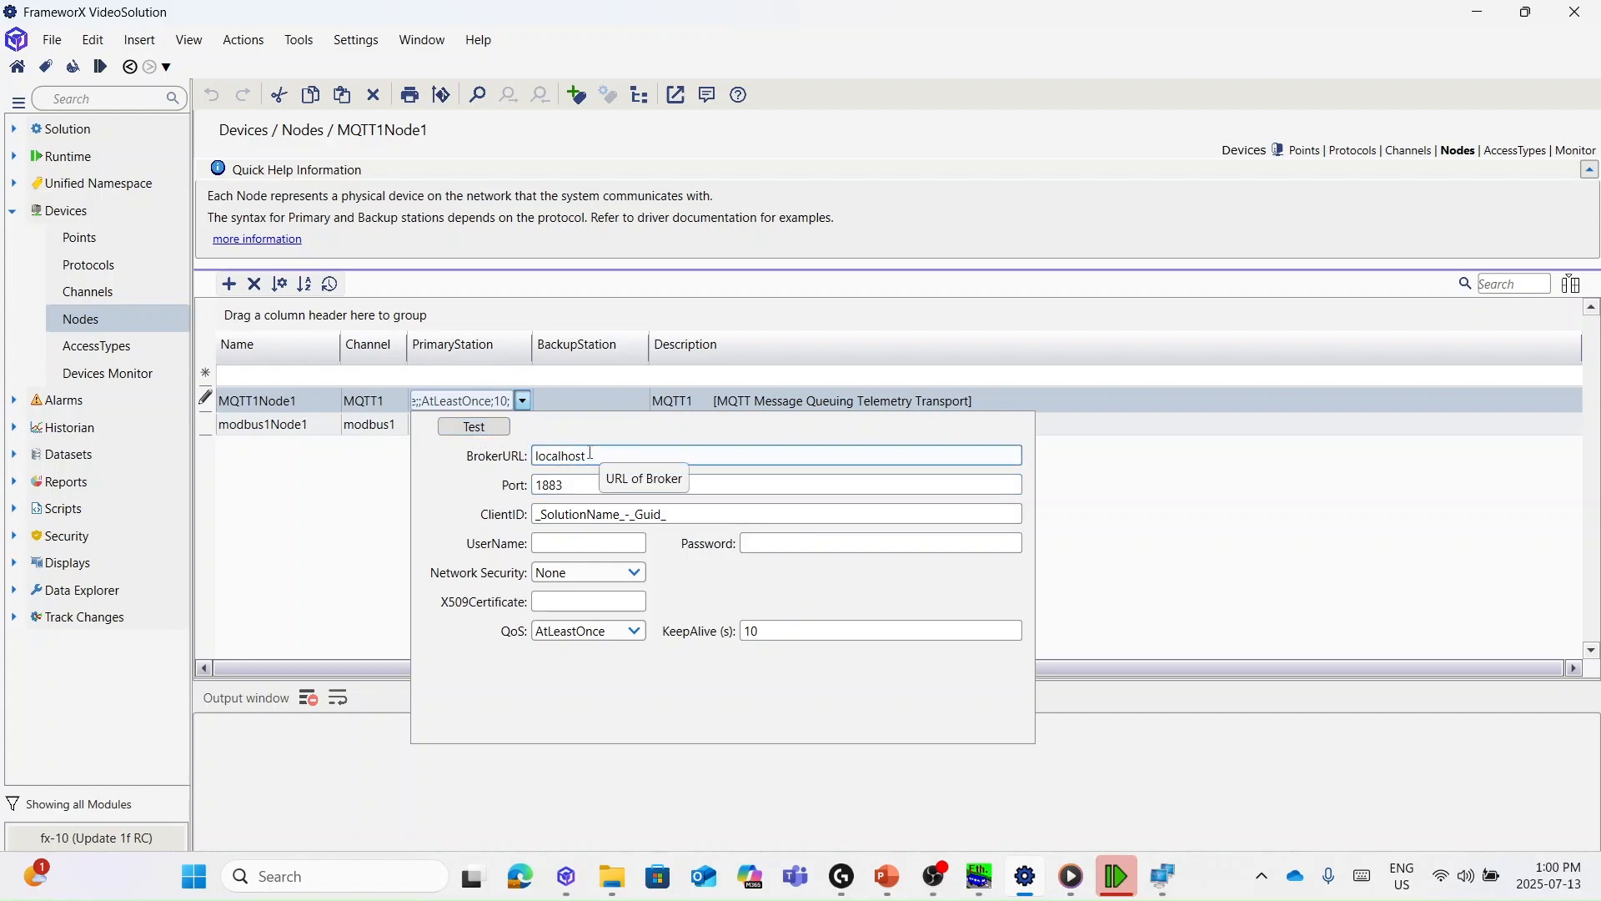
pyautogui.click(468, 430)
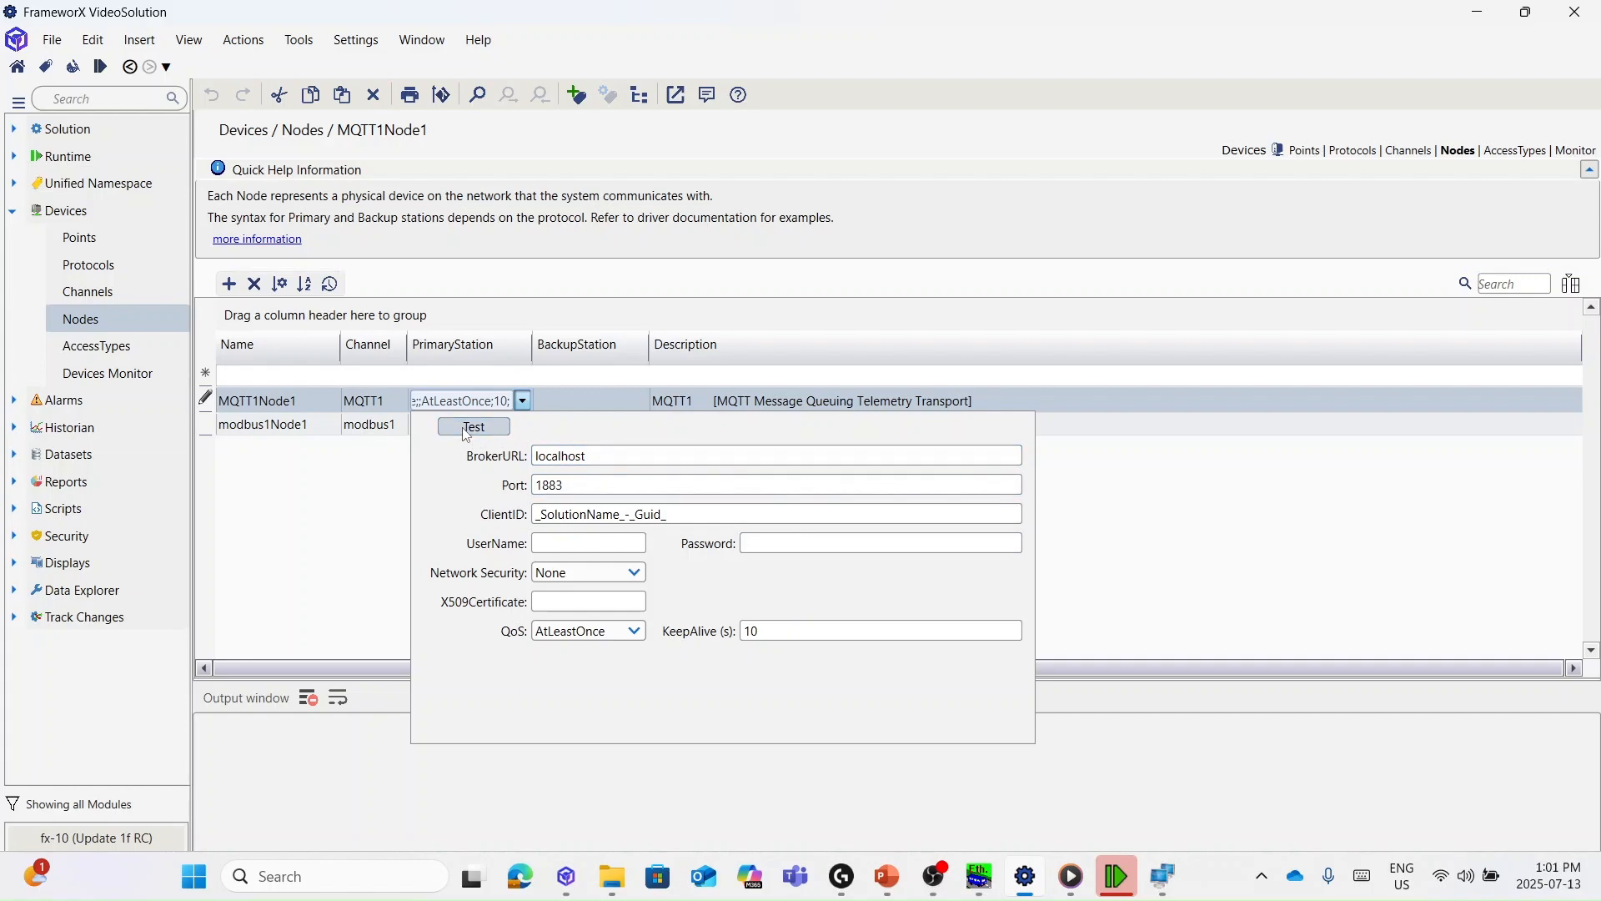
pyautogui.click(522, 404)
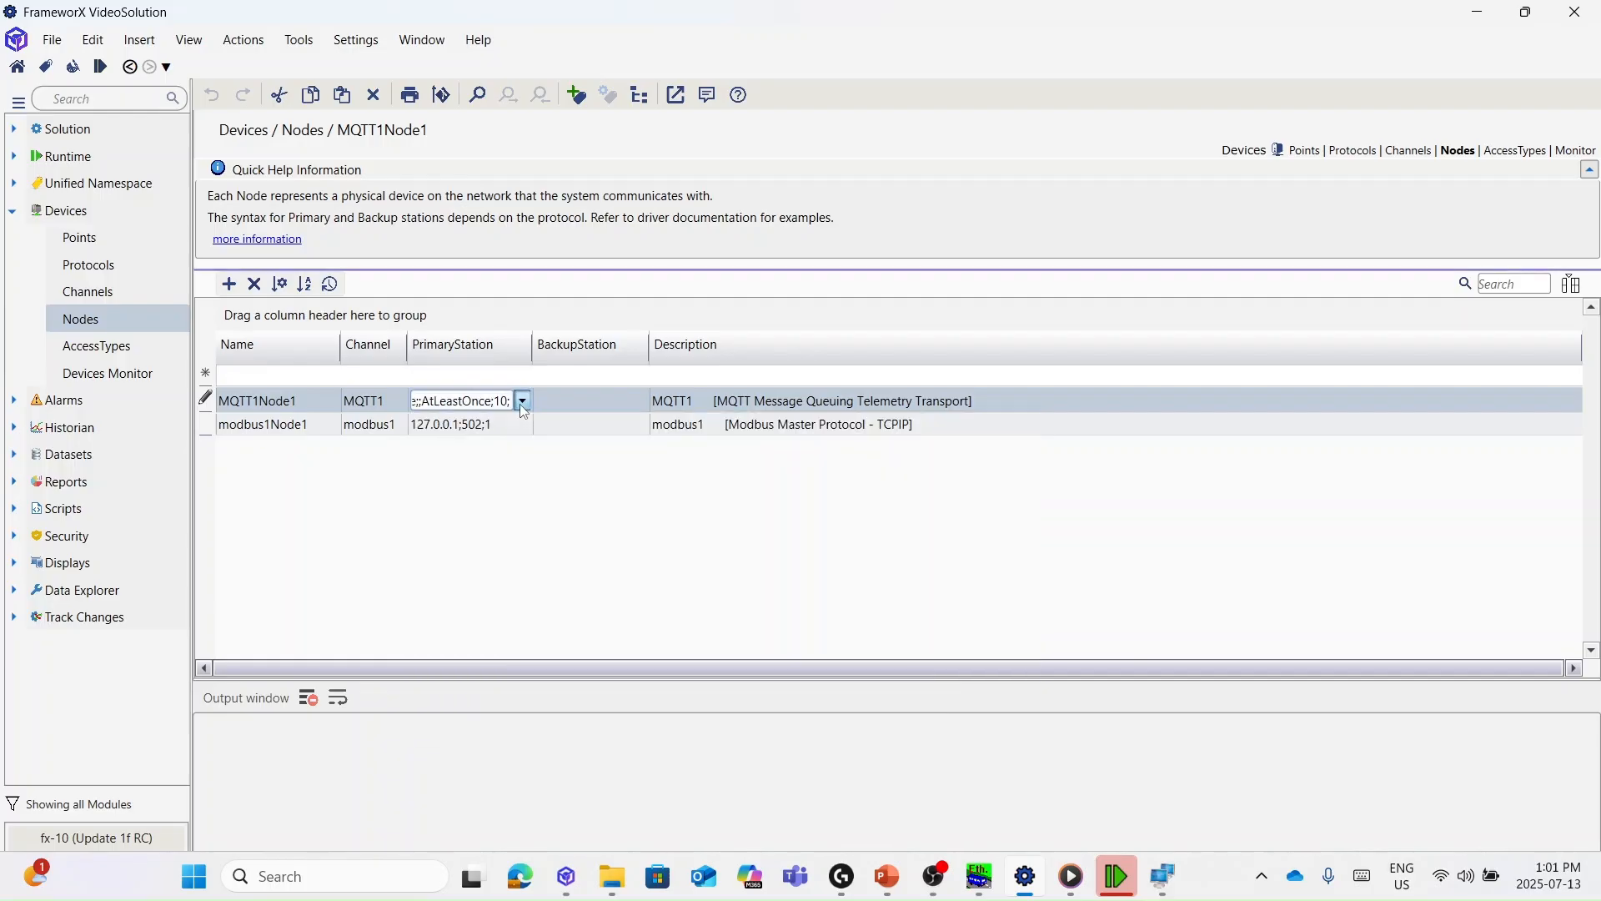
# - Add a new device point row mapped to the Tag.ProductTotal tag
pyautogui.click(118, 235)
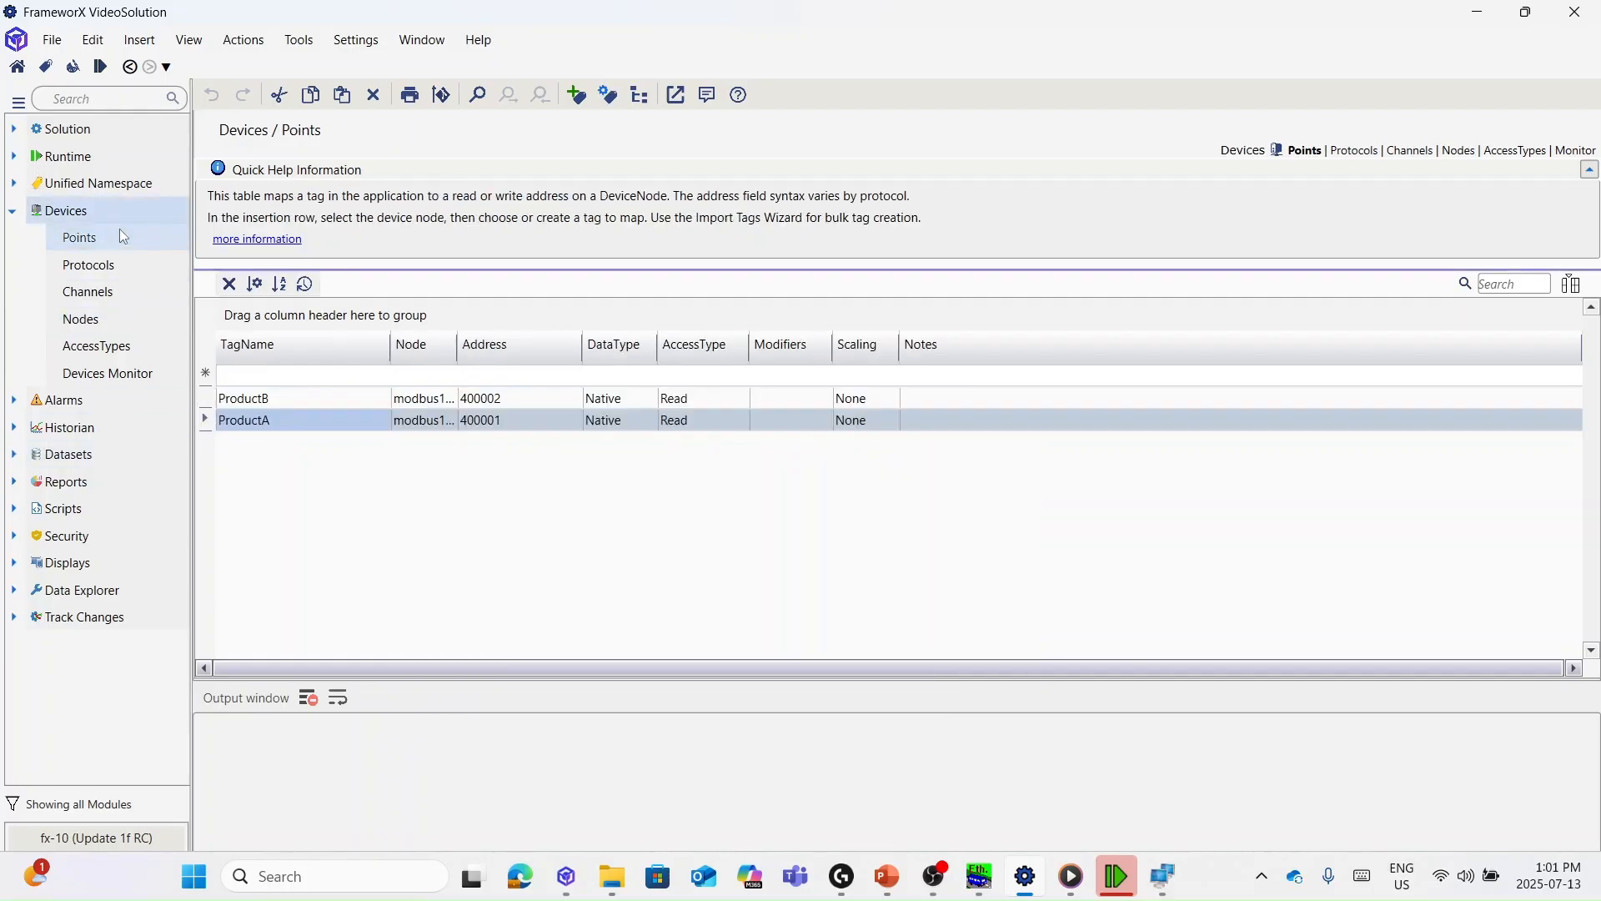
pyautogui.click(279, 382)
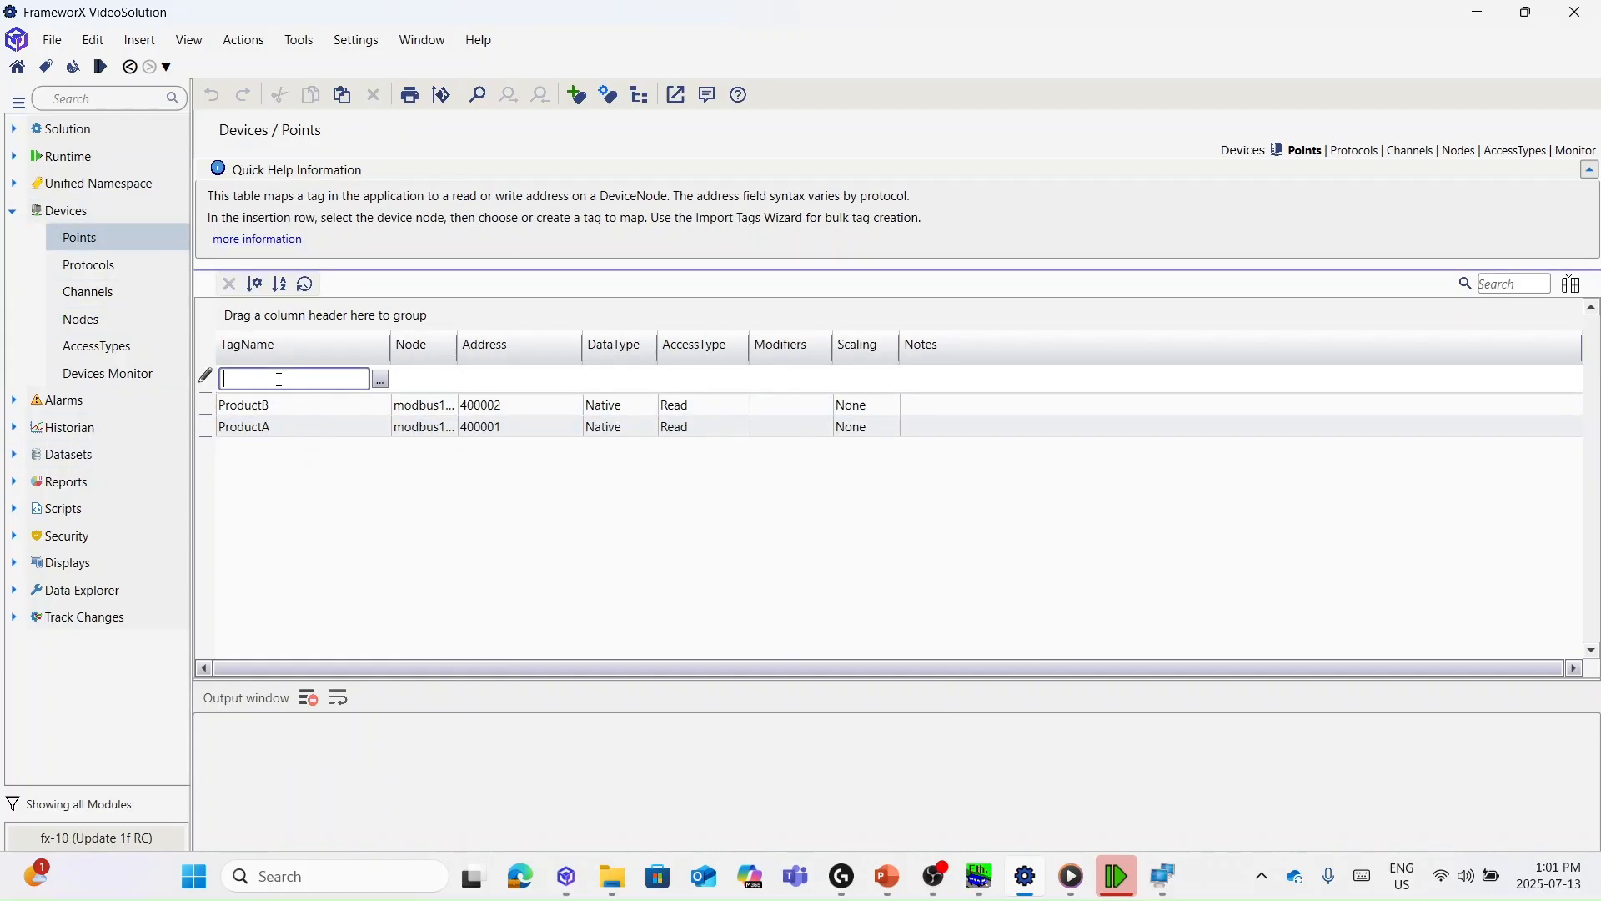
pyautogui.click(380, 378)
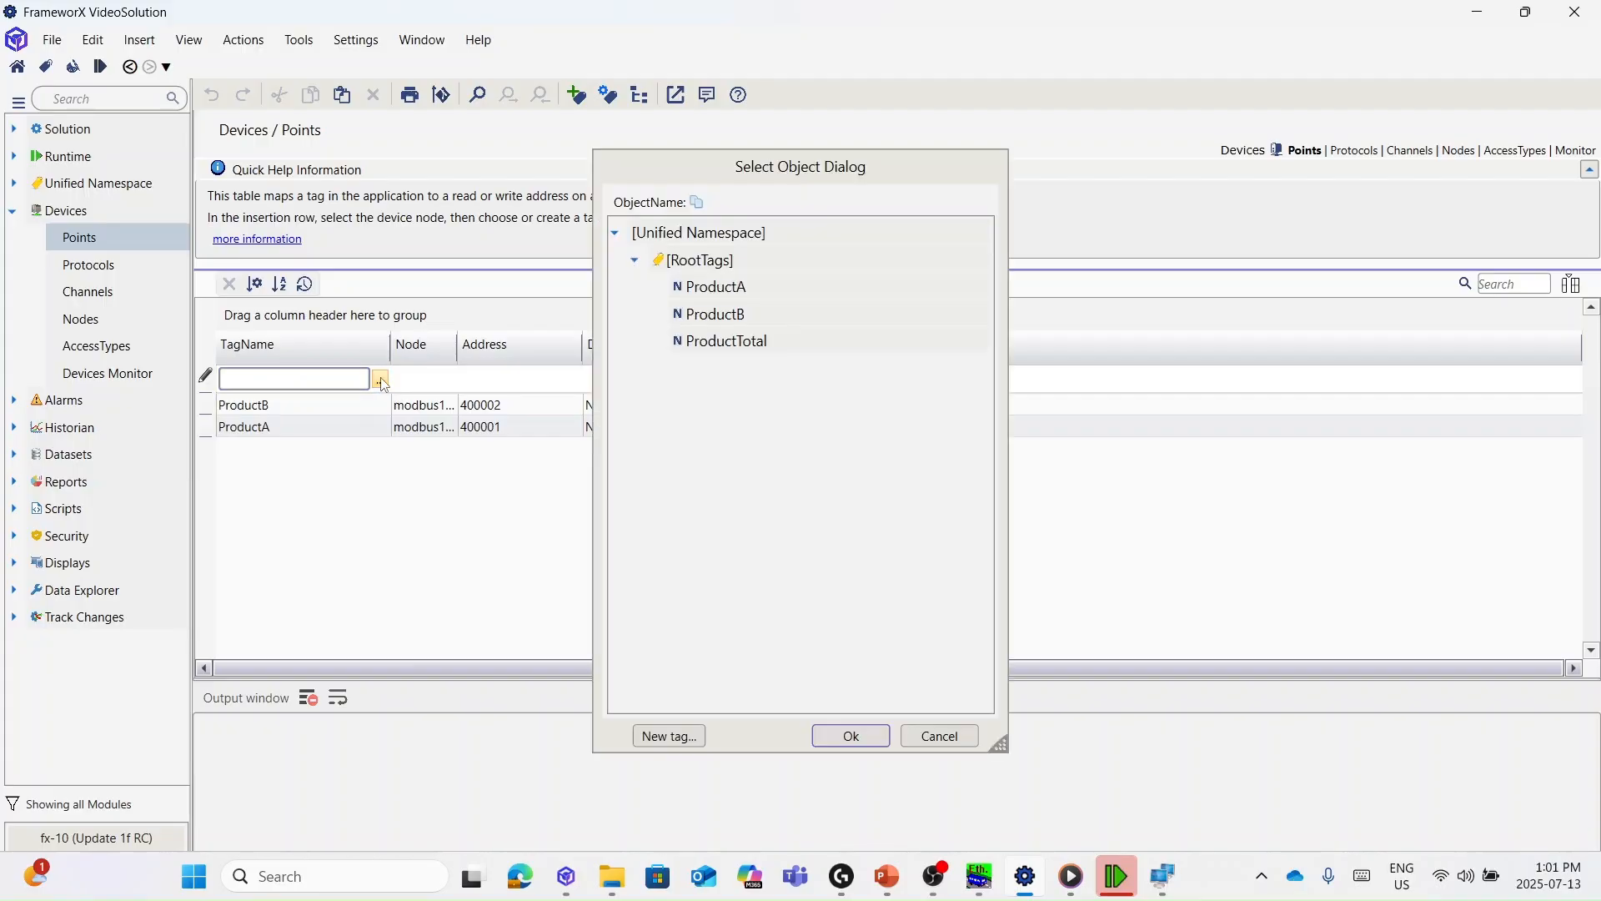
pyautogui.click(730, 342)
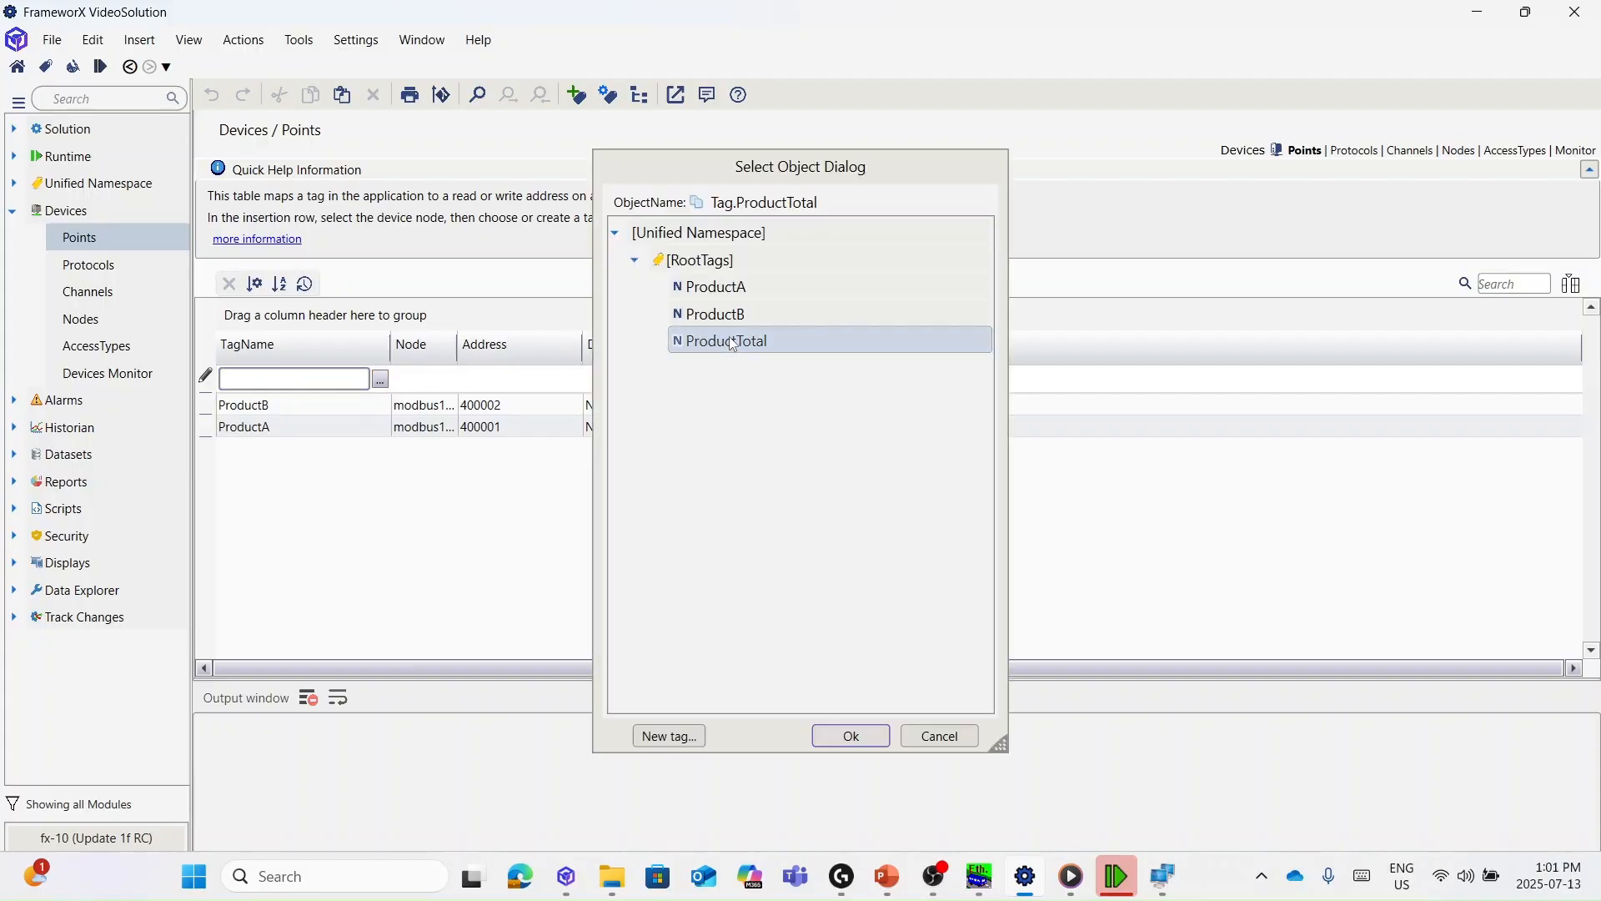
pyautogui.click(851, 741)
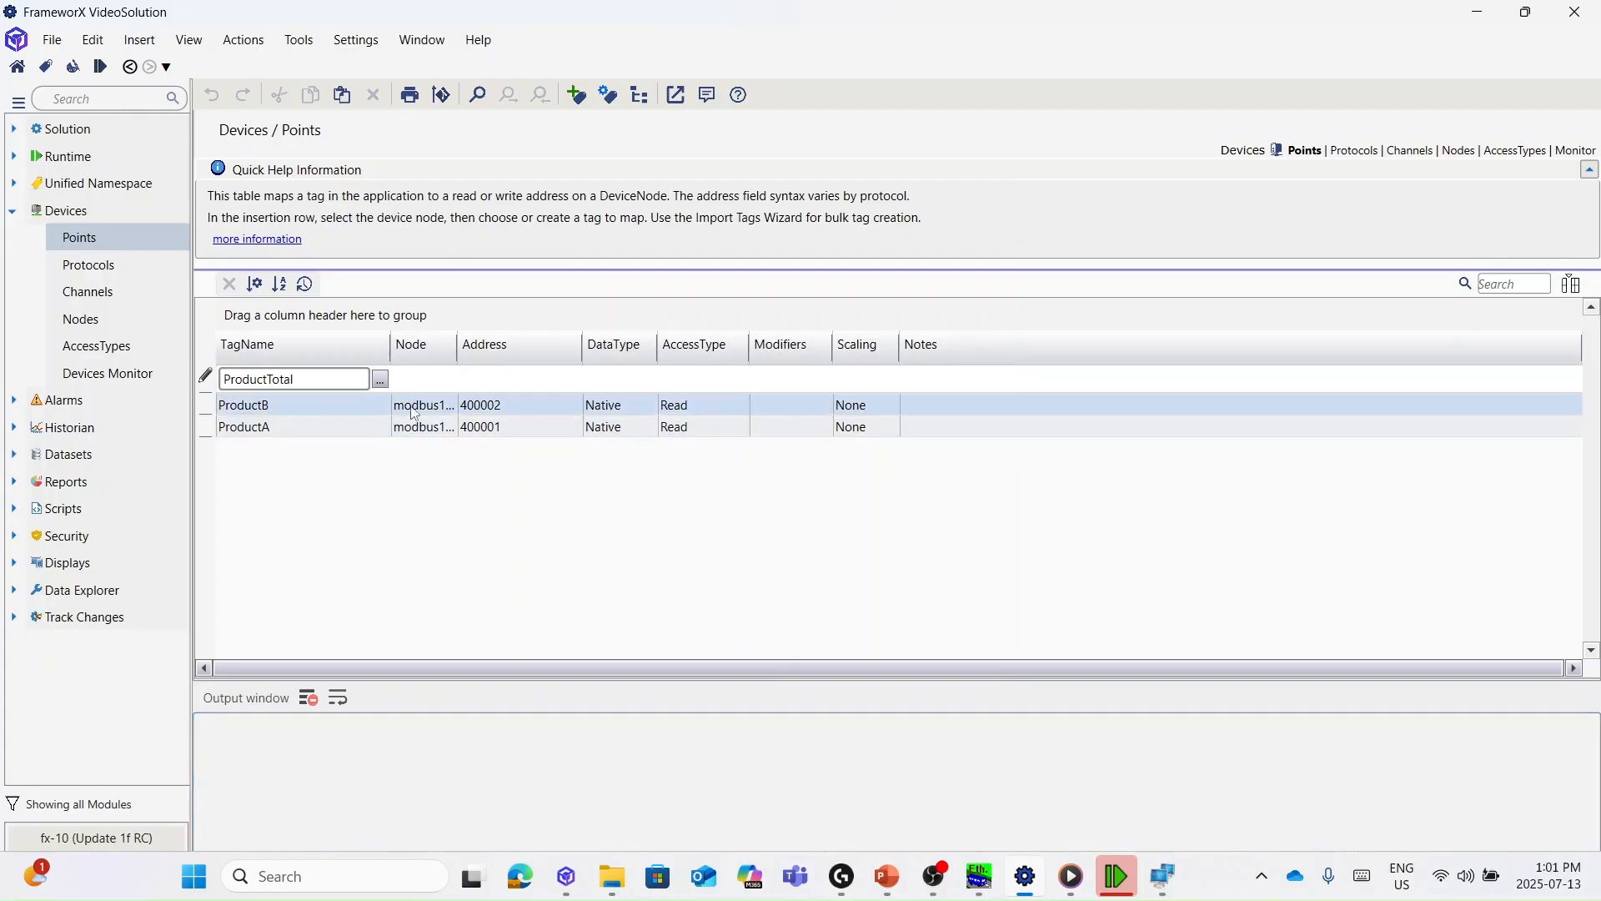
# - Assign the point to node MQTT1Node1 and replace its Topic address with ProductTotal
pyautogui.click(428, 380)
pyautogui.click(448, 379)
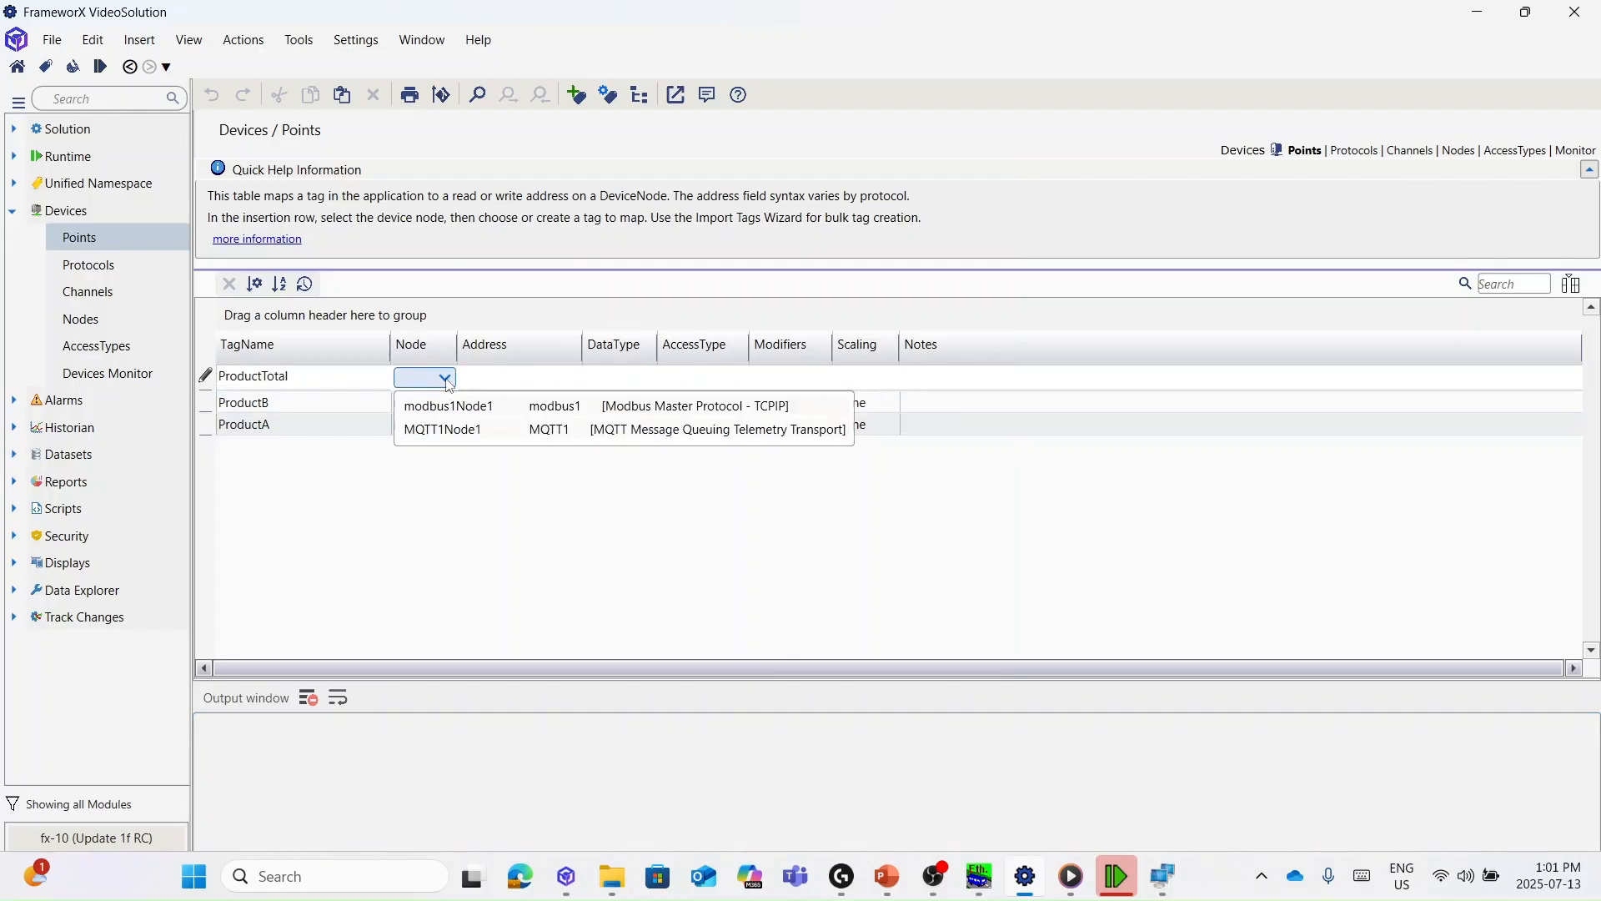
pyautogui.click(470, 431)
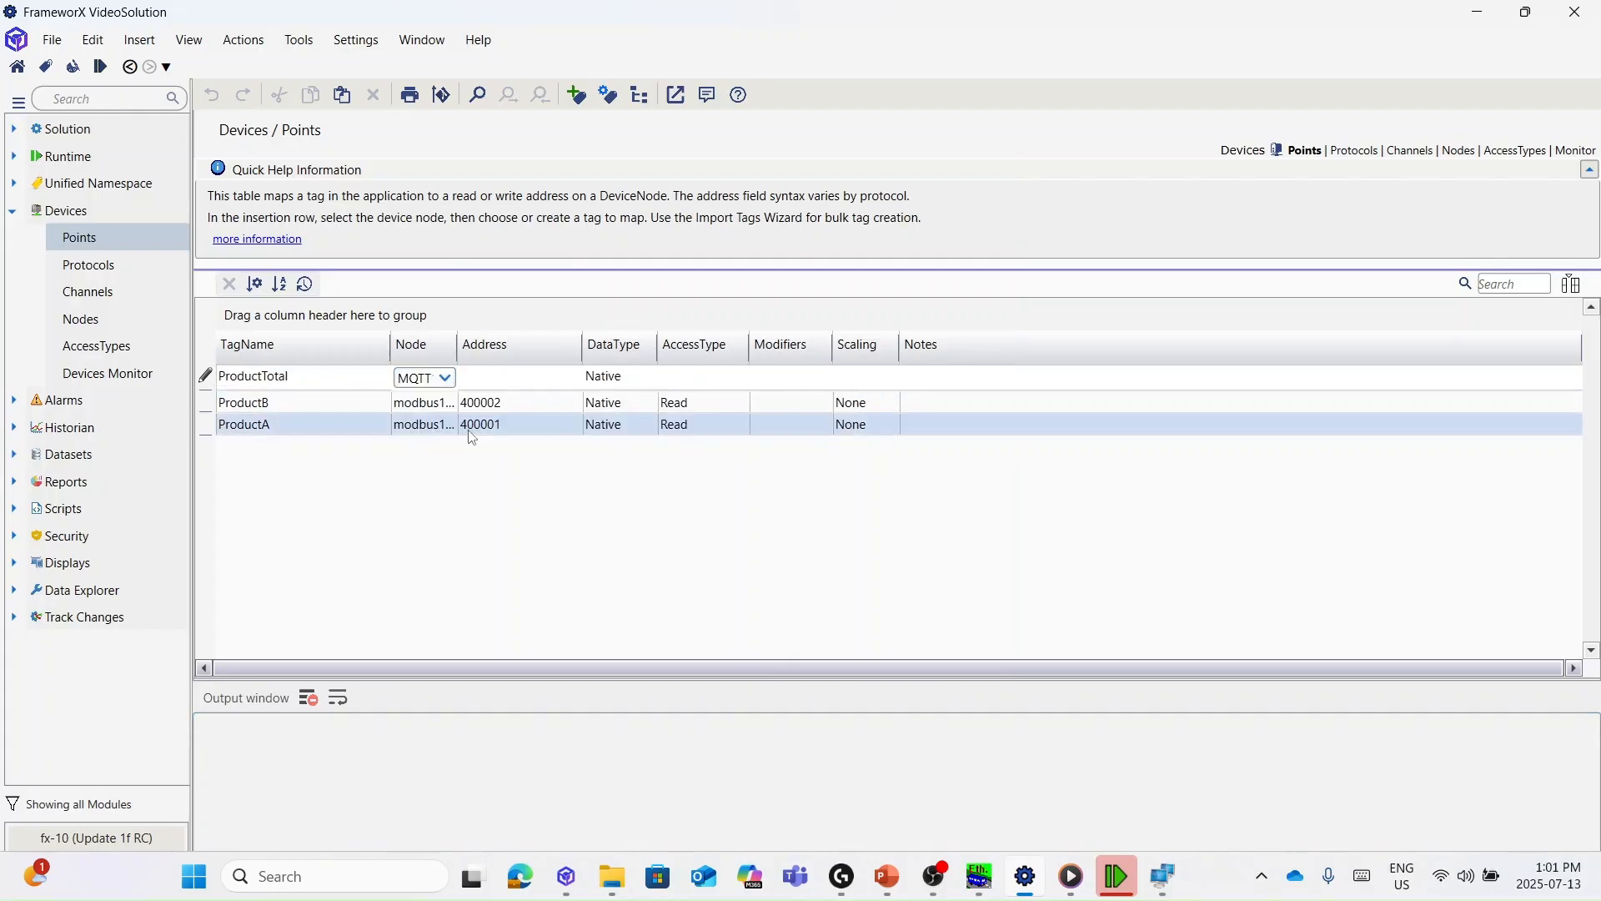
pyautogui.click(531, 377)
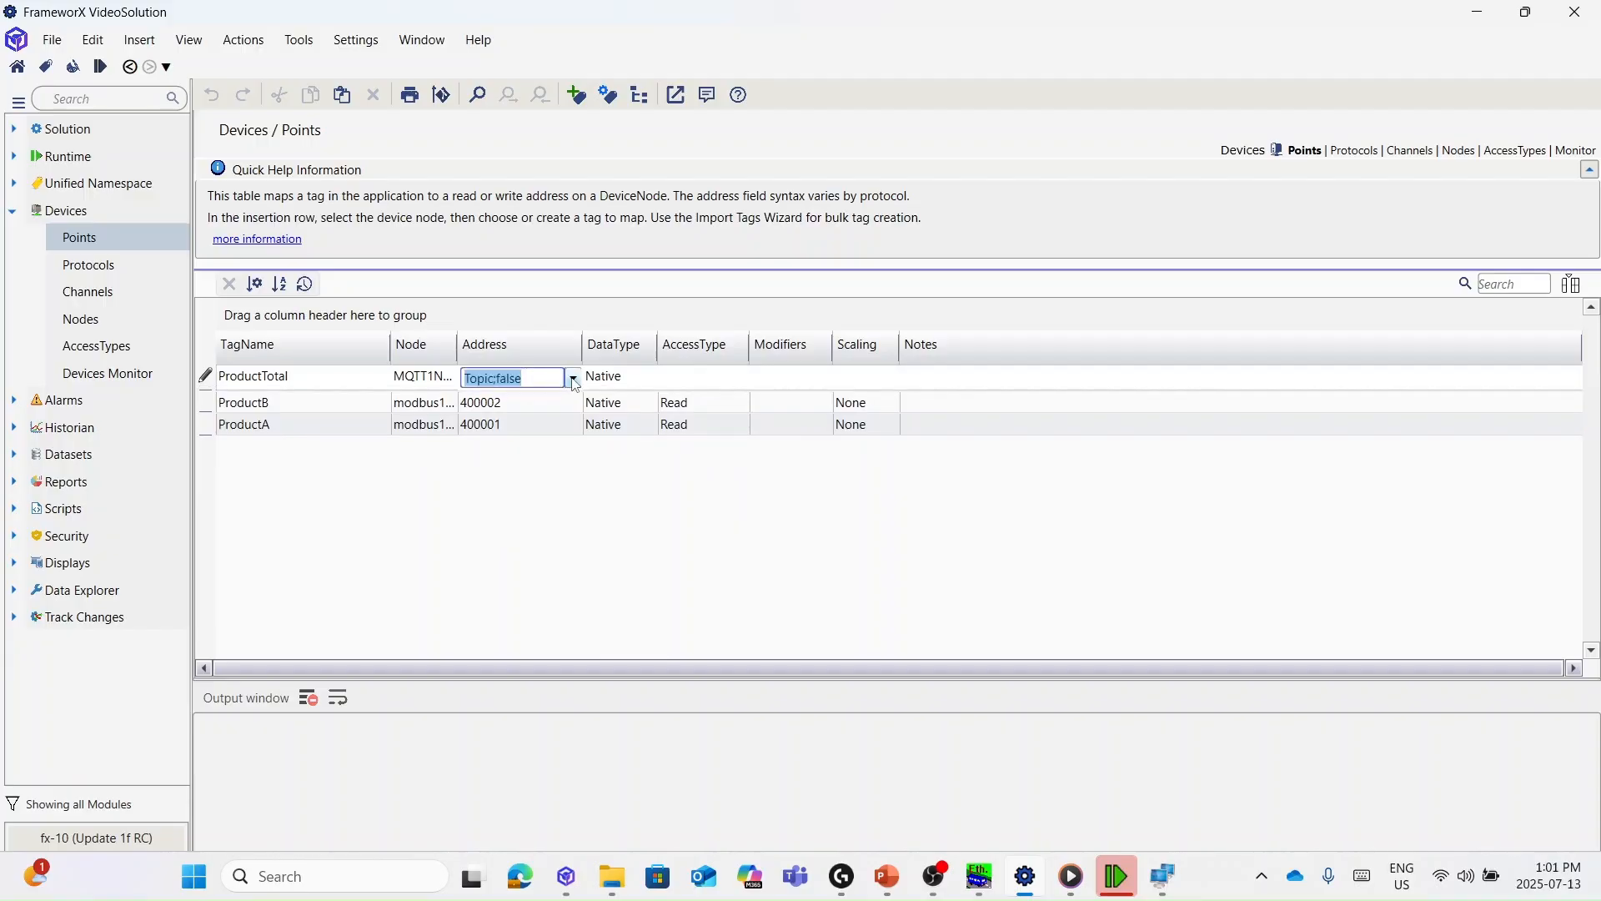
pyautogui.click(573, 377)
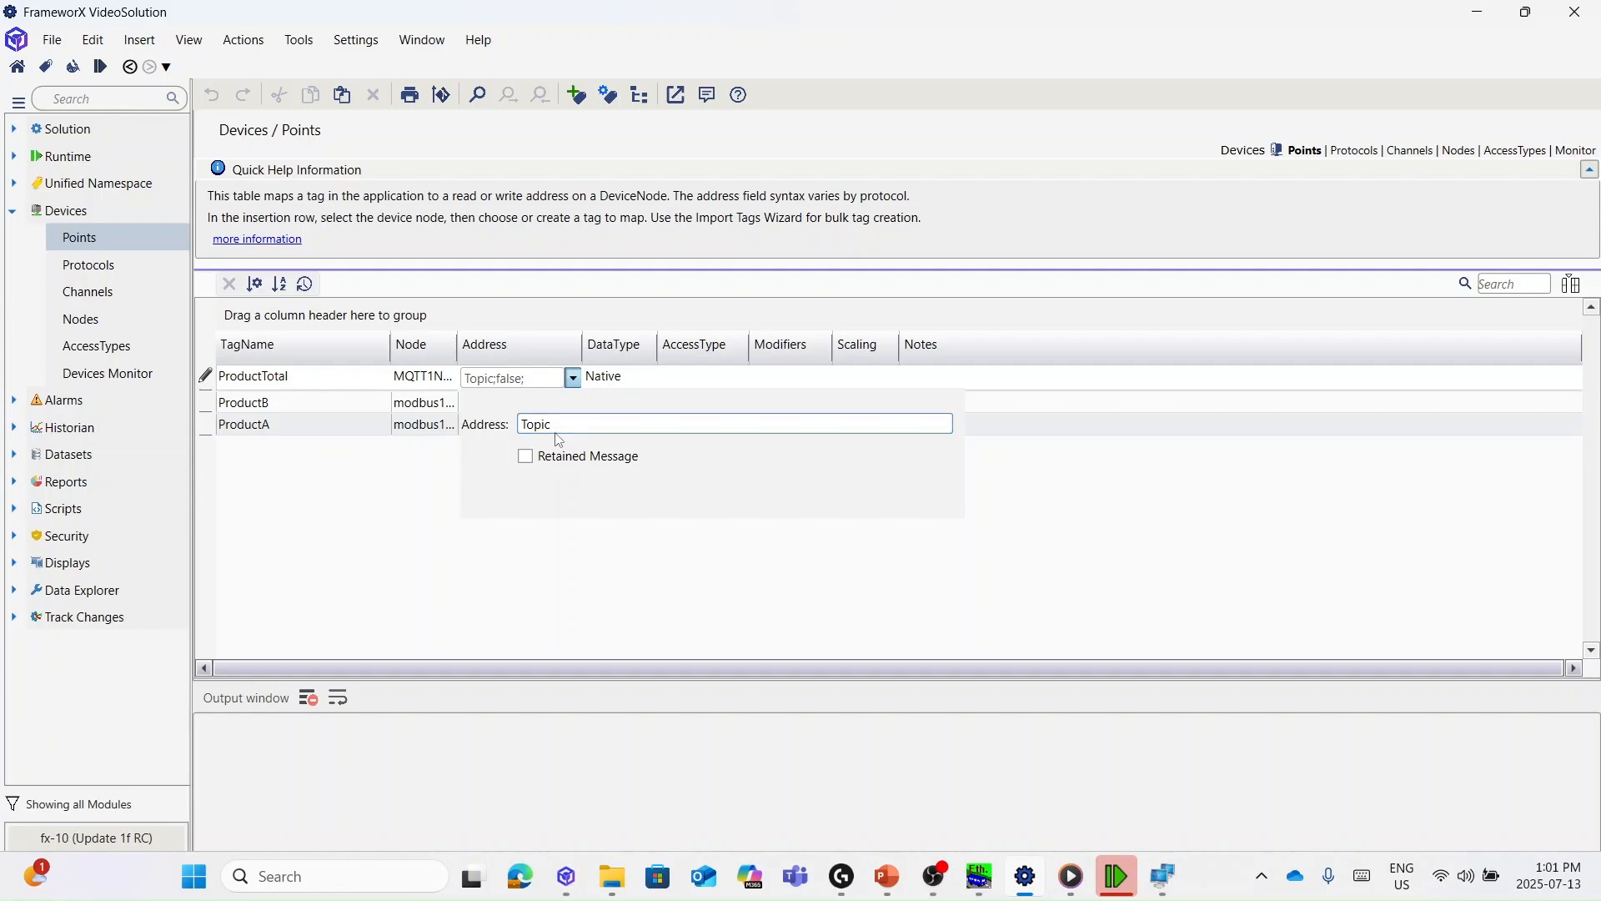
pyautogui.moveTo(556, 424); pyautogui.dragTo(445, 414)
pyautogui.write('Produ')
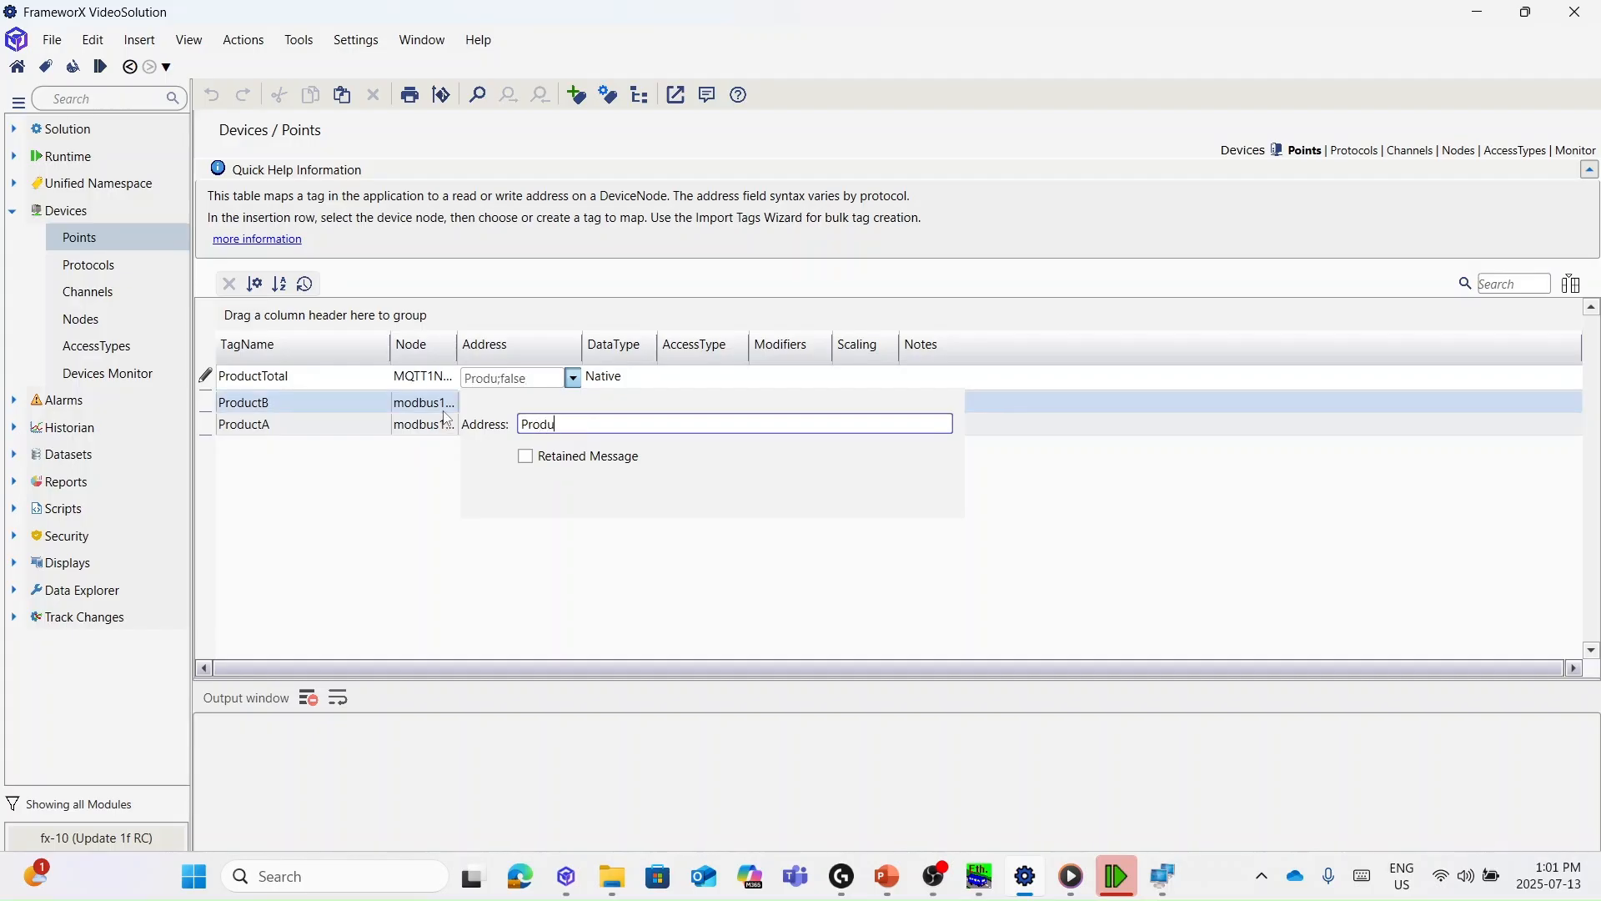
pyautogui.write('ctTotal')
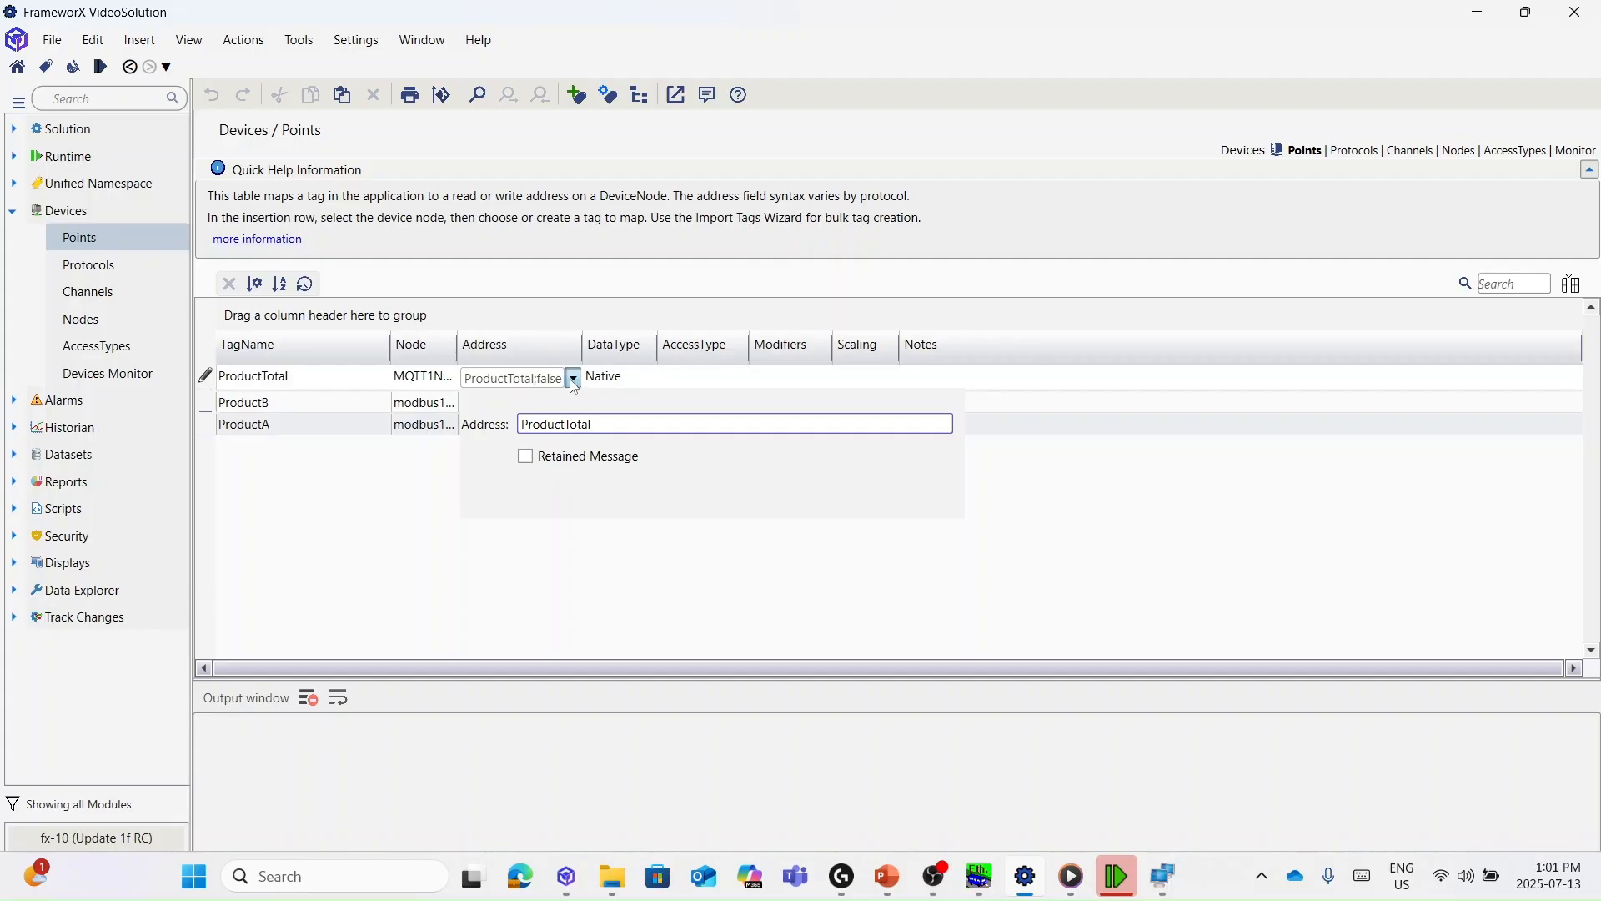
# - Commit the ProductTotal point row and set its AccessType to ReadWrite
pyautogui.click(414, 557)
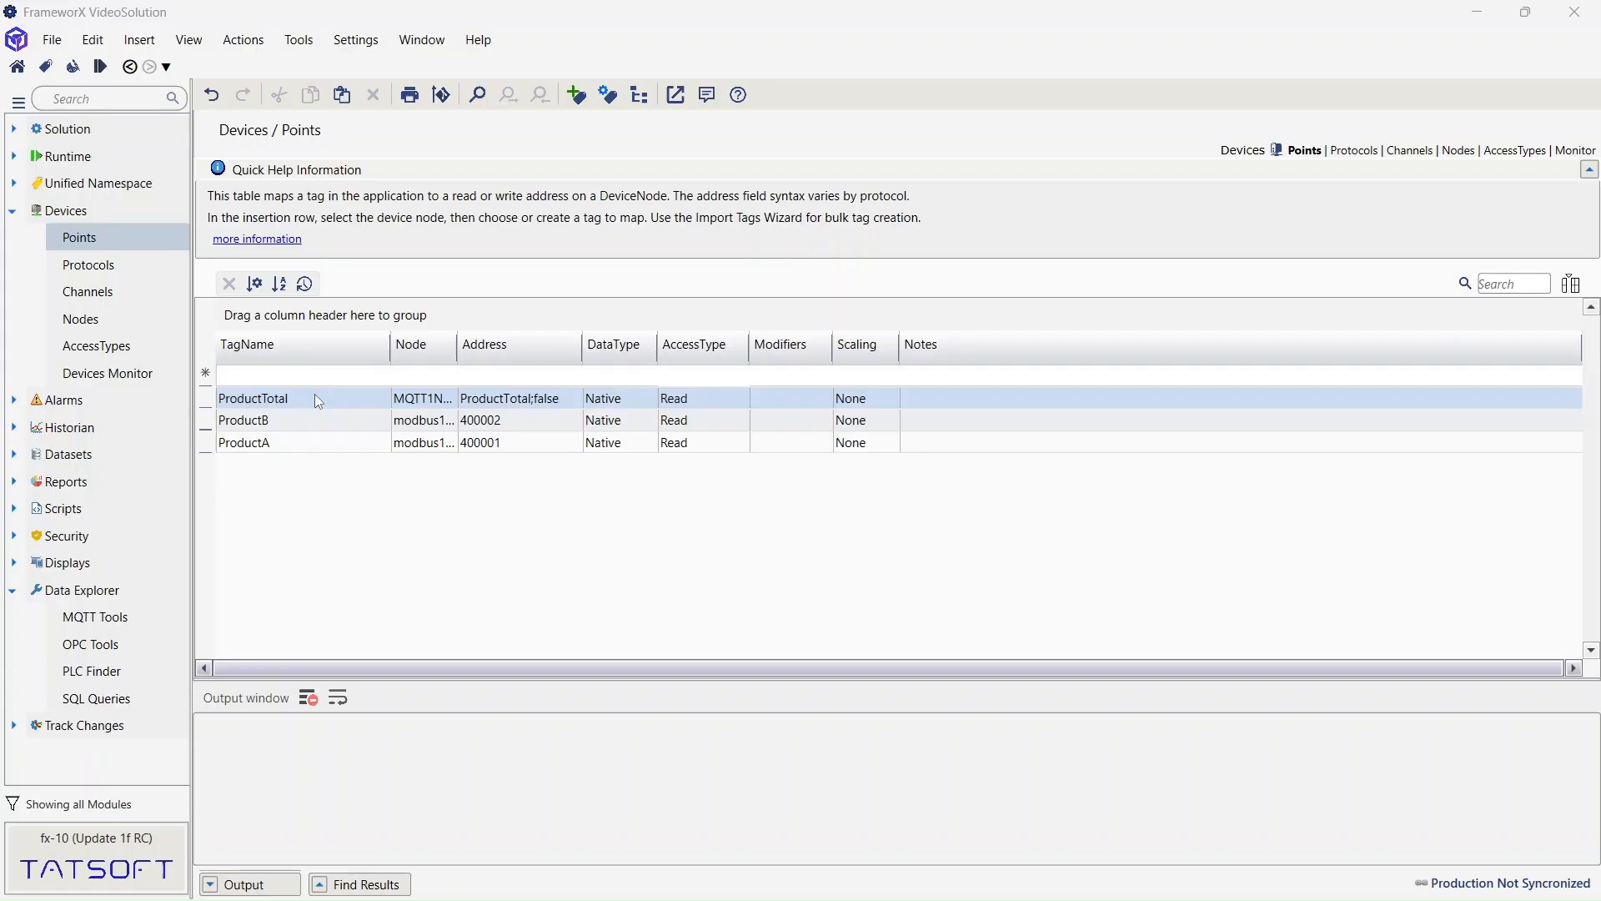
pyautogui.click(693, 402)
pyautogui.click(690, 398)
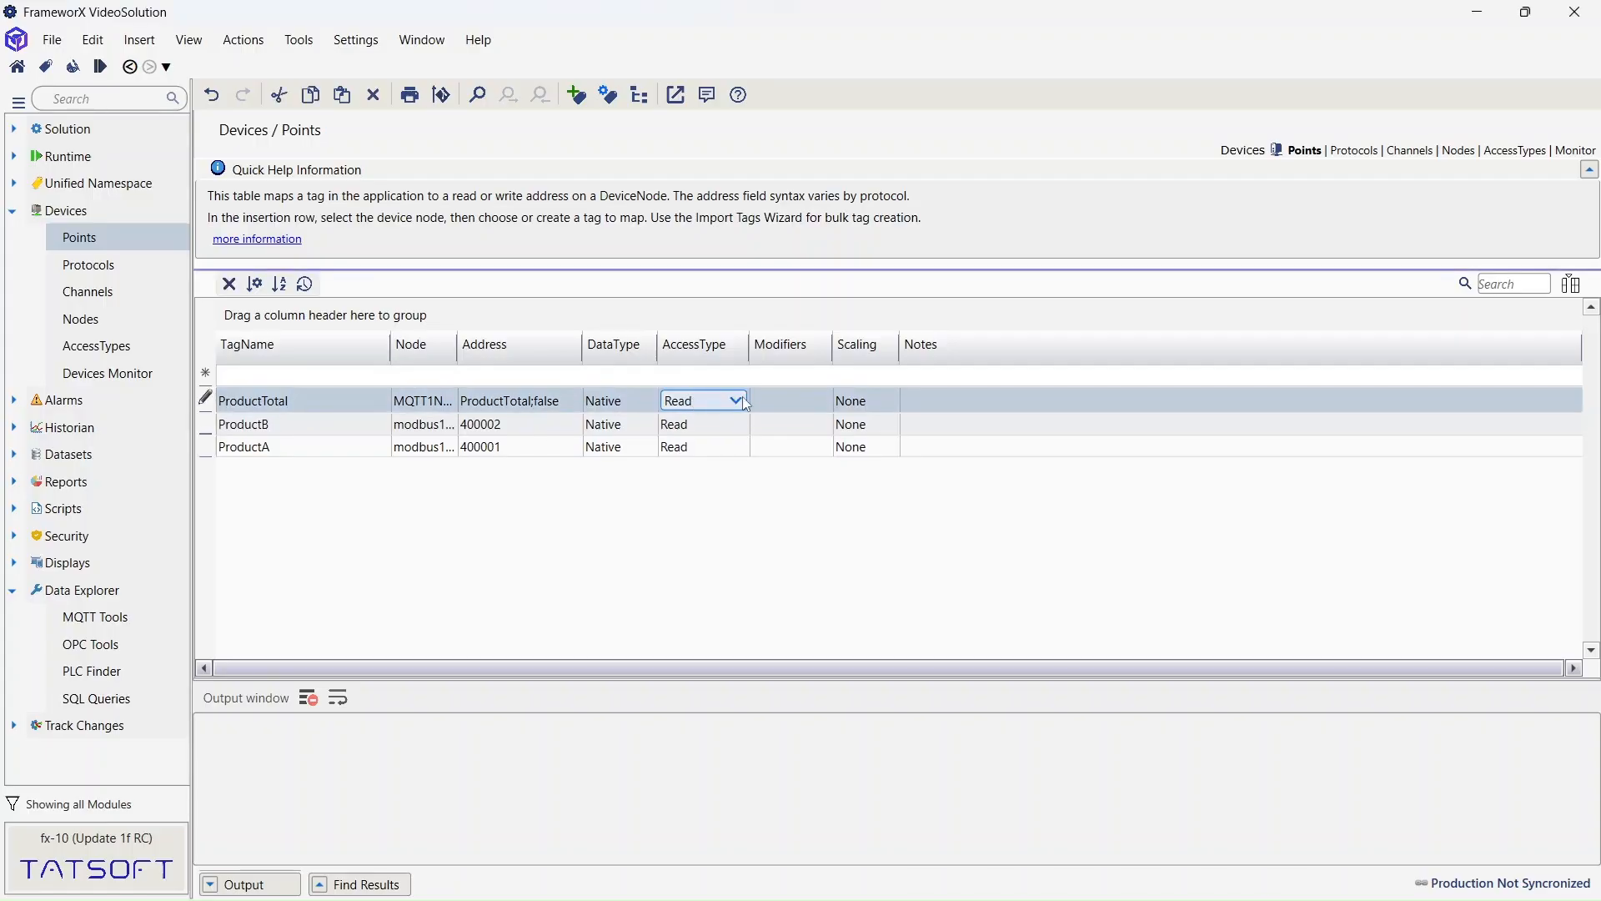
pyautogui.click(737, 401)
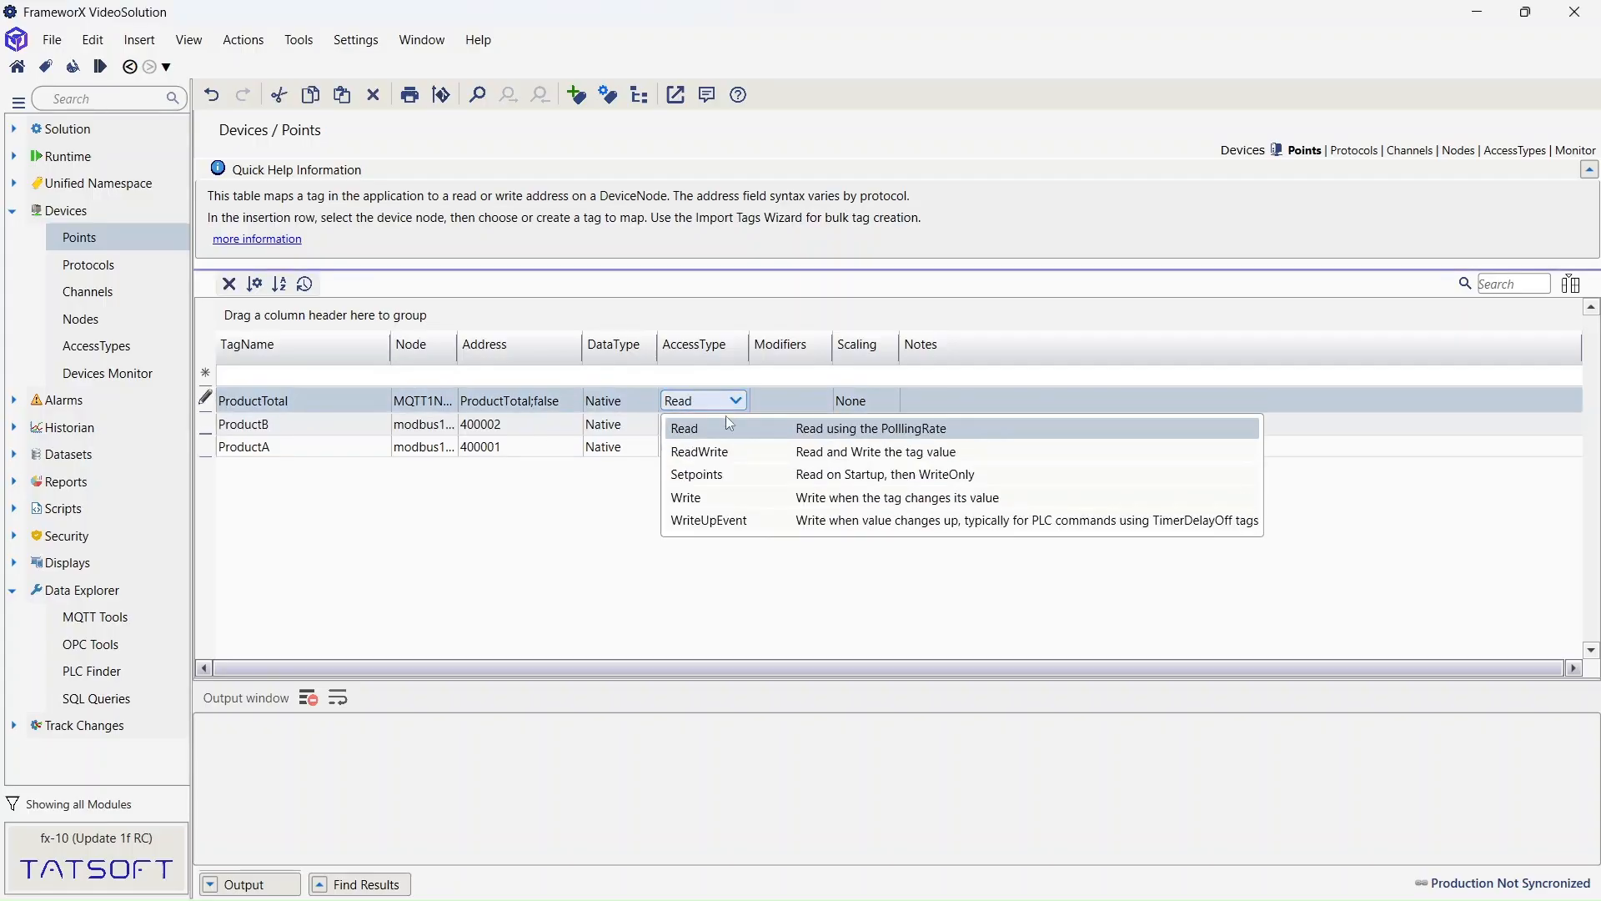
pyautogui.click(701, 454)
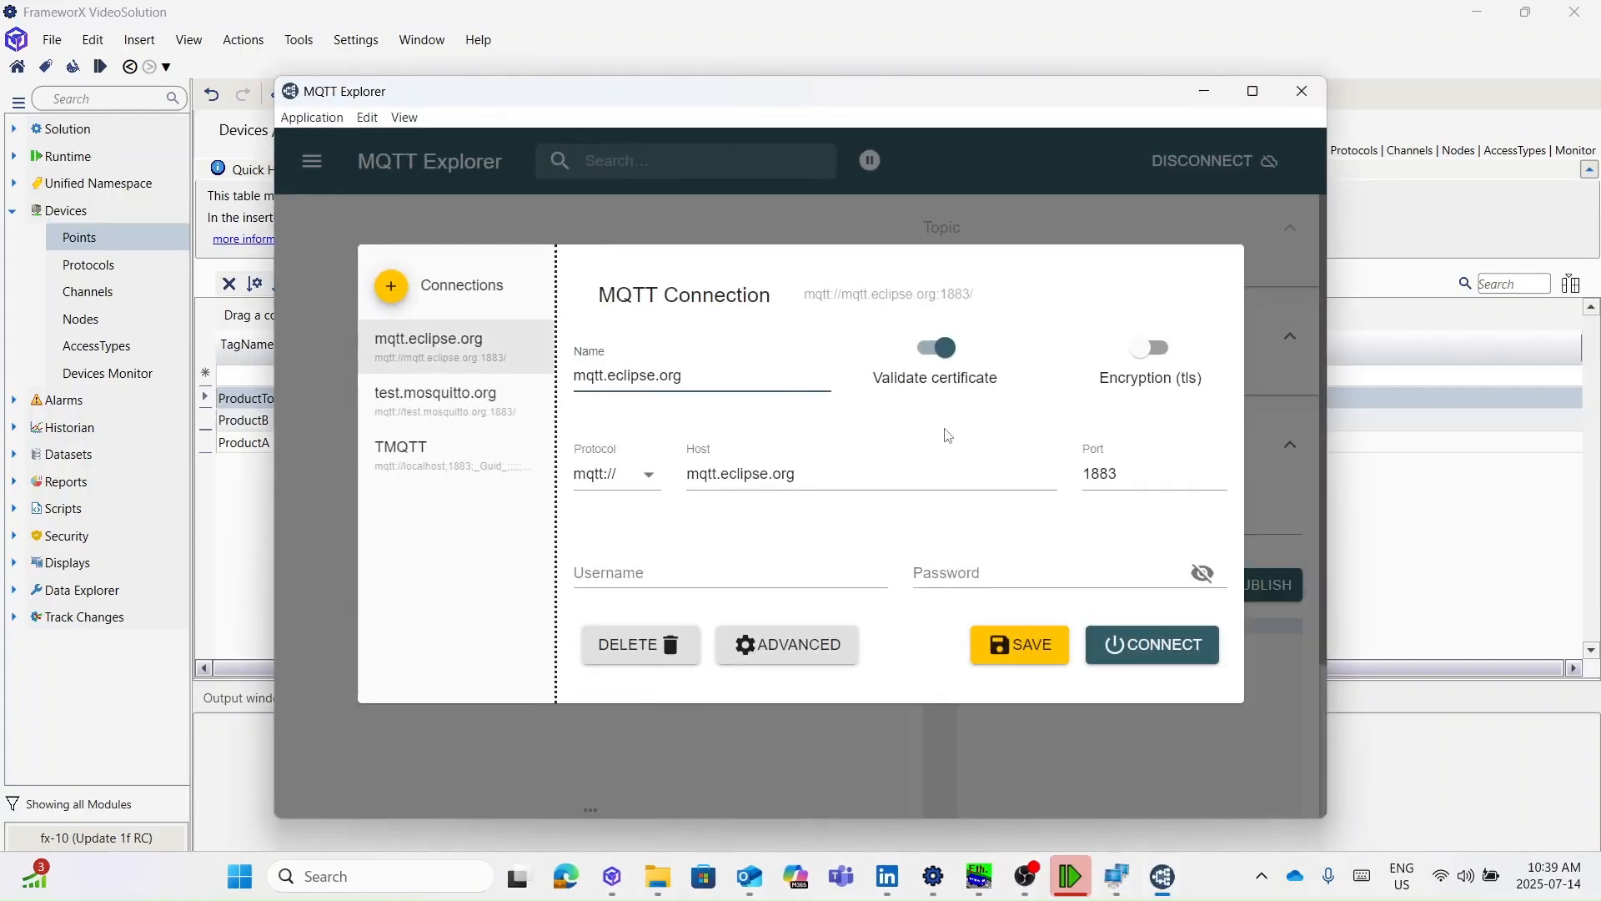
# - Connect MQTT Explorer to the localhost broker using the saved TMQTT connection
pyautogui.click(463, 454)
pyautogui.click(1180, 652)
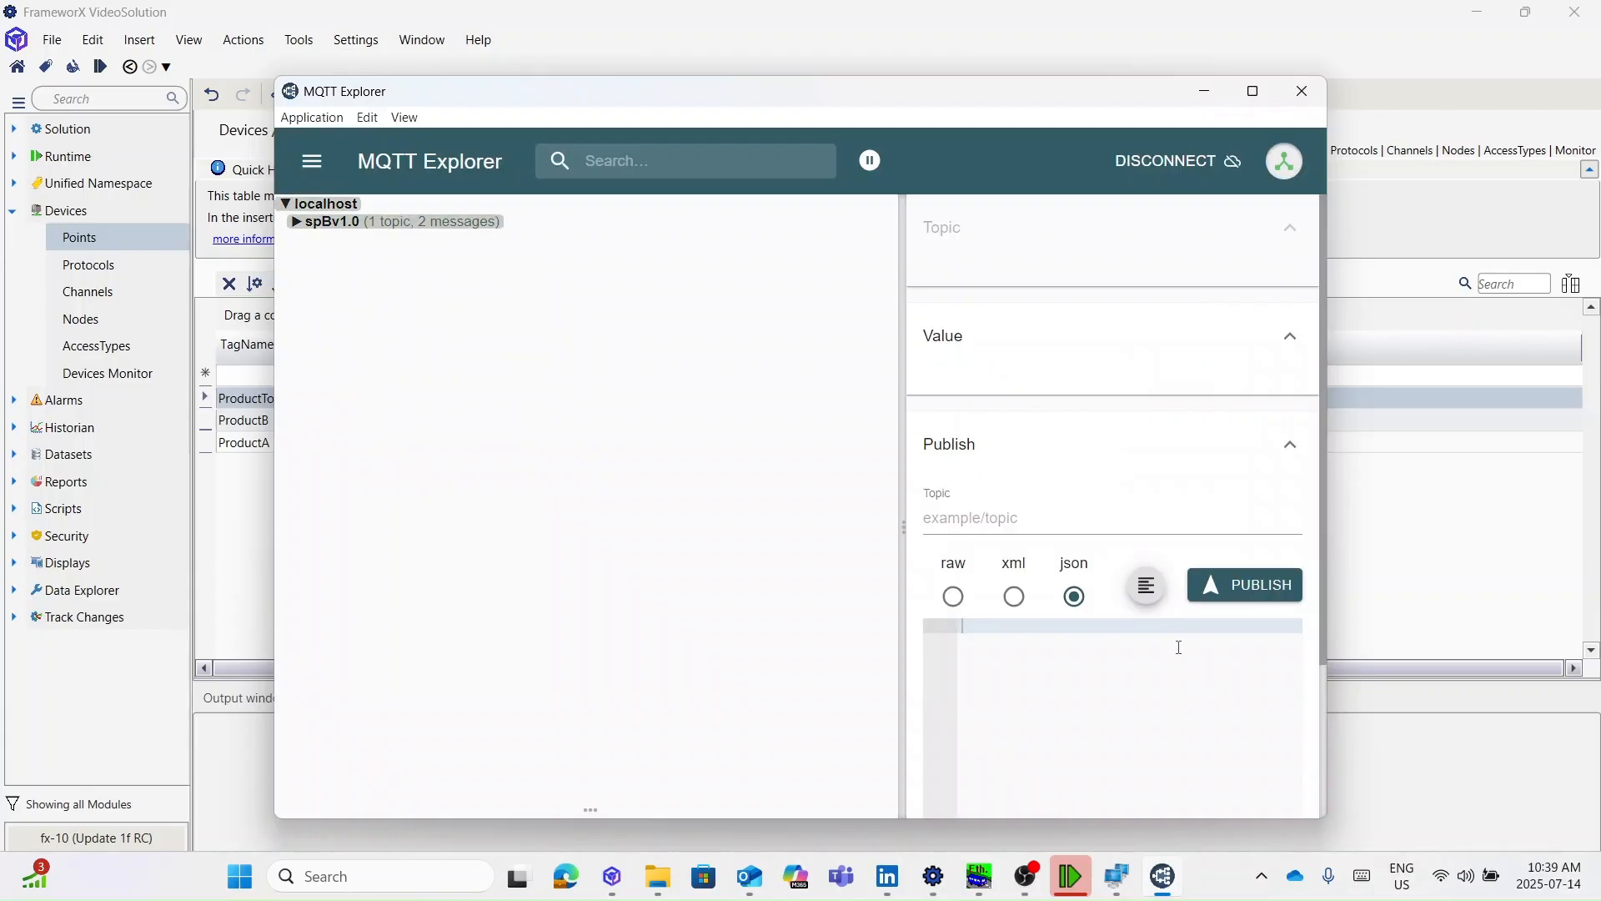